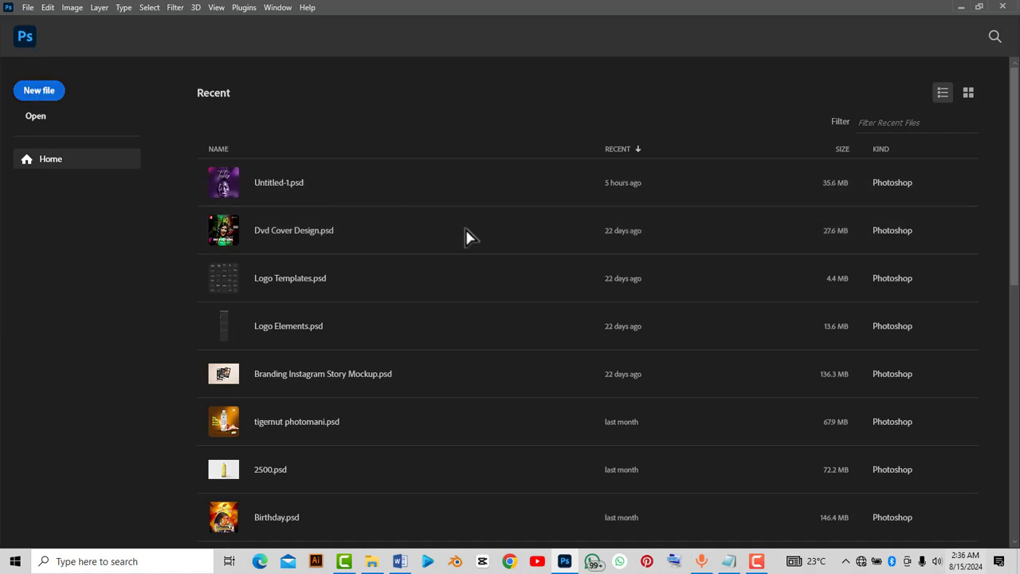
# - Create a new 5 x 5 inch document at 300 ppi named coverArt and fit it to the screen
pyautogui.hotkey('ctrl', 'n')
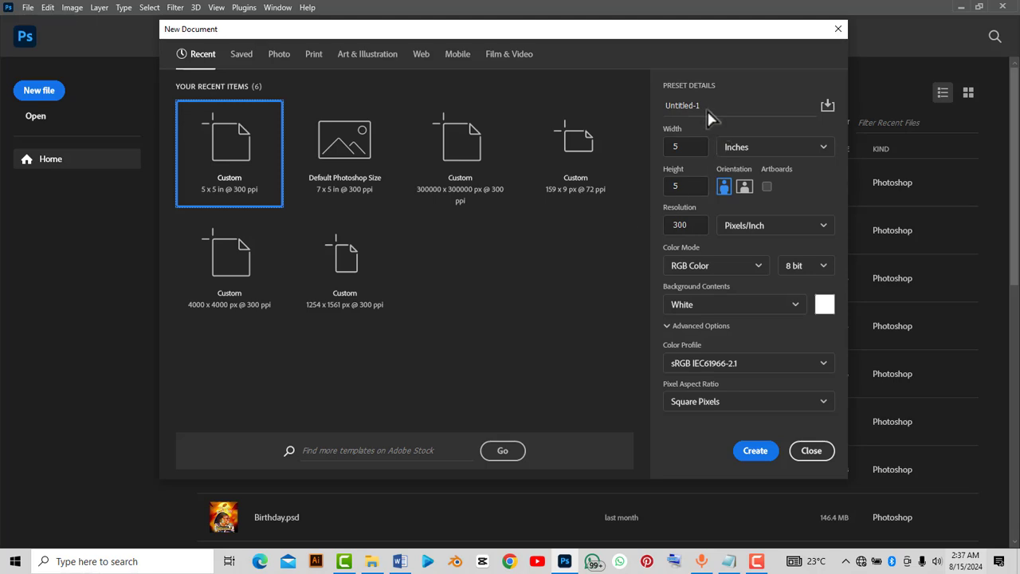
pyautogui.moveTo(707, 112); pyautogui.dragTo(646, 109)
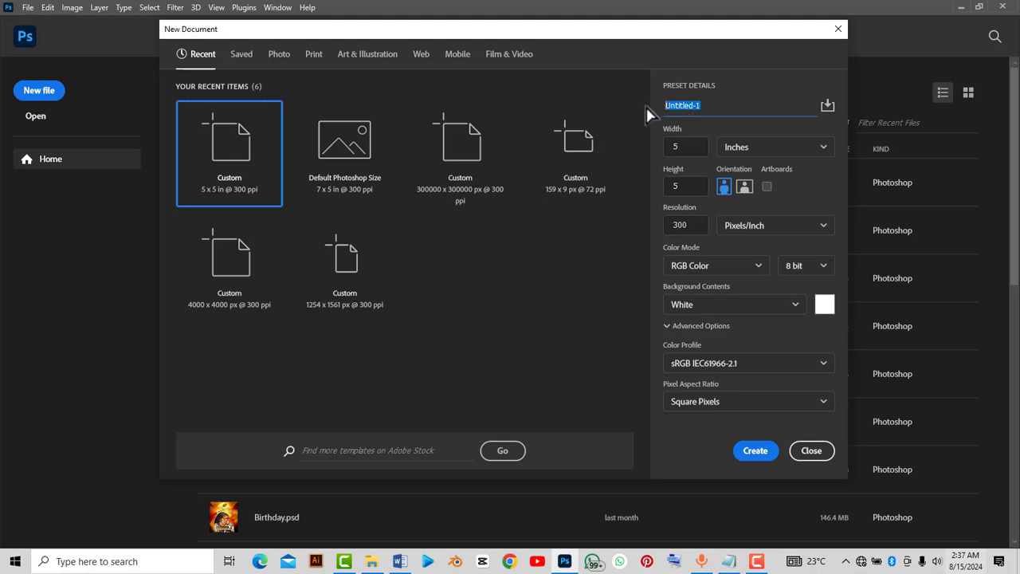
pyautogui.write('coverArt')
pyautogui.click(754, 452)
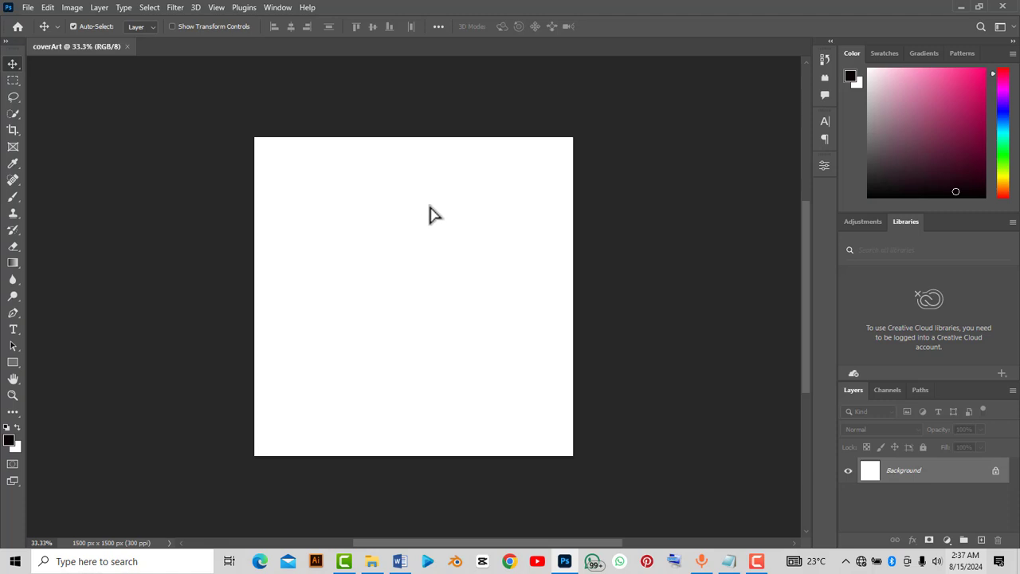
pyautogui.scroll(2, 431, 207)
pyautogui.scroll(-1, 431, 207)
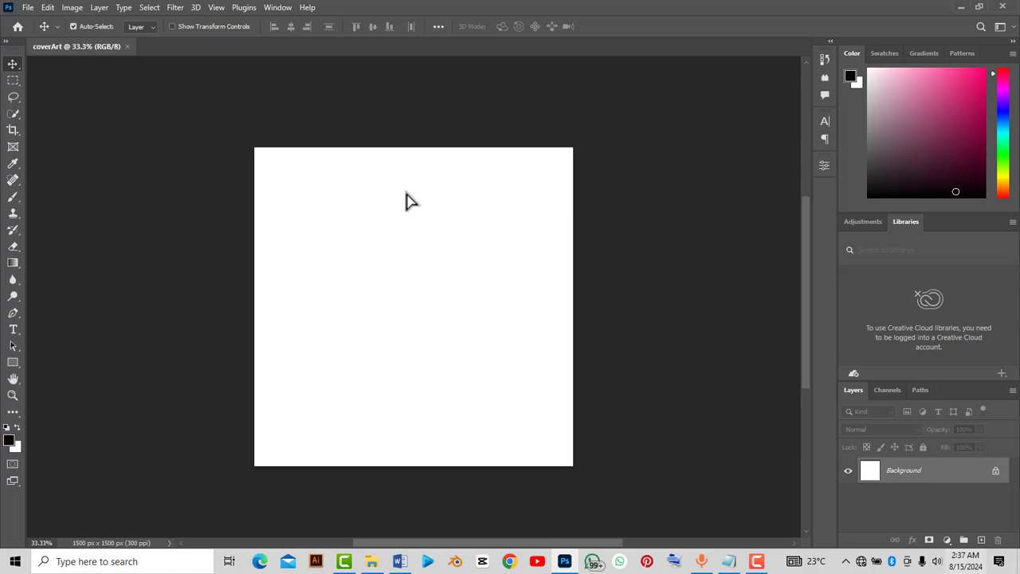
pyautogui.press('ctrl')
pyautogui.hotkey('ctrl', '0')
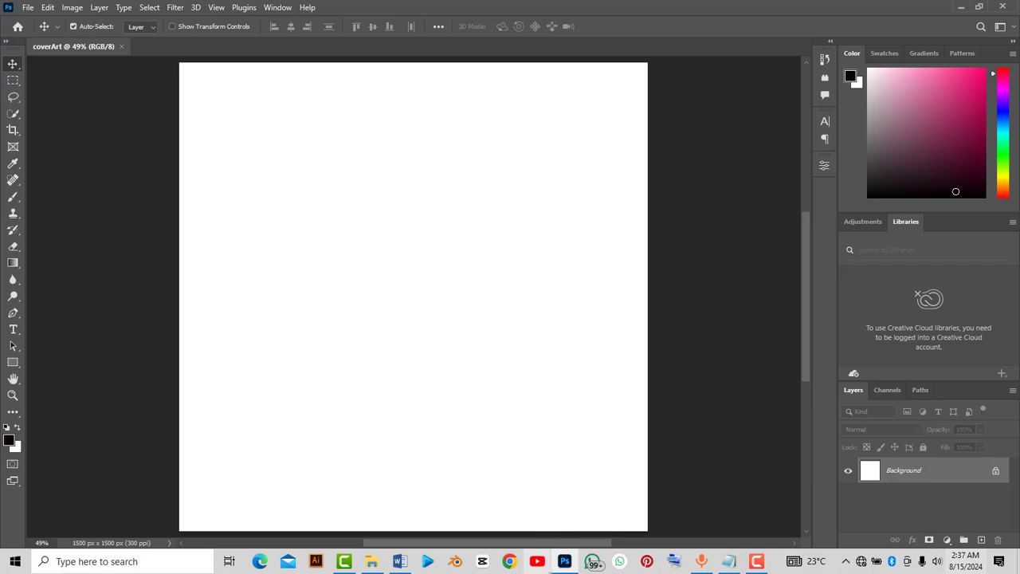
# - Review the cover text in Notepad and the source images in New folder (2), then return to the document
pyautogui.click(727, 561)
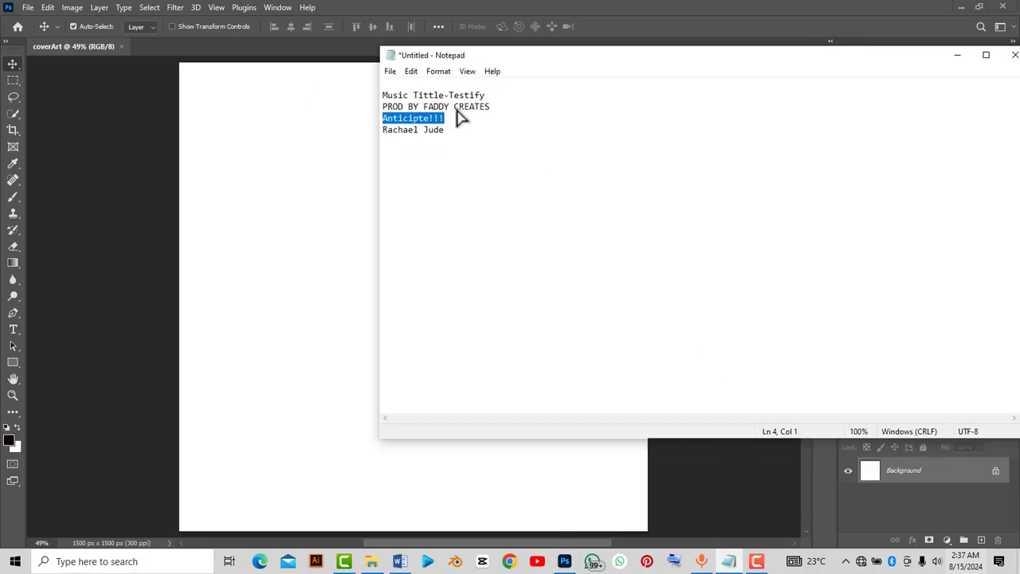
pyautogui.click(958, 55)
pyautogui.click(372, 561)
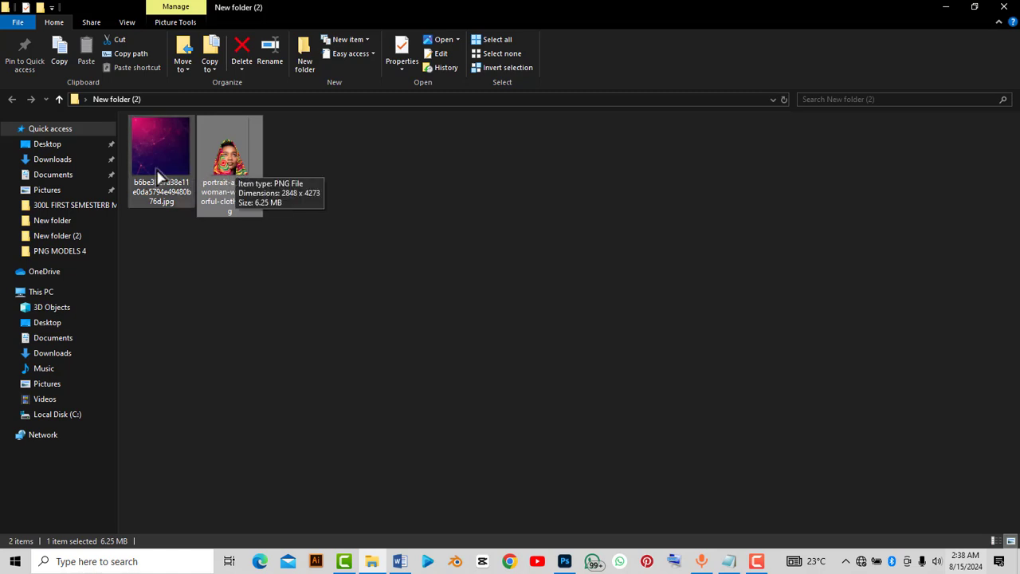
pyautogui.click(943, 14)
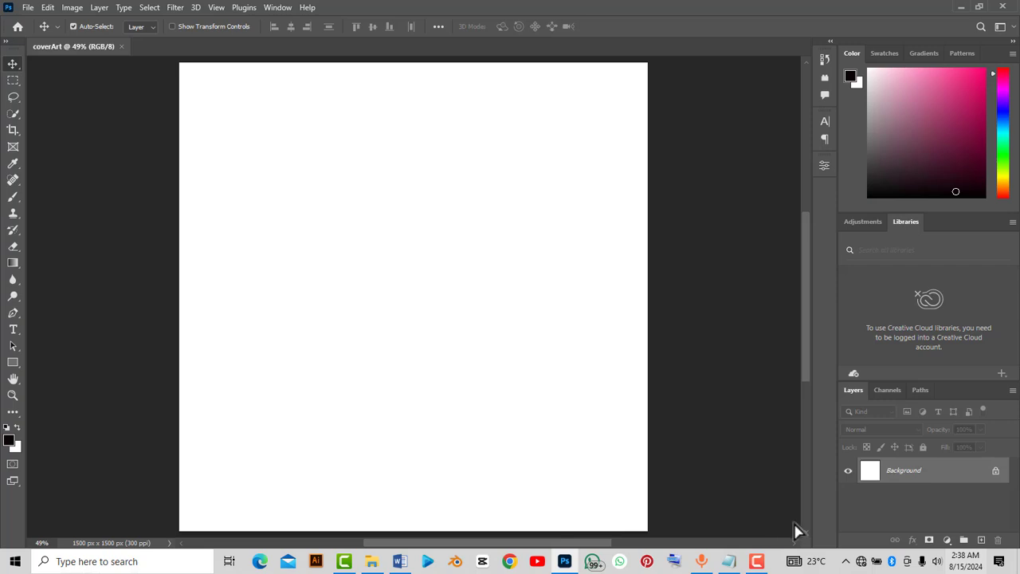
# - Add a Solid Color fill layer in a very dark red above the background
pyautogui.click(947, 540)
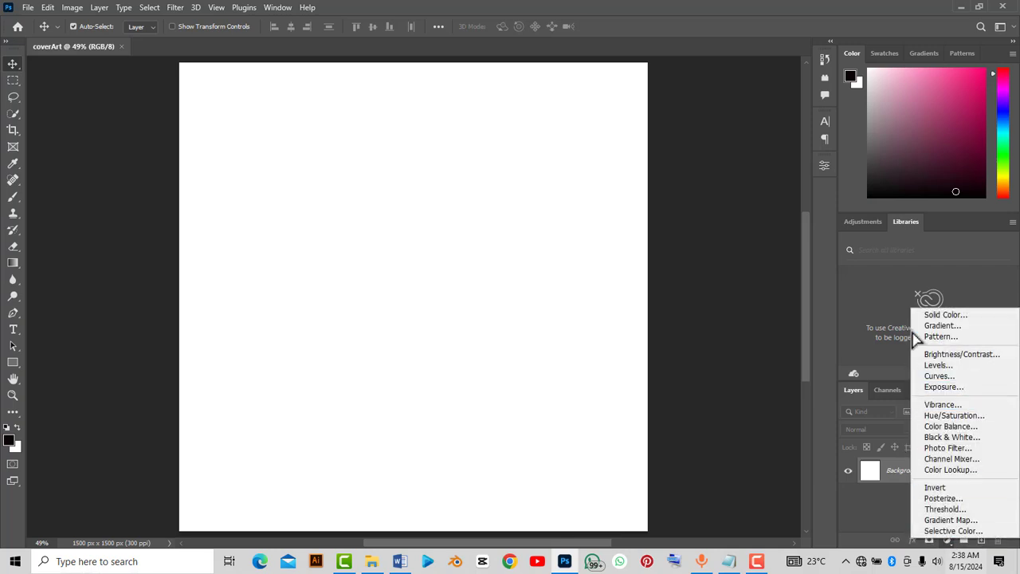
pyautogui.click(937, 317)
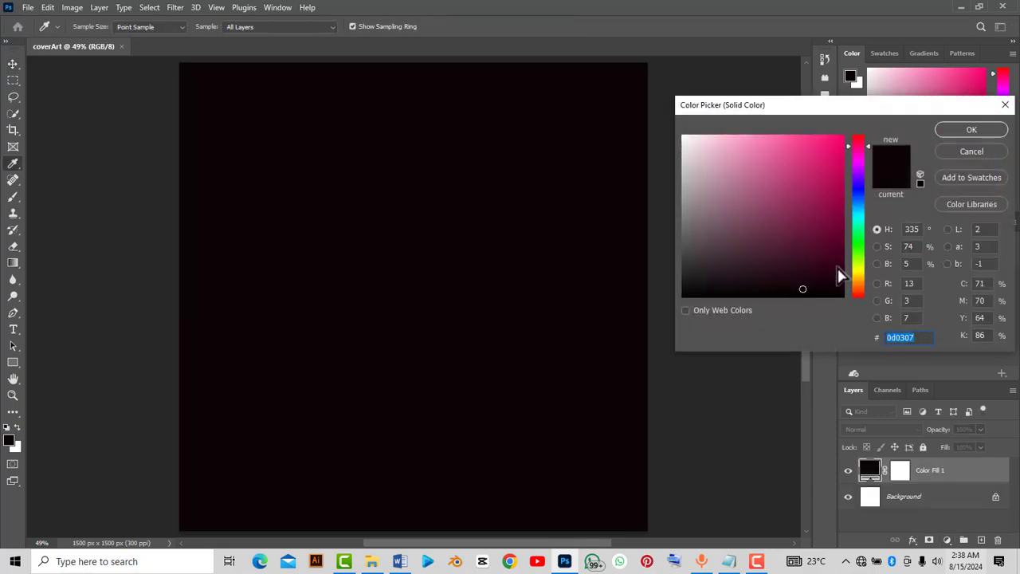
pyautogui.click(861, 139)
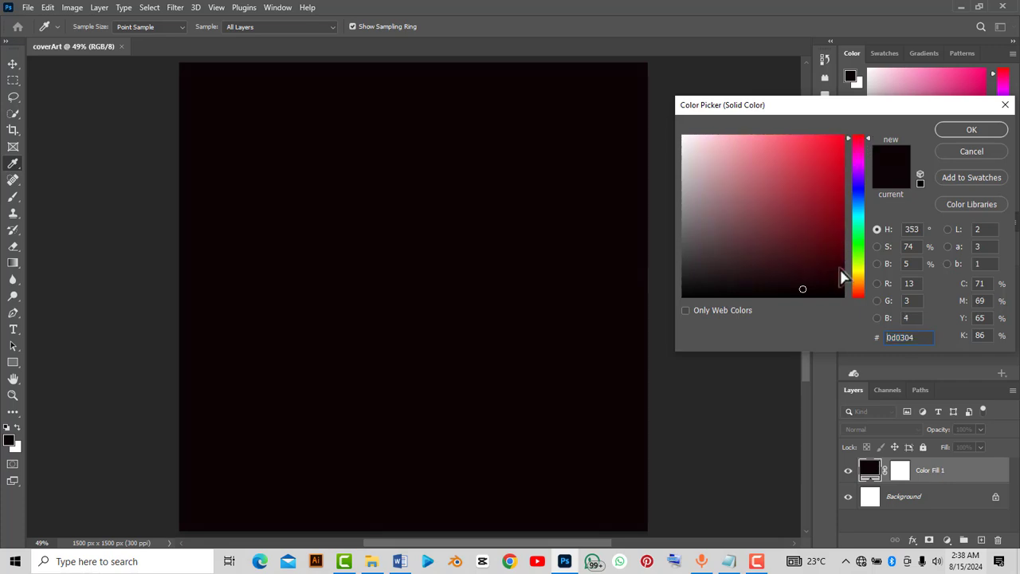
pyautogui.click(839, 268)
pyautogui.moveTo(835, 279); pyautogui.dragTo(828, 287)
pyautogui.click(972, 130)
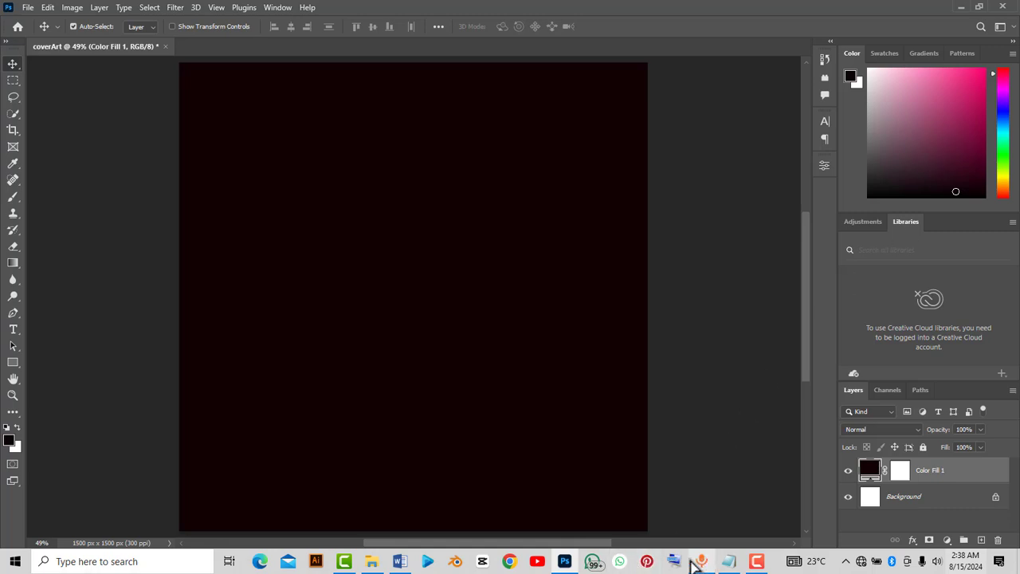
# - Place the pink and purple image b6be3be7a38e11e0da5794e49480b76d.jpg from New folder (2) so it fills the whole canvas
pyautogui.click(371, 561)
pyautogui.click(156, 152)
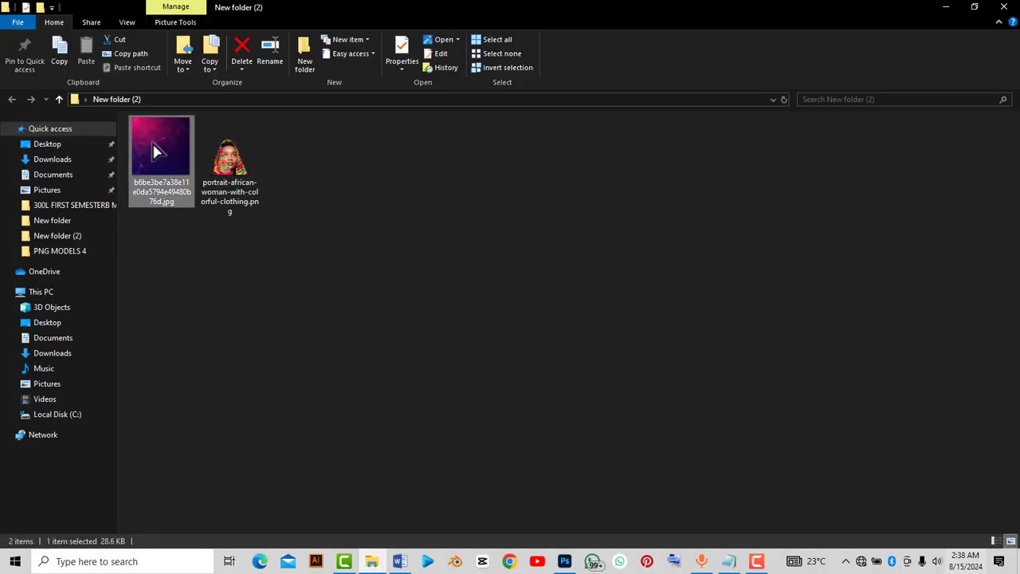
pyautogui.moveTo(157, 150); pyautogui.dragTo(476, 266)
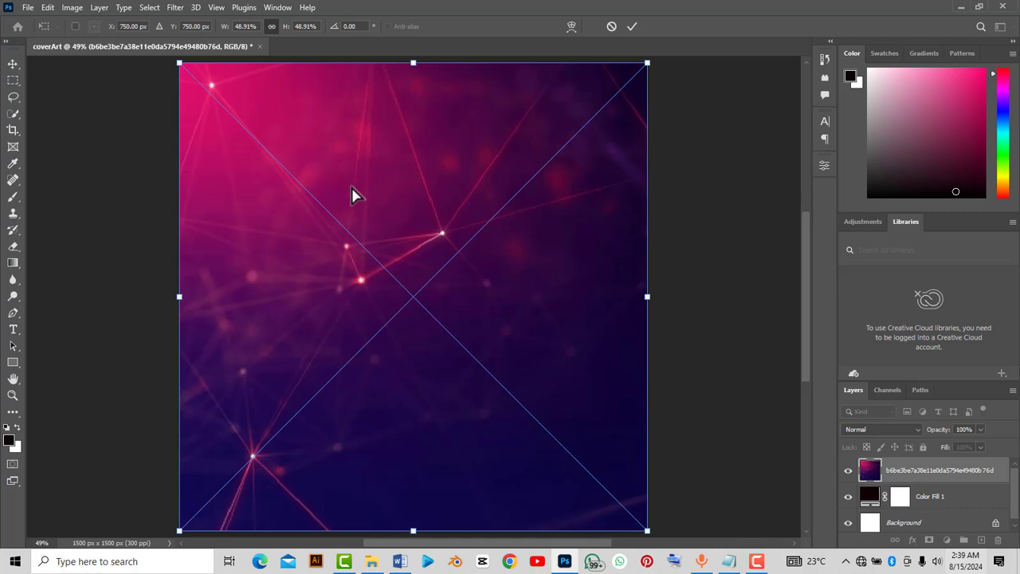
pyautogui.scroll(-2, 355, 201)
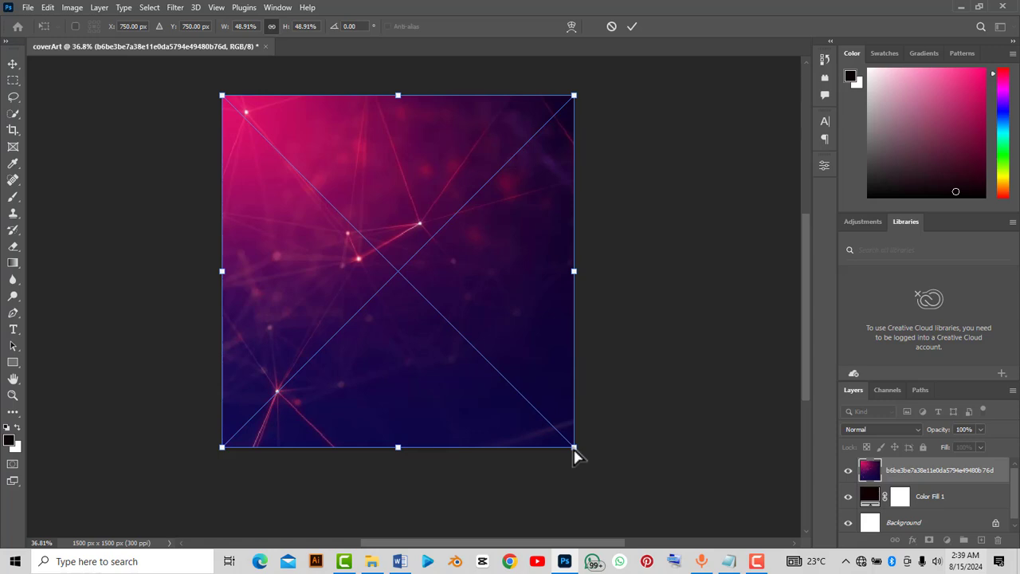
pyautogui.moveTo(574, 272)
pyautogui.mouseDown()
pyautogui.moveTo(602, 279)
pyautogui.moveTo(565, 282)
pyautogui.moveTo(580, 285)
pyautogui.mouseUp()
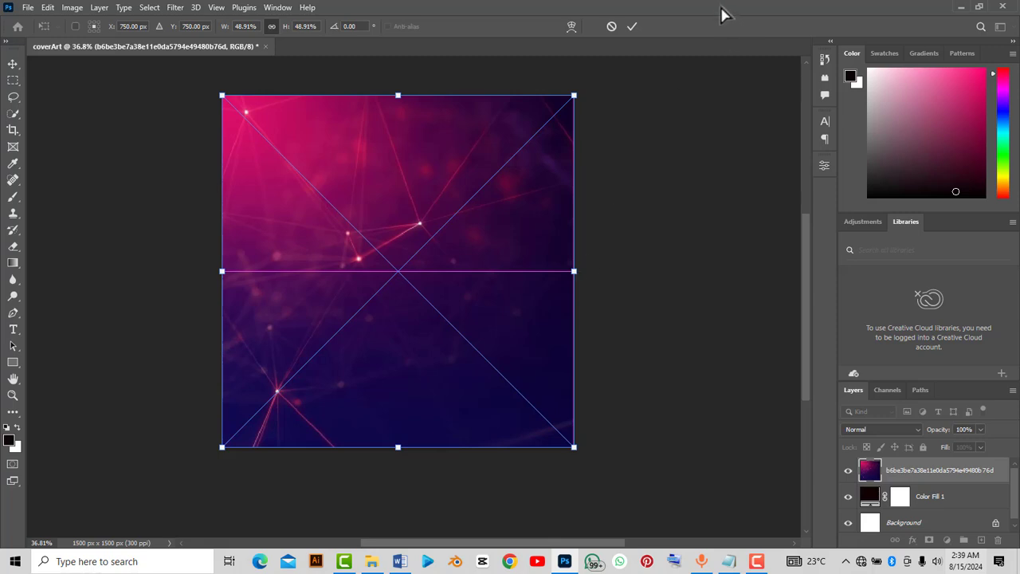
pyautogui.click(633, 27)
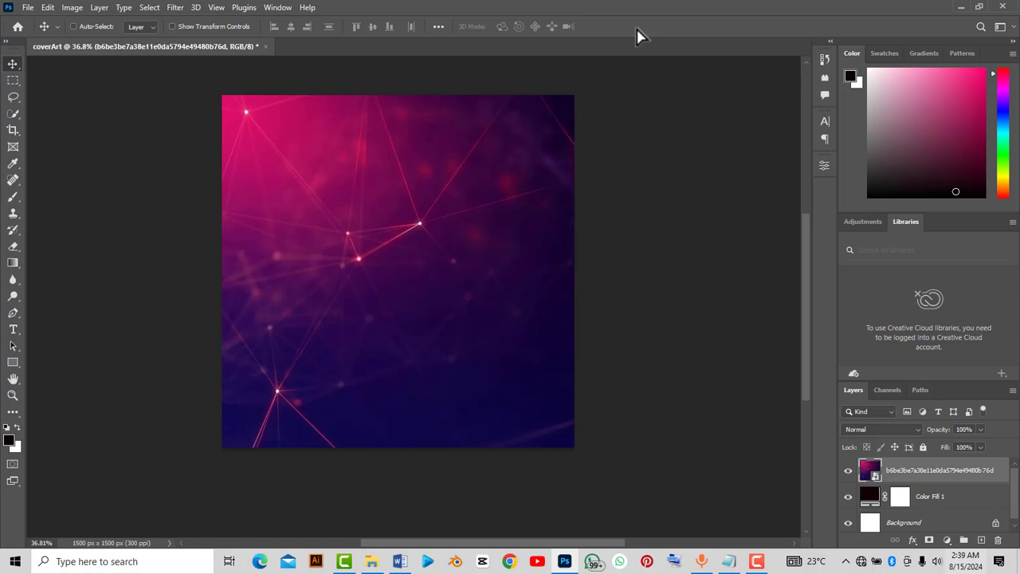
pyautogui.hotkey('ctrl', '0')
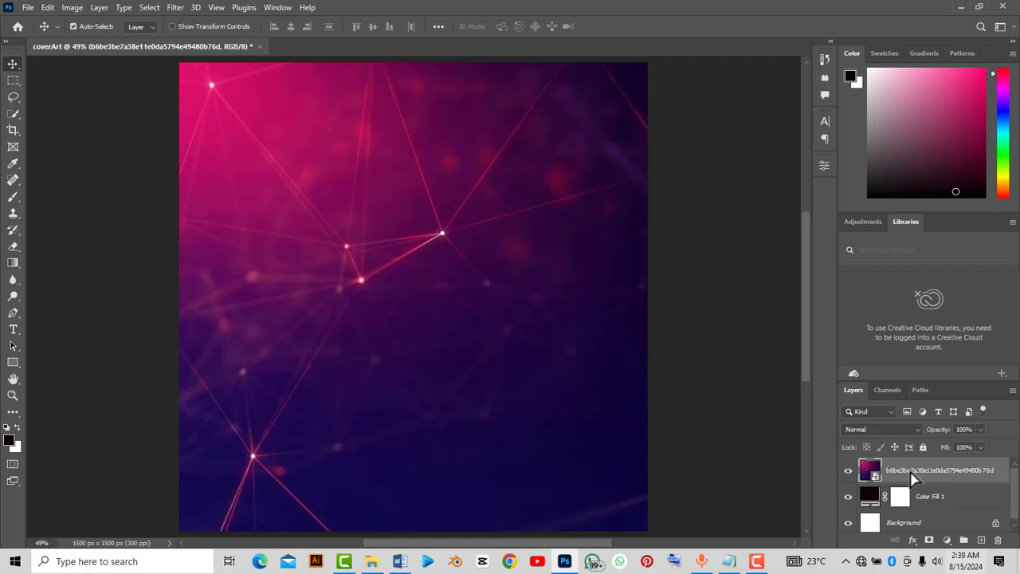
# - Apply a Gaussian Blur with a 25-pixel radius to the placed background image
pyautogui.click(174, 8)
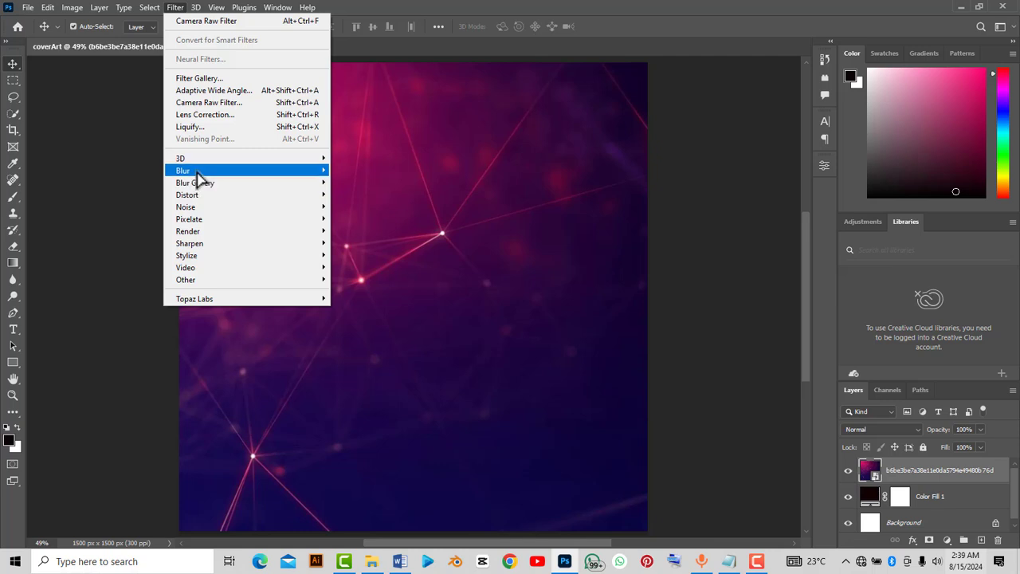
pyautogui.moveTo(199, 177)
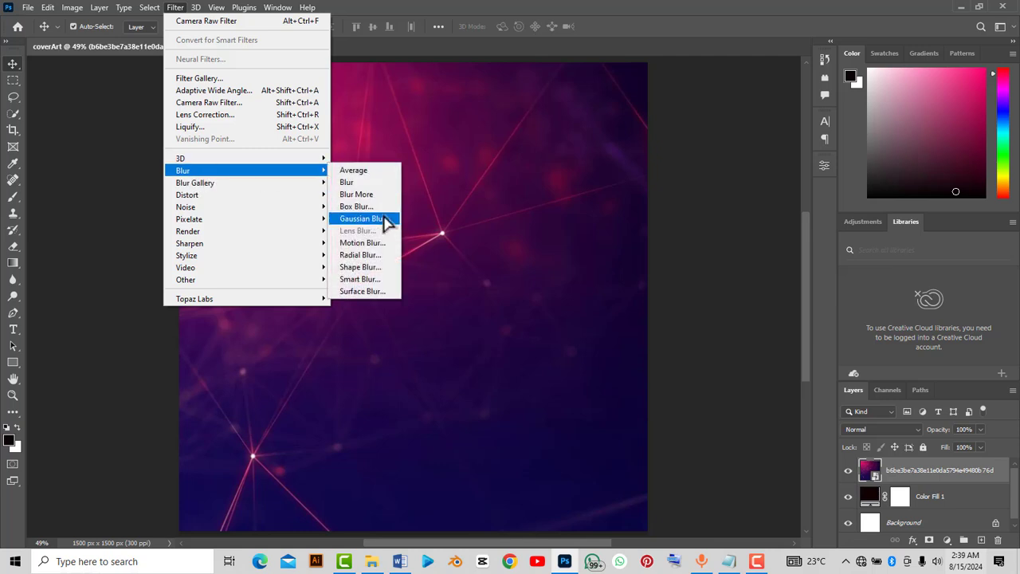
pyautogui.click(386, 220)
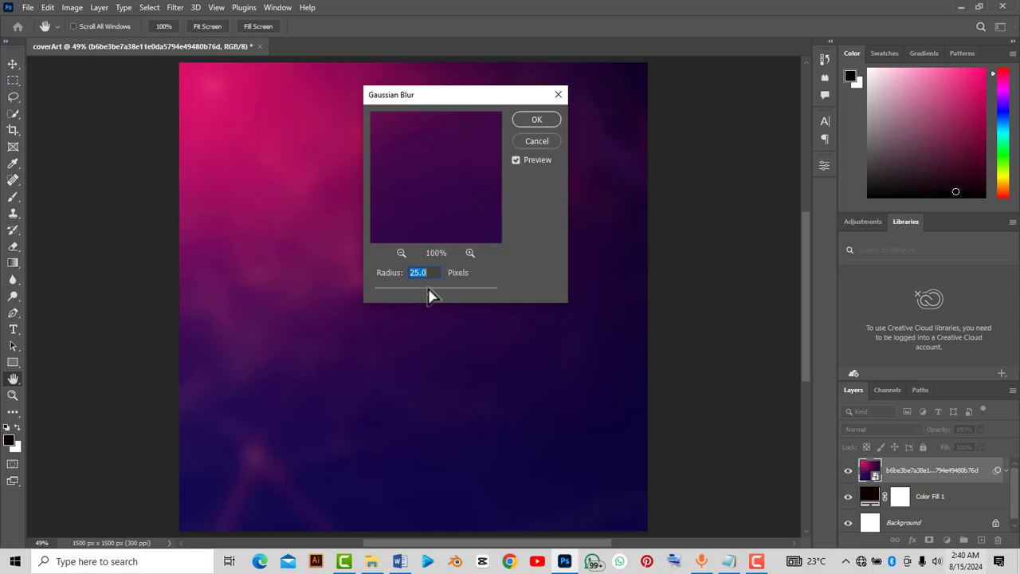
pyautogui.moveTo(429, 295); pyautogui.dragTo(429, 296)
pyautogui.moveTo(430, 296); pyautogui.dragTo(430, 296)
pyautogui.write('20')
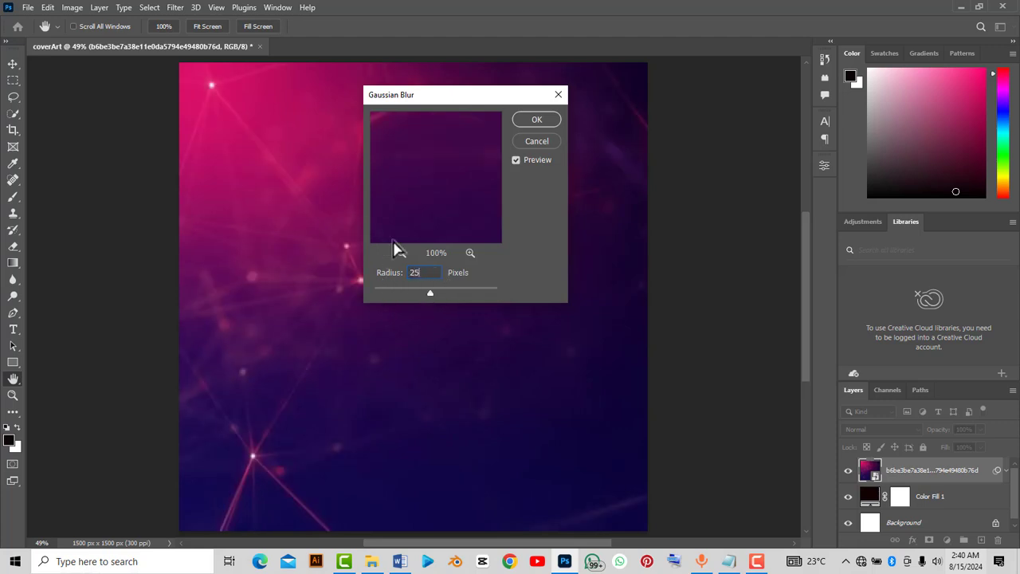
pyautogui.press('Return')
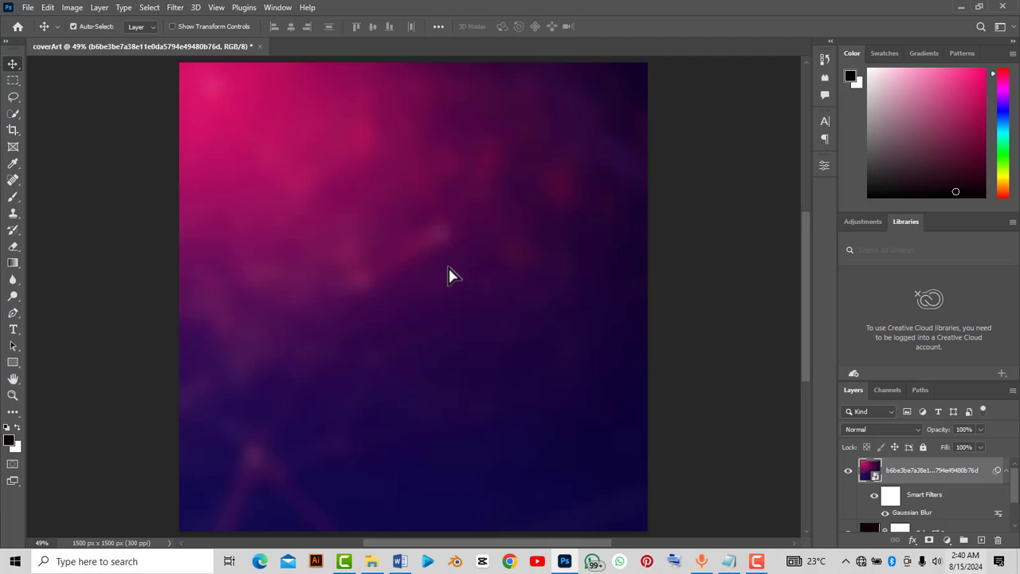
# - Set the blurred image layer's blend mode to Lighten and add a layer mask to it
pyautogui.click(897, 430)
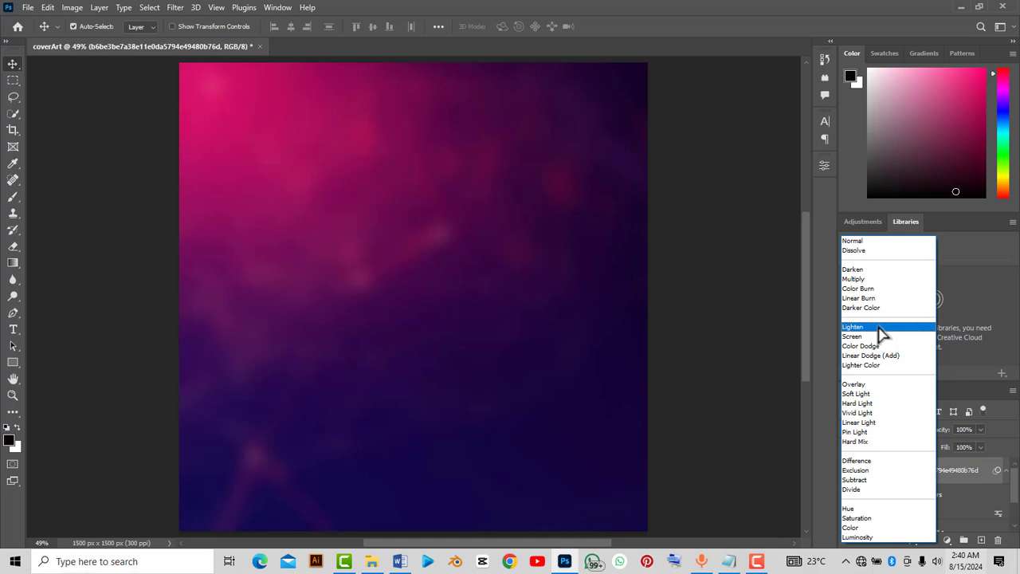
pyautogui.click(882, 333)
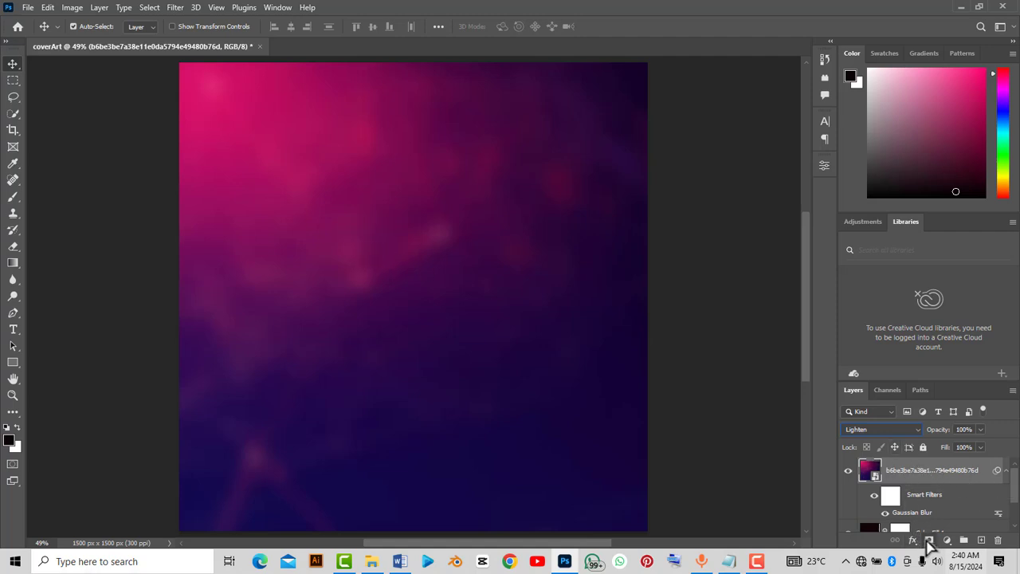
pyautogui.click(927, 540)
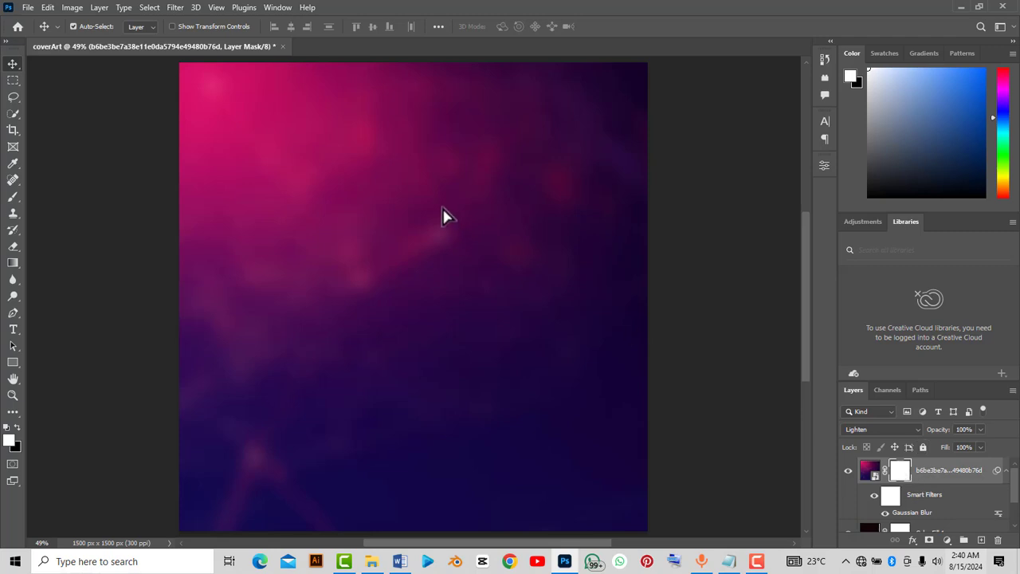
# - Start the Add Noise filter on the image layer's mask with Uniform distribution
pyautogui.click(173, 7)
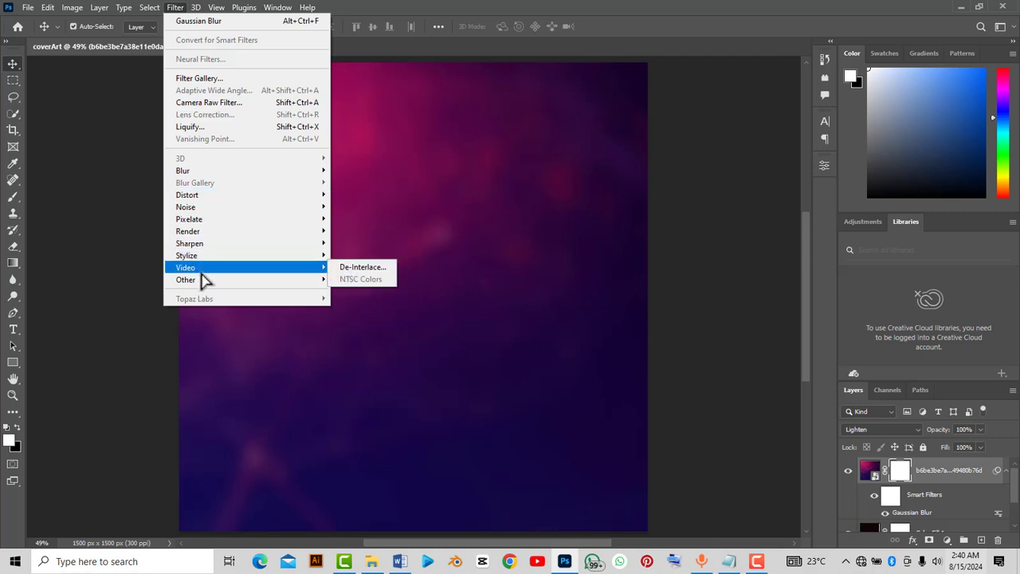
pyautogui.moveTo(204, 209)
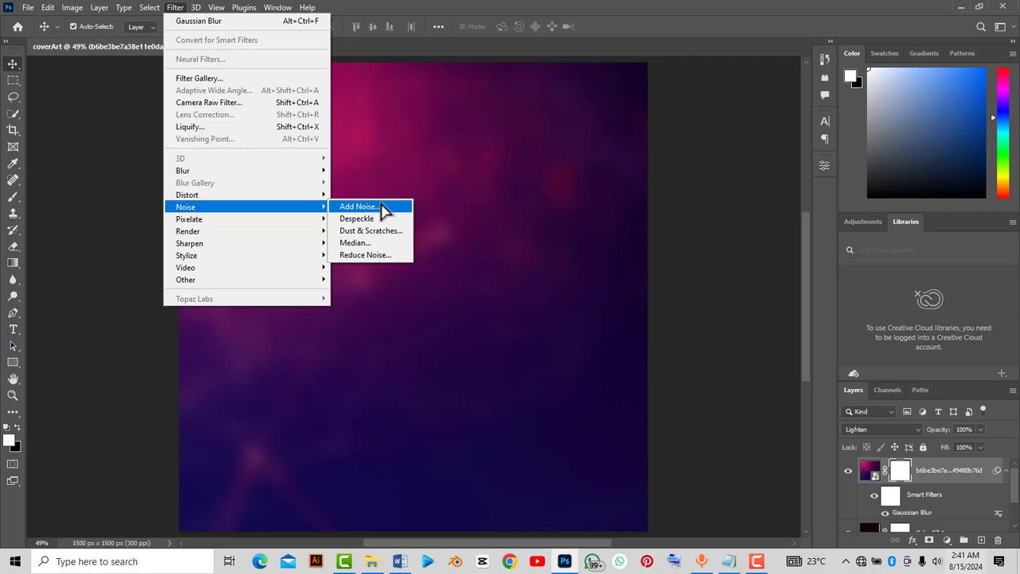
pyautogui.click(385, 208)
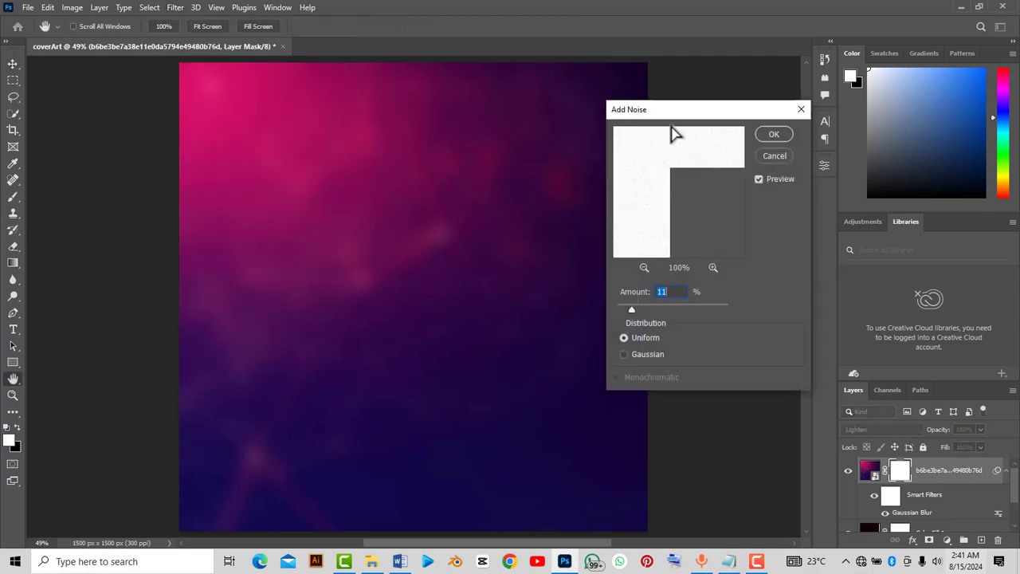
pyautogui.click(656, 355)
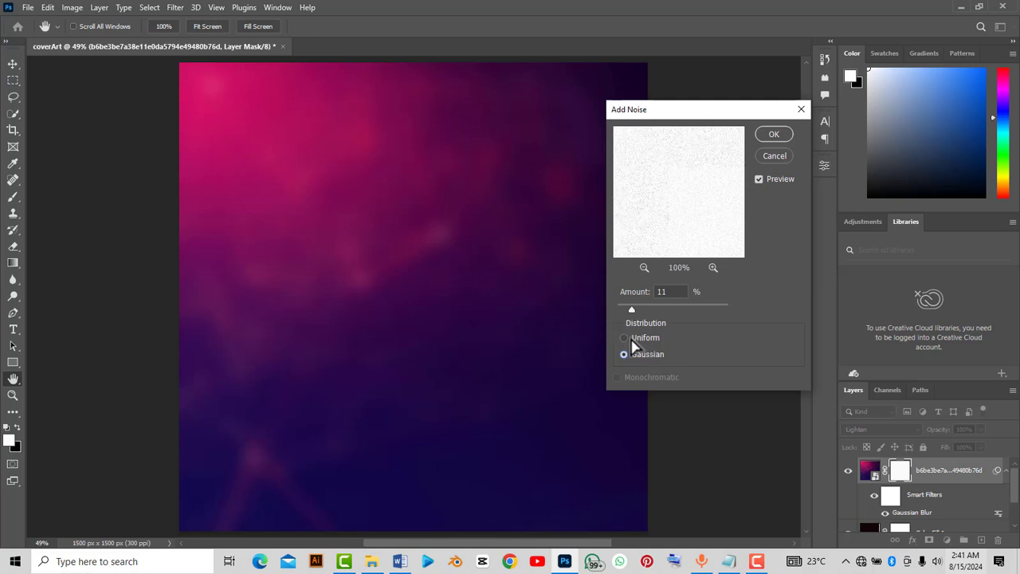
pyautogui.click(632, 343)
# - Set the noise amount to 11% and apply the noise to the layer mask
pyautogui.moveTo(674, 294); pyautogui.dragTo(657, 295)
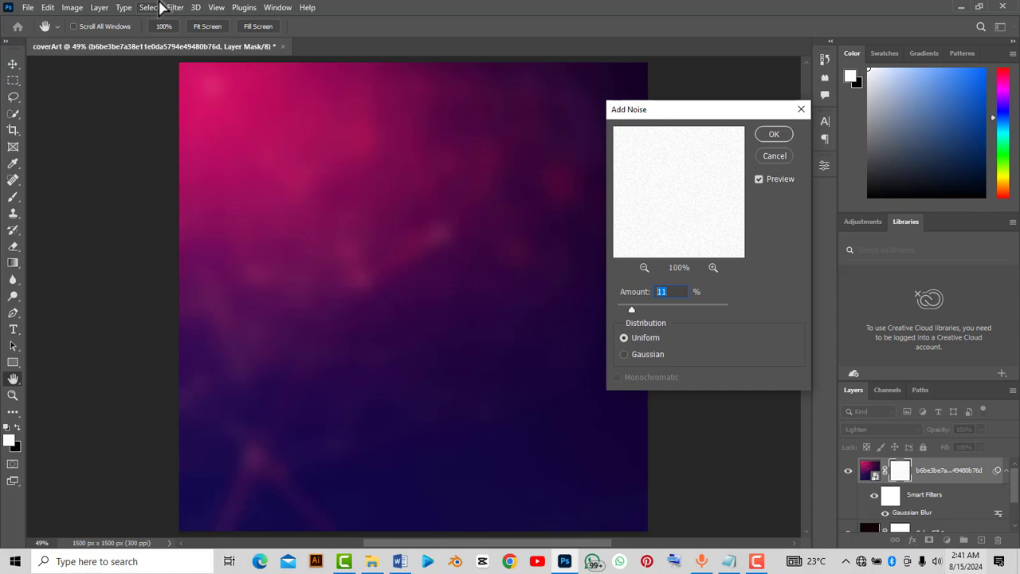
pyautogui.write('5')
pyautogui.press('BackSpace')
pyautogui.write('15')
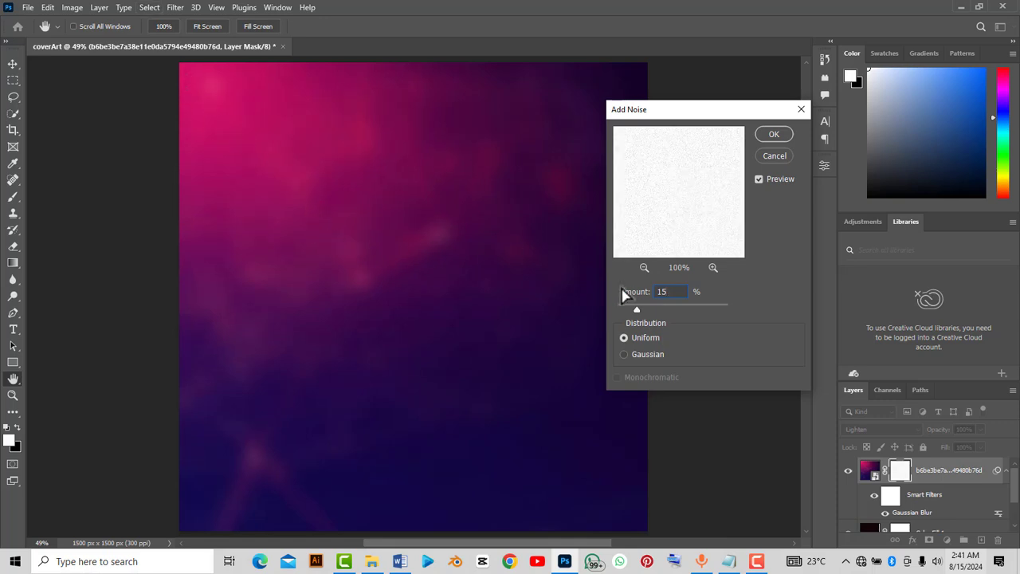
pyautogui.write('12')
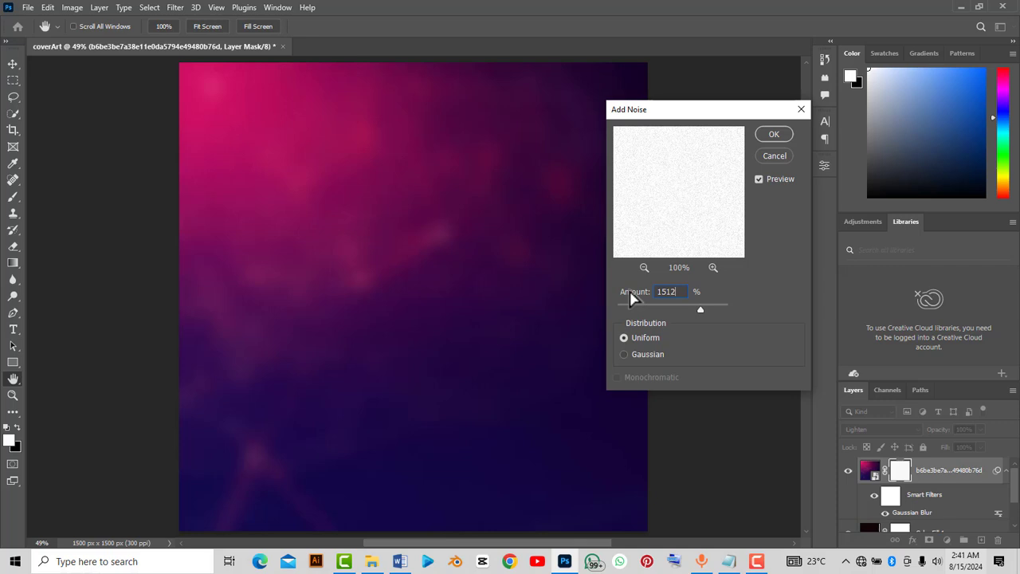
pyautogui.press('BackSpace')
pyautogui.press('BackSpace')
pyautogui.press('BackSpace')
pyautogui.press('BackSpace')
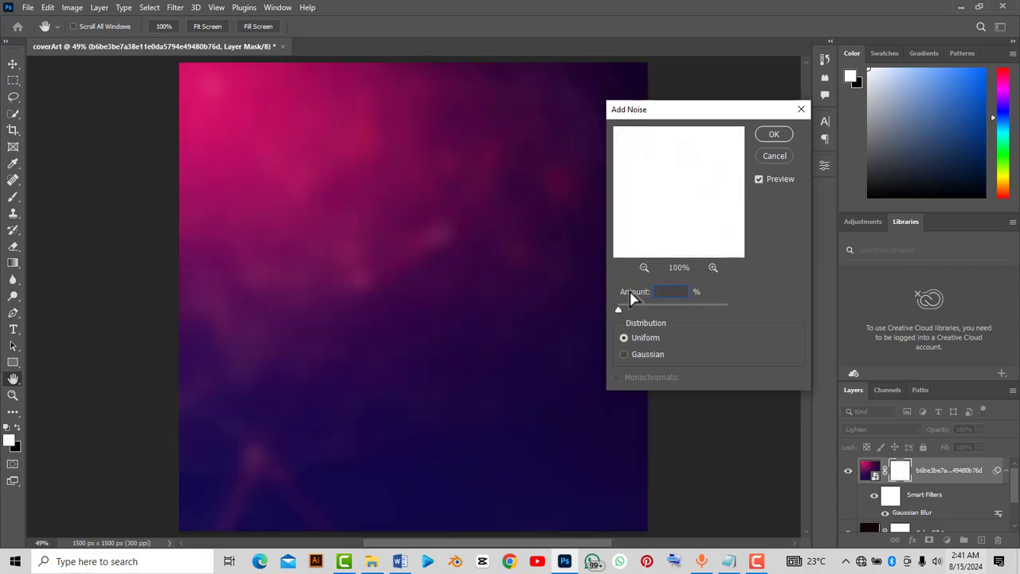
pyautogui.write('11')
pyautogui.click(772, 136)
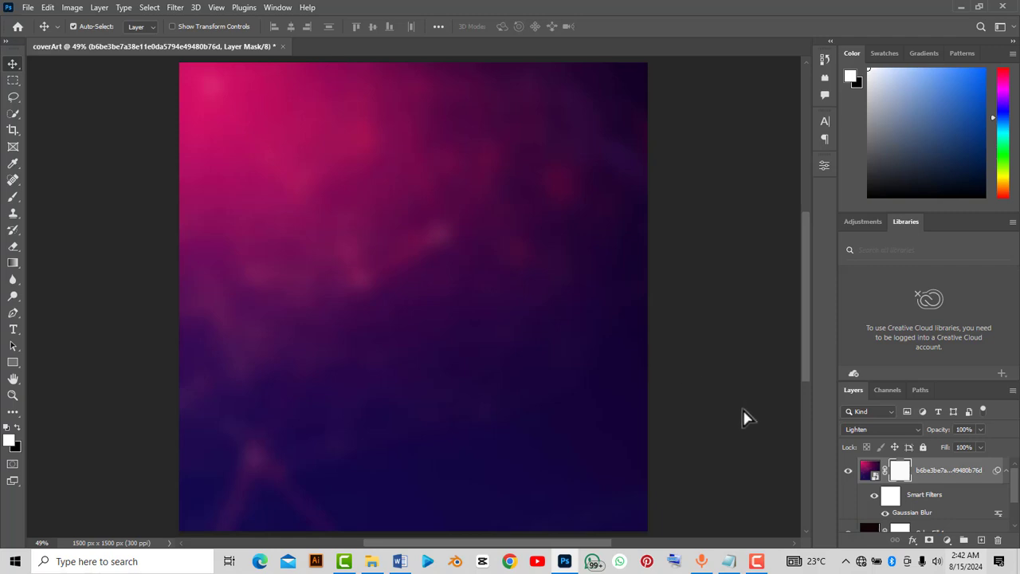
# - Check the background with the blurred image layer hidden and shown, and add a Color Balance adjustment layer above it
pyautogui.click(849, 471)
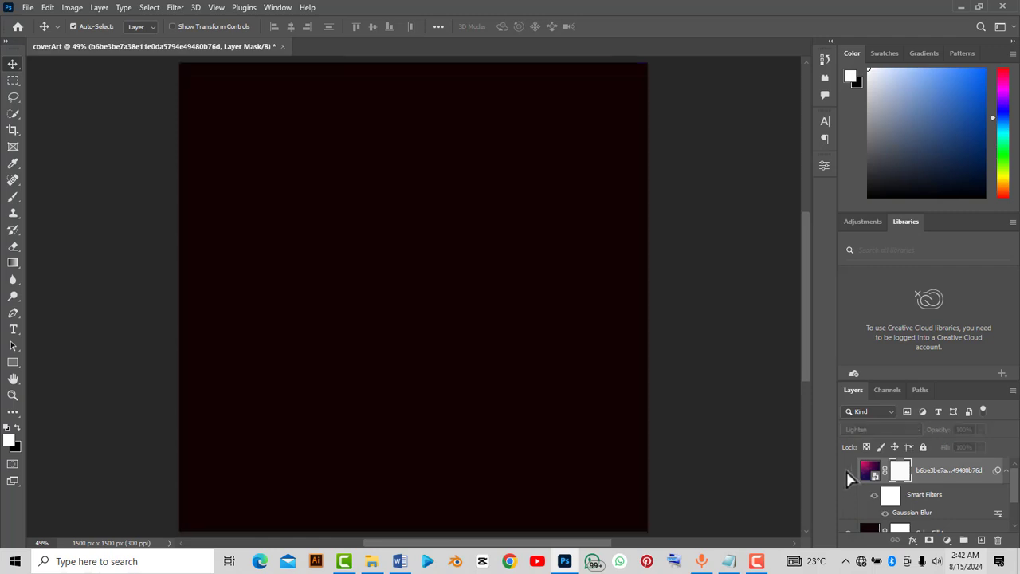
pyautogui.click(849, 473)
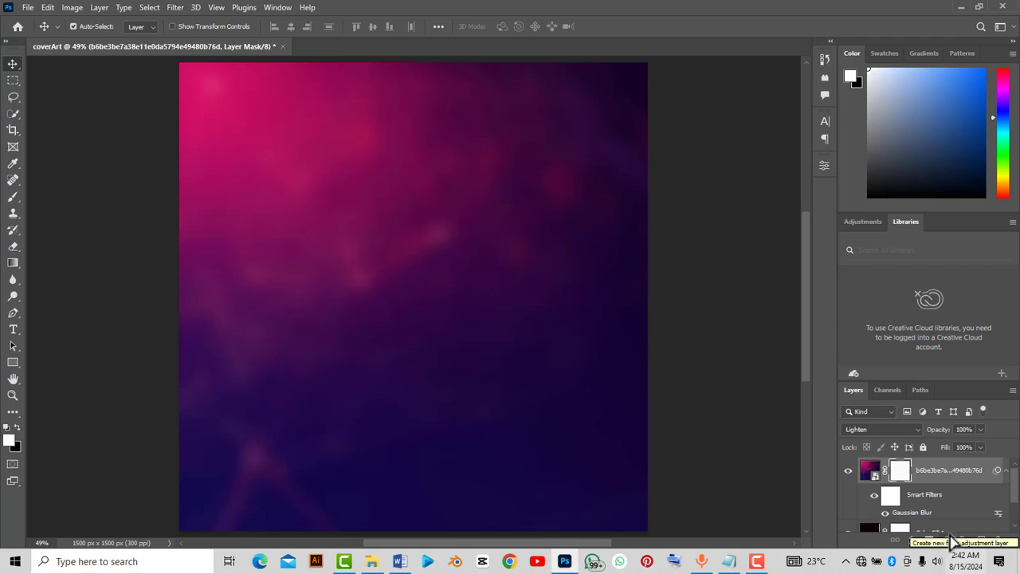
pyautogui.click(952, 539)
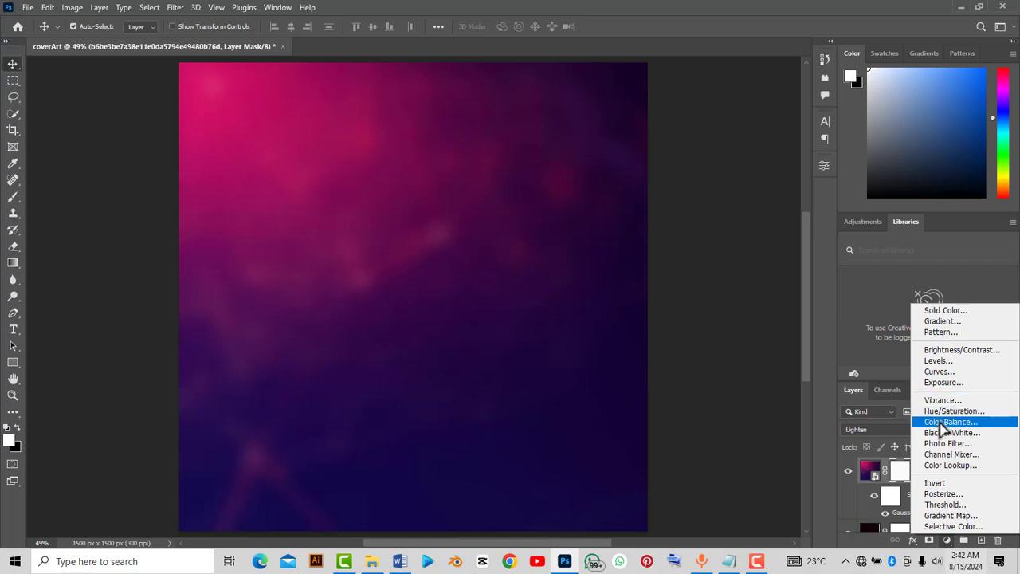
pyautogui.click(942, 425)
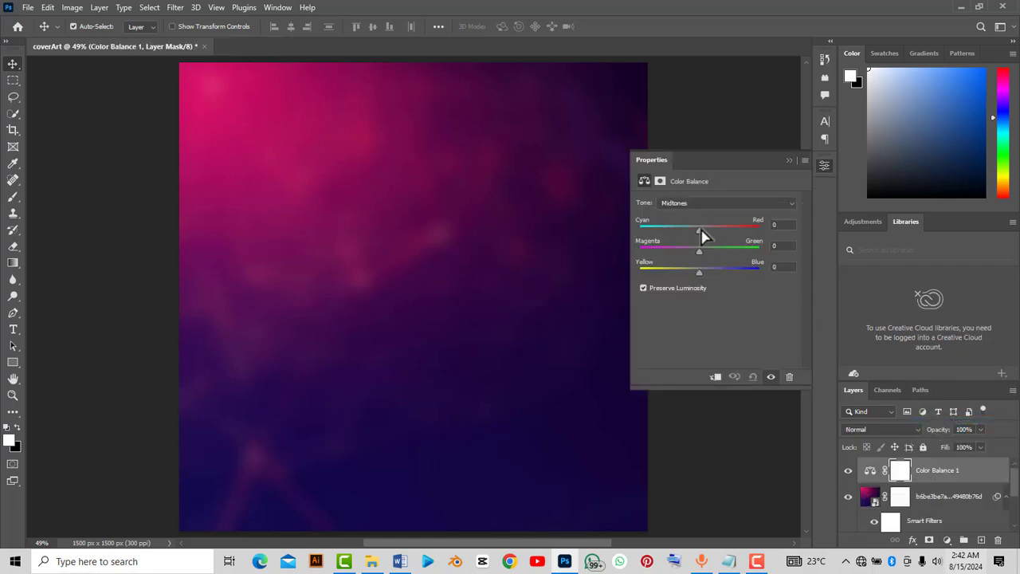
# - Set the Color Balance midtones to +39 Cyan/Red, -53 Magenta/Green and -26 Yellow/Blue
pyautogui.moveTo(700, 229); pyautogui.dragTo(709, 230)
pyautogui.moveTo(699, 251); pyautogui.dragTo(691, 251)
pyautogui.moveTo(692, 254); pyautogui.dragTo(688, 275)
pyautogui.moveTo(732, 273); pyautogui.dragTo(689, 274)
pyautogui.moveTo(690, 251); pyautogui.dragTo(722, 233)
pyautogui.moveTo(688, 273)
pyautogui.mouseDown()
pyautogui.moveTo(708, 276)
pyautogui.moveTo(682, 282)
pyautogui.mouseUp()
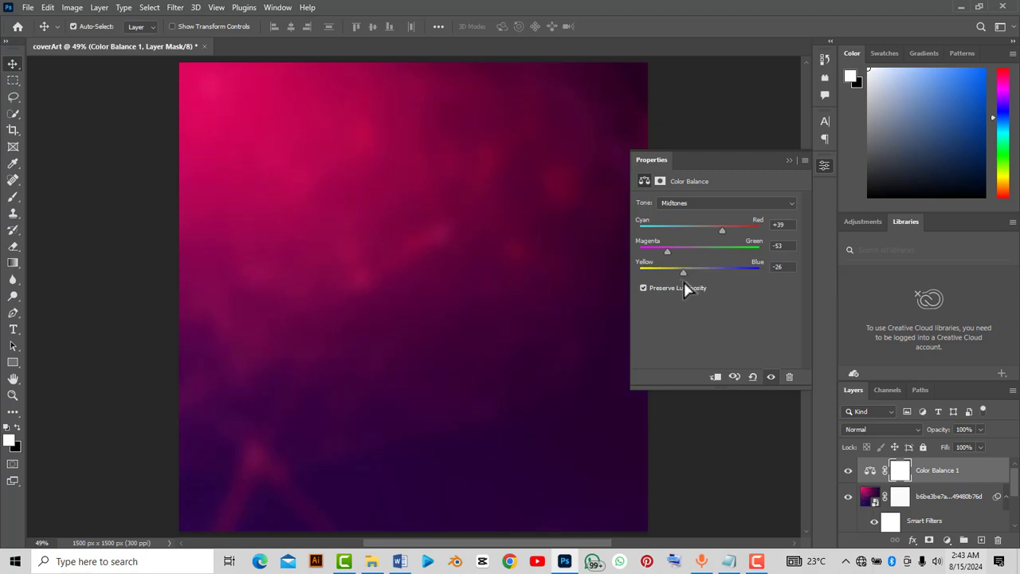
pyautogui.click(789, 161)
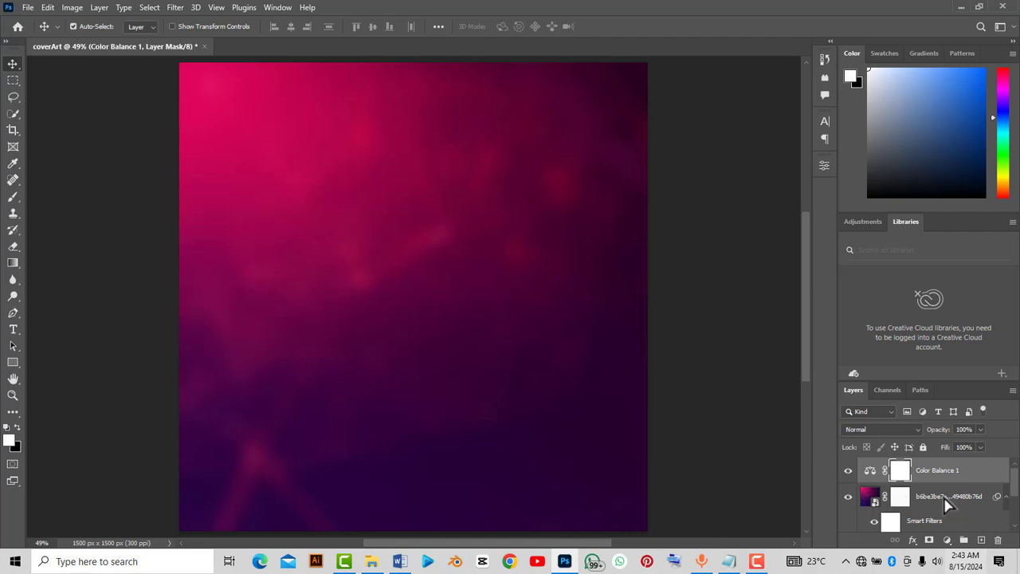
# - Group the Color Balance 1, blurred image and Color Fill 1 layers together
pyautogui.scroll(-2, 916, 471)
pyautogui.scroll(3, 919, 474)
pyautogui.scroll(-1, 885, 495)
pyautogui.scroll(1, 885, 495)
pyautogui.click(916, 474)
pyautogui.scroll(-2, 916, 498)
pyautogui.scroll(-1, 915, 518)
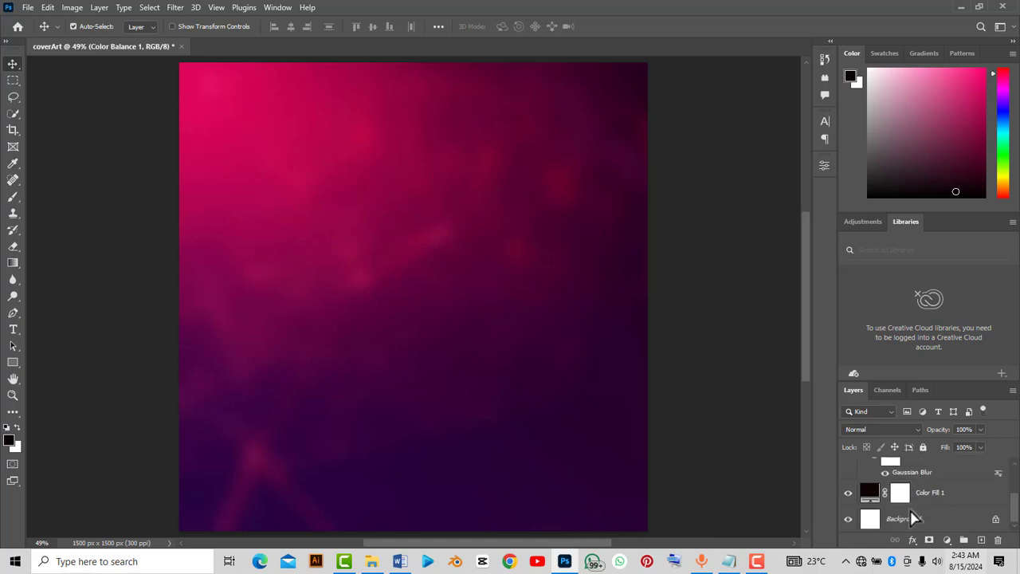
pyautogui.keyDown('shift'); pyautogui.click(925, 497); pyautogui.keyUp('shift')
pyautogui.scroll(3, 926, 500)
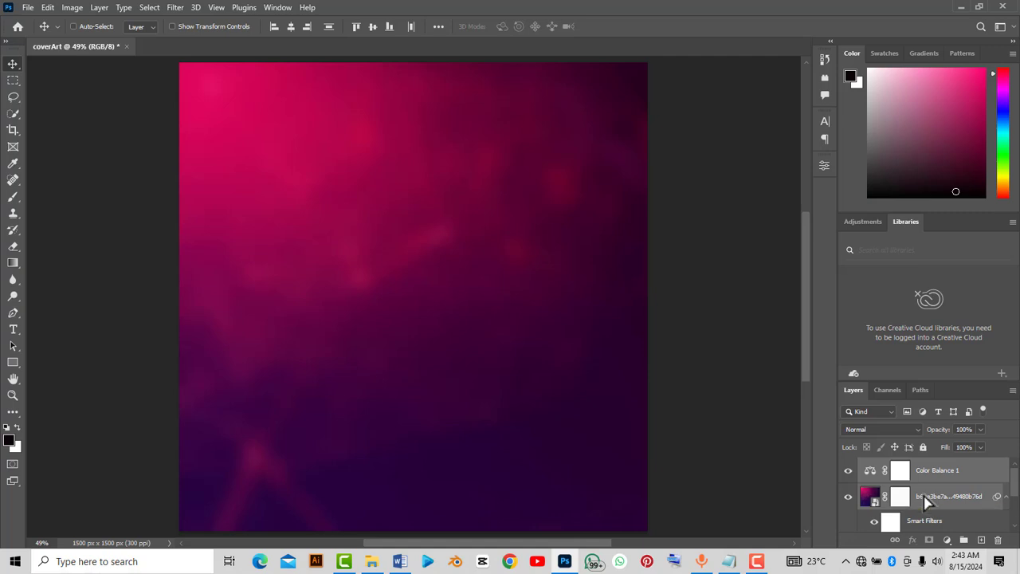
pyautogui.hotkey('ctrl', 'g')
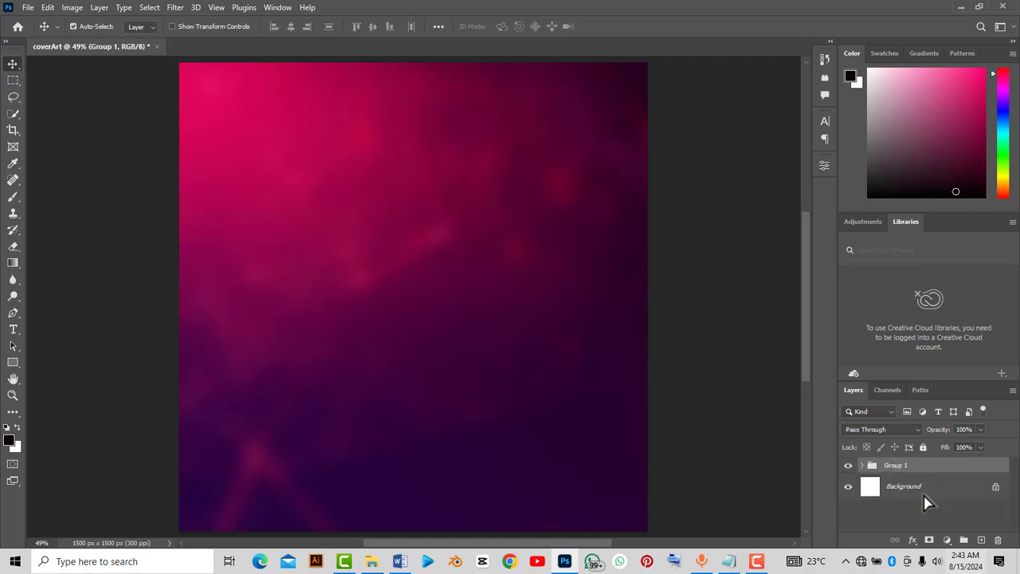
# - Rename the new layer group as BG
pyautogui.doubleClick(891, 468)
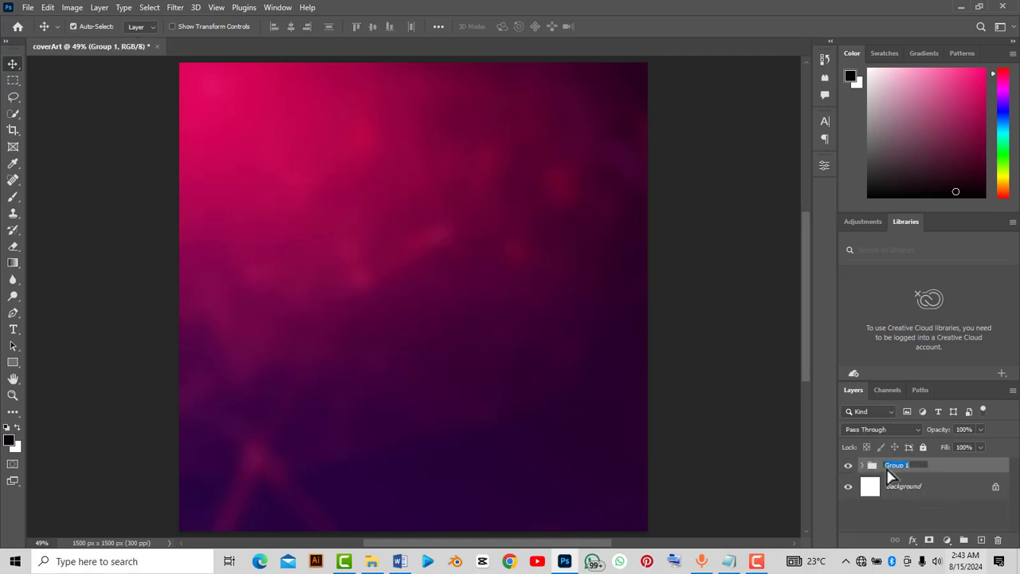
pyautogui.write('BG')
pyautogui.press('BackSpace')
pyautogui.press('BackSpace')
pyautogui.write('BBG')
pyautogui.press('Return')
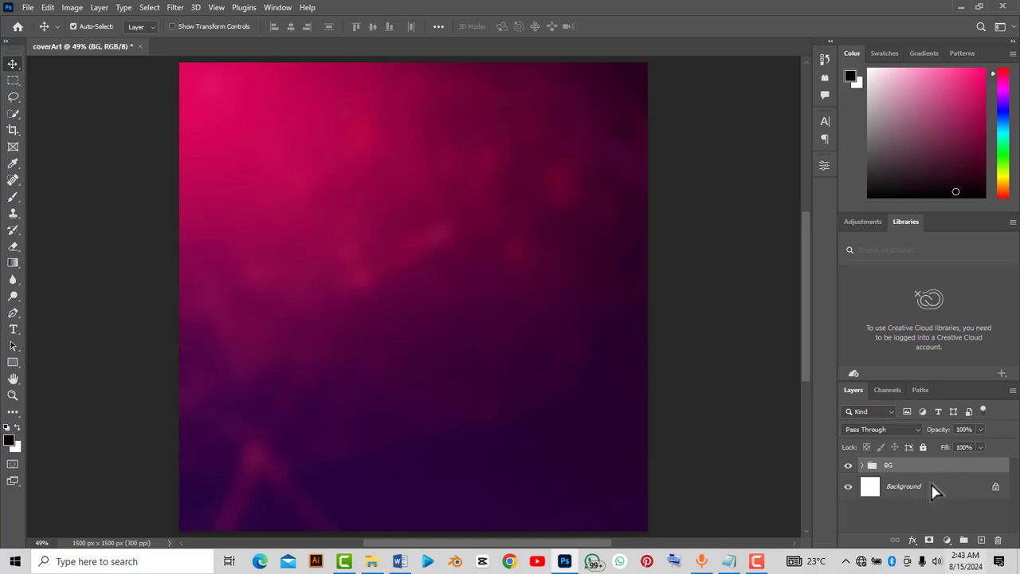
# - Hide and delete the locked white Background layer beneath the BG group
pyautogui.click(847, 489)
pyautogui.click(895, 500)
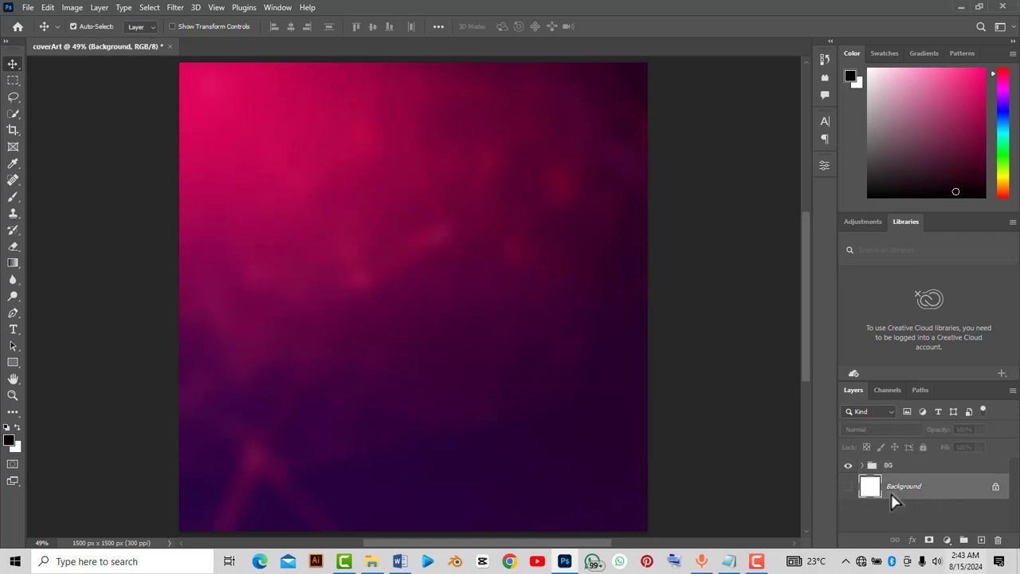
pyautogui.press('Delete')
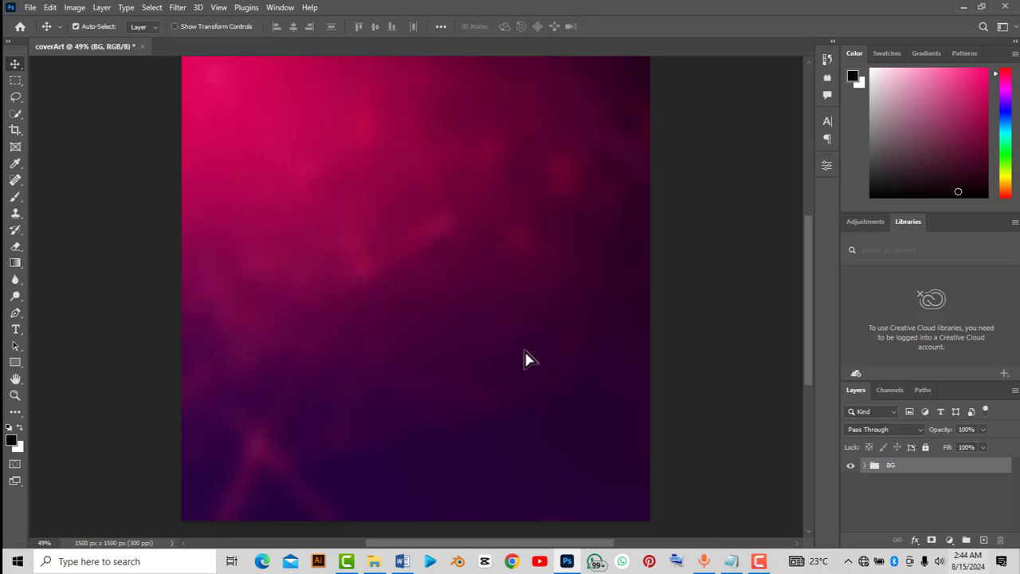
# - Place portrait-african-woman-with-colorful-clothing.png from New folder (2) in the cover art, enlarge it to about 10.87% and move it up
pyautogui.click(374, 560)
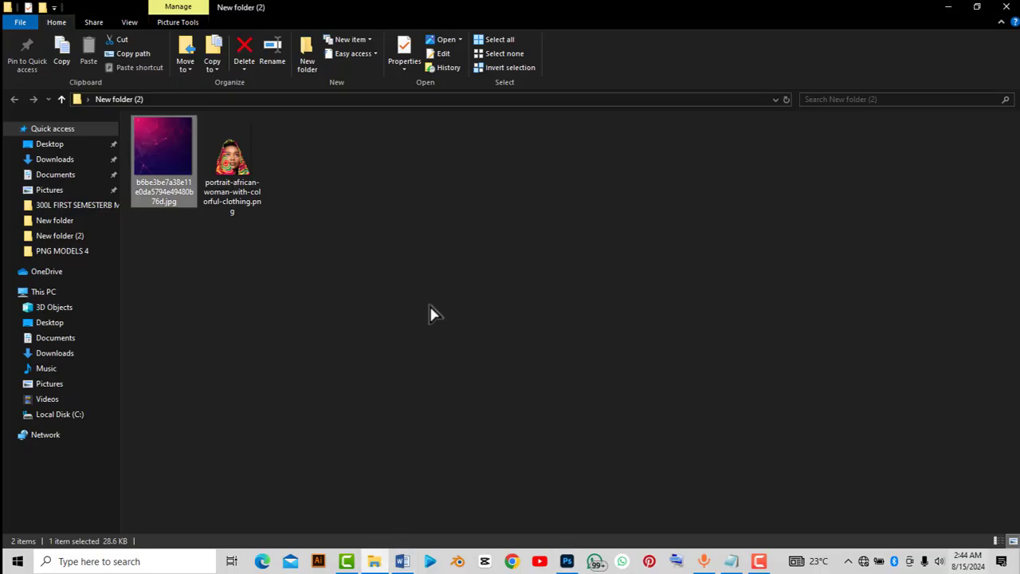
pyautogui.moveTo(232, 163); pyautogui.dragTo(444, 339)
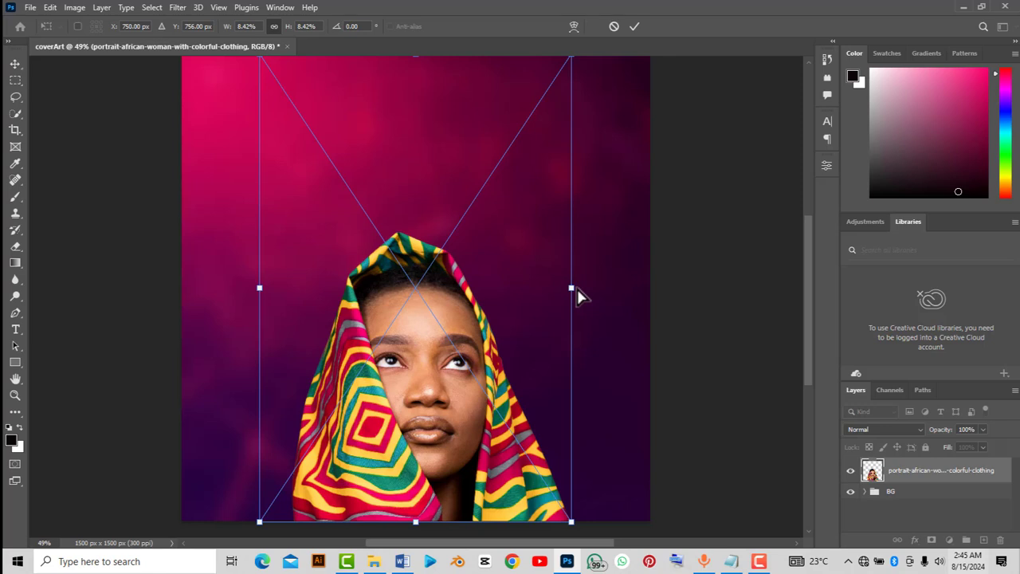
pyautogui.moveTo(574, 290); pyautogui.dragTo(618, 295)
pyautogui.moveTo(483, 353); pyautogui.dragTo(482, 321)
pyautogui.scroll(1, 481, 300)
pyautogui.scroll(-3, 506, 260)
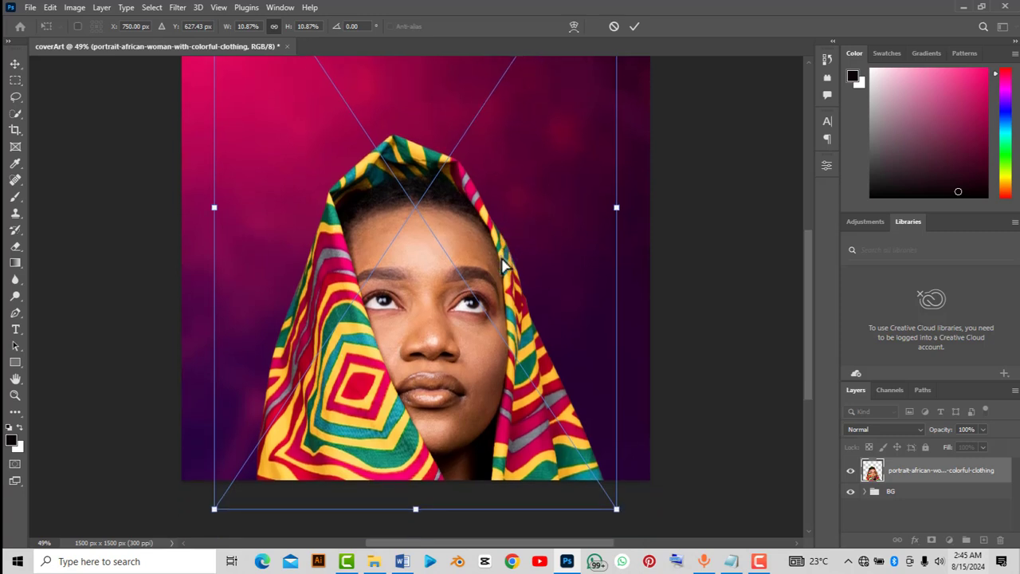
pyautogui.scroll(1, 488, 279)
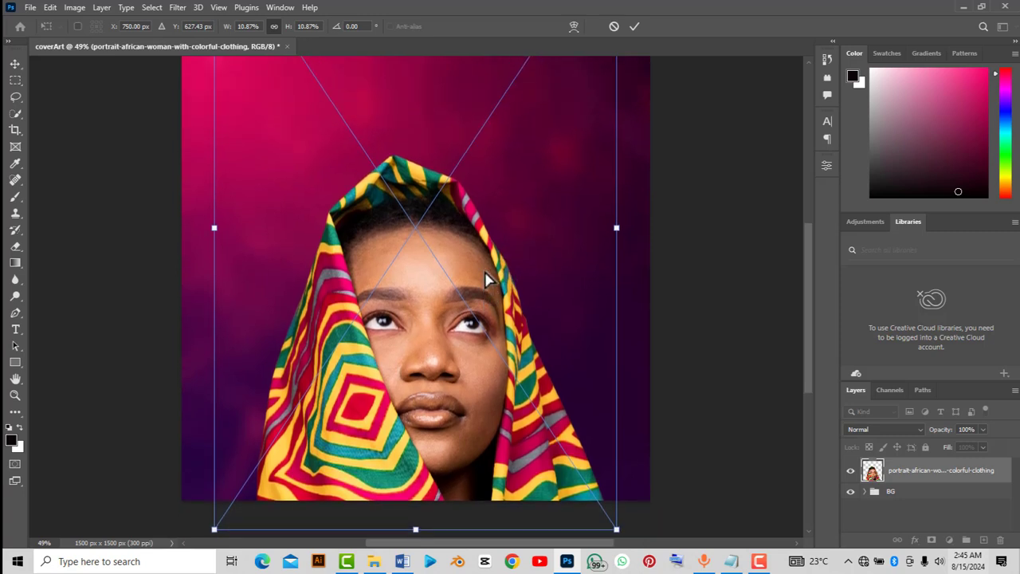
# - Scale the placed portrait to about 10.66%, keep it centred horizontally at the canvas's lower edge, and commit the placement
pyautogui.moveTo(483, 278); pyautogui.dragTo(526, 249)
pyautogui.moveTo(617, 231); pyautogui.dragTo(615, 236)
pyautogui.moveTo(481, 293); pyautogui.dragTo(481, 296)
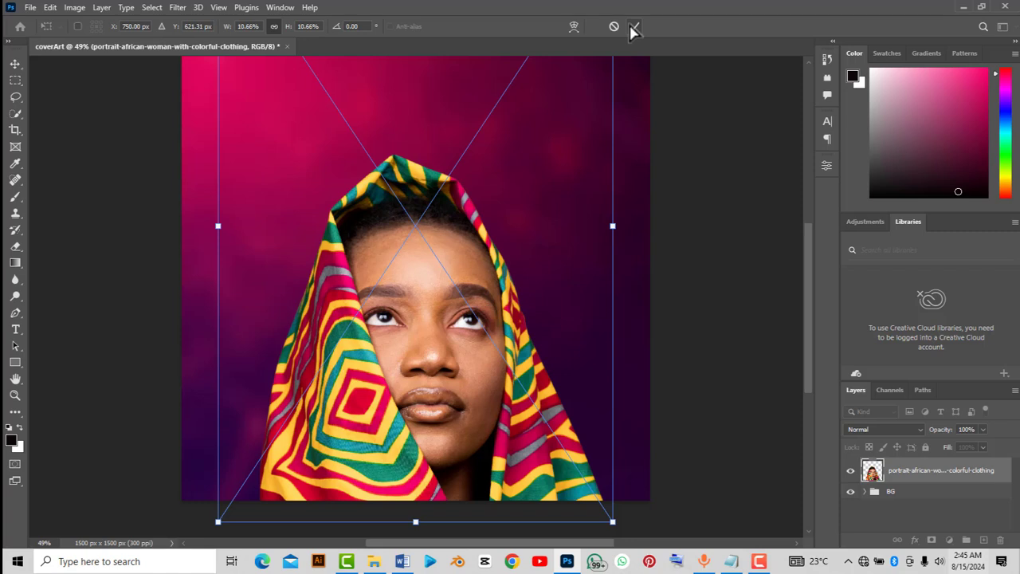
pyautogui.click(632, 26)
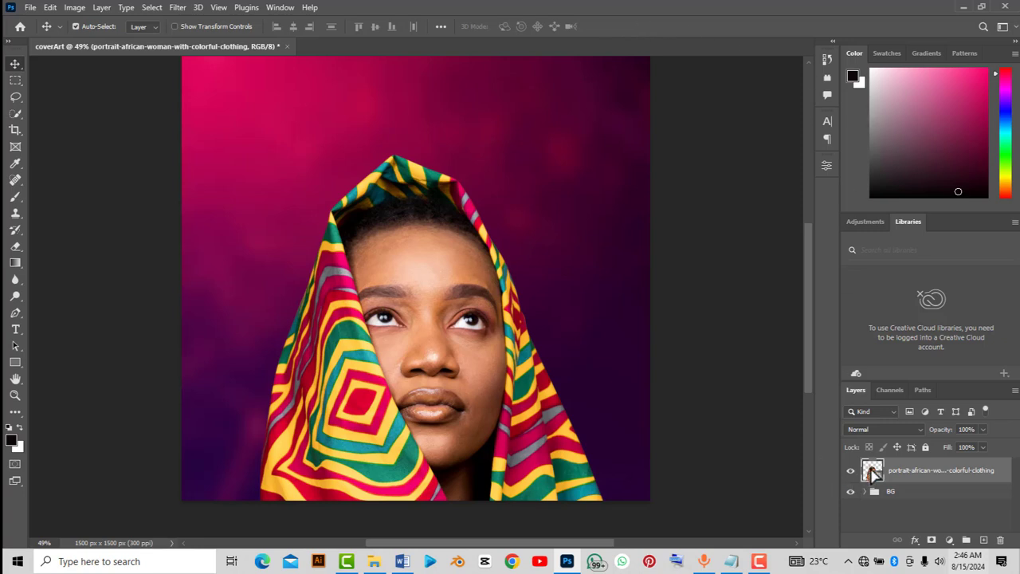
# - Duplicate the portrait layer and apply a High Pass filter with a 3-pixel radius to the copy
pyautogui.moveTo(873, 472); pyautogui.dragTo(990, 549)
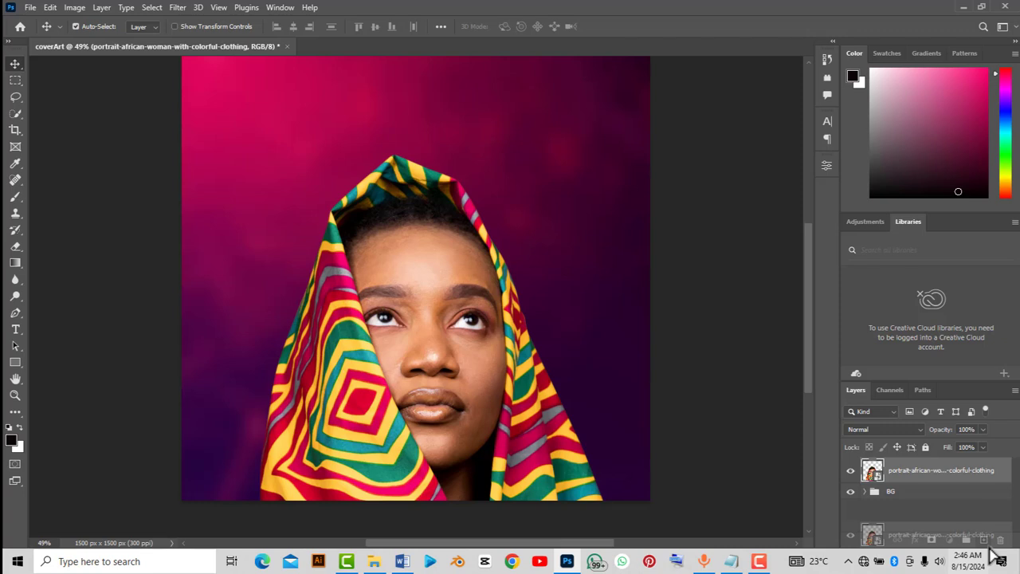
pyautogui.moveTo(989, 546); pyautogui.dragTo(984, 540)
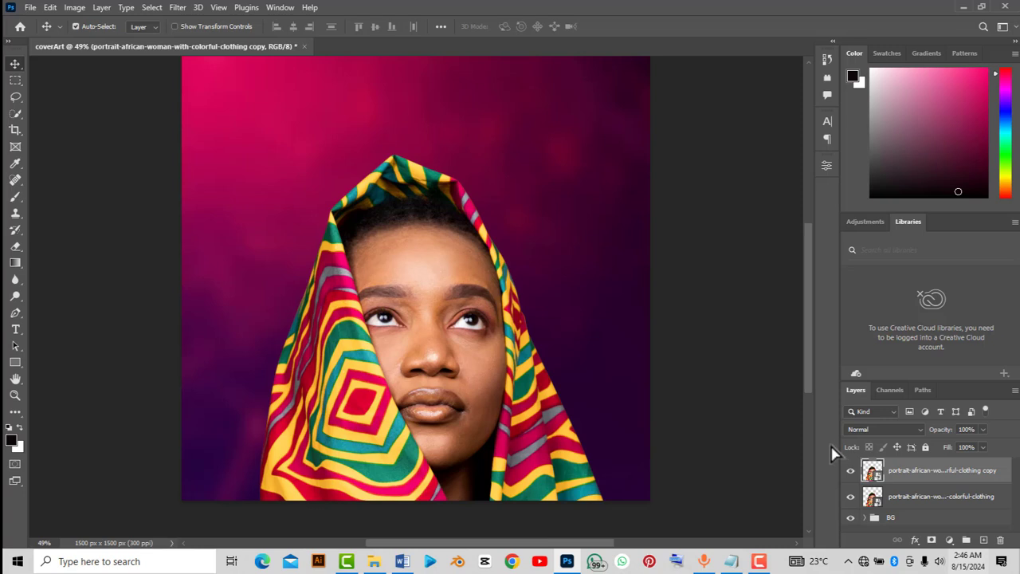
pyautogui.click(177, 7)
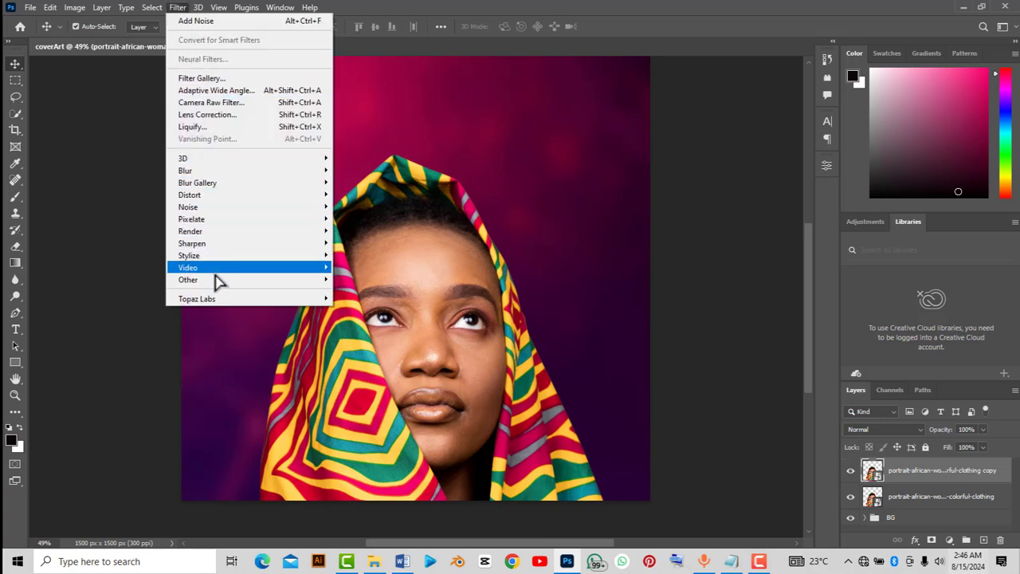
pyautogui.moveTo(217, 282)
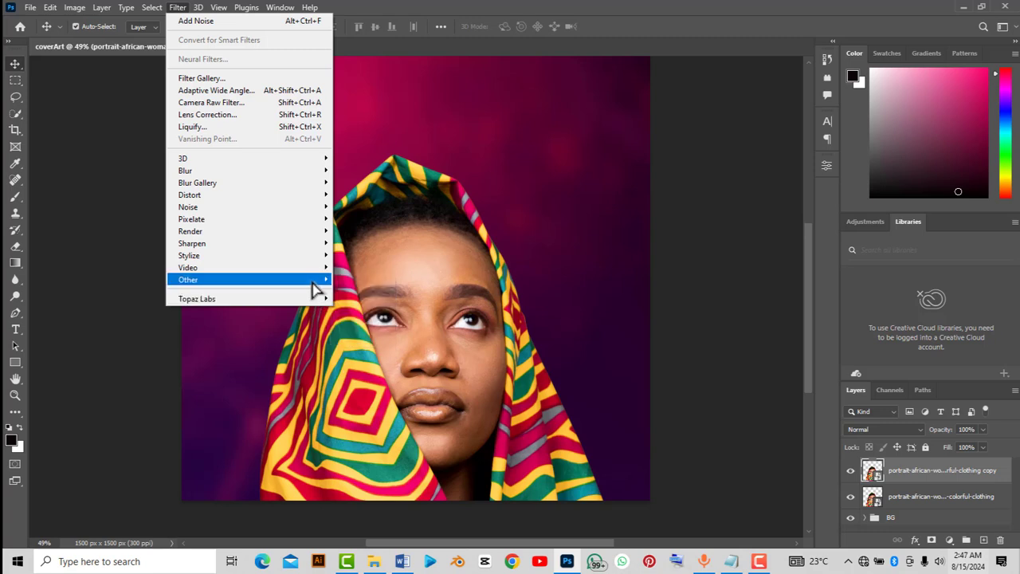
pyautogui.click(355, 291)
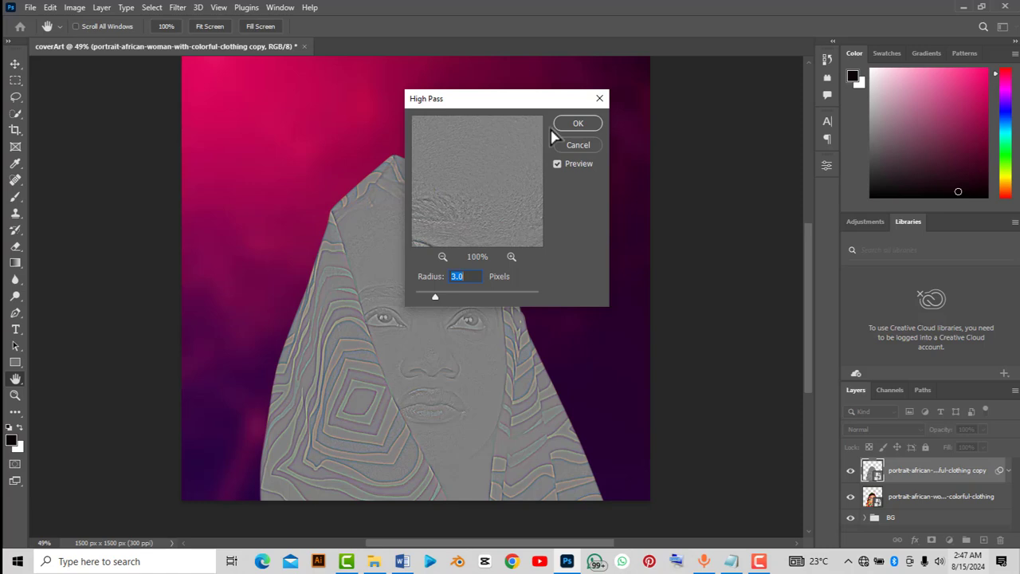
pyautogui.click(578, 126)
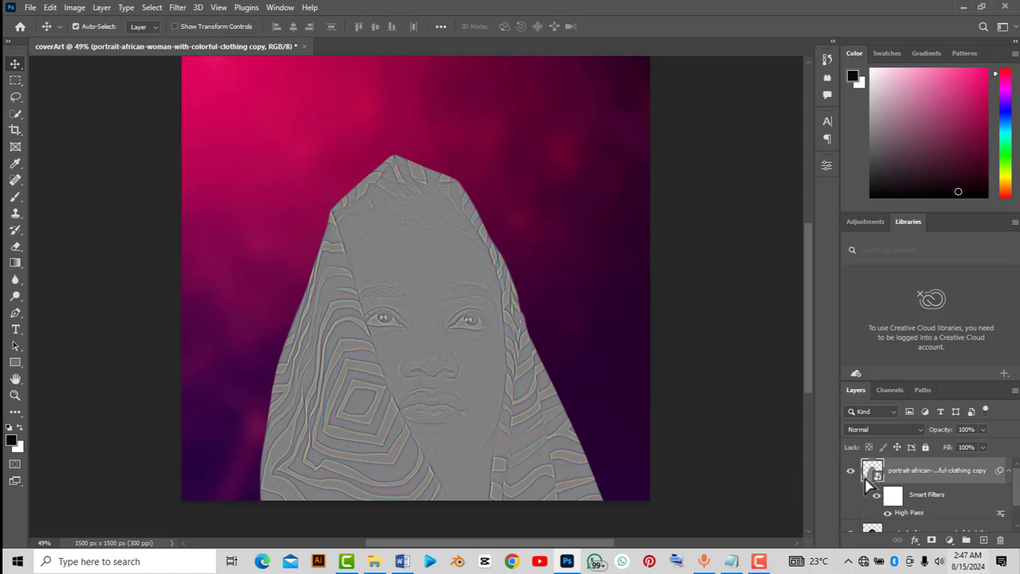
# - Set the High Pass copy's blend mode to Soft Light and compare the portrait with that layer hidden and shown
pyautogui.scroll(-2, 871, 480)
pyautogui.scroll(2, 873, 479)
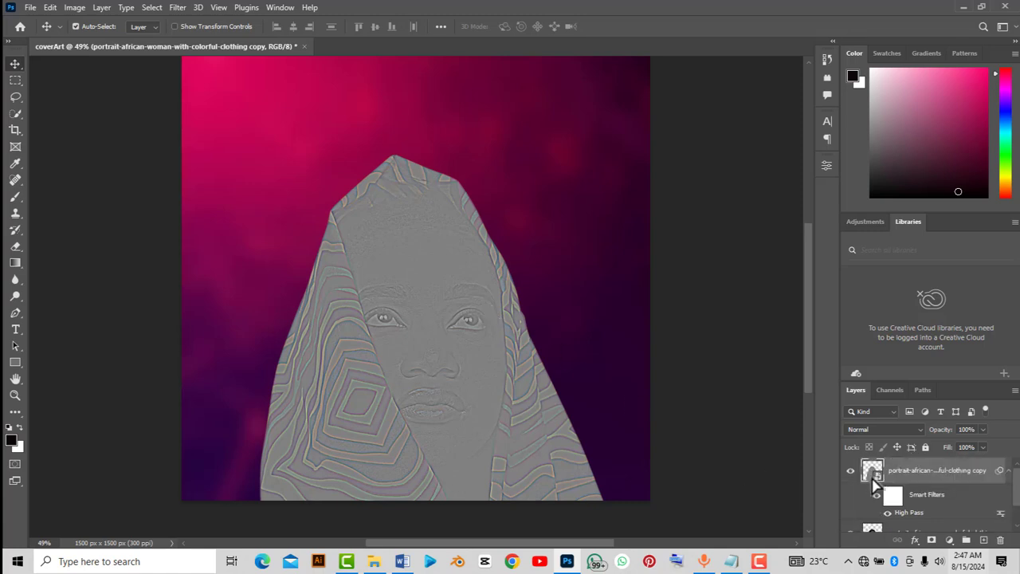
pyautogui.click(877, 430)
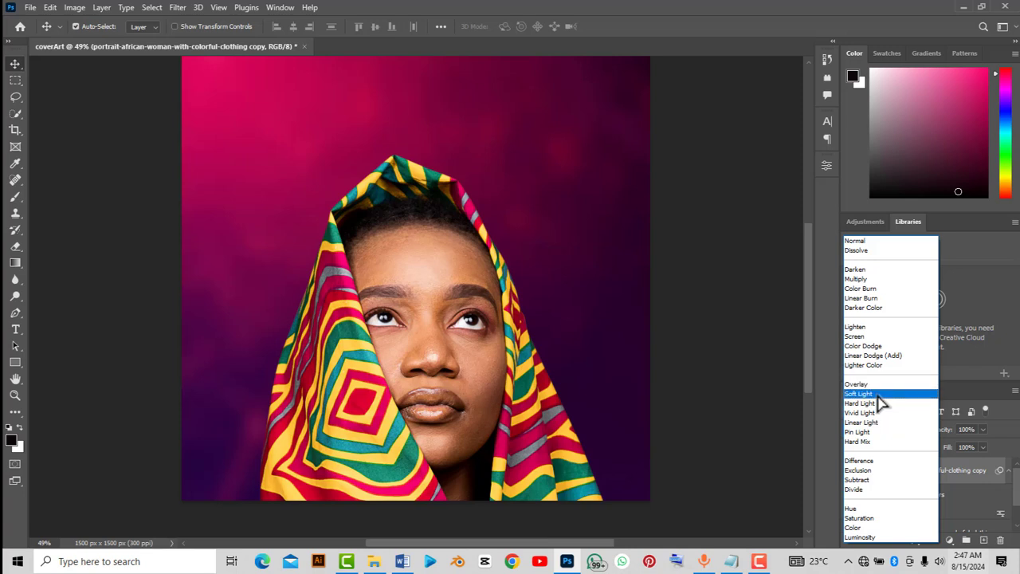
pyautogui.click(879, 395)
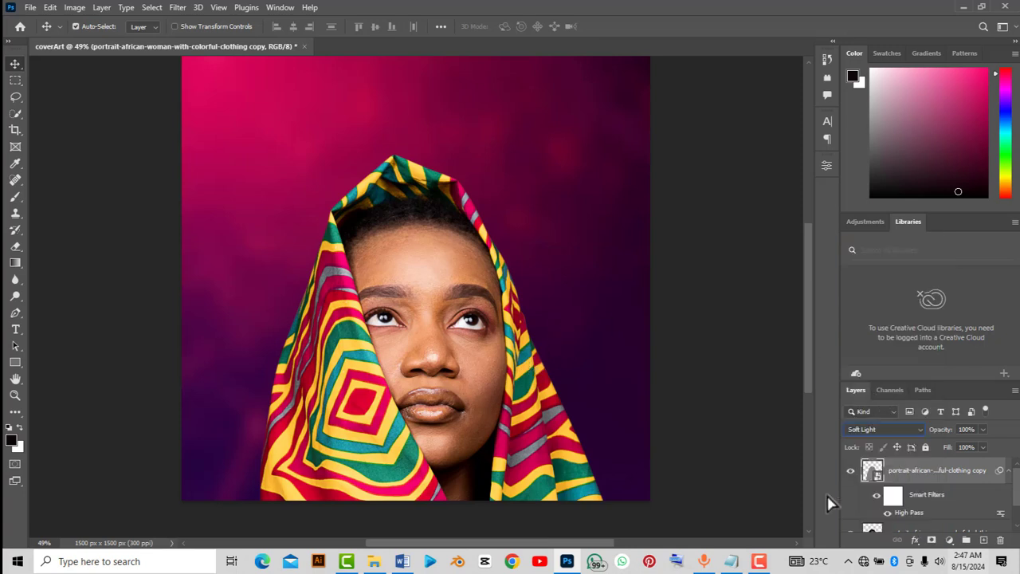
pyautogui.click(852, 472)
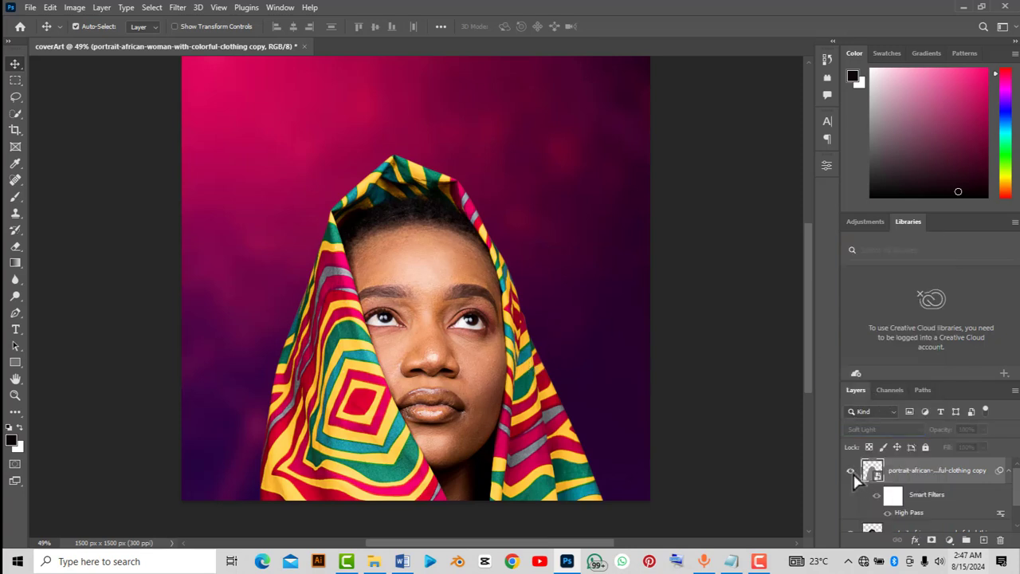
pyautogui.click(852, 472)
pyautogui.click(851, 472)
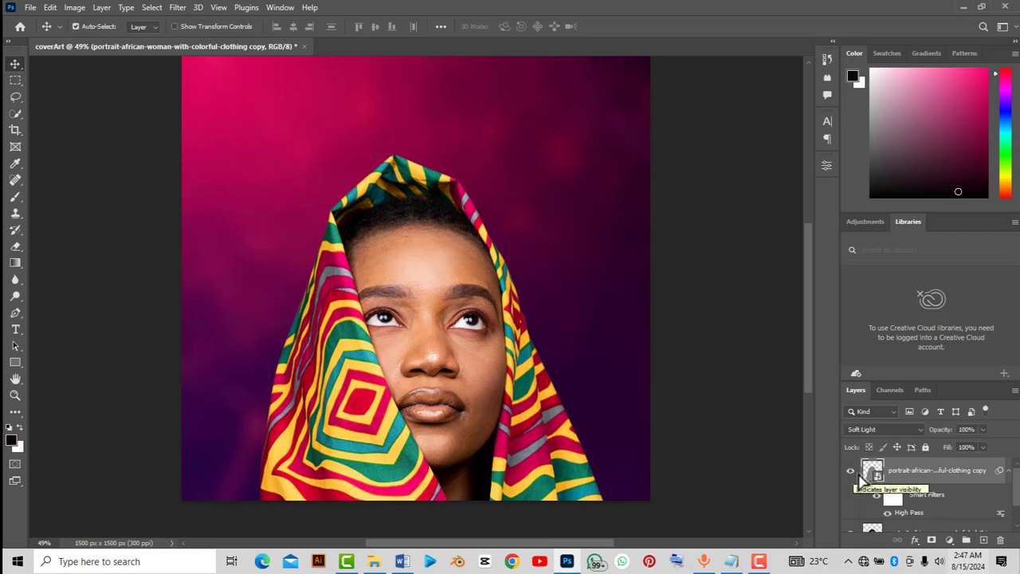
# - Select the original portrait layer beneath the High Pass copy and open it in the Camera Raw Filter
pyautogui.scroll(-1, 887, 484)
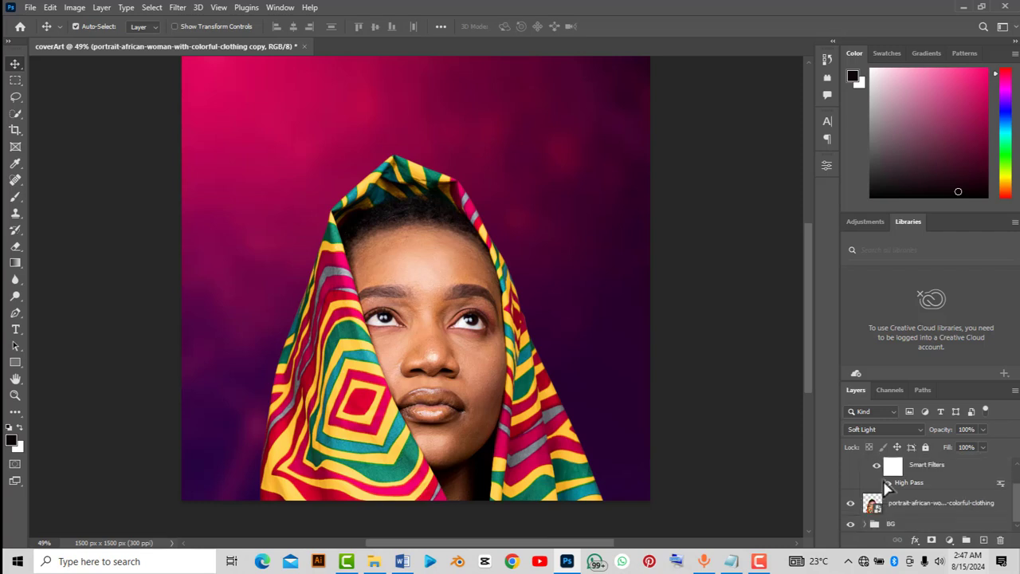
pyautogui.scroll(1, 888, 494)
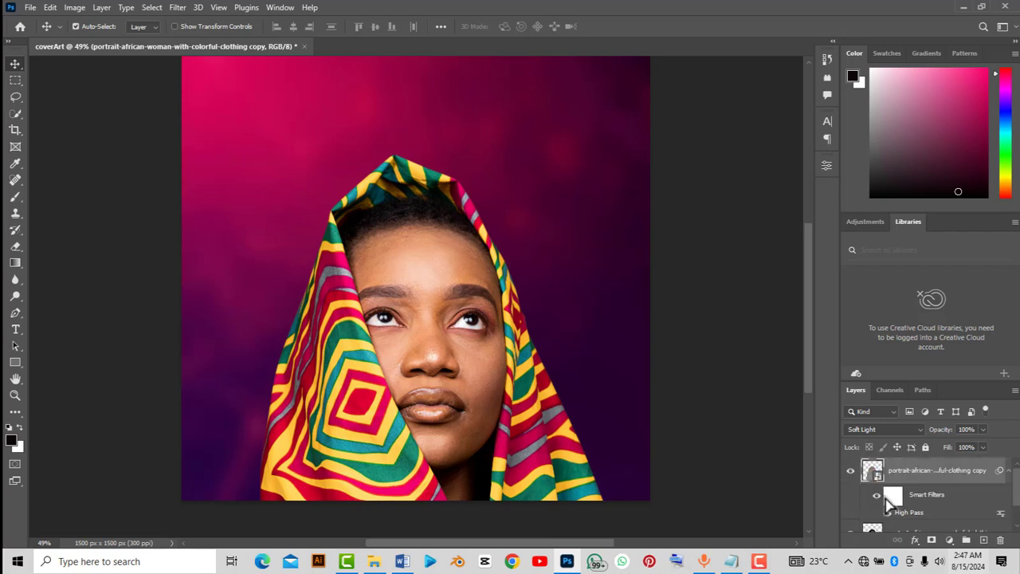
pyautogui.scroll(-1, 888, 498)
pyautogui.scroll(1, 888, 504)
pyautogui.click(180, 7)
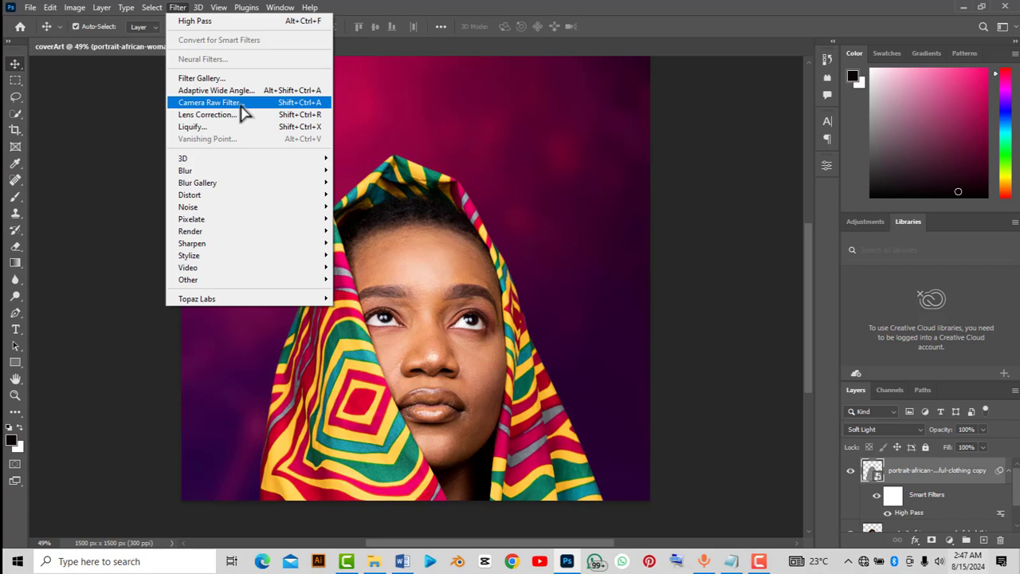
pyautogui.click(914, 531)
pyautogui.scroll(-1, 908, 485)
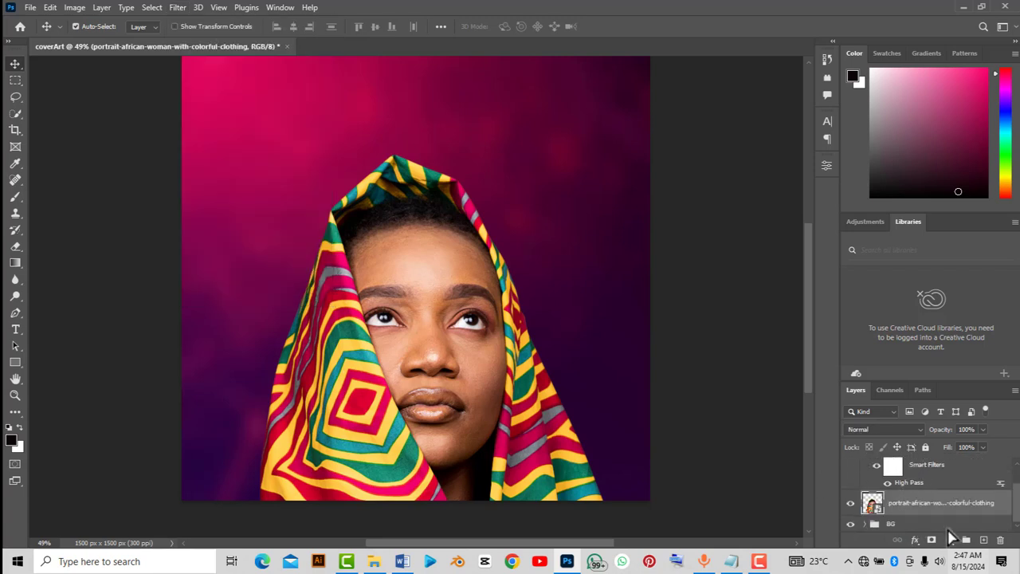
pyautogui.click(177, 8)
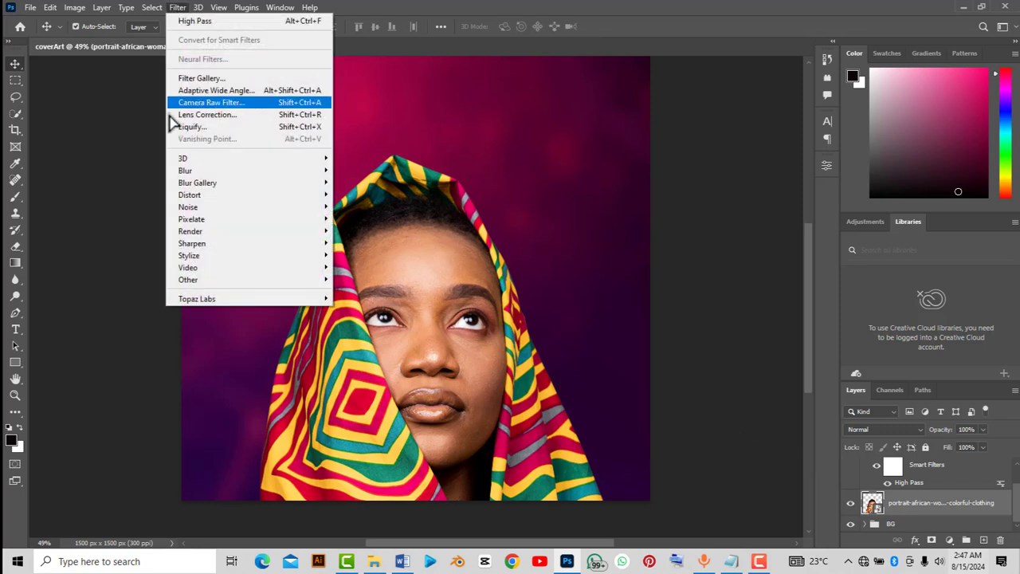
pyautogui.click(244, 103)
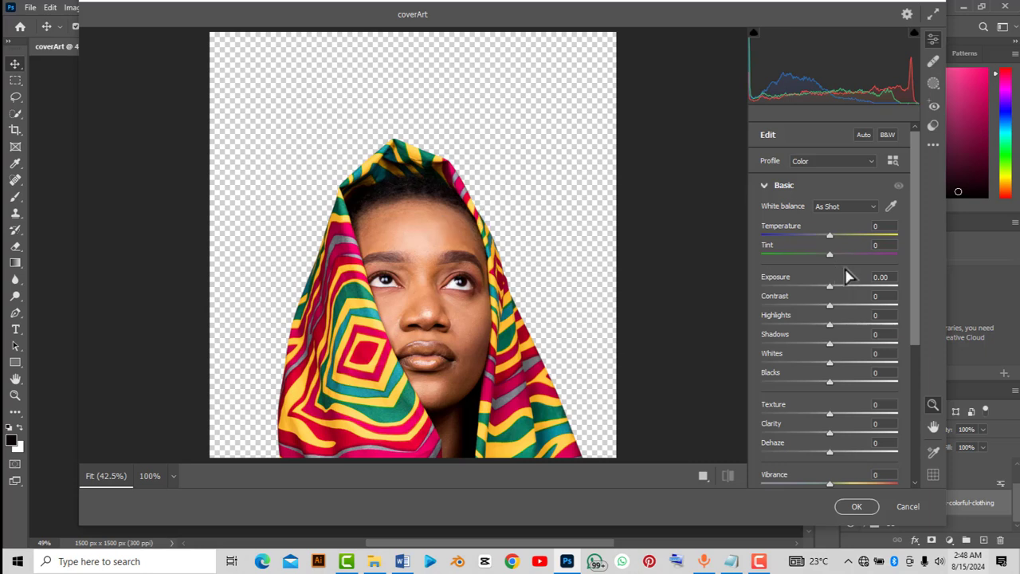
# - Set the portrait's white balance to temperature +2 and tint +6 in the Basic adjustments
pyautogui.click(766, 187)
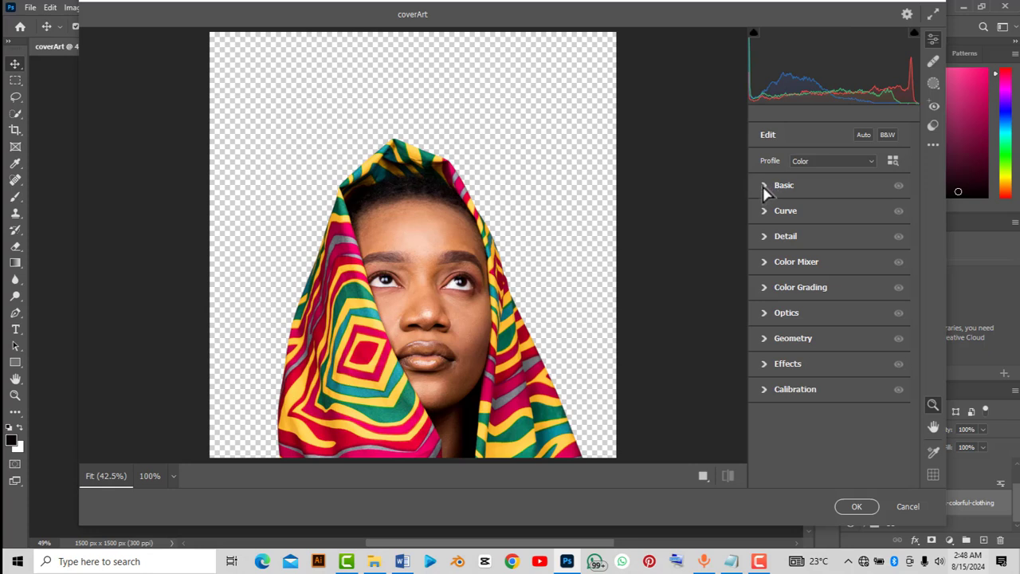
pyautogui.click(765, 188)
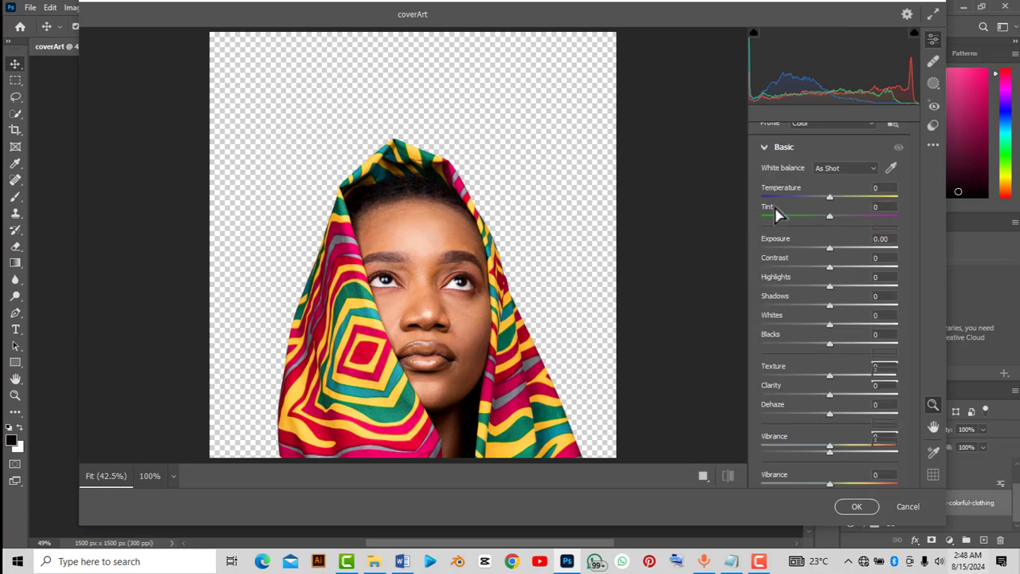
pyautogui.moveTo(830, 201)
pyautogui.mouseDown()
pyautogui.moveTo(807, 209)
pyautogui.moveTo(838, 218)
pyautogui.mouseUp()
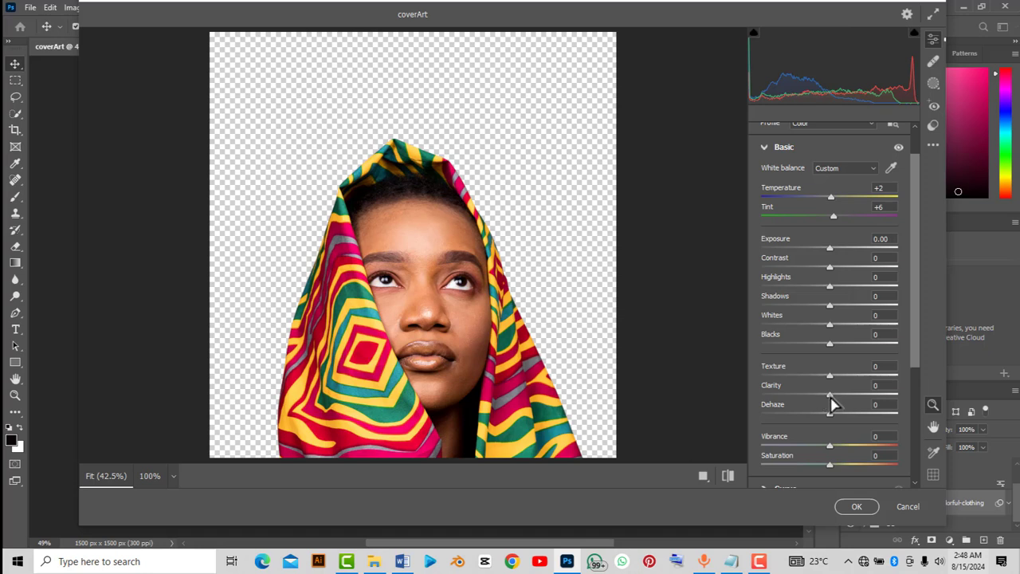
# - Set the portrait's clarity to +25, fine-tune its vibrance and saturation, and apply the Camera Raw Filter
pyautogui.moveTo(831, 397); pyautogui.dragTo(850, 396)
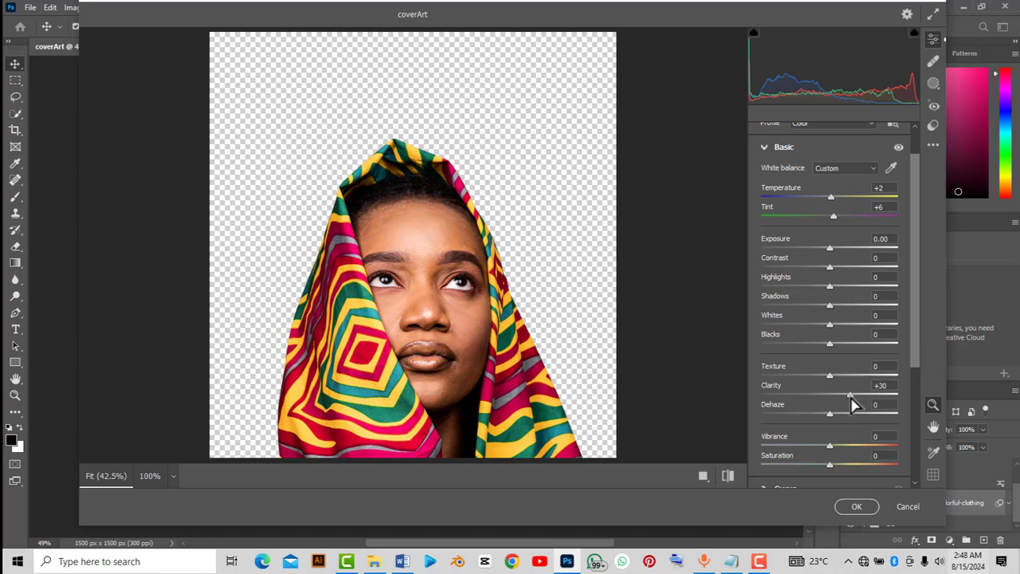
pyautogui.moveTo(851, 405)
pyautogui.mouseDown()
pyautogui.moveTo(930, 406)
pyautogui.moveTo(848, 418)
pyautogui.mouseUp()
pyautogui.moveTo(848, 418); pyautogui.dragTo(850, 406)
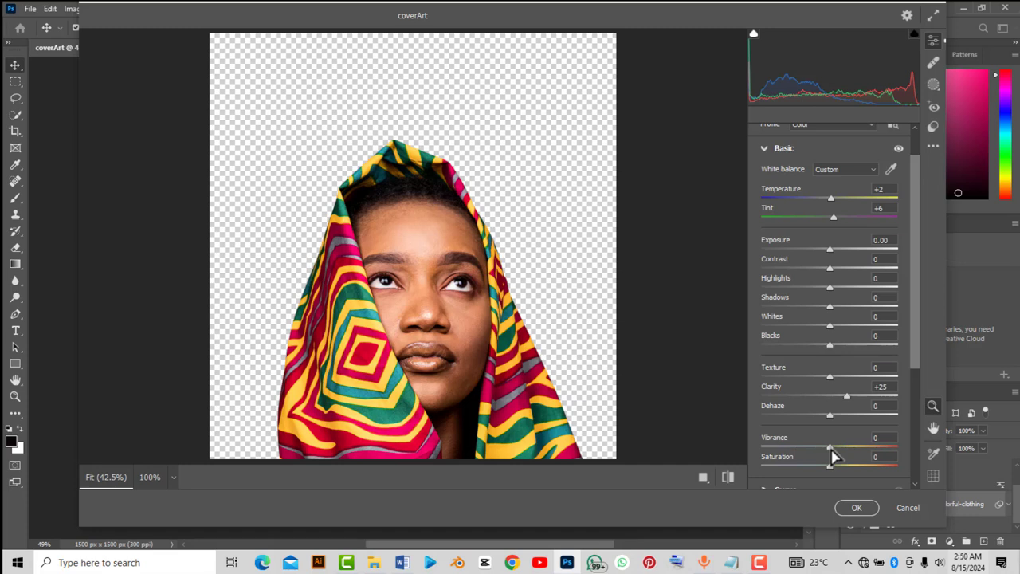
pyautogui.moveTo(830, 449); pyautogui.dragTo(833, 467)
pyautogui.click(851, 415)
pyautogui.click(856, 507)
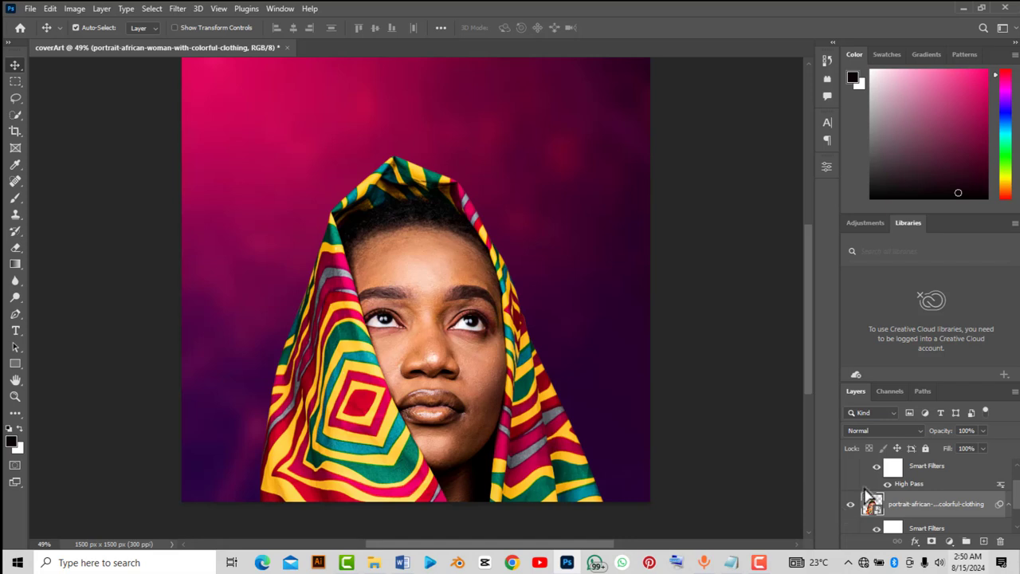
# - Add a Hue/Saturation adjustment layer above the original portrait layer, set its hue to +7 and lower its saturation slightly
pyautogui.scroll(1, 869, 498)
pyautogui.scroll(-1, 869, 496)
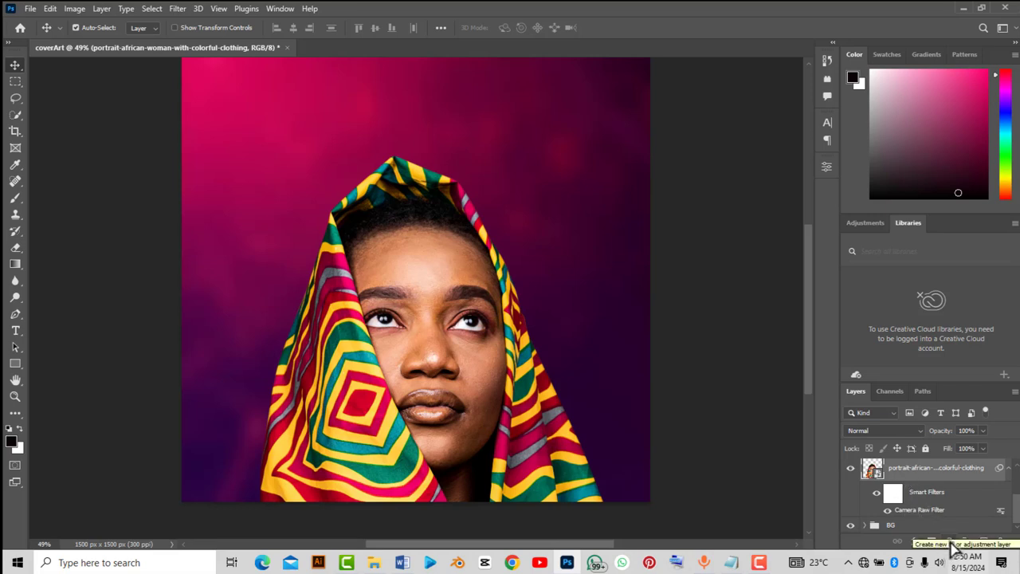
pyautogui.click(950, 539)
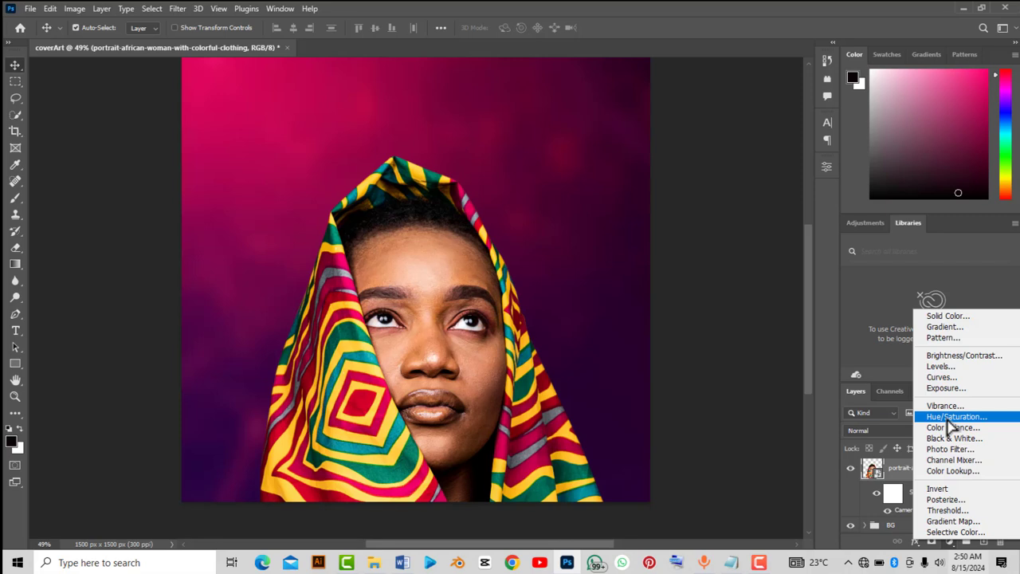
pyautogui.click(952, 423)
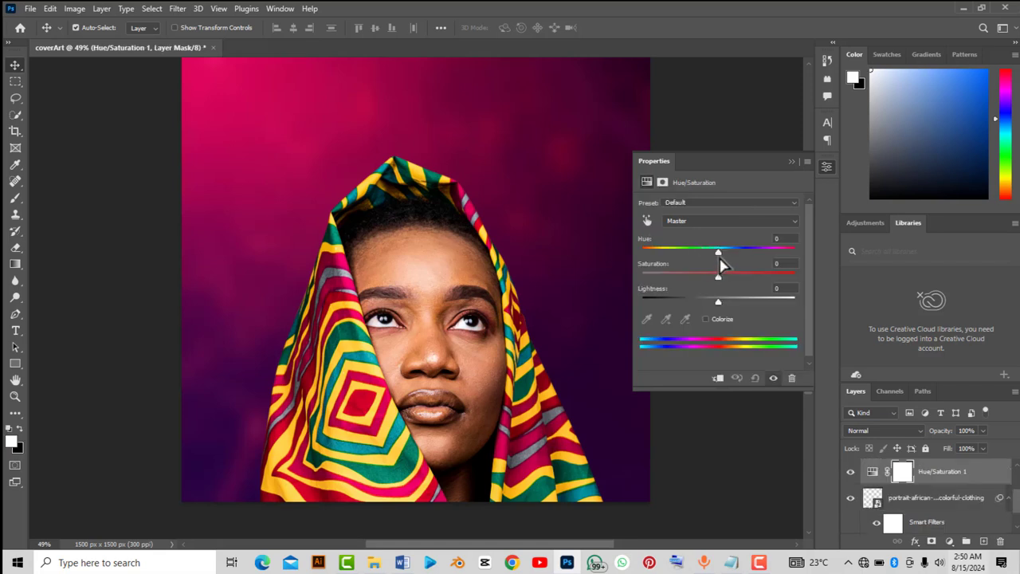
pyautogui.moveTo(719, 255); pyautogui.dragTo(724, 254)
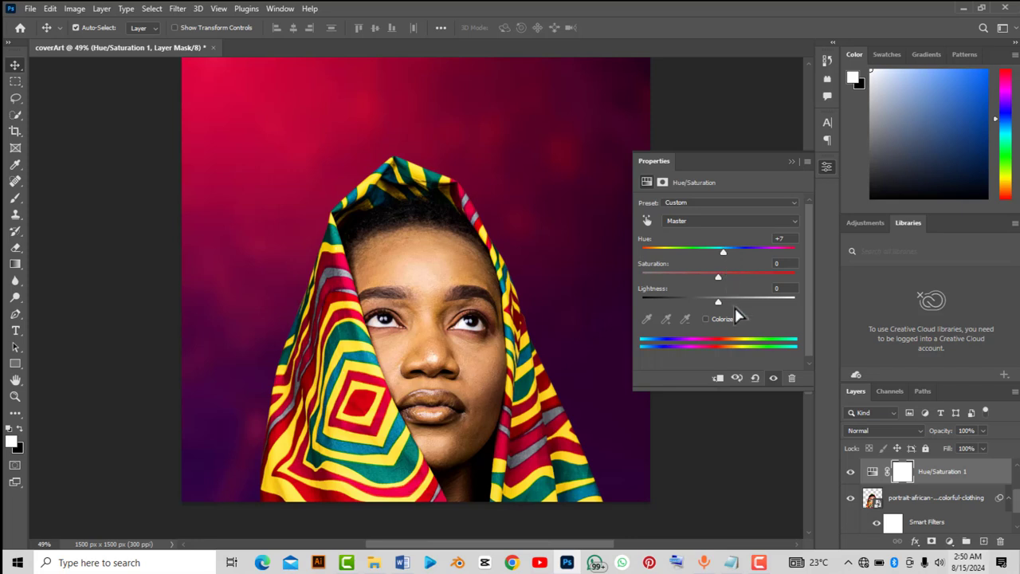
pyautogui.click(718, 280)
pyautogui.moveTo(720, 287); pyautogui.dragTo(711, 281)
pyautogui.click(792, 162)
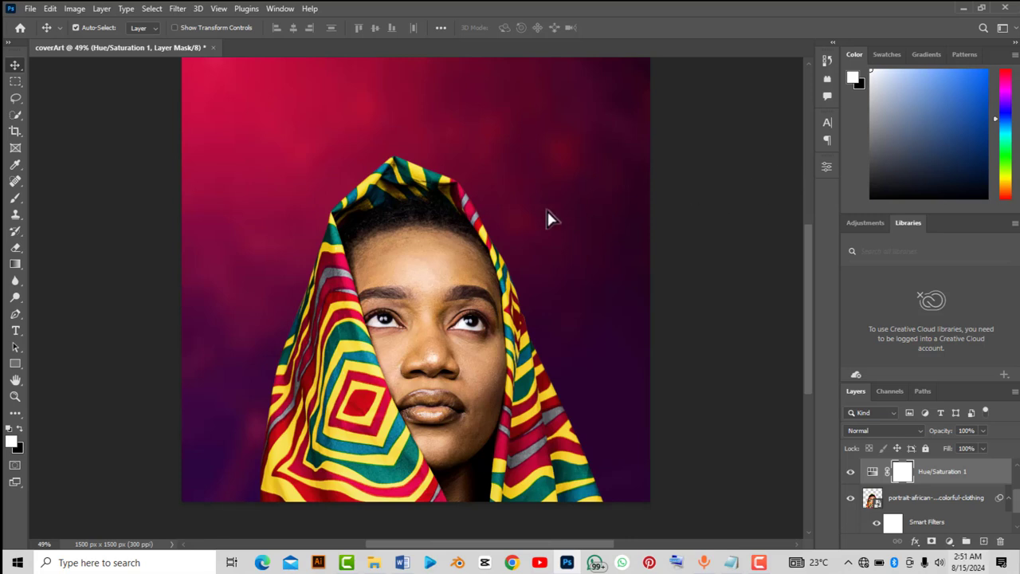
# - Create a new empty layer and move it above the High Pass portrait copy, at the top of the layer stack
pyautogui.scroll(2, 906, 478)
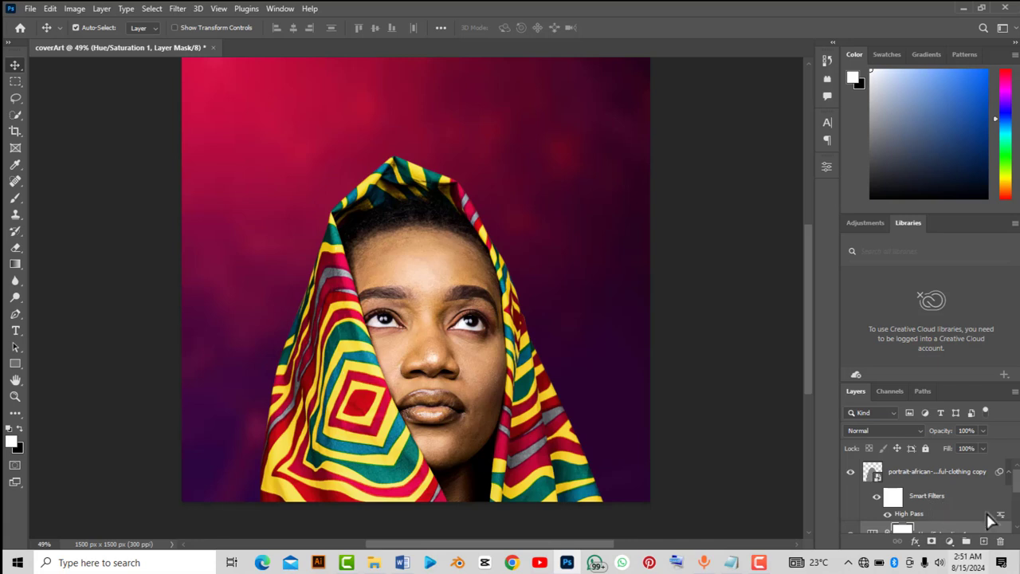
pyautogui.click(984, 542)
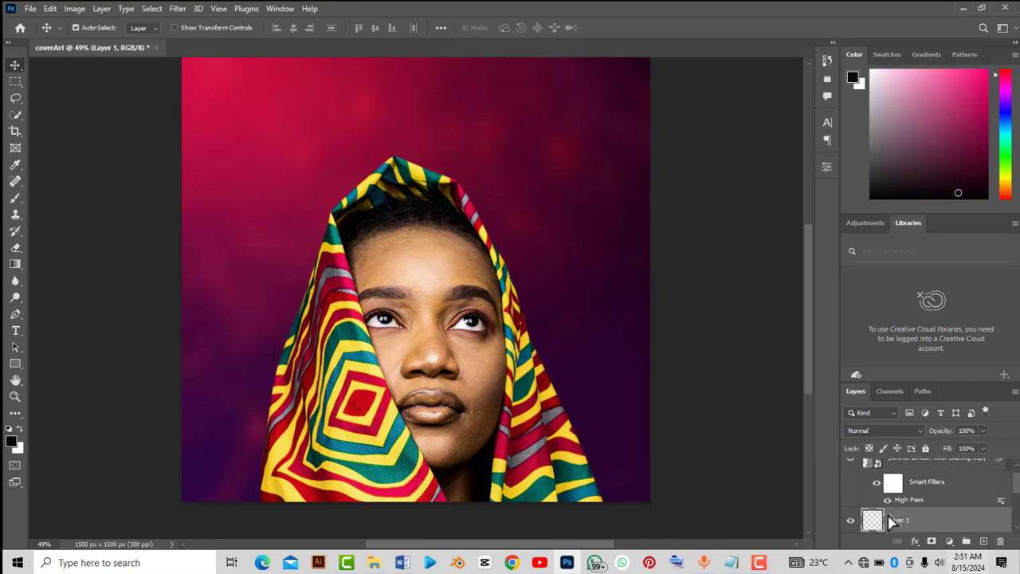
pyautogui.scroll(1, 894, 525)
pyautogui.moveTo(903, 532); pyautogui.dragTo(907, 476)
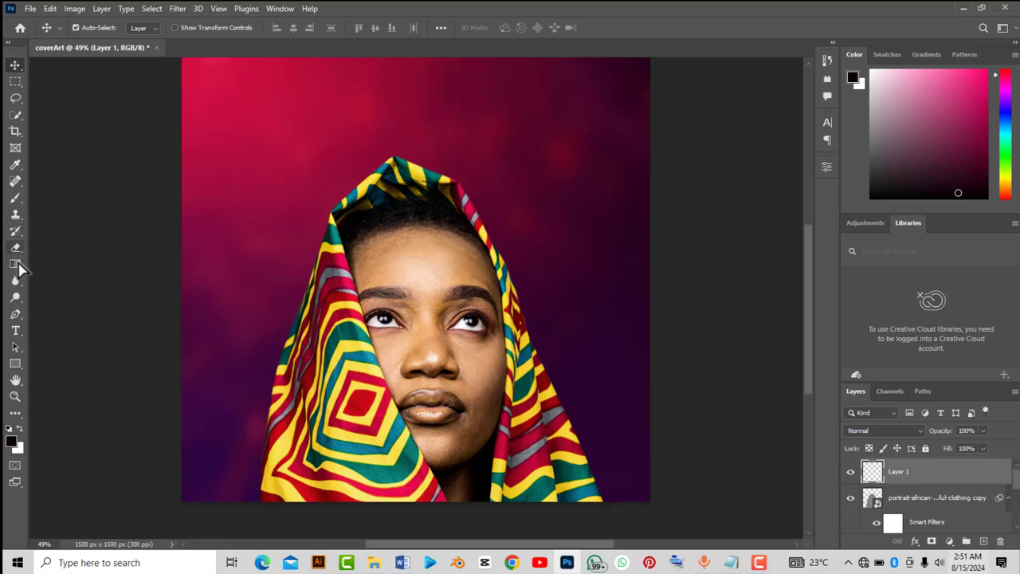
# - Set up a Soft Round brush with a size of 495 px and 0% hardness
pyautogui.click(15, 198)
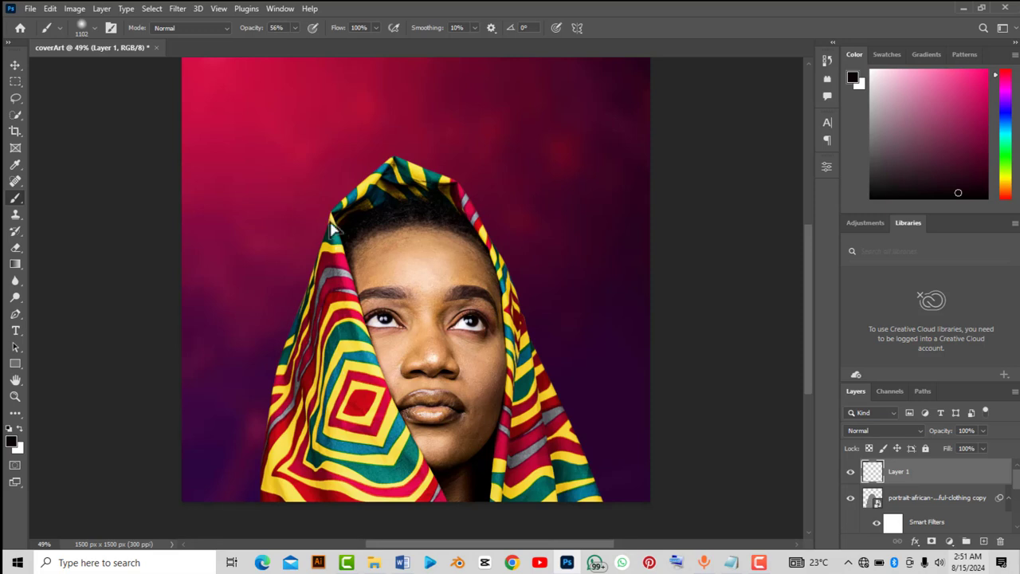
pyautogui.rightClick(361, 206)
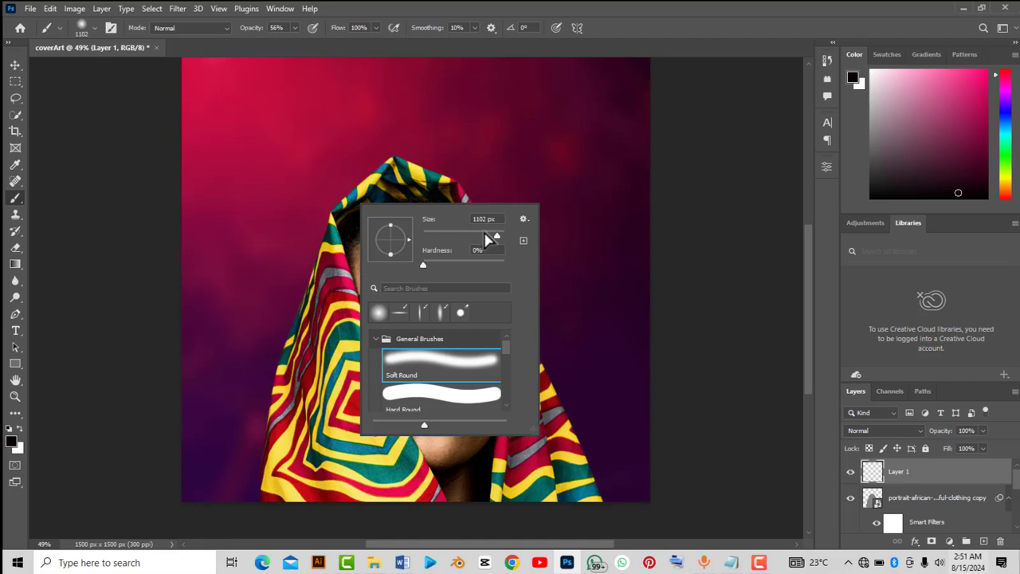
pyautogui.moveTo(494, 236)
pyautogui.mouseDown()
pyautogui.moveTo(482, 236)
pyautogui.moveTo(491, 236)
pyautogui.mouseUp()
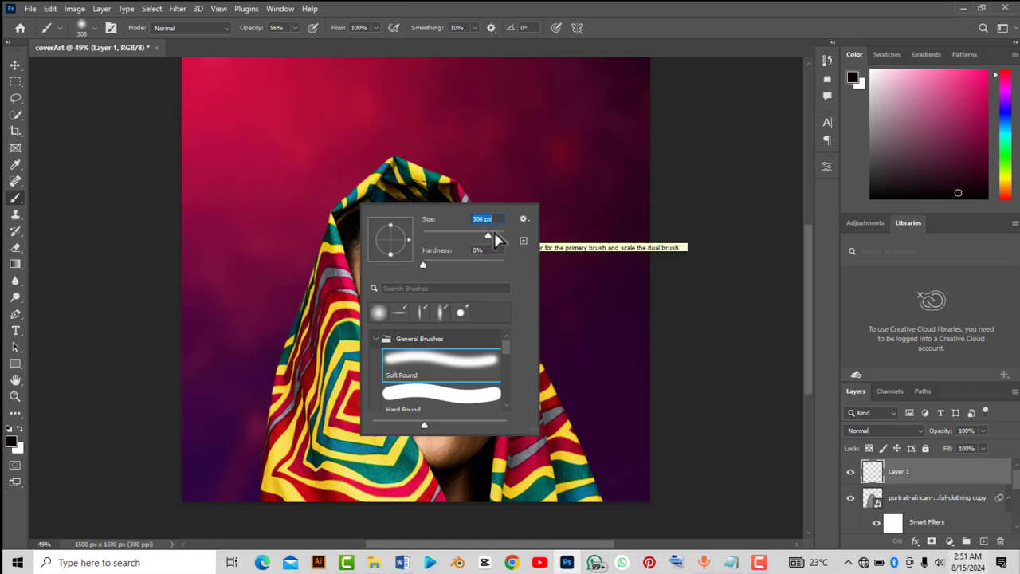
pyautogui.moveTo(493, 234); pyautogui.dragTo(492, 235)
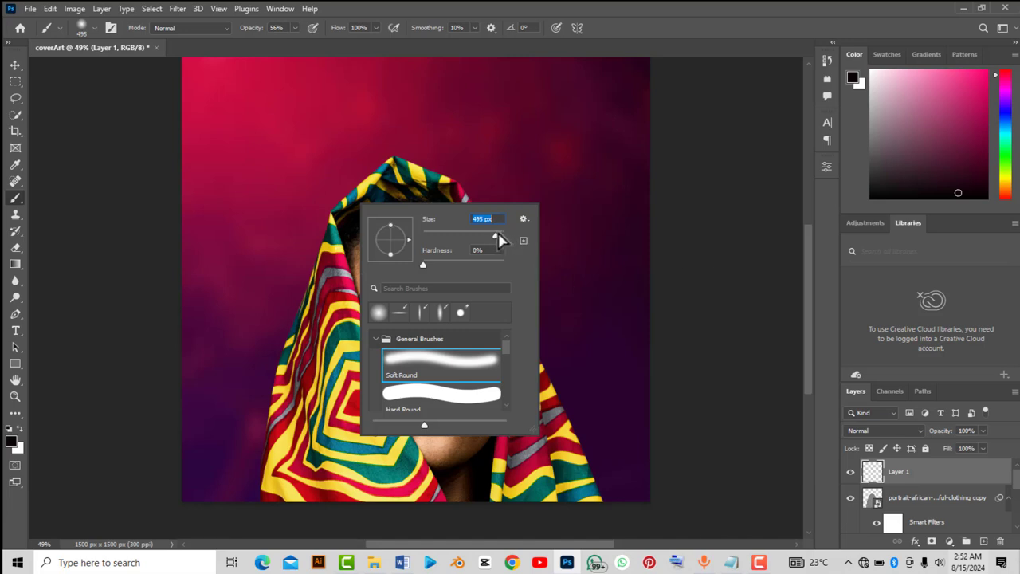
pyautogui.click(716, 251)
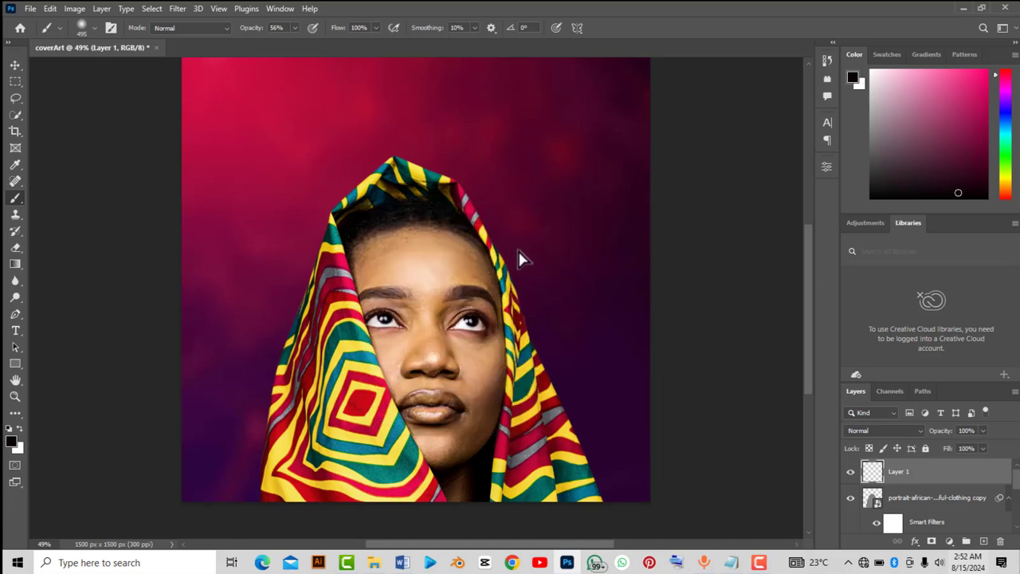
# - Set the foreground colour to light blue #7985f0 and return to the Brush tool
pyautogui.click(853, 77)
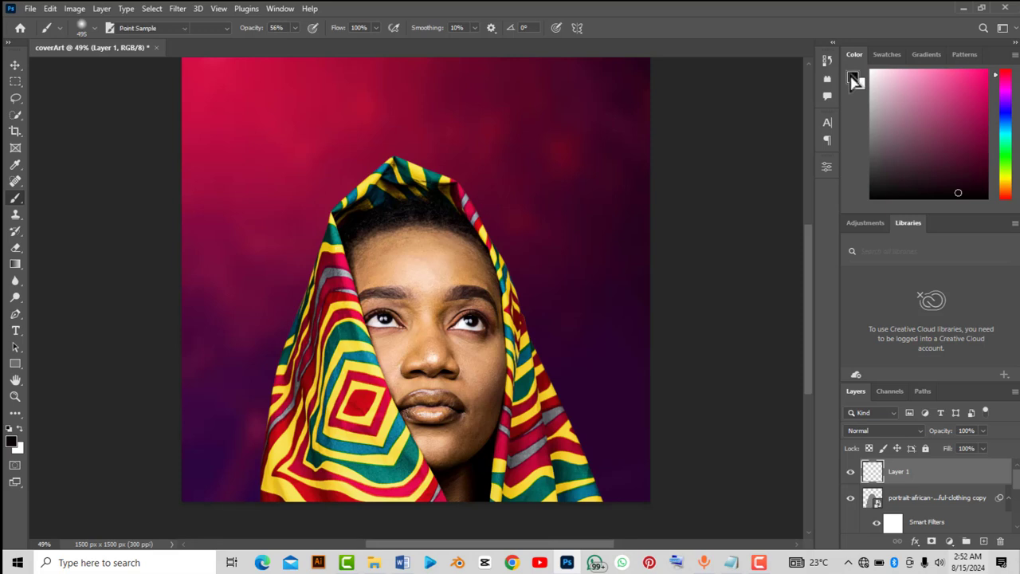
pyautogui.click(861, 194)
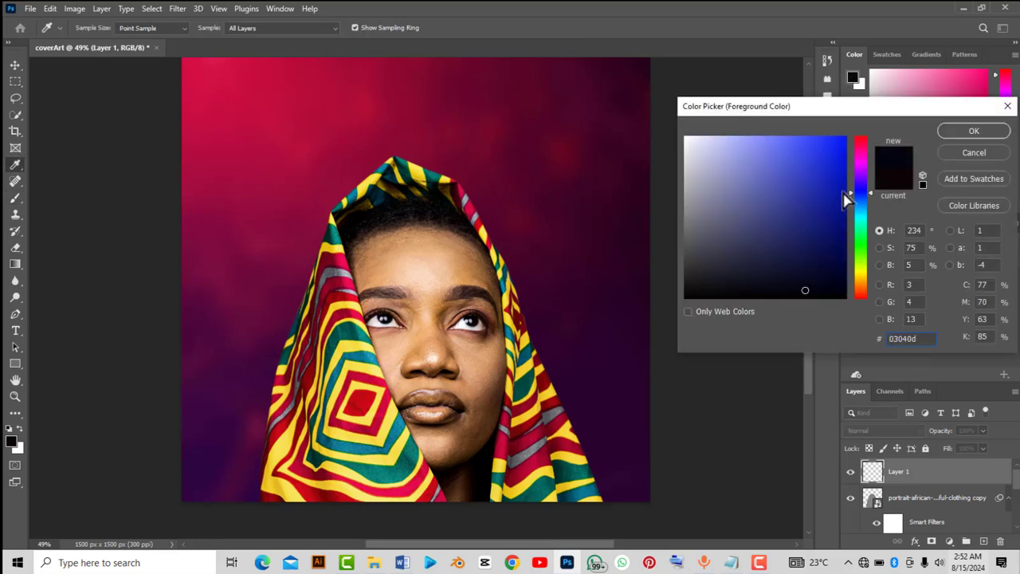
pyautogui.click(838, 164)
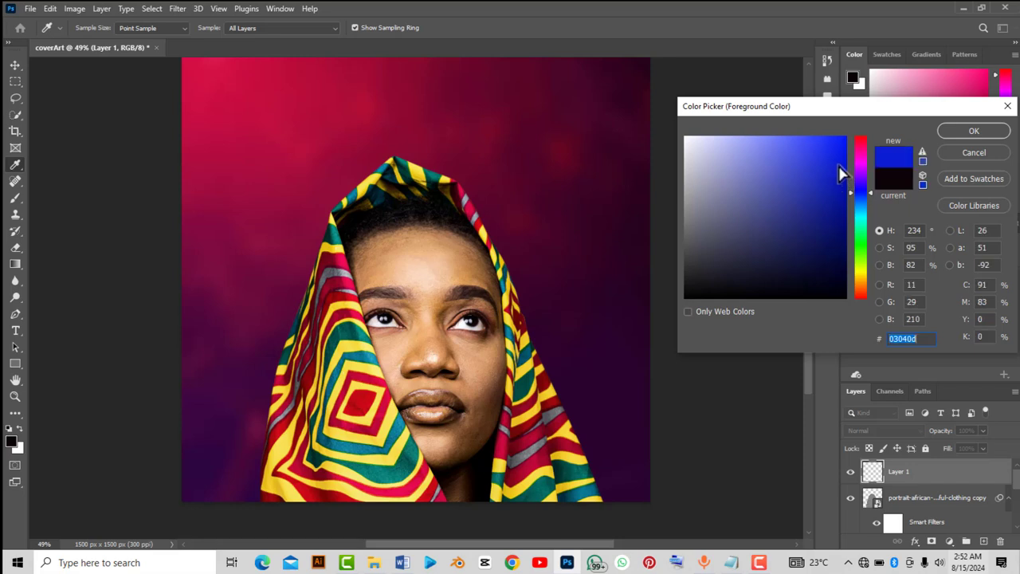
pyautogui.click(764, 145)
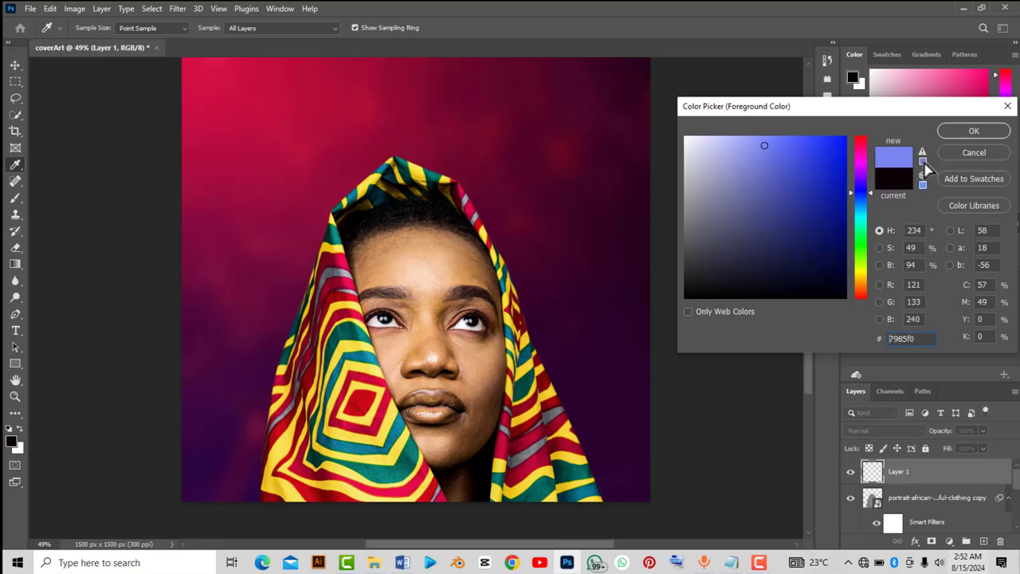
pyautogui.click(974, 131)
pyautogui.press('b')
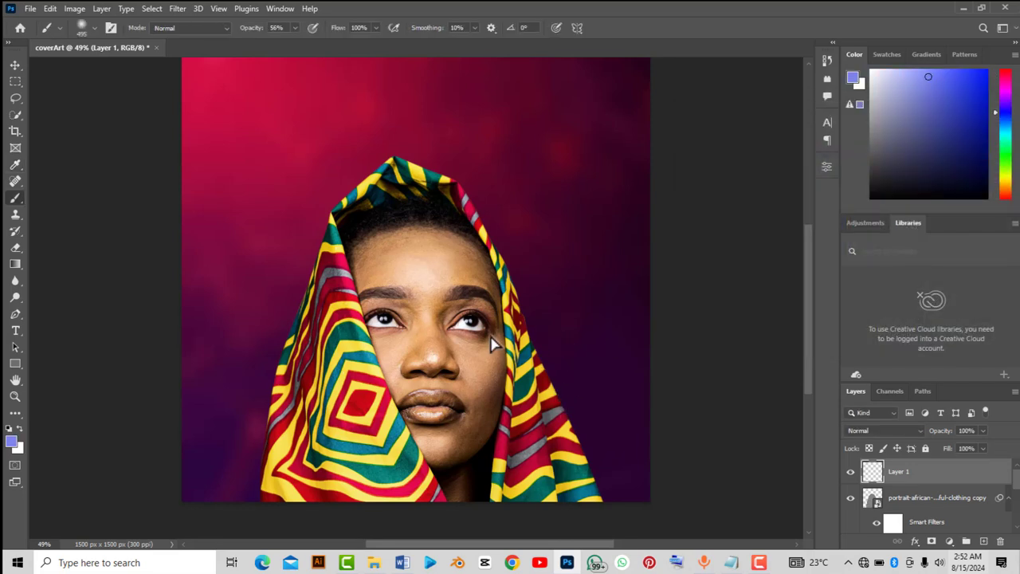
# - Try painting soft blue dabs over the headscarf's edge beside the cheek, and undo both
pyautogui.click(547, 367)
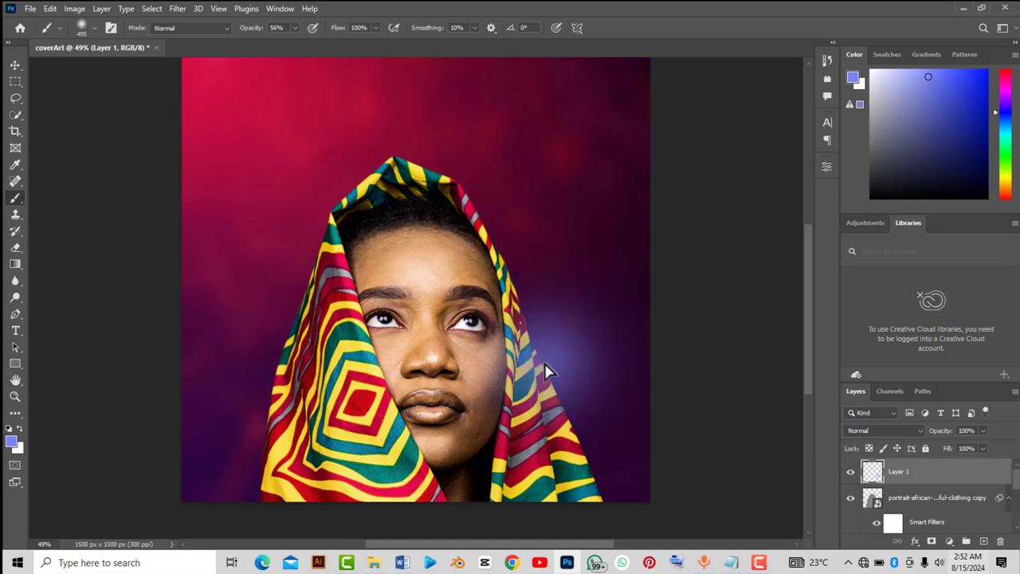
pyautogui.click(519, 416)
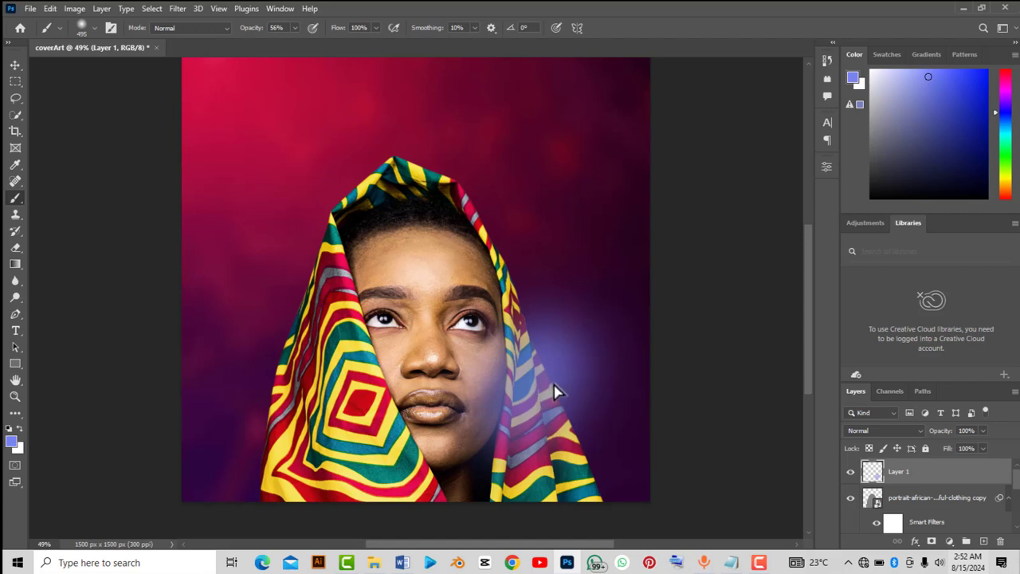
pyautogui.hotkey('ctrl', 'z')
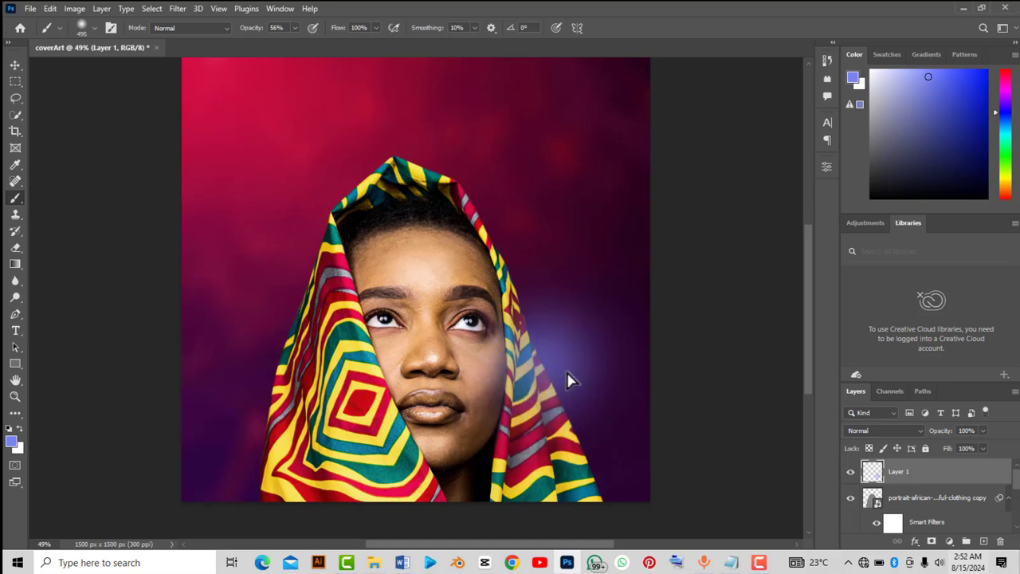
pyautogui.hotkey('ctrl', 'z')
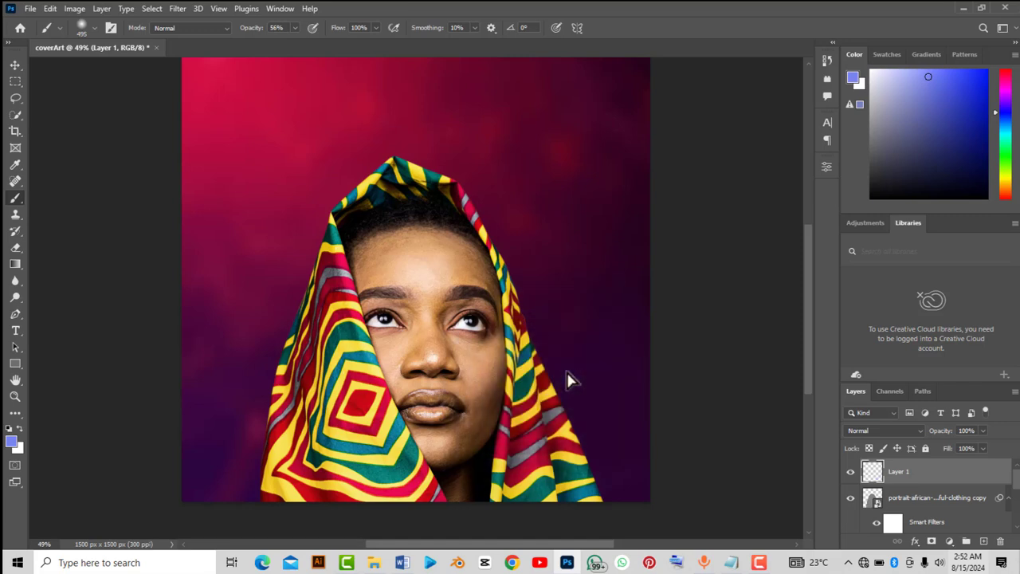
# - Set the brush opacity to 100%
pyautogui.click(296, 29)
pyautogui.moveTo(297, 45); pyautogui.dragTo(323, 45)
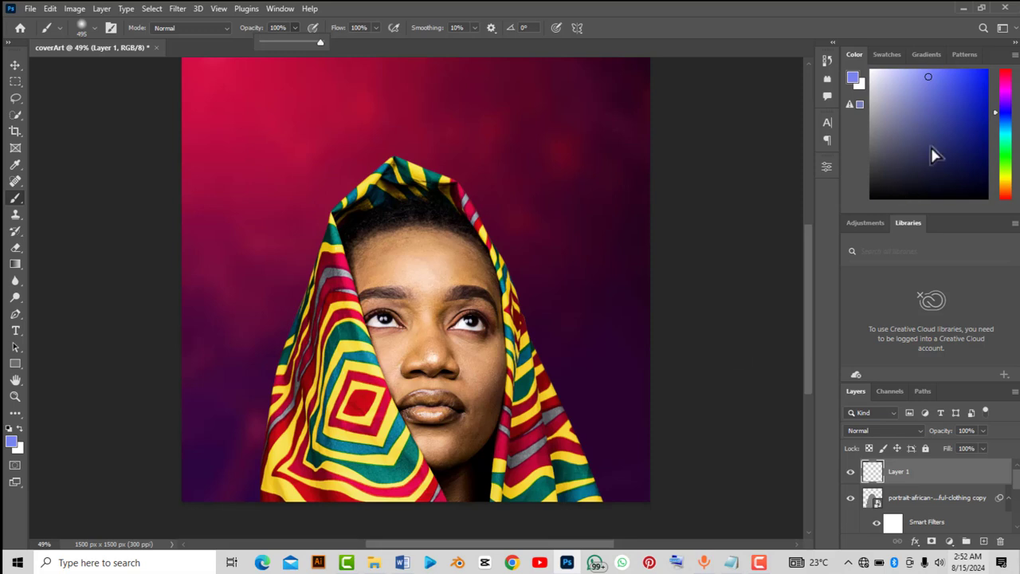
# - Set the foreground colour to vivid blue #2033ec and enlarge the Soft Round brush to 1102 px
pyautogui.click(973, 76)
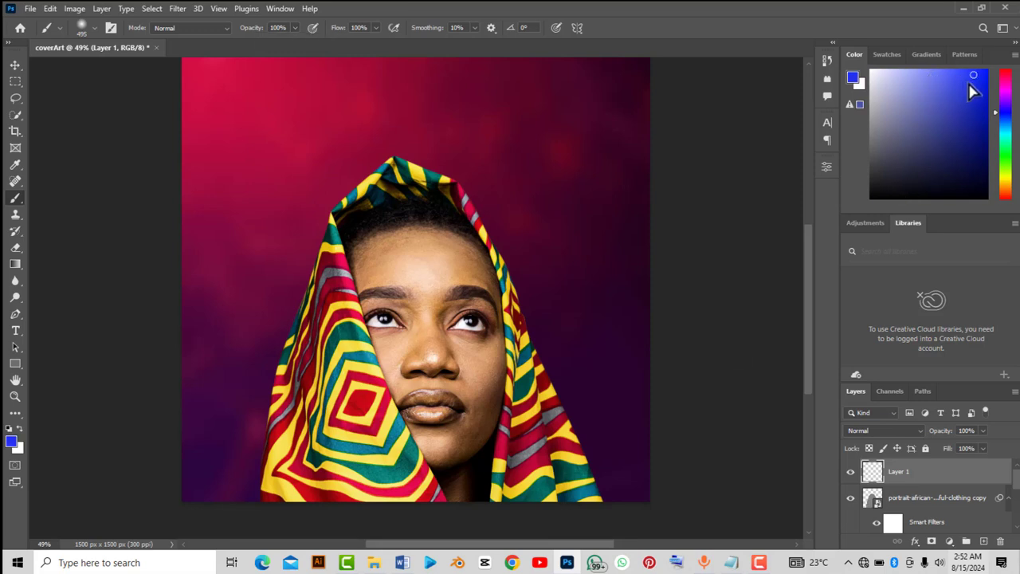
pyautogui.click(972, 78)
pyautogui.rightClick(713, 241)
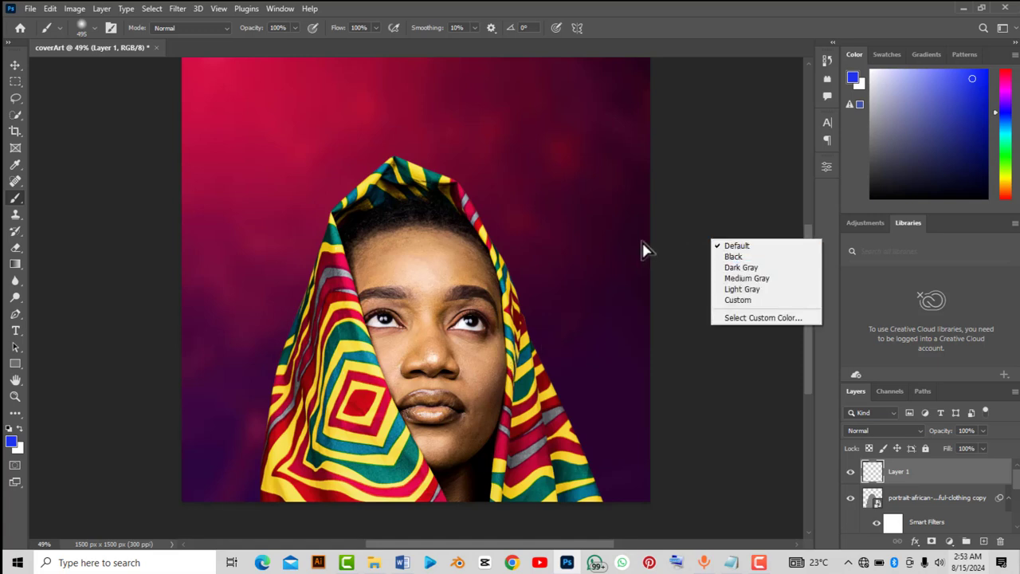
pyautogui.rightClick(598, 231)
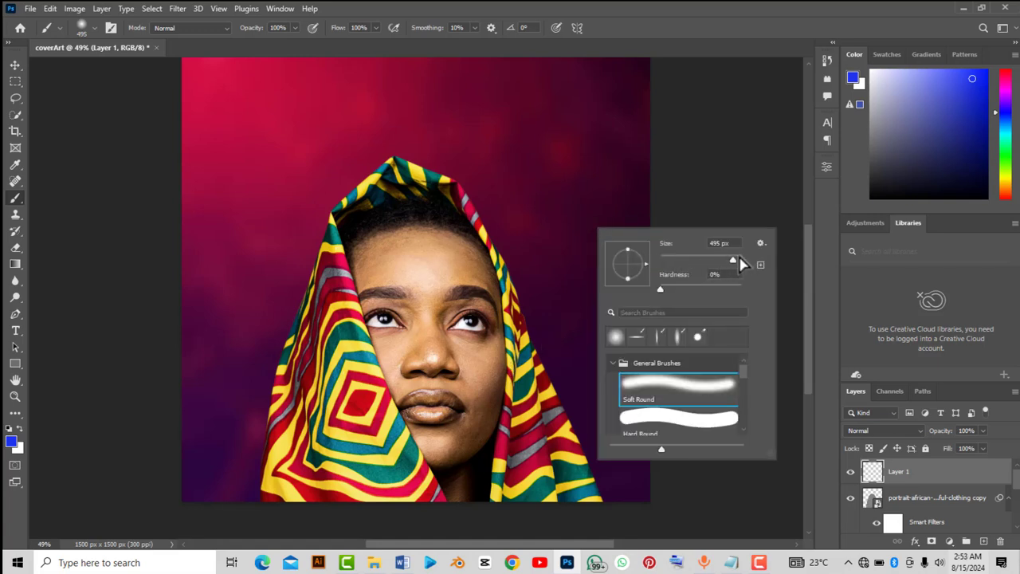
pyautogui.moveTo(737, 263); pyautogui.dragTo(737, 263)
# - Undo a trial dab at full strength, set the brush opacity to 50% and paint soft blue light over the portrait's lower-right side
pyautogui.click(702, 180)
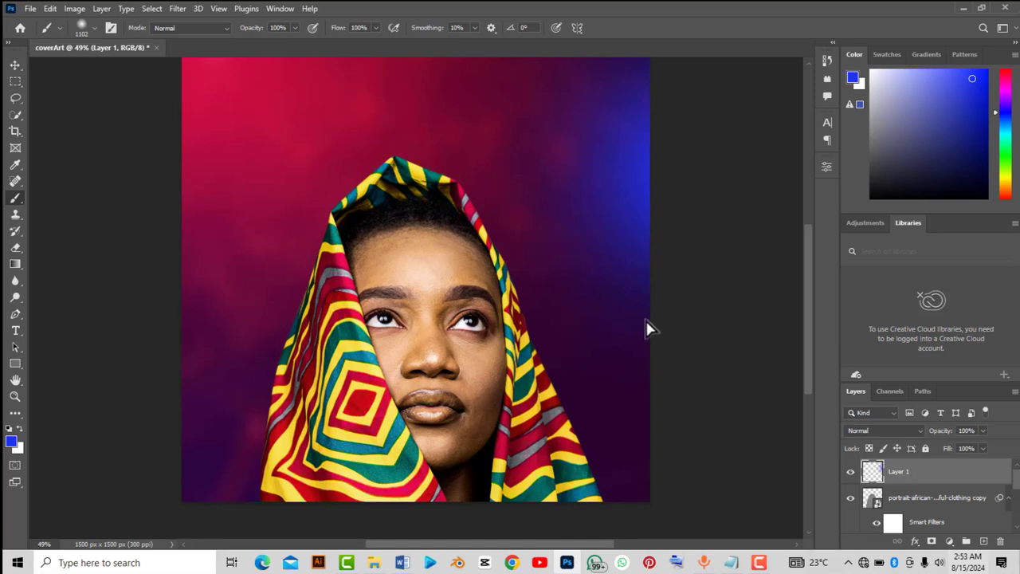
pyautogui.hotkey('ctrl', 'z')
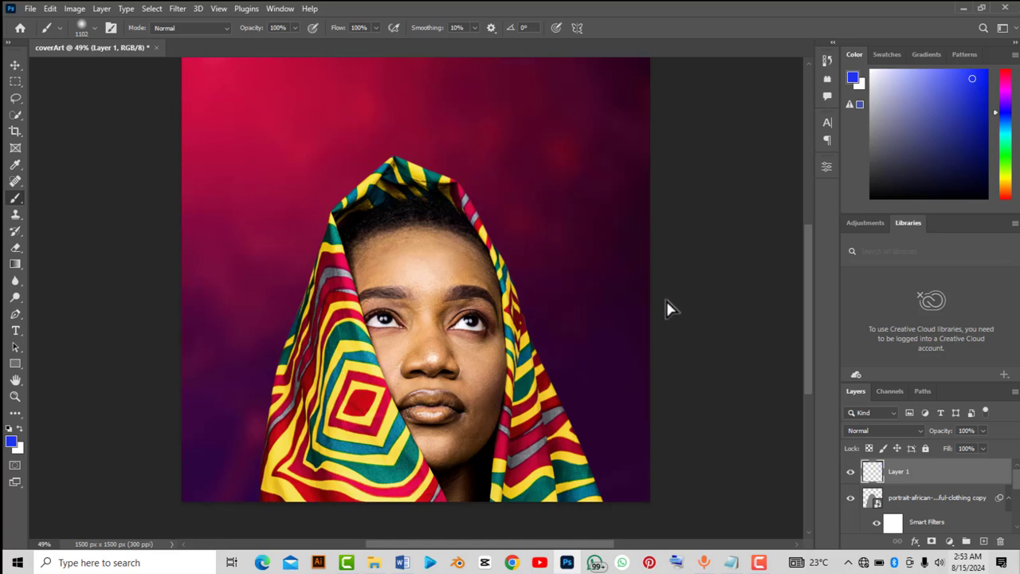
pyautogui.click(295, 29)
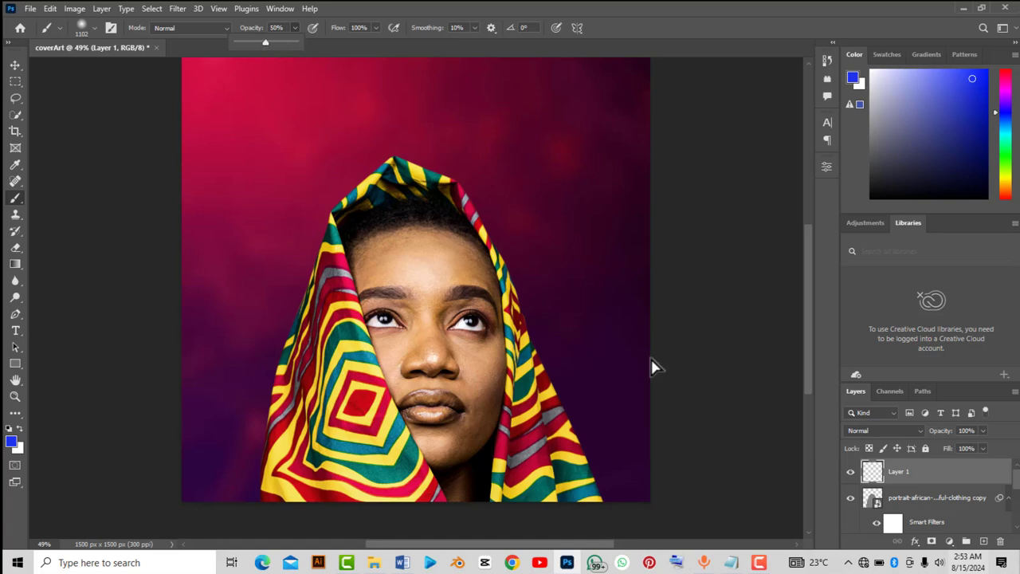
pyautogui.click(577, 377)
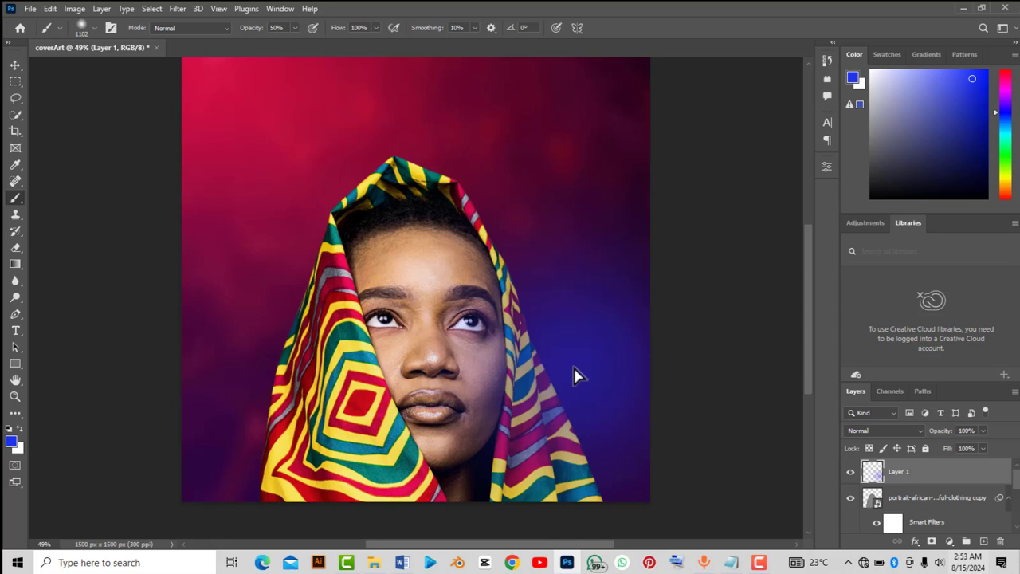
pyautogui.click(545, 435)
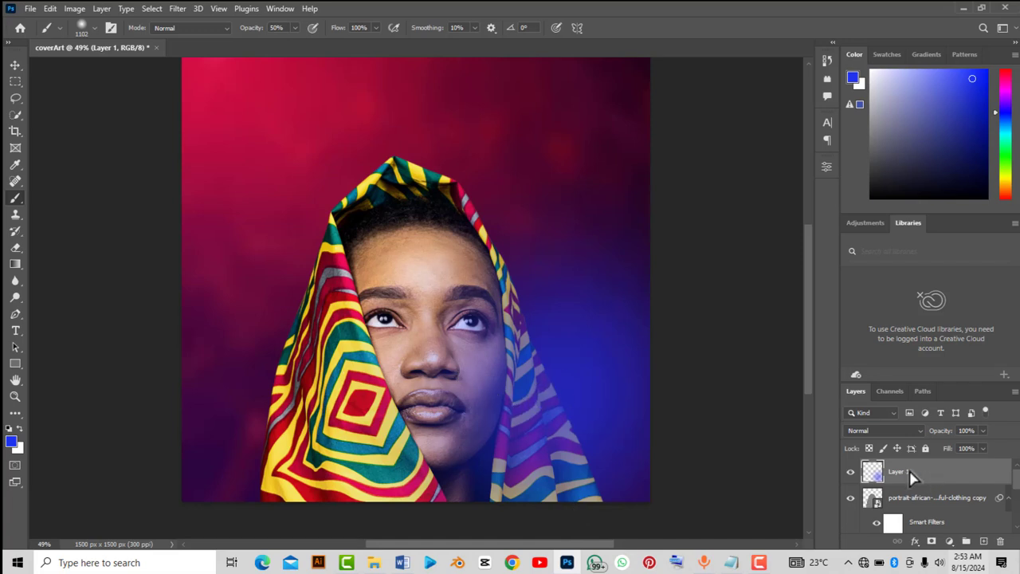
# - Set Layer 1's blend mode to Screen and reduce its layer opacity to 62%
pyautogui.click(884, 432)
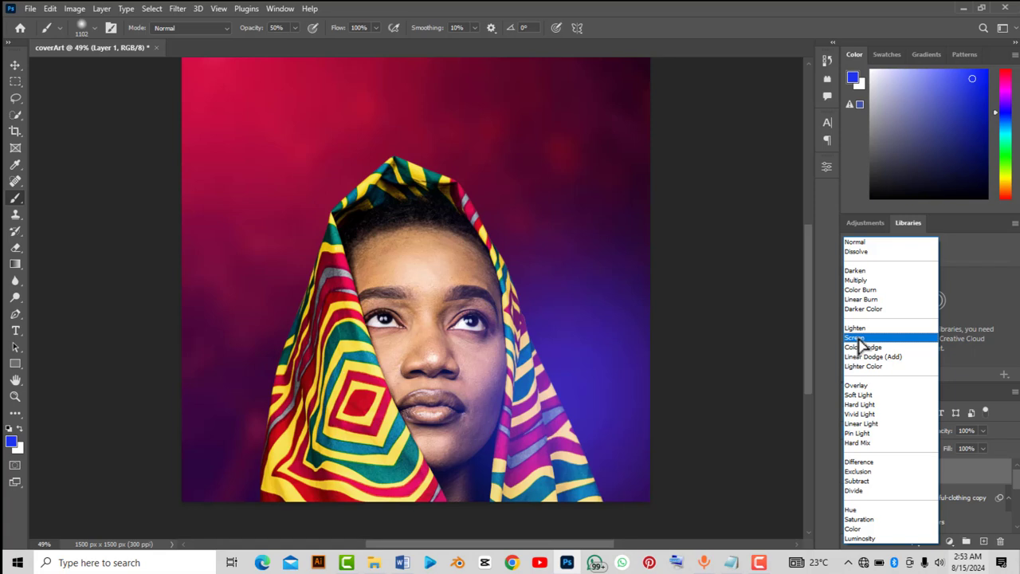
pyautogui.click(857, 338)
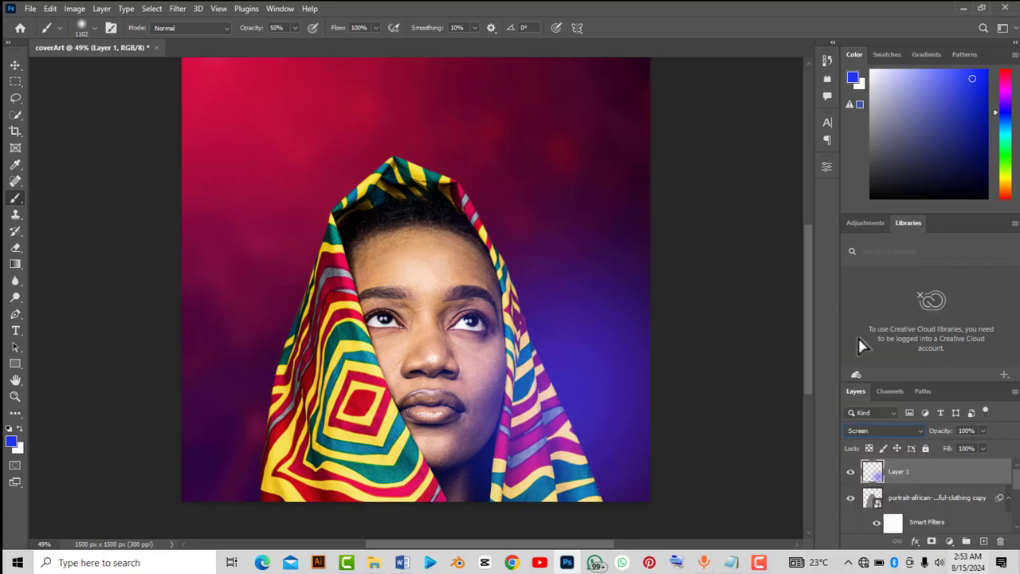
pyautogui.click(984, 431)
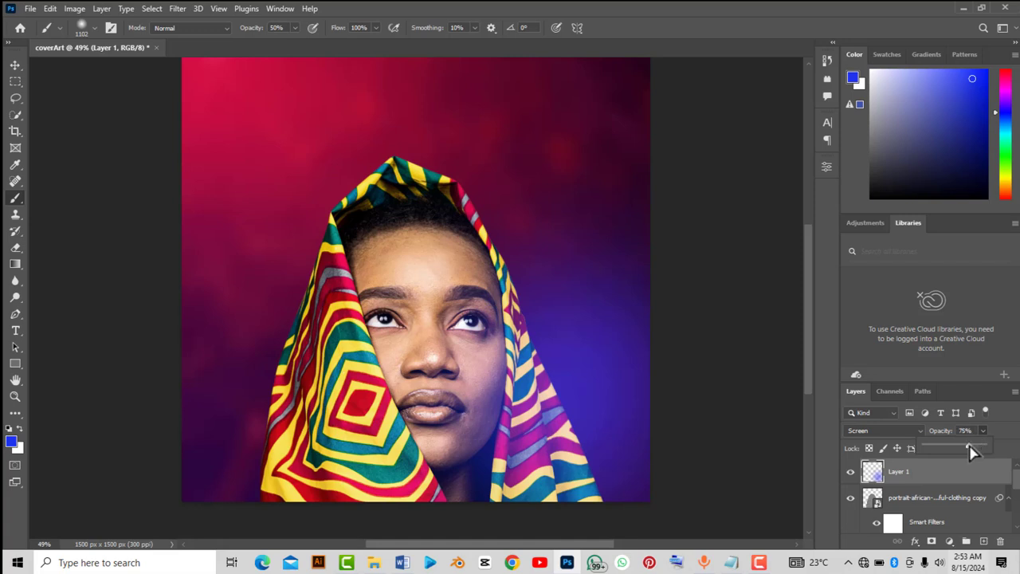
pyautogui.moveTo(965, 445); pyautogui.dragTo(960, 445)
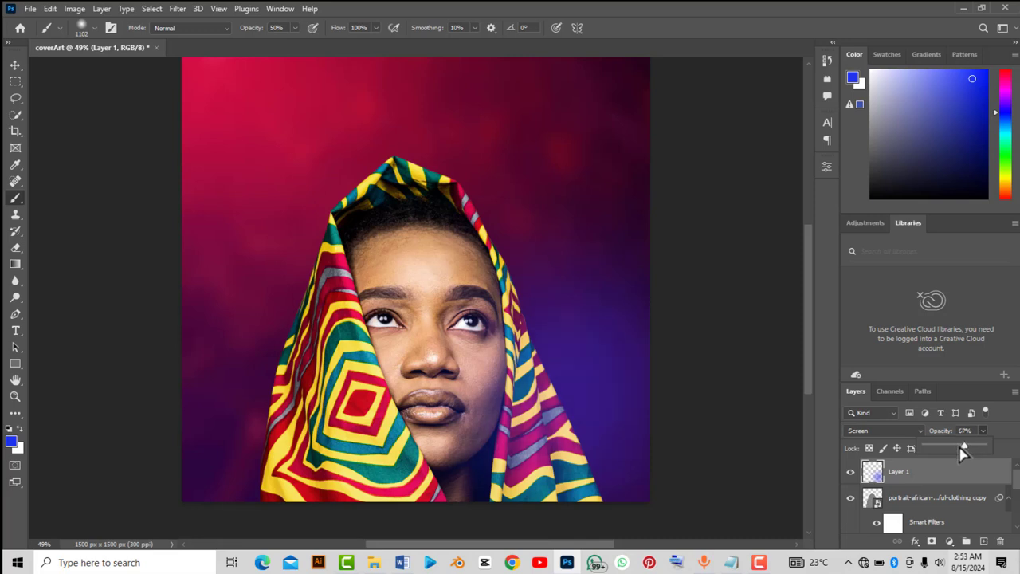
pyautogui.moveTo(963, 448); pyautogui.dragTo(959, 448)
# - Sample a crimson from the background above the headscarf, #b00e36, as the foreground colour
pyautogui.click(853, 79)
pyautogui.click(853, 80)
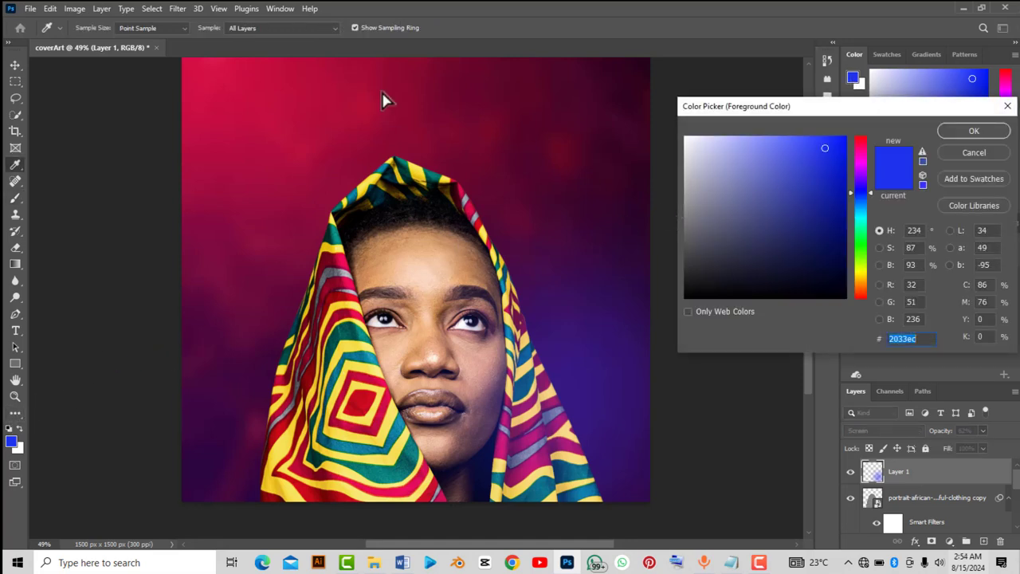
pyautogui.click(216, 96)
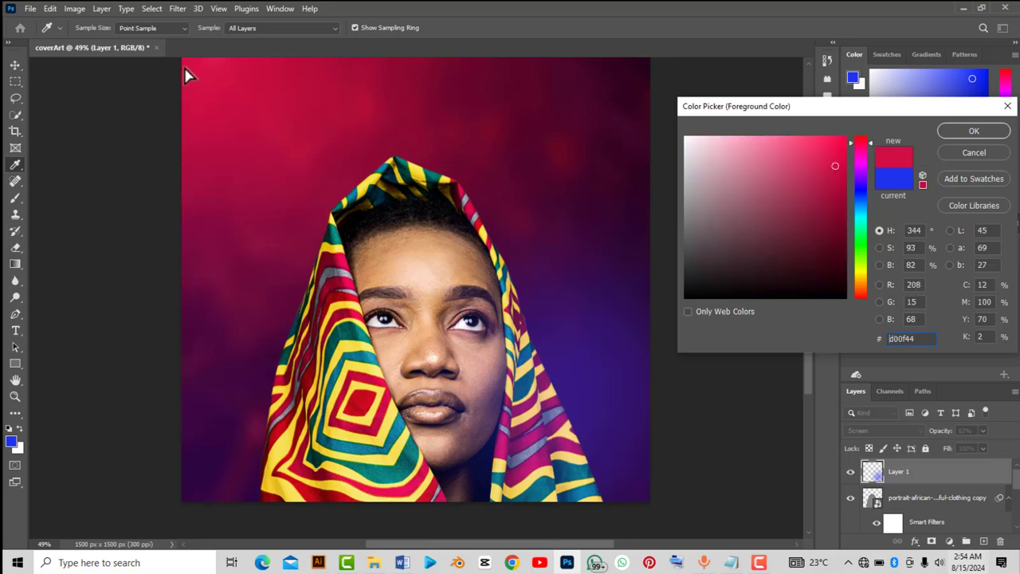
pyautogui.click(202, 82)
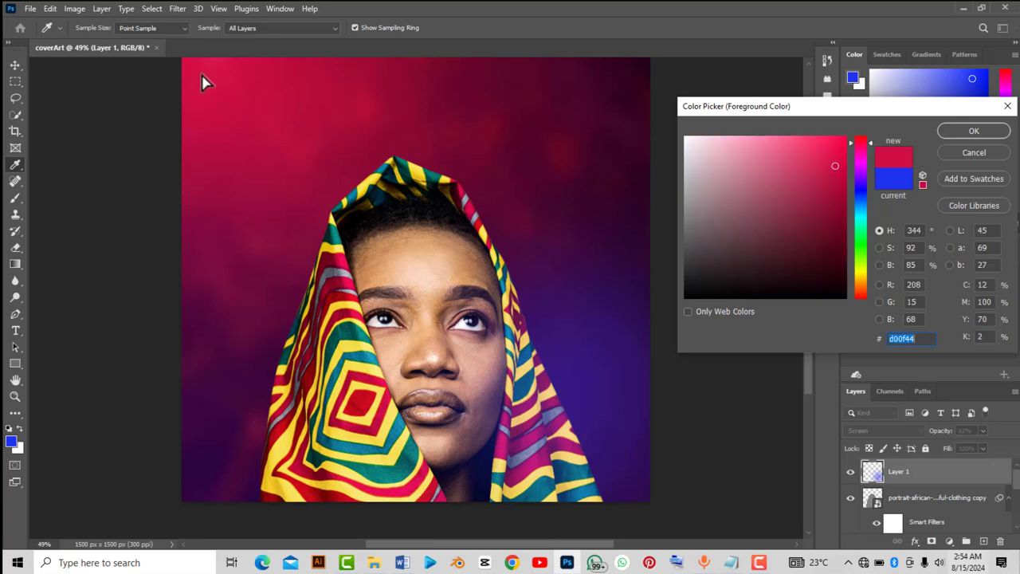
pyautogui.click(371, 121)
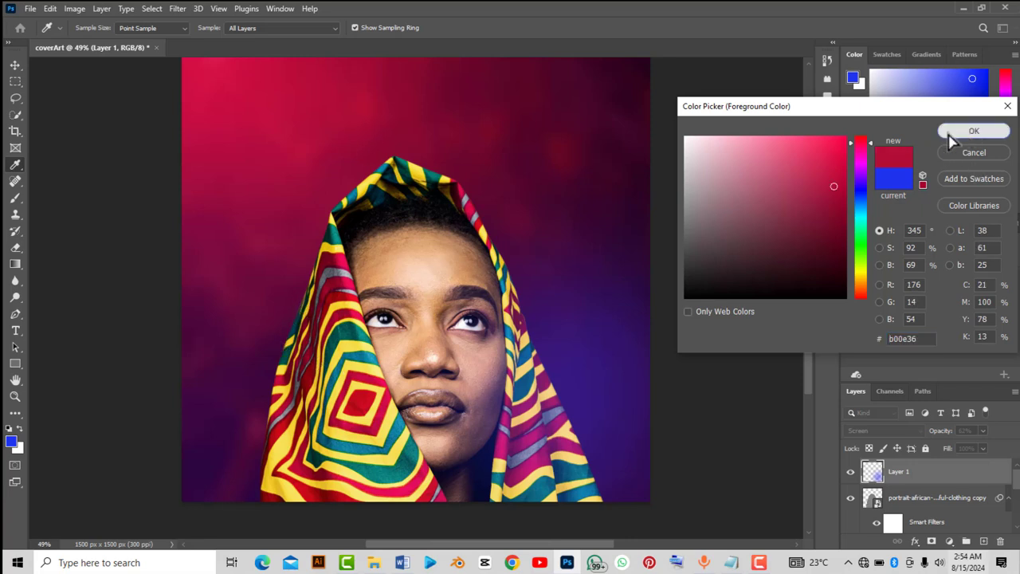
pyautogui.click(974, 129)
# - Undo a trial crimson dab over the portrait's left side and set Layer 1's opacity to 100%
pyautogui.click(244, 303)
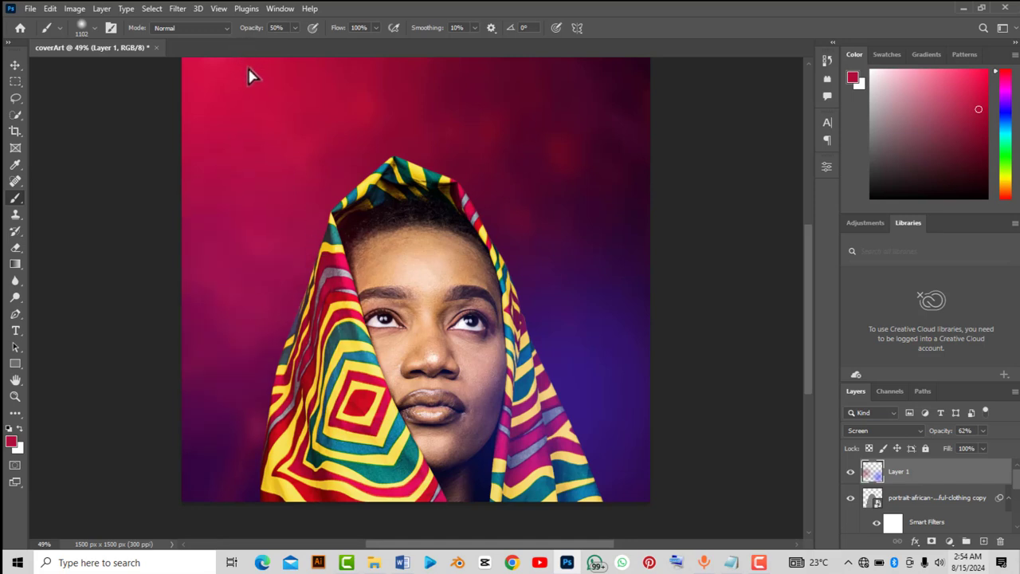
pyautogui.hotkey('ctrl', 'z')
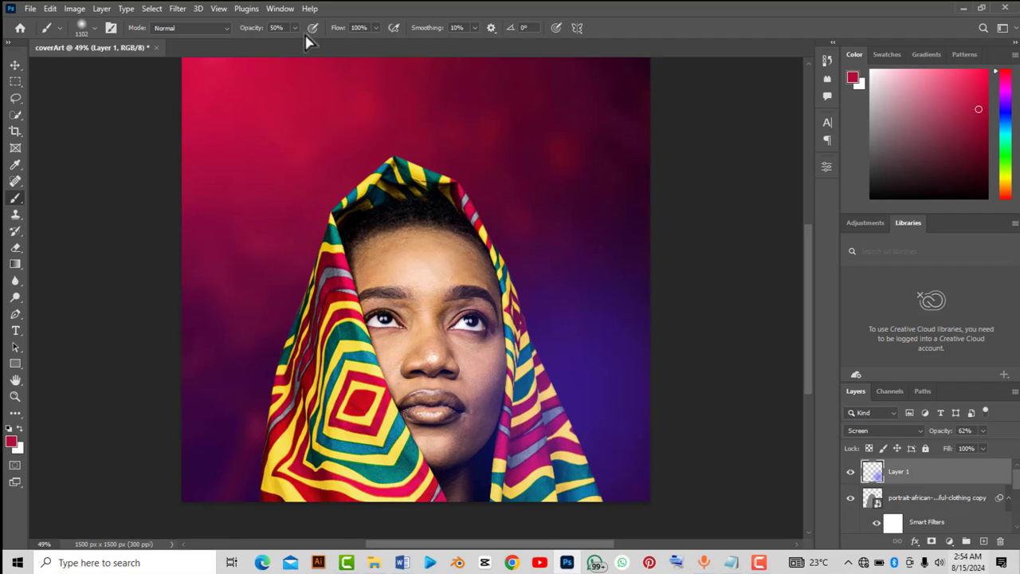
pyautogui.click(983, 430)
pyautogui.moveTo(994, 451); pyautogui.dragTo(1016, 451)
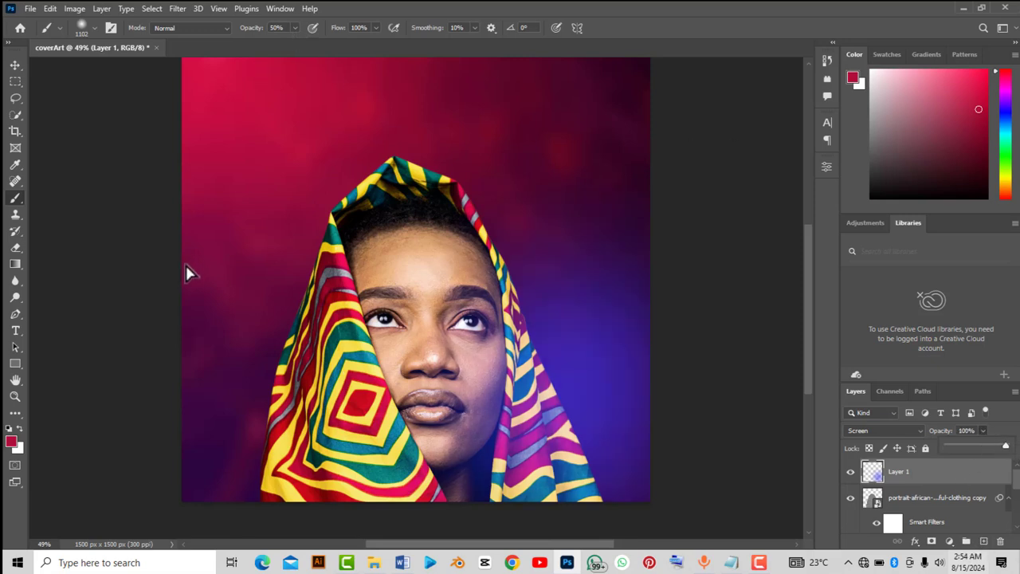
# - Paint soft crimson light over the headscarf's left side and the background beside it, raising the brush opacity to 84% after the first dab
pyautogui.click(257, 288)
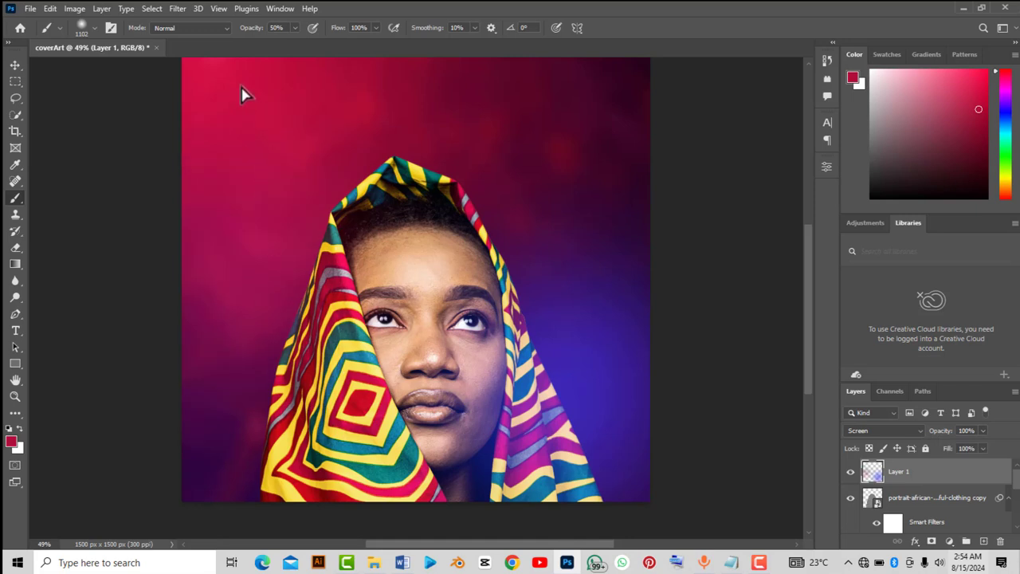
pyautogui.click(295, 28)
pyautogui.click(315, 43)
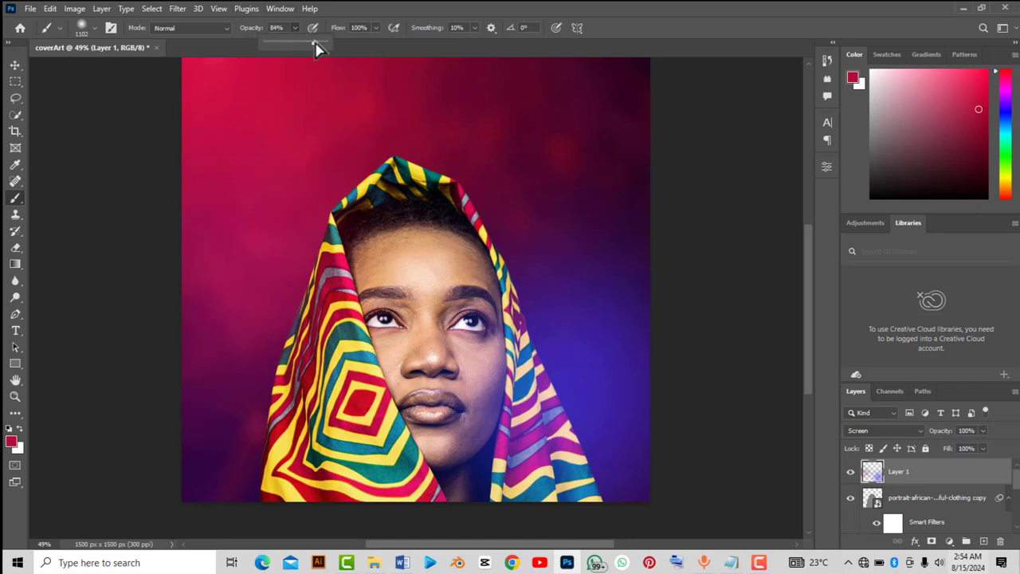
pyautogui.click(290, 363)
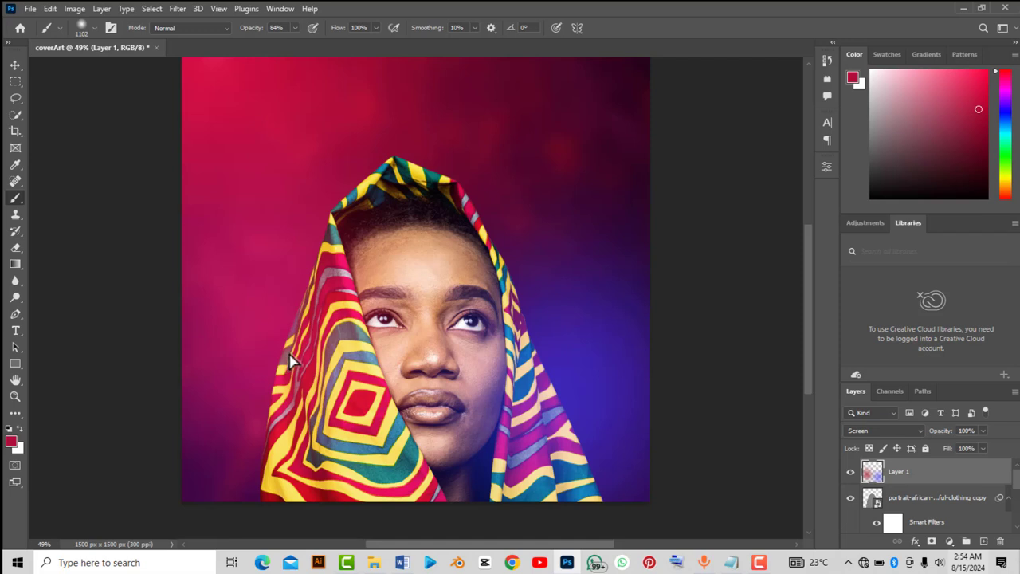
pyautogui.click(320, 264)
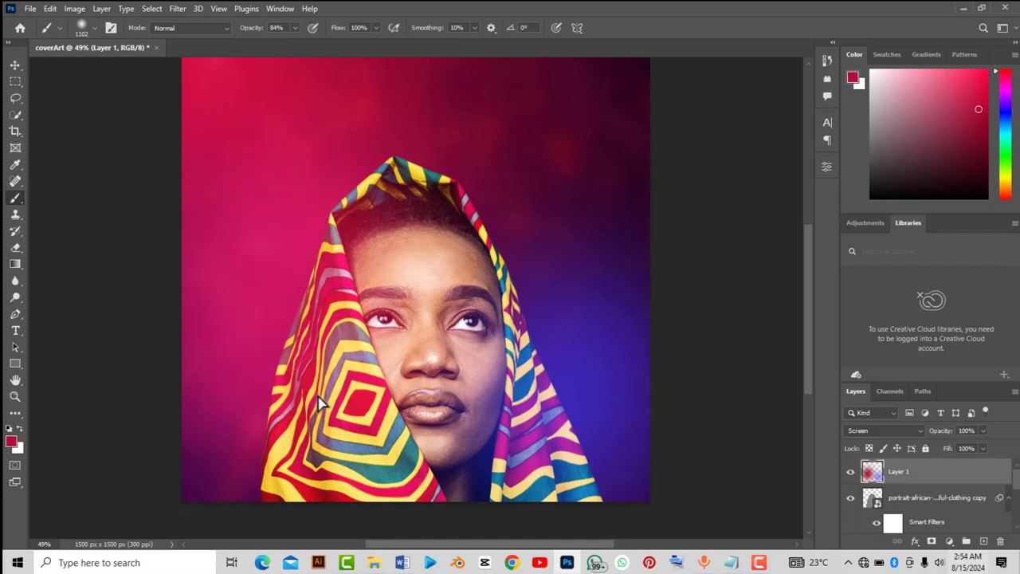
# - Undo the last crimson dab and repaint the glow on the background at the headscarf's left edge
pyautogui.scroll(1, 322, 398)
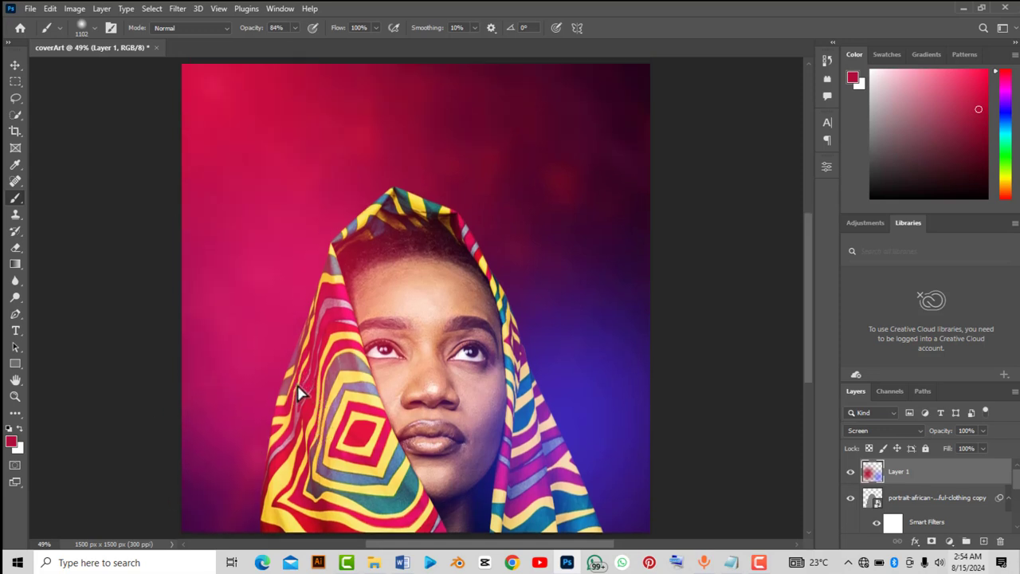
pyautogui.hotkey('ctrl', 'z')
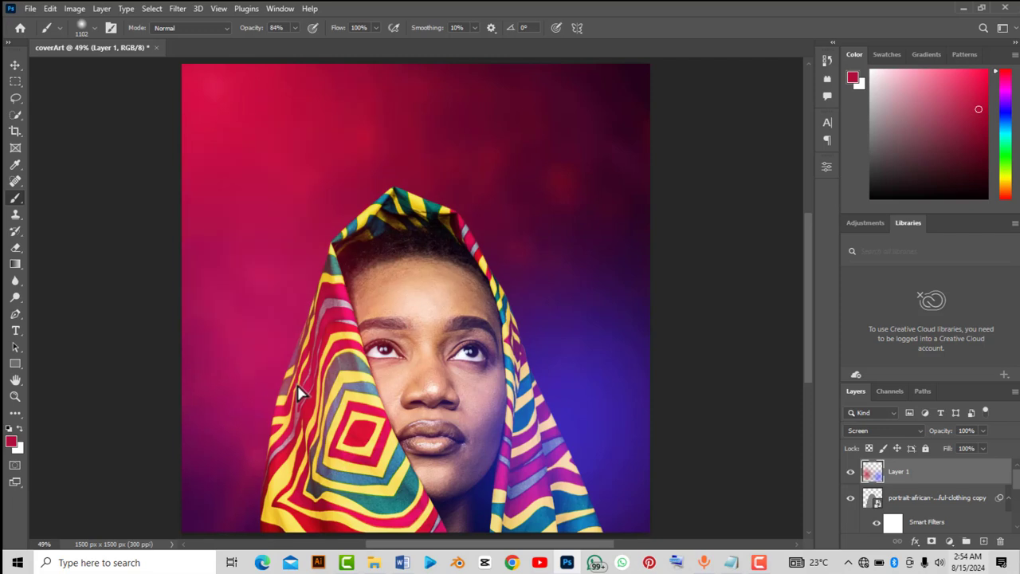
pyautogui.click(266, 348)
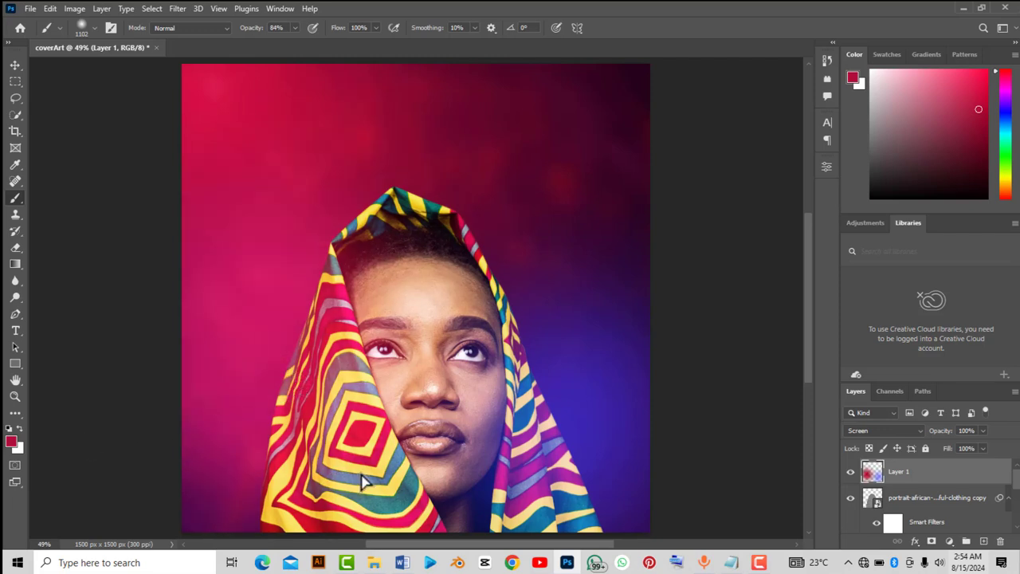
pyautogui.scroll(3, 363, 477)
pyautogui.scroll(-3, 369, 470)
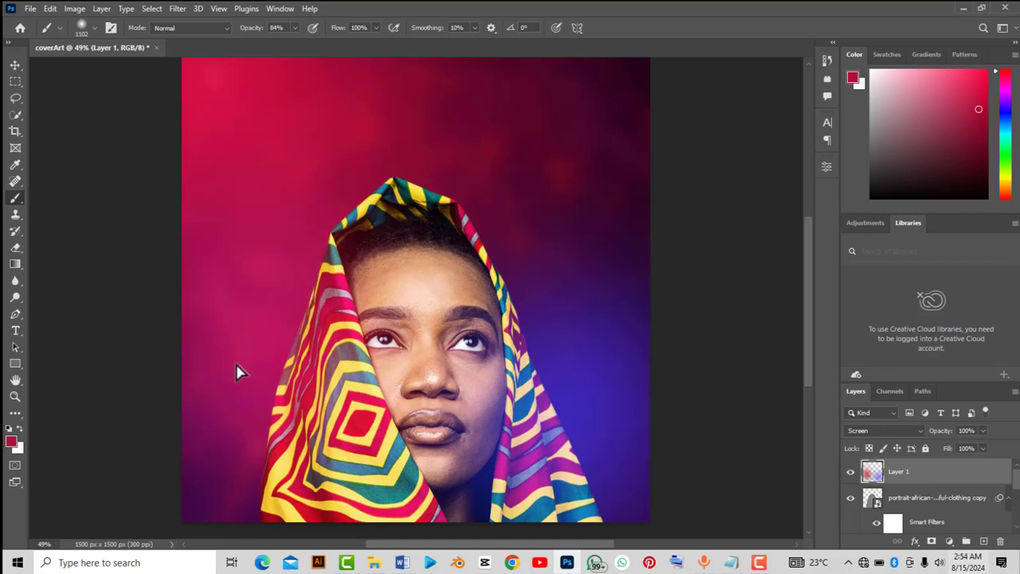
pyautogui.click(278, 256)
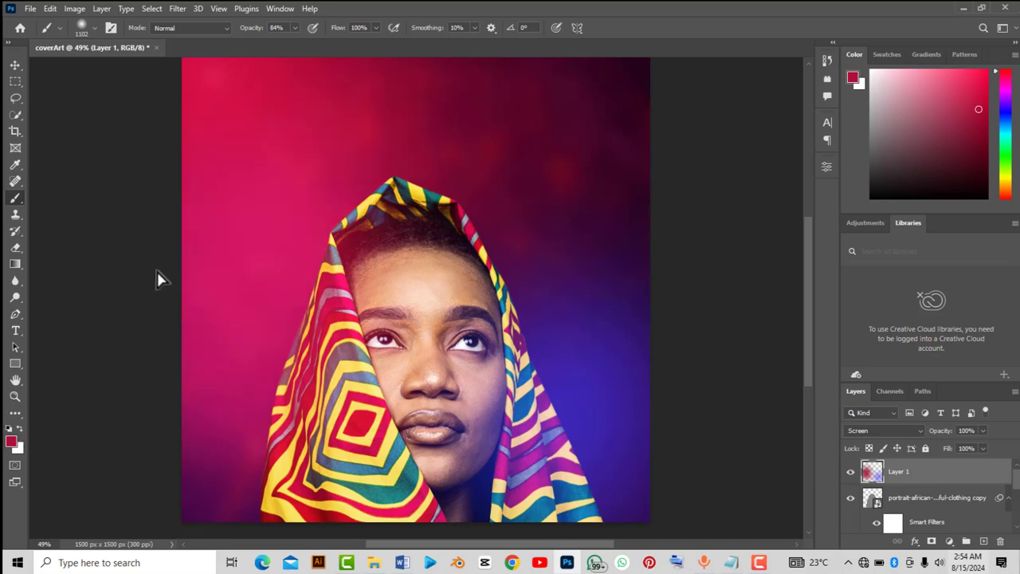
# - Switch to the Move tool and deselect Layer 1
pyautogui.scroll(1, 159, 278)
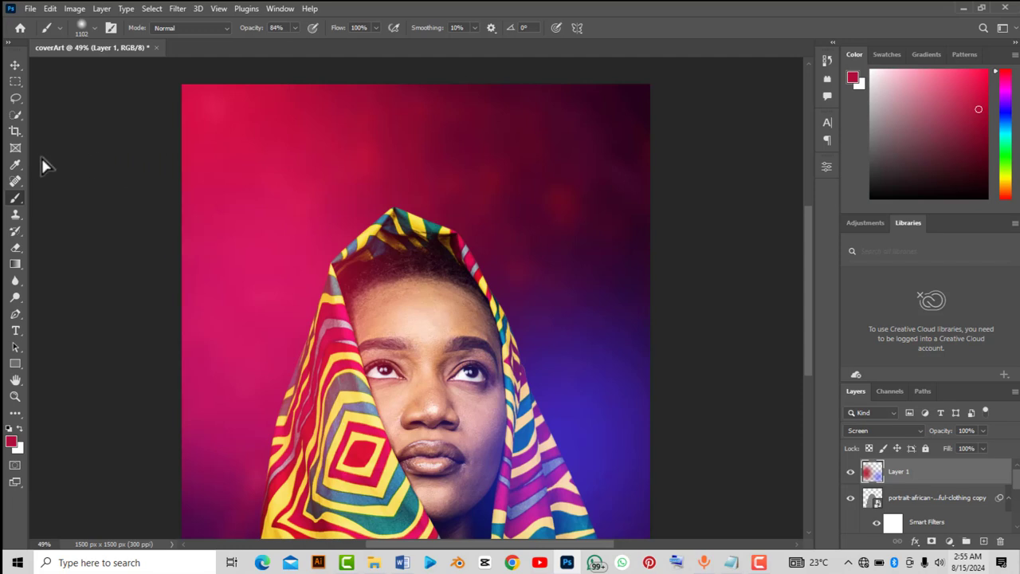
pyautogui.click(16, 66)
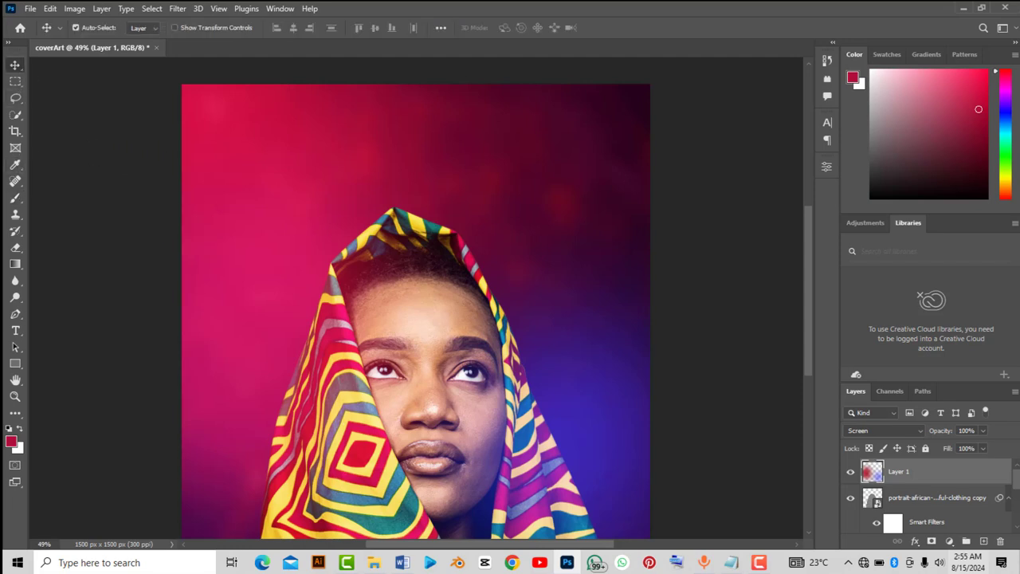
pyautogui.scroll(-1, 416, 311)
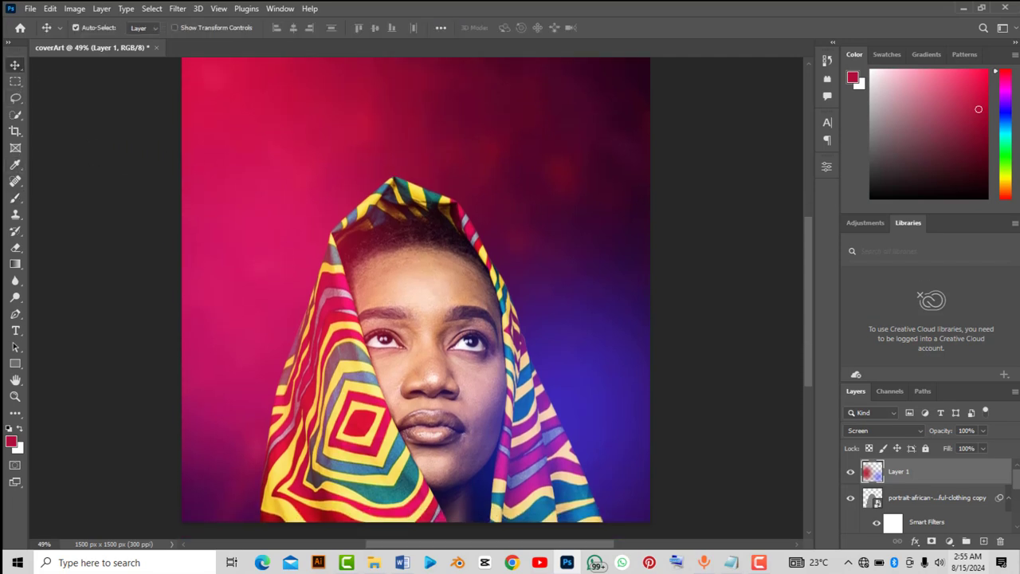
pyautogui.scroll(-1, 416, 311)
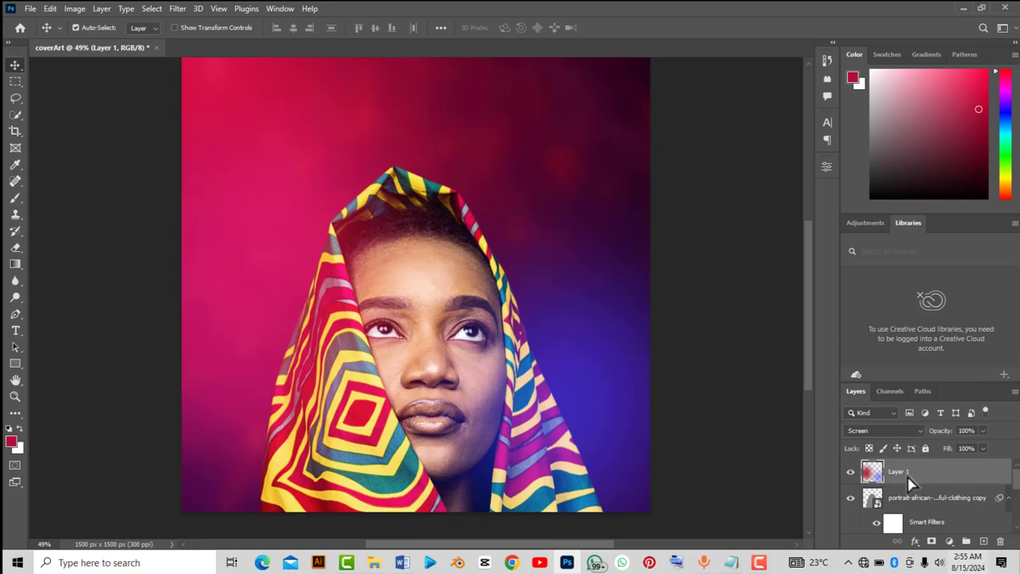
pyautogui.scroll(-1, 913, 484)
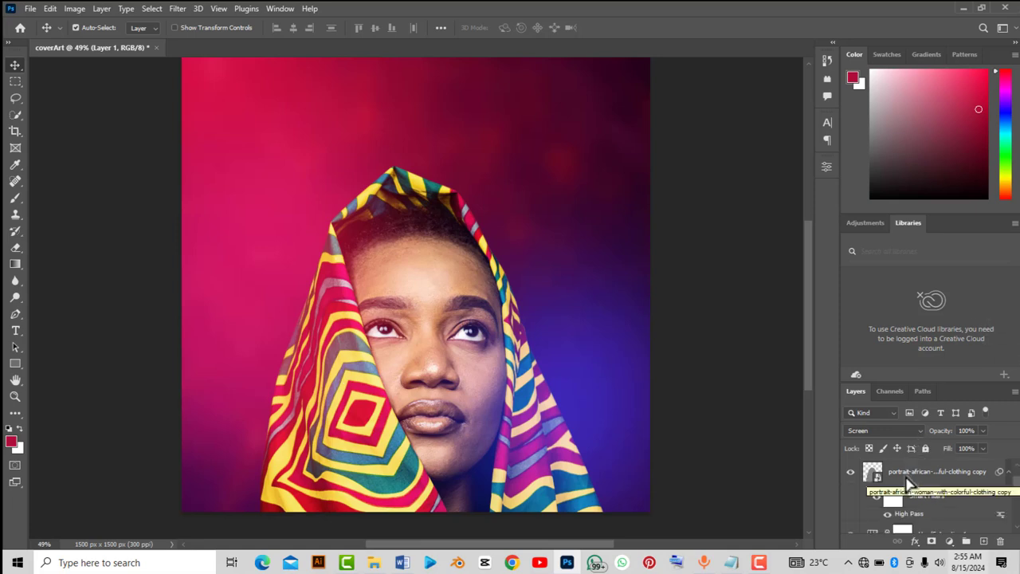
pyautogui.scroll(1, 907, 479)
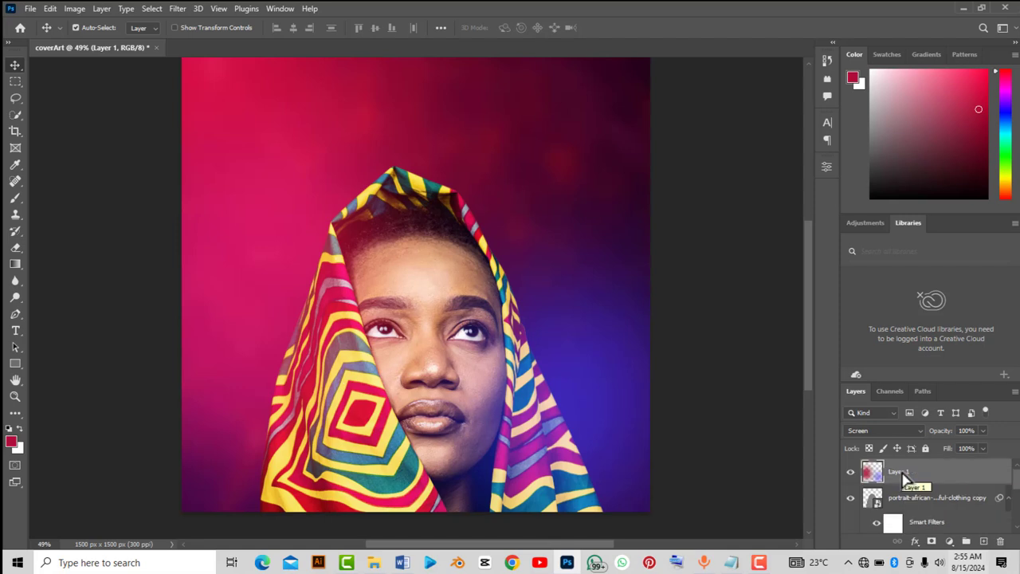
pyautogui.press('ctrl')
pyautogui.hotkey('shift', 'alt', 's')
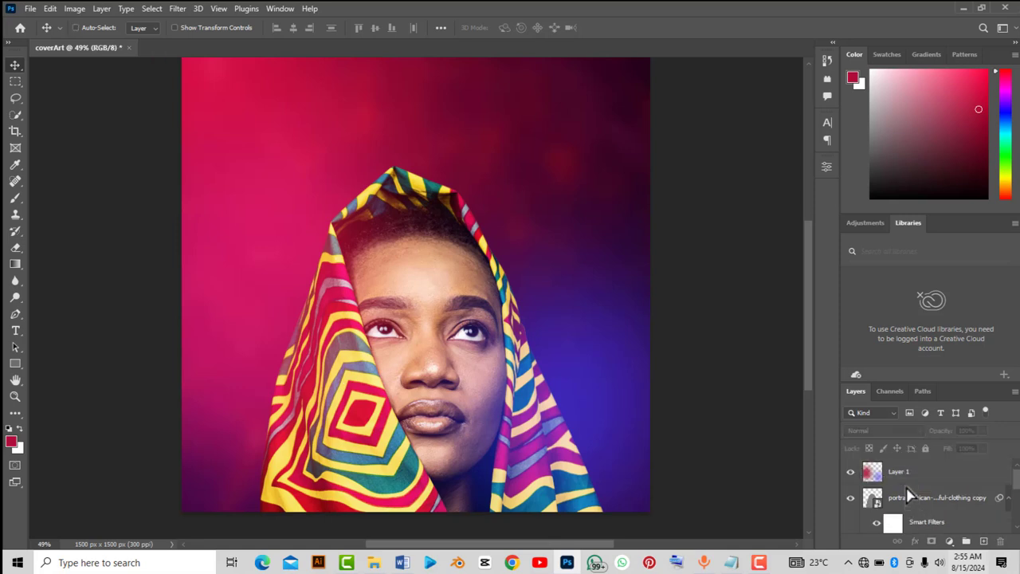
# - Try to group the portrait layers above the BG group and undo the grouping
pyautogui.keyDown('ctrl'); pyautogui.click(910, 482); pyautogui.keyUp('ctrl')
pyautogui.scroll(-2, 913, 509)
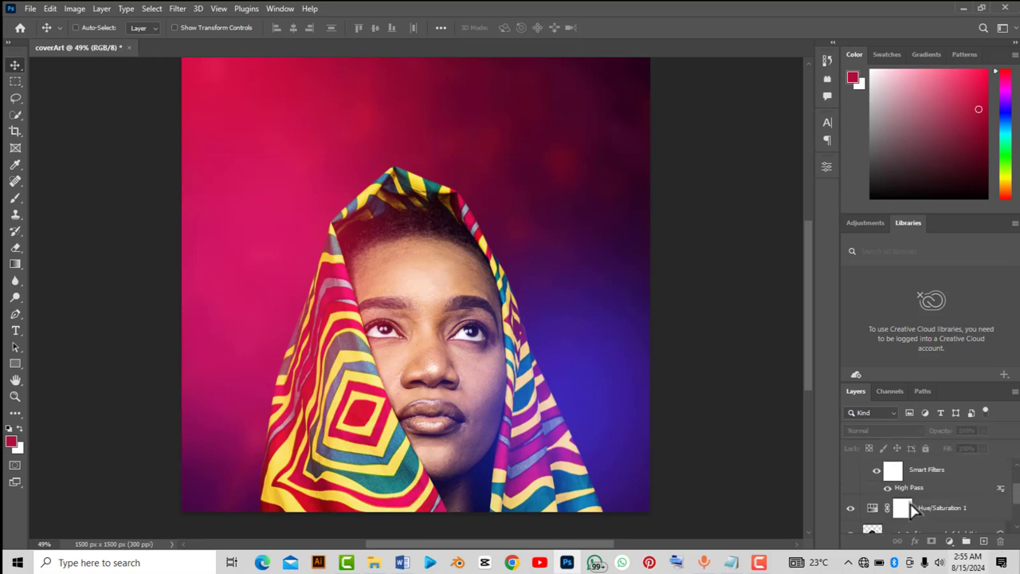
pyautogui.scroll(1, 913, 510)
pyautogui.scroll(-2, 913, 511)
pyautogui.scroll(-2, 915, 509)
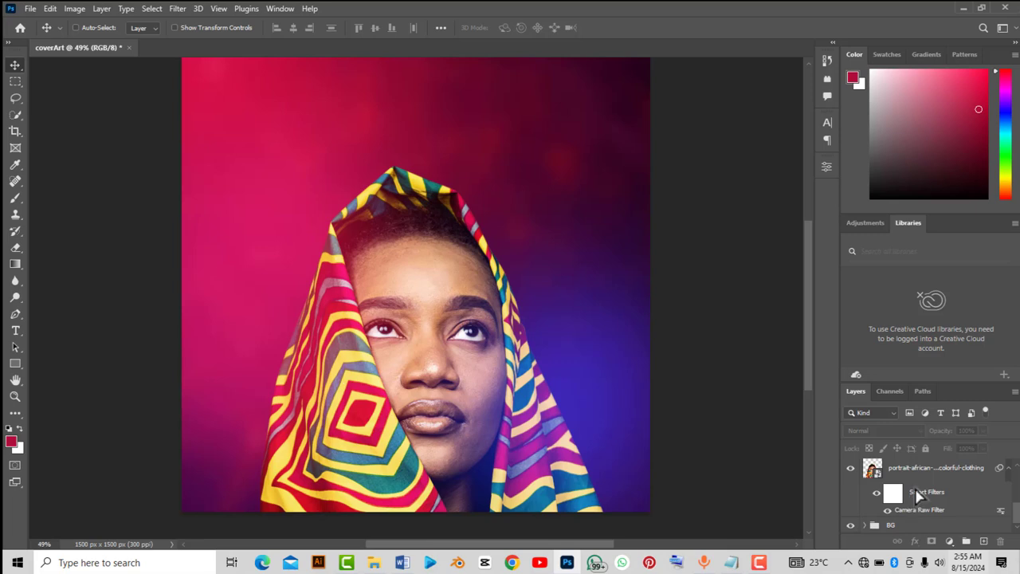
pyautogui.click(926, 477)
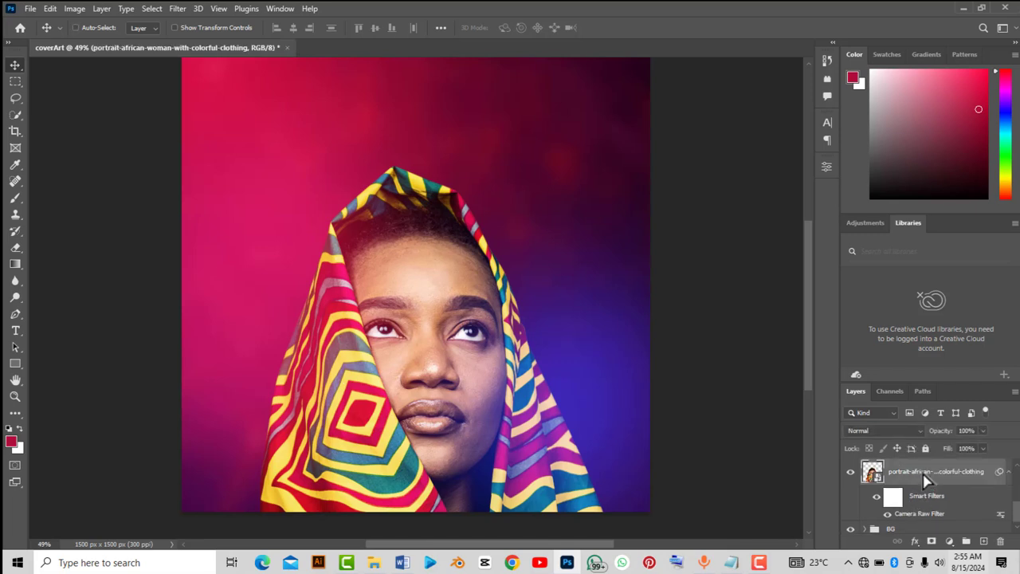
pyautogui.hotkey('ctrl', 'g')
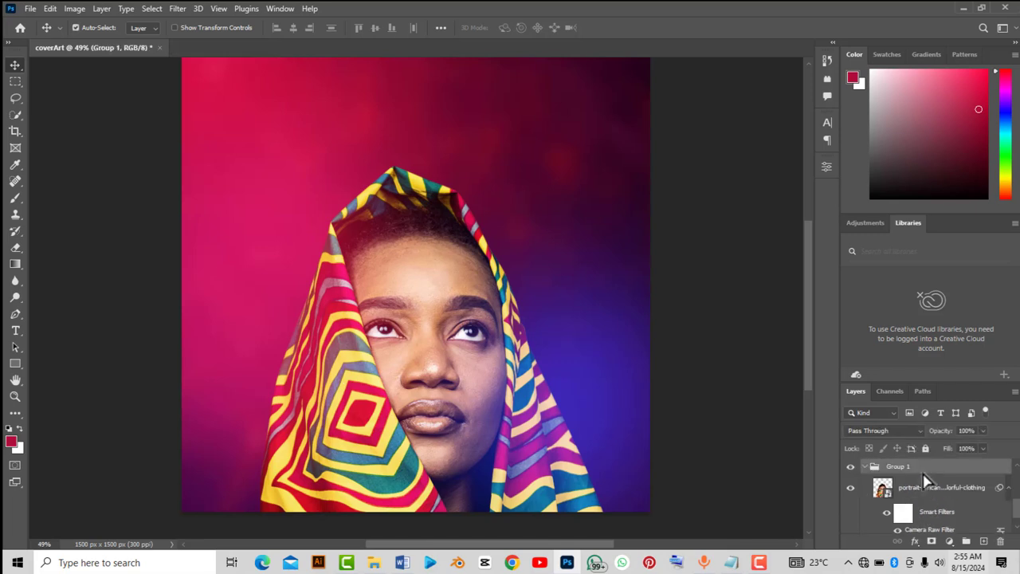
pyautogui.hotkey('ctrl', 'z')
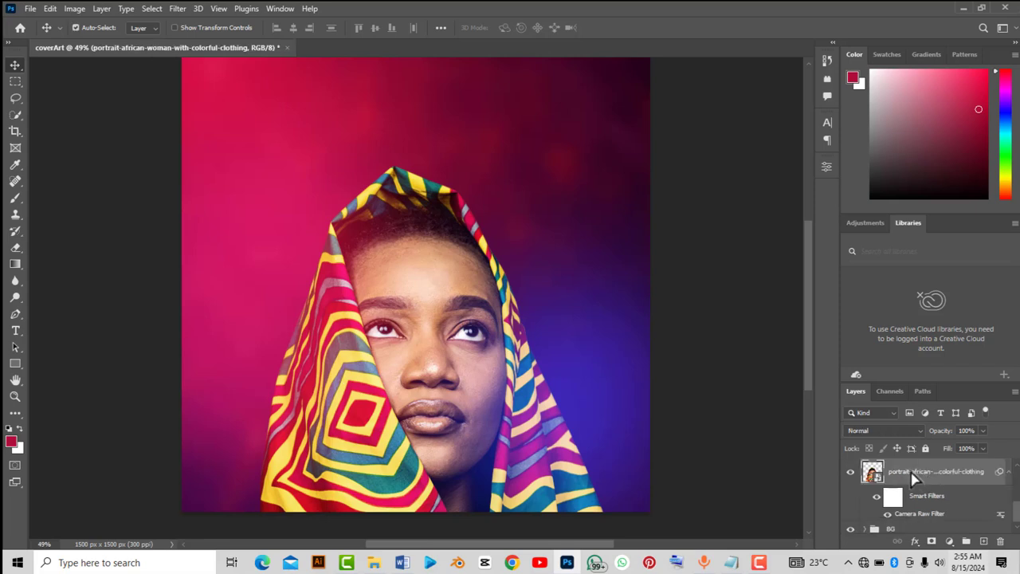
# - Group Layer 1 together with the original portrait layer that carries the Camera Raw filter
pyautogui.scroll(2, 885, 459)
pyautogui.scroll(-5, 884, 459)
pyautogui.scroll(-1, 885, 460)
pyautogui.scroll(3, 888, 469)
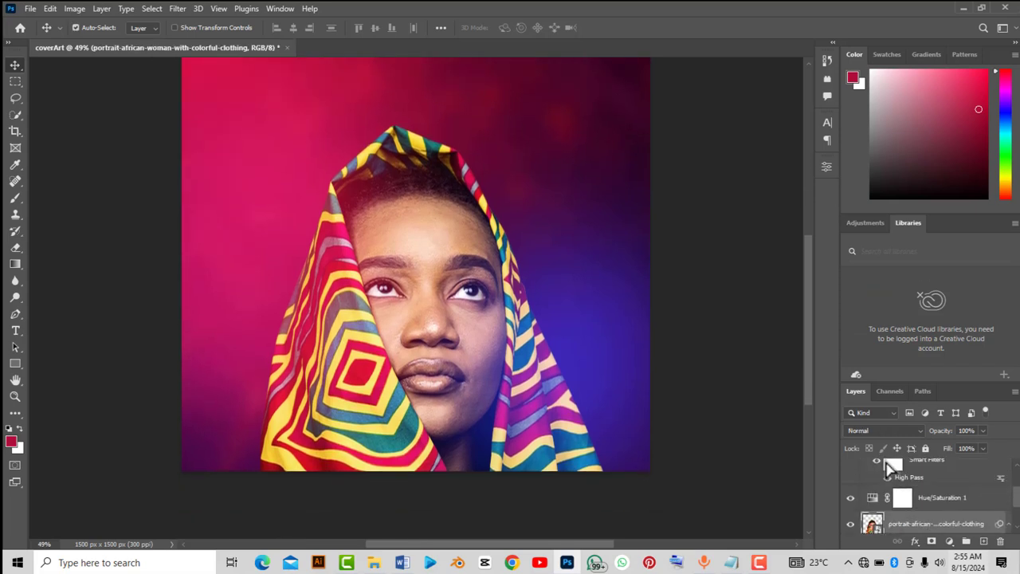
pyautogui.scroll(-3, 889, 470)
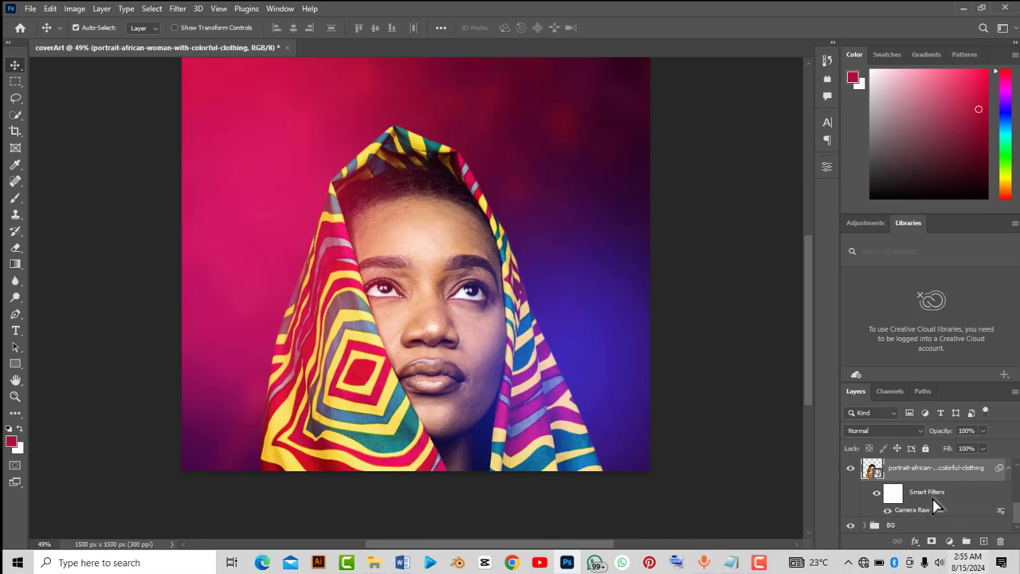
pyautogui.scroll(2, 923, 481)
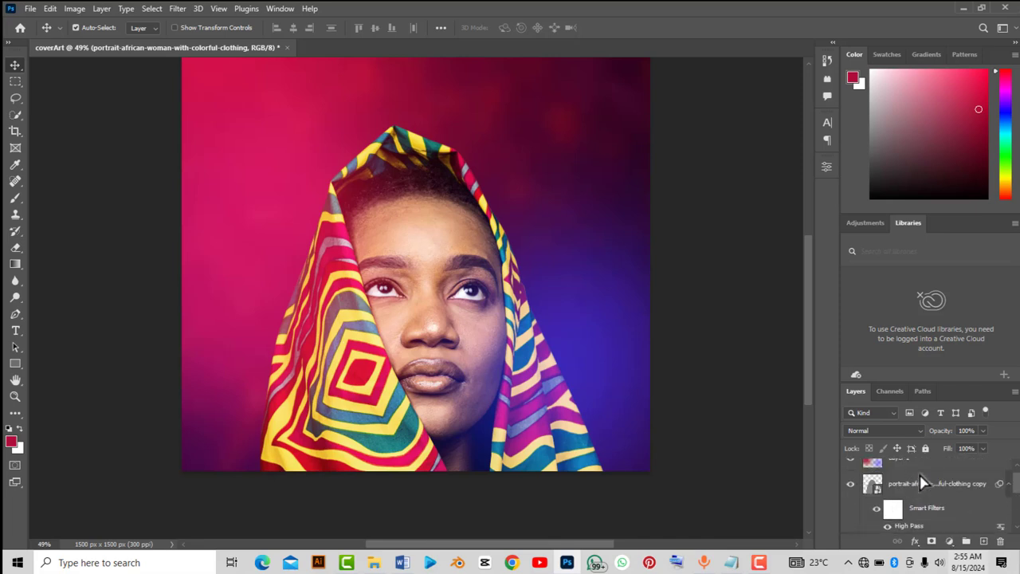
pyautogui.scroll(1, 921, 483)
pyautogui.keyDown('ctrl'); pyautogui.click(921, 482); pyautogui.keyUp('ctrl')
pyautogui.scroll(-4, 921, 483)
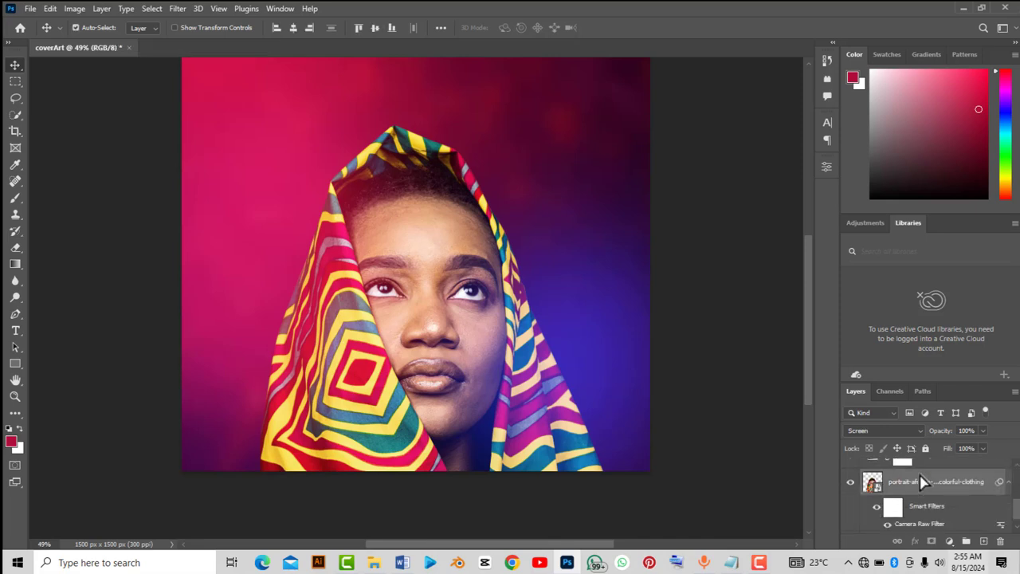
pyautogui.hotkey('ctrl', 'g')
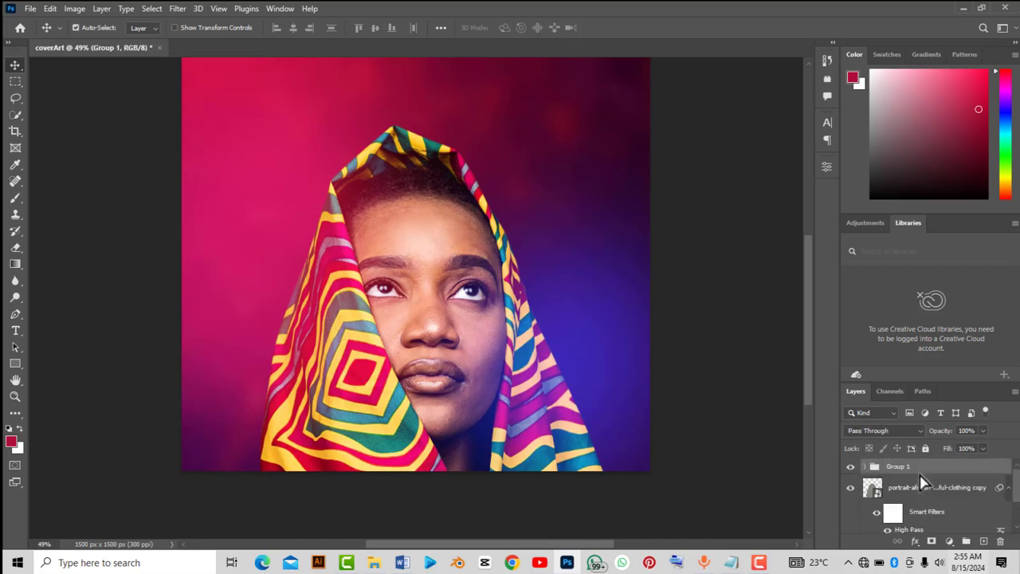
# - Move the portrait copy and the Hue/Saturation 1 layer into Group 1, rename the group as Model, and select the BG group
pyautogui.moveTo(926, 493); pyautogui.dragTo(913, 474)
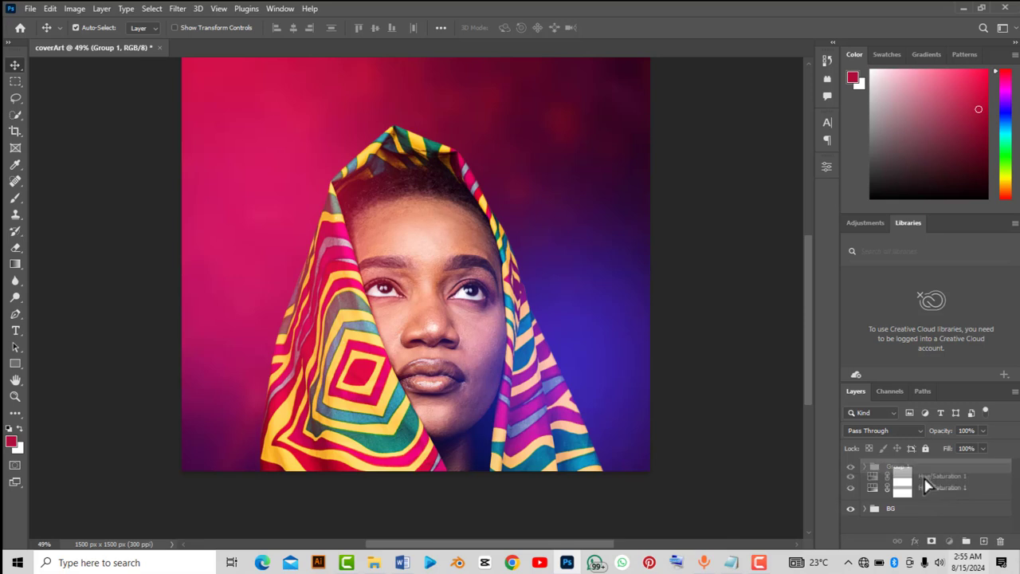
pyautogui.click(923, 487)
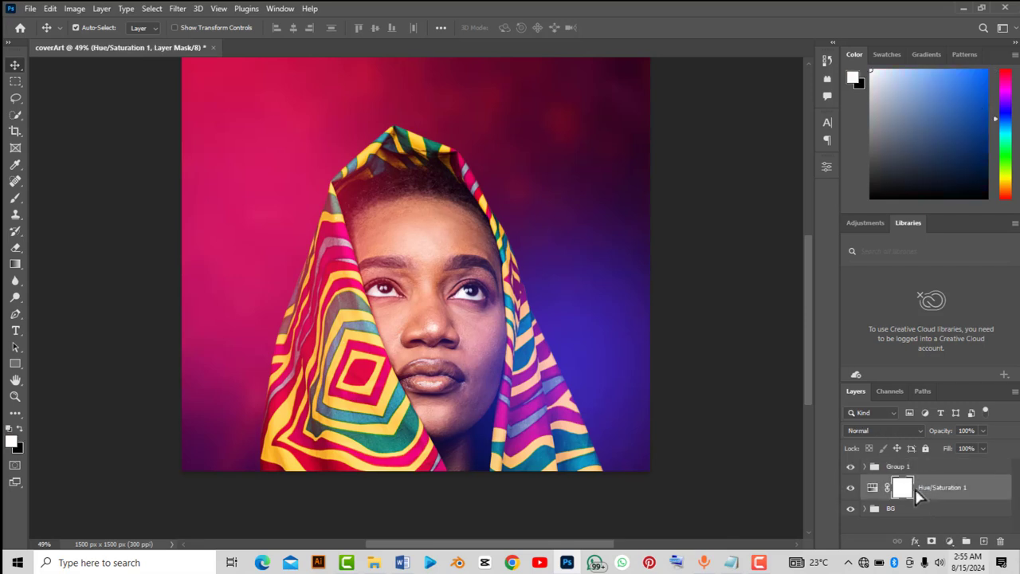
pyautogui.moveTo(917, 490)
pyautogui.mouseDown()
pyautogui.moveTo(922, 470)
pyautogui.moveTo(917, 480)
pyautogui.mouseUp()
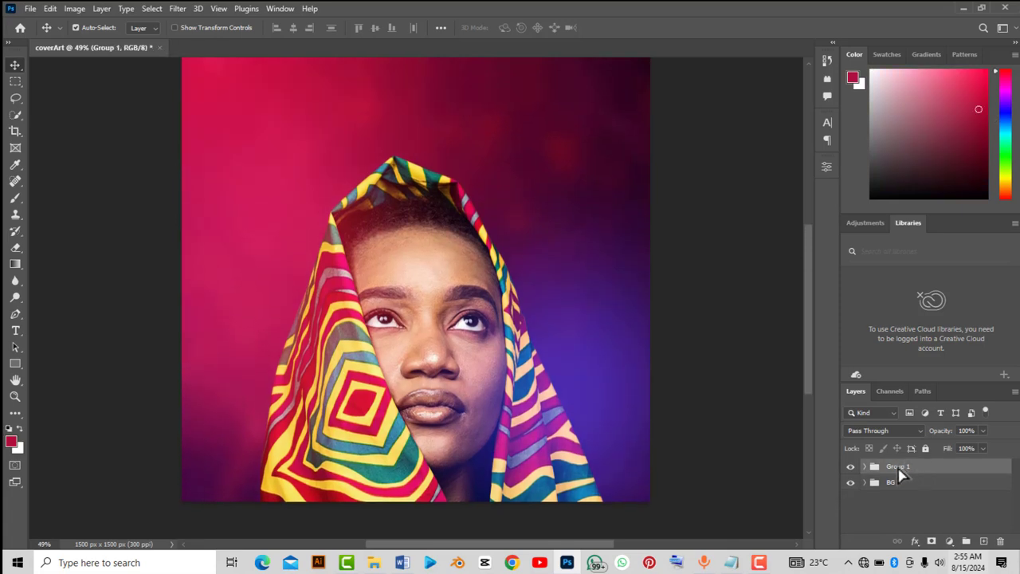
pyautogui.doubleClick(898, 469)
pyautogui.click(872, 484)
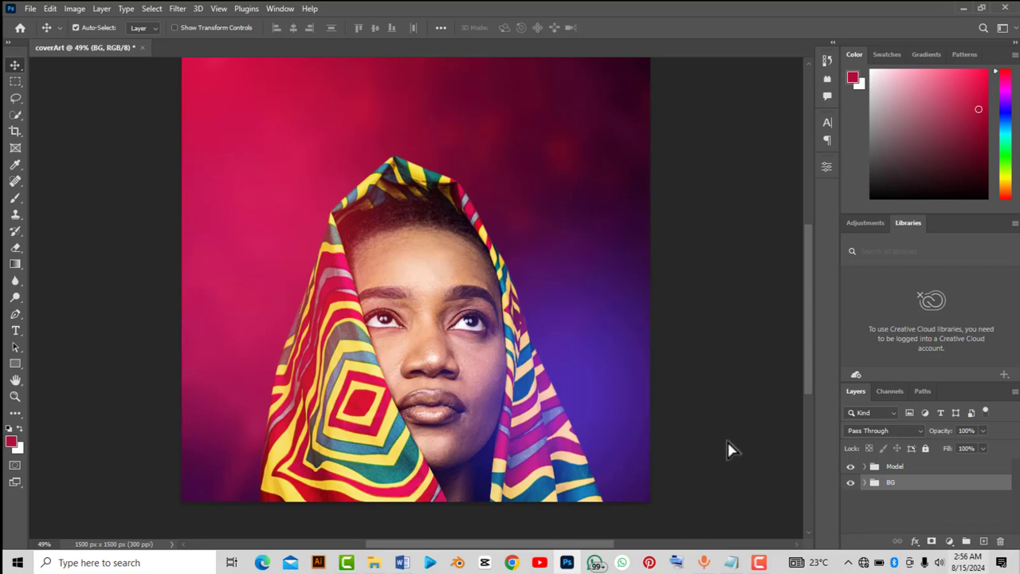
# - Add a cyan guide layout with one column, one row and 60 px margins on all four sides of the canvas
pyautogui.scroll(2, 732, 450)
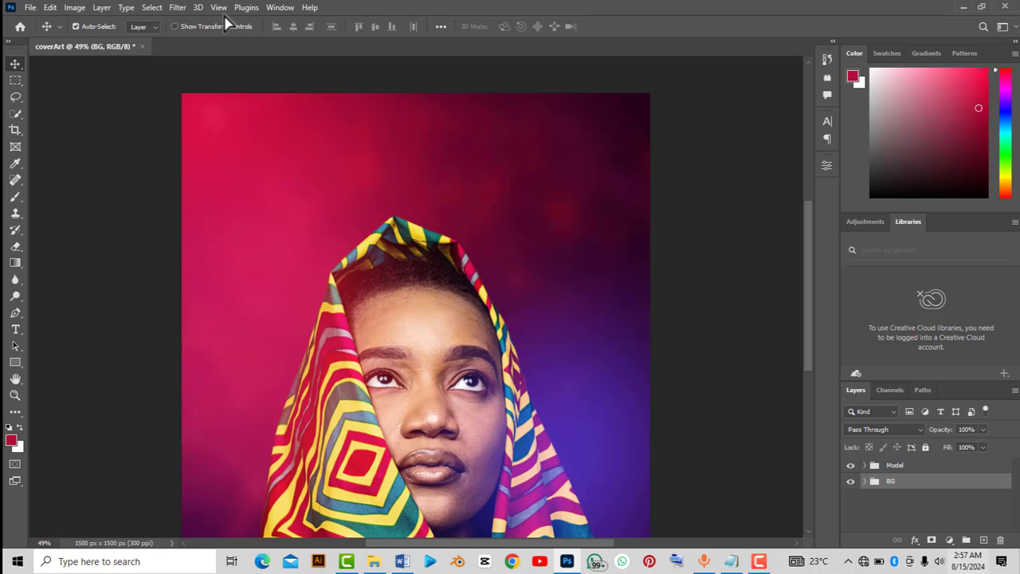
pyautogui.click(219, 8)
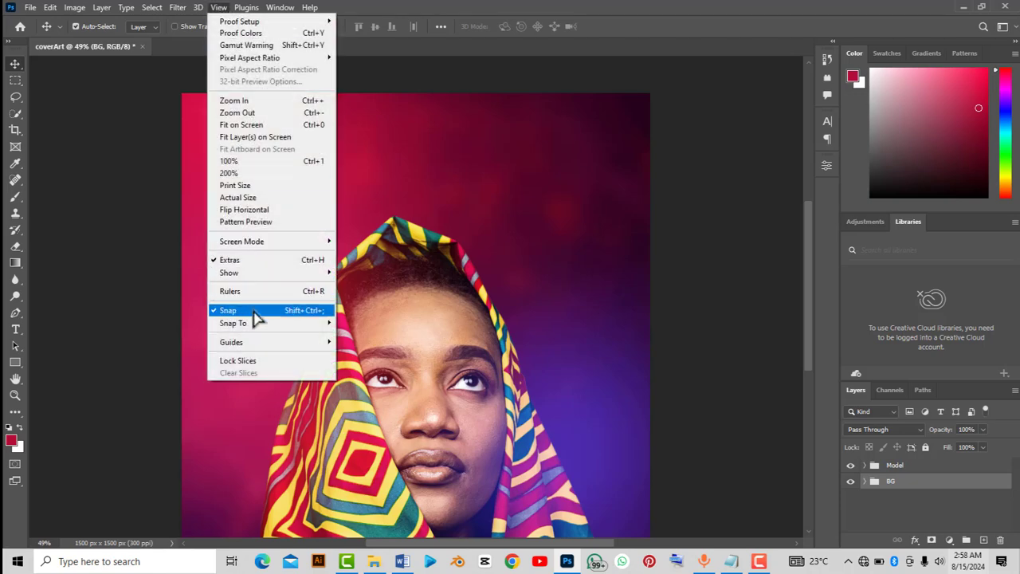
pyautogui.moveTo(258, 344)
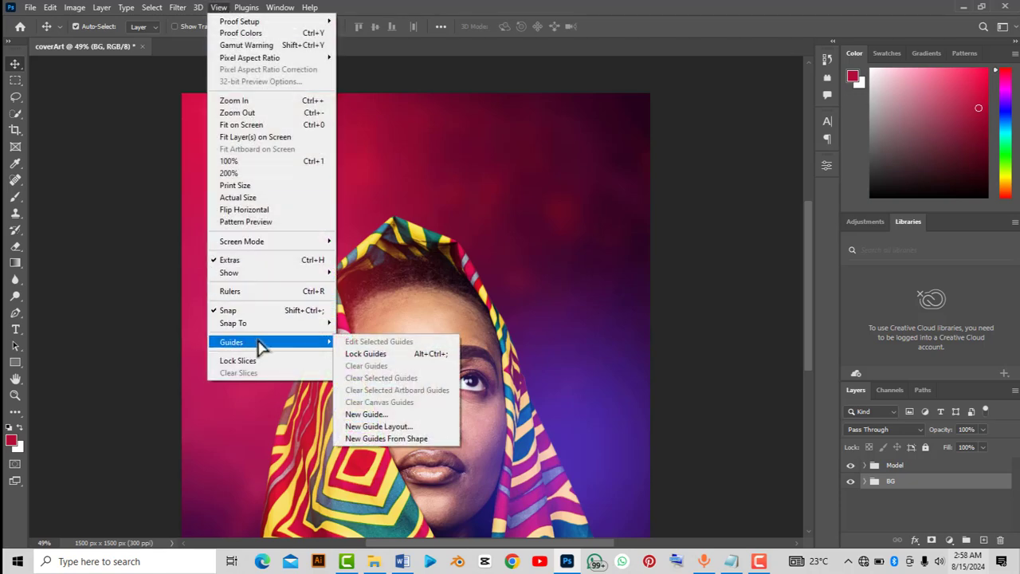
pyautogui.click(360, 426)
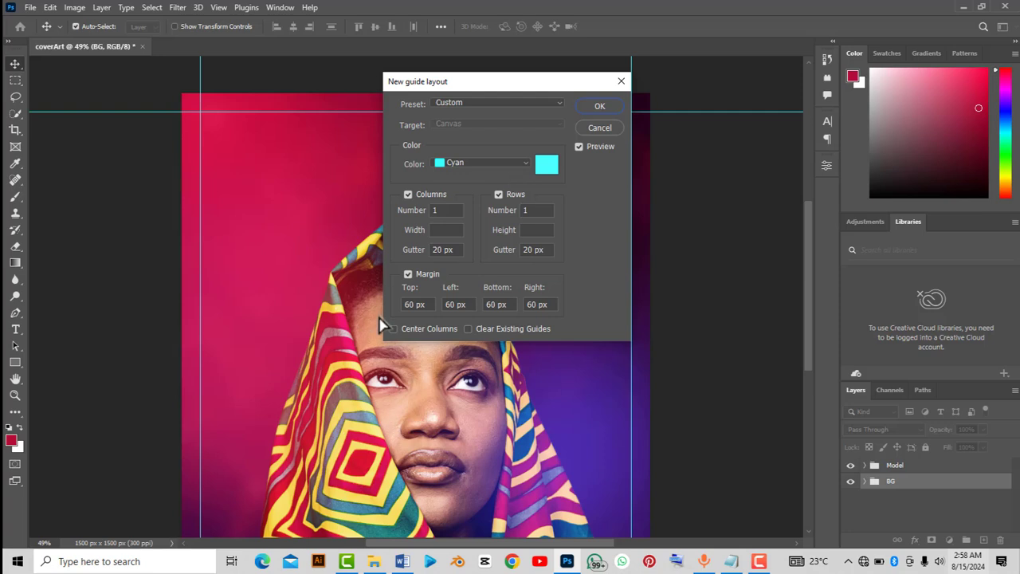
pyautogui.click(596, 111)
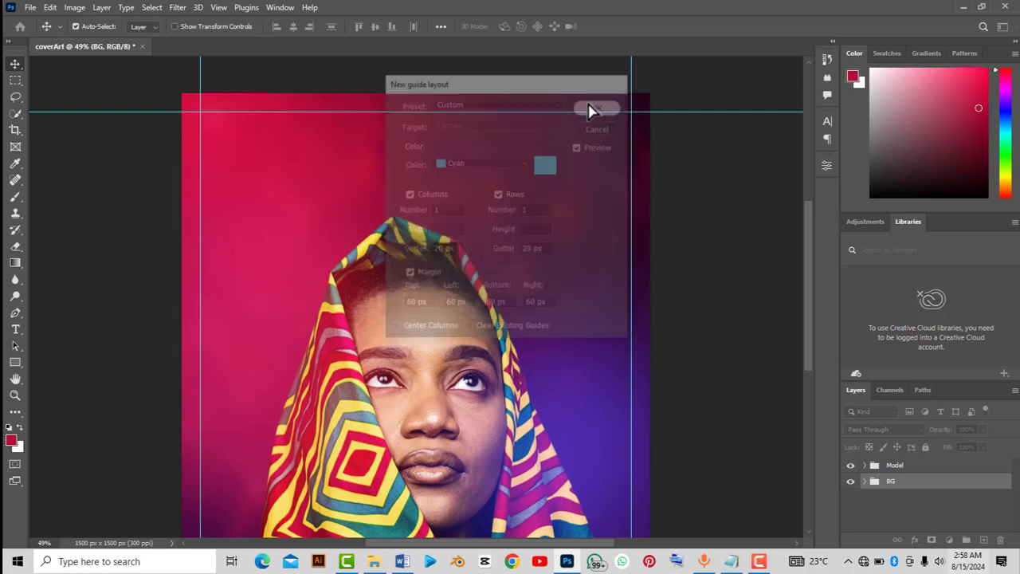
pyautogui.scroll(-1, 383, 176)
pyautogui.scroll(-1, 381, 177)
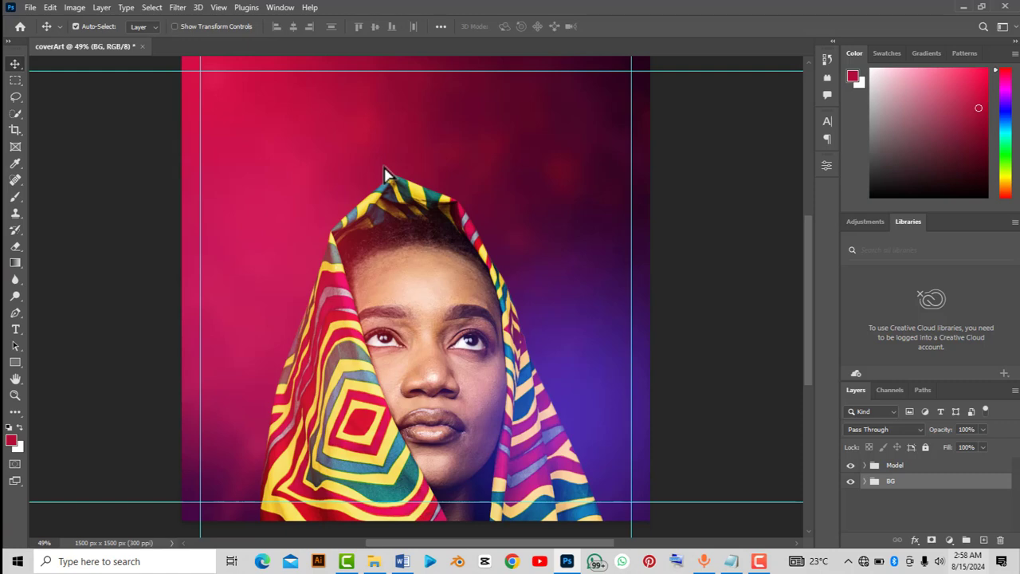
pyautogui.scroll(1, 391, 174)
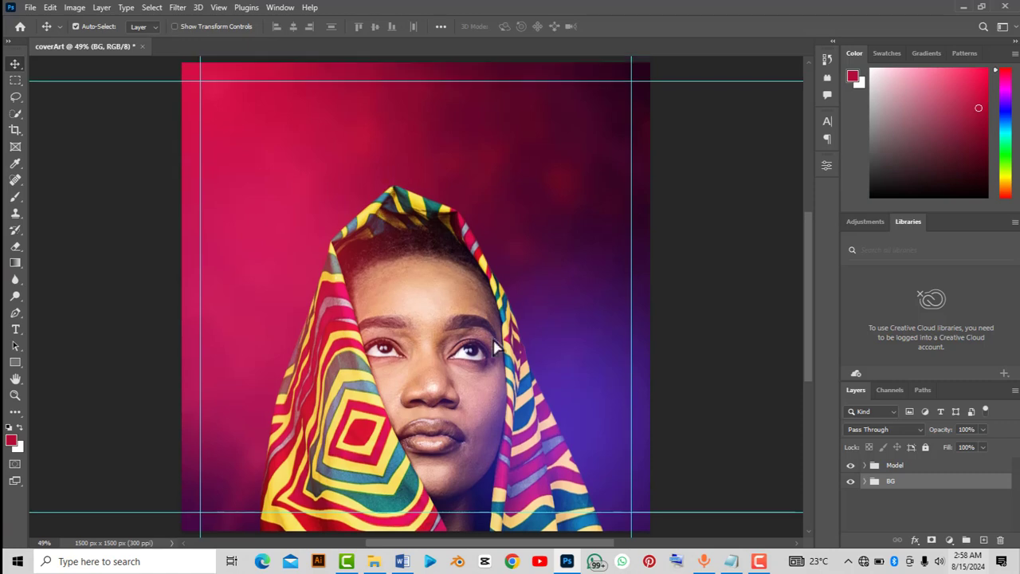
# - Switch to Notepad, copy the line "PROD BY FADDY CREATES" and return to Photoshop
pyautogui.click(735, 564)
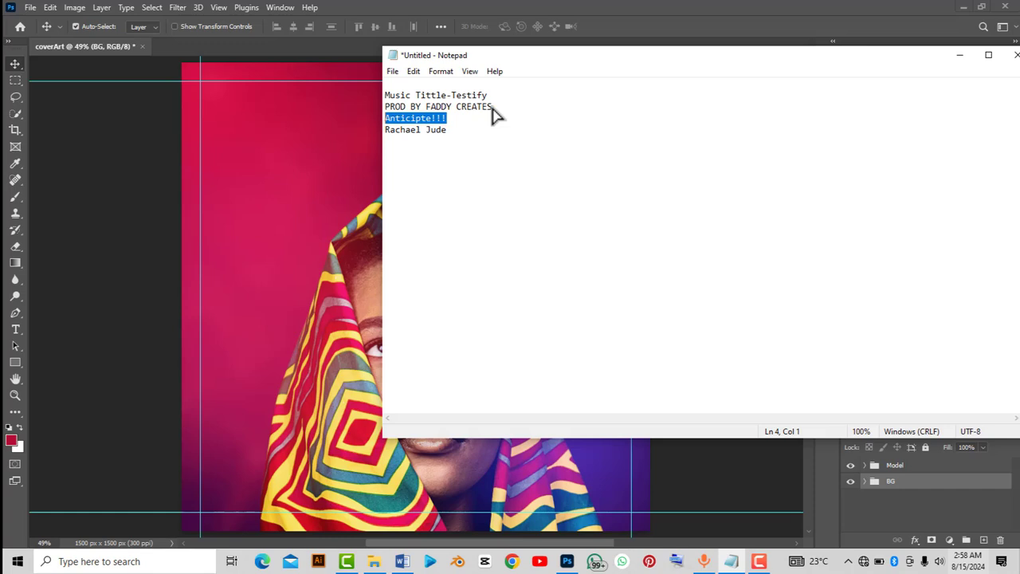
pyautogui.moveTo(493, 108); pyautogui.dragTo(387, 108)
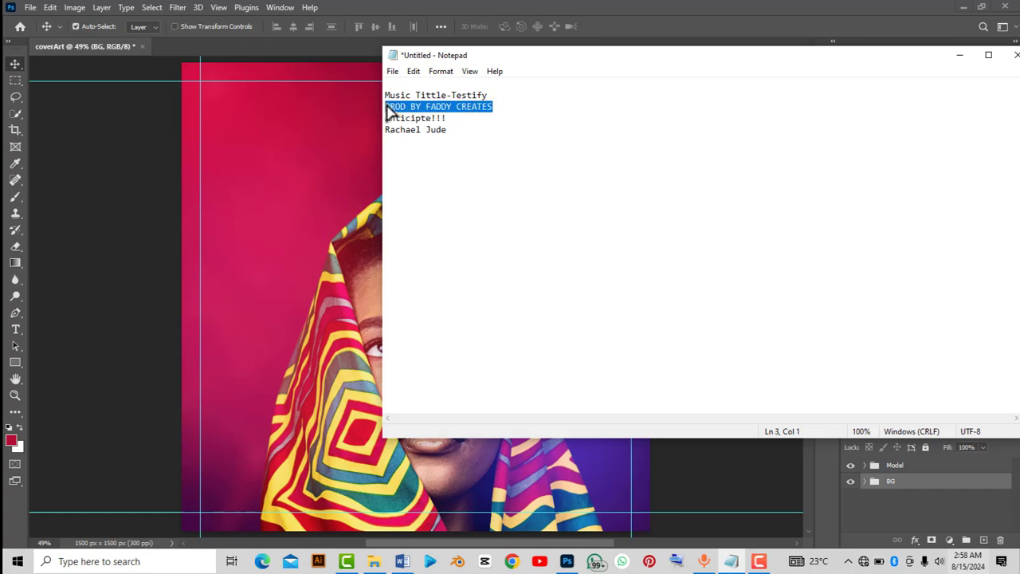
pyautogui.rightClick(424, 111)
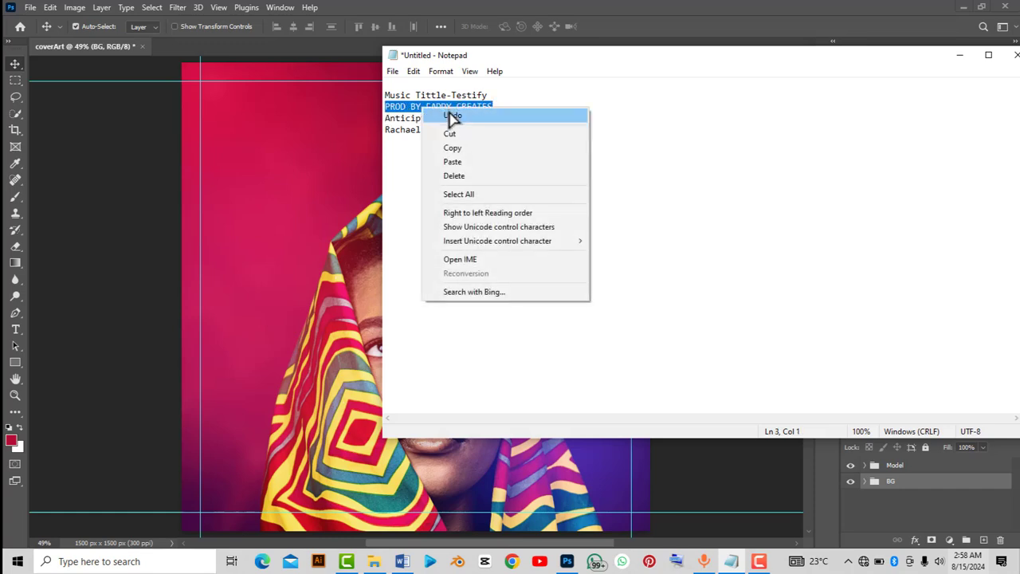
pyautogui.click(458, 151)
pyautogui.click(960, 56)
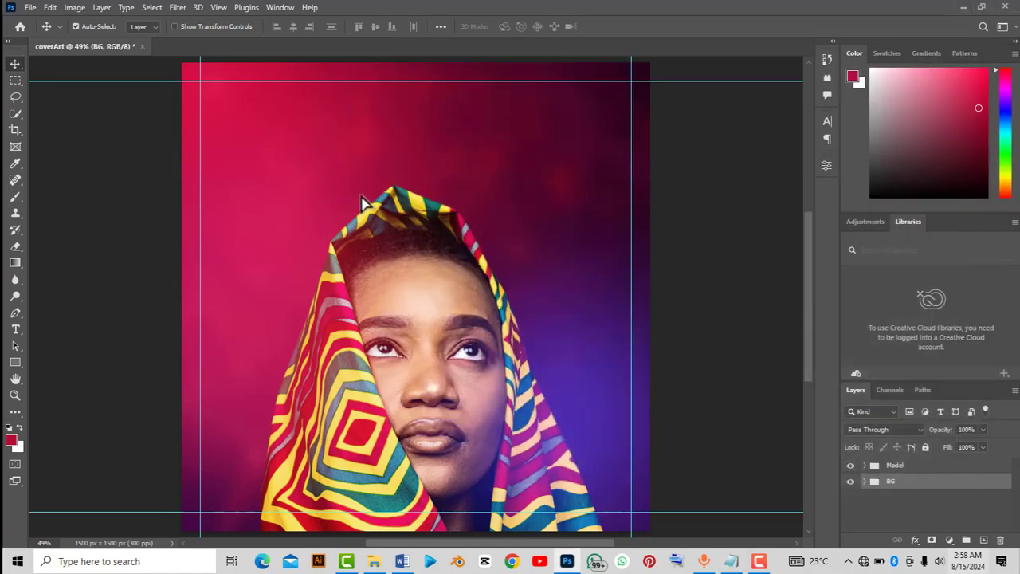
# - Add the copied "PROD BY FADDY CREATES" line as 9 pt horizontal text on the background above the headscarf
pyautogui.click(15, 329)
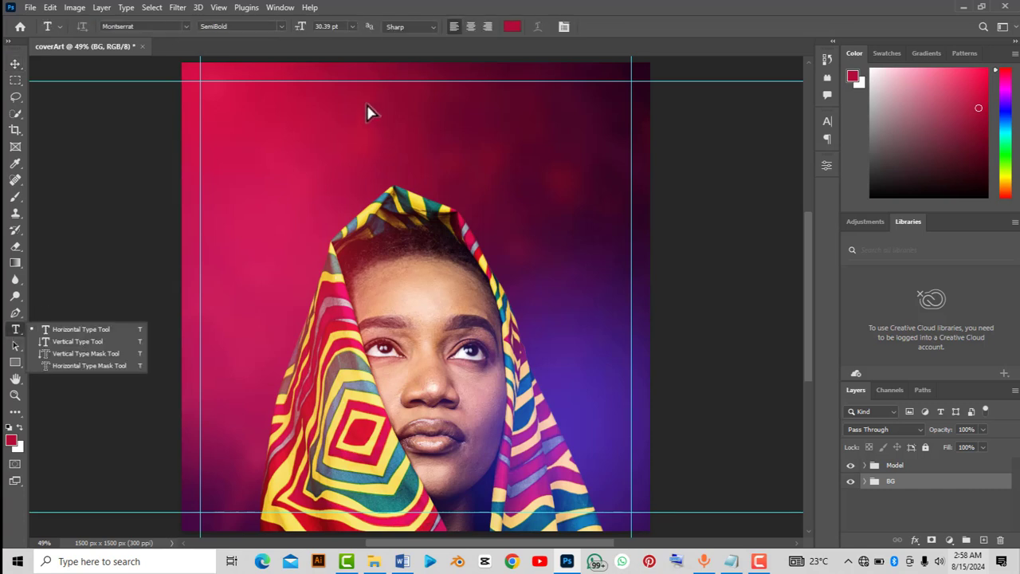
pyautogui.click(390, 145)
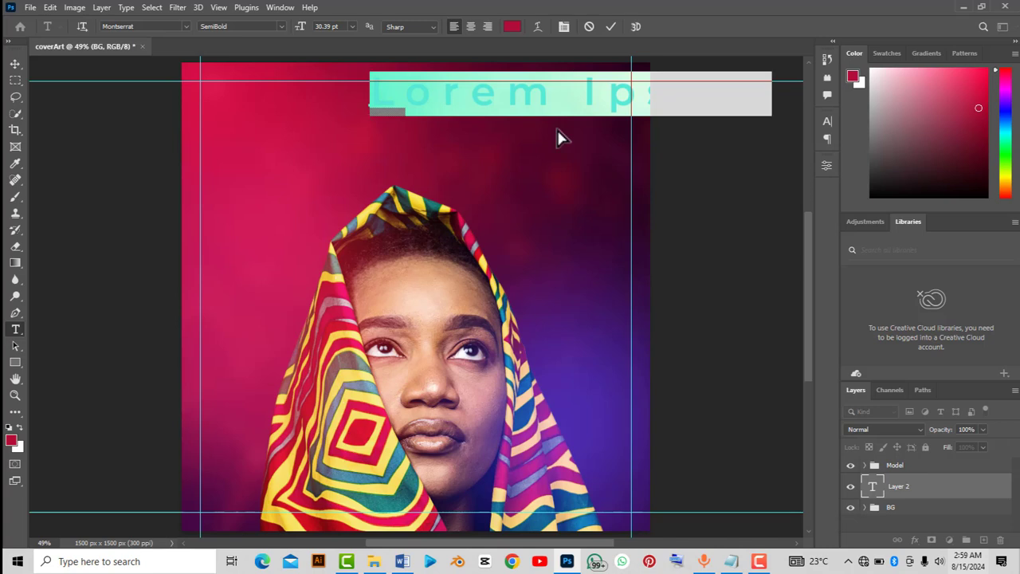
pyautogui.click(352, 28)
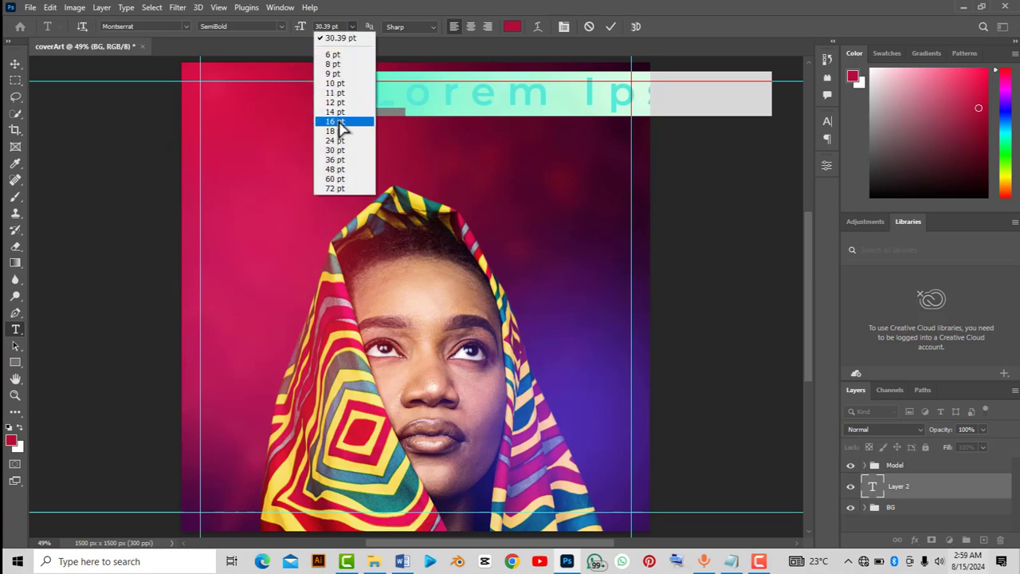
pyautogui.click(339, 122)
pyautogui.click(352, 27)
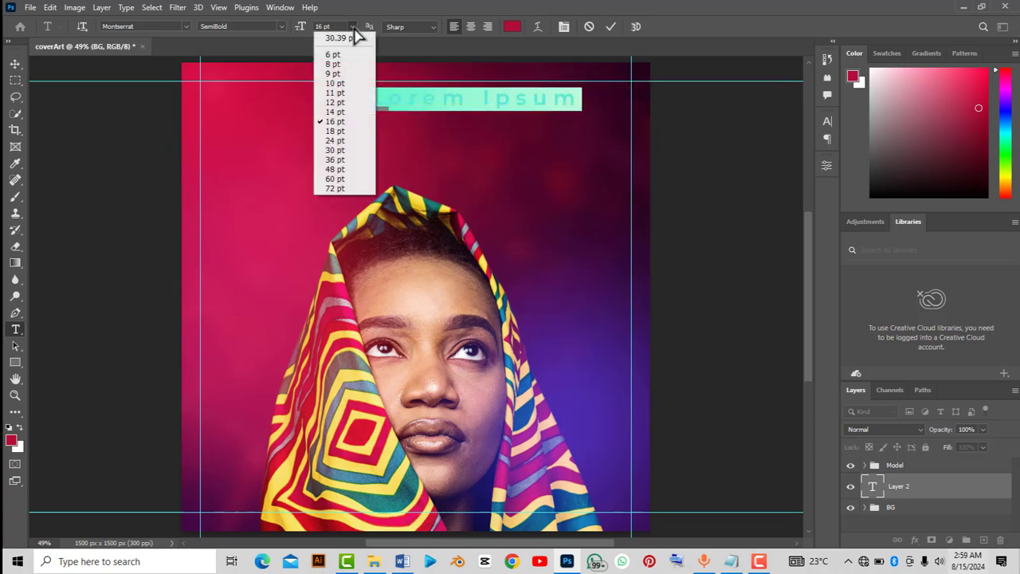
pyautogui.click(334, 73)
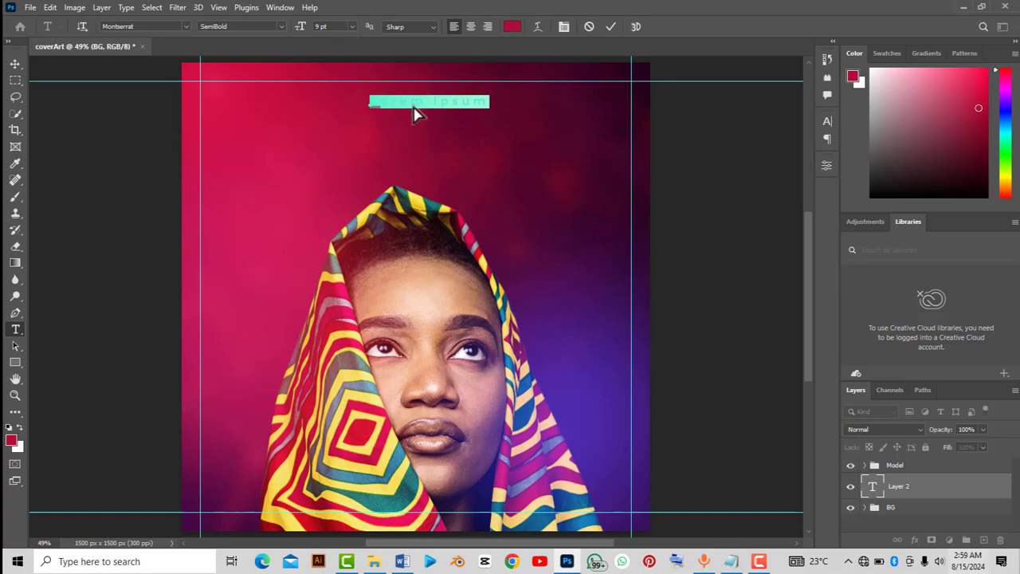
pyautogui.hotkey('ctrl', 'v')
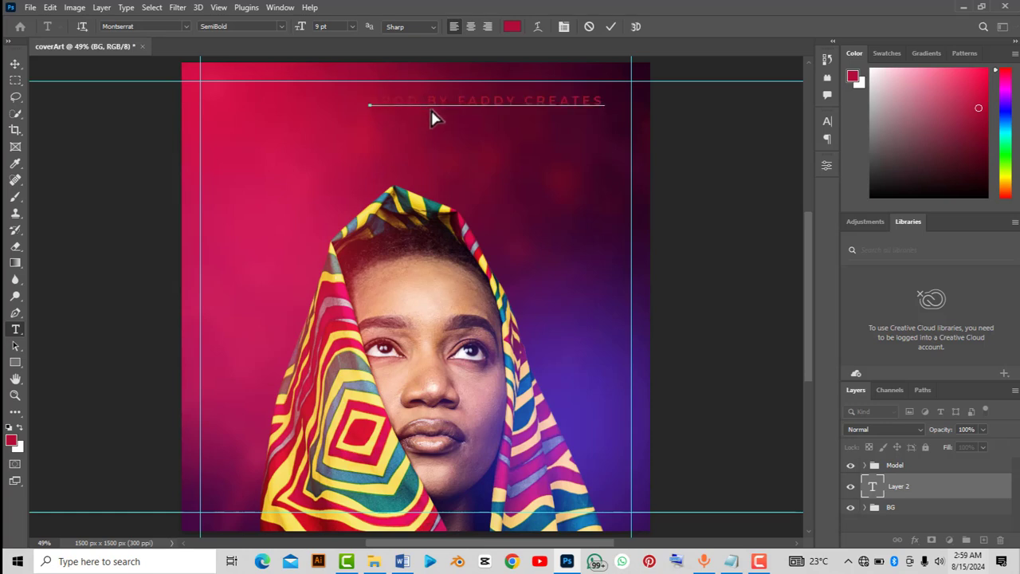
# - Recolour the "PROD BY FADDY CREATES" text to white (ffffff)
pyautogui.moveTo(609, 108); pyautogui.dragTo(353, 119)
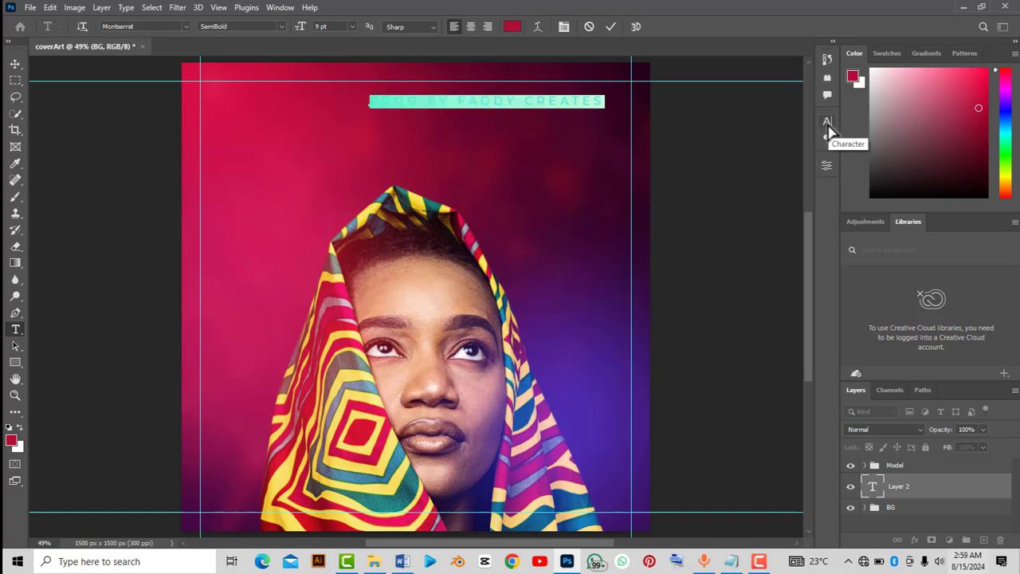
pyautogui.click(279, 8)
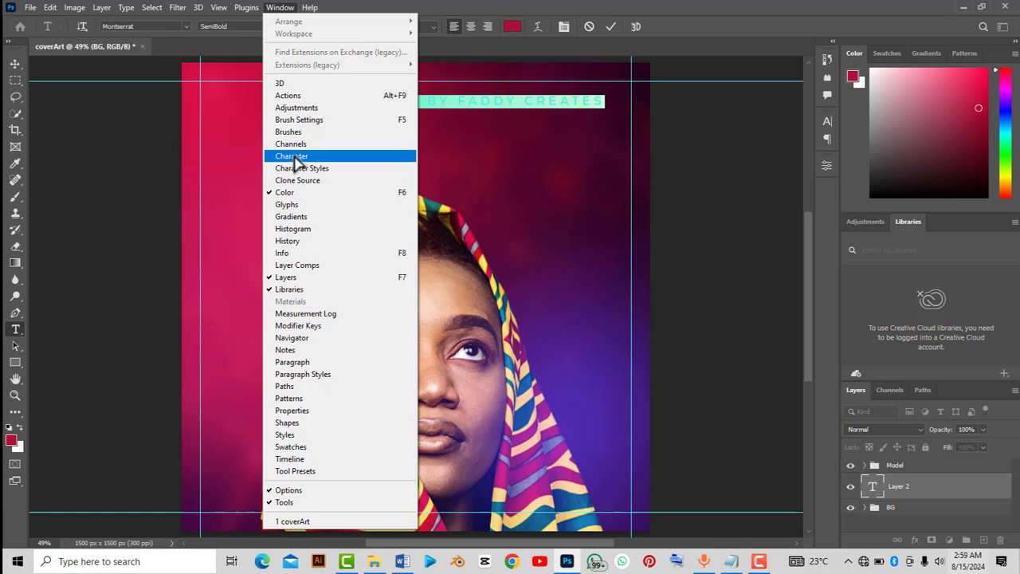
pyautogui.click(827, 124)
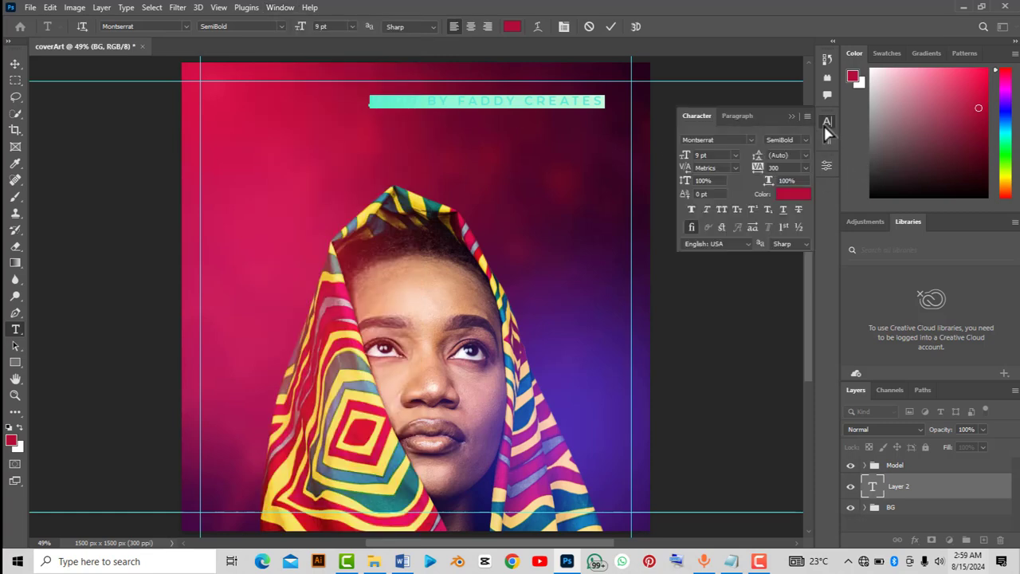
pyautogui.click(801, 199)
pyautogui.write('ffffff')
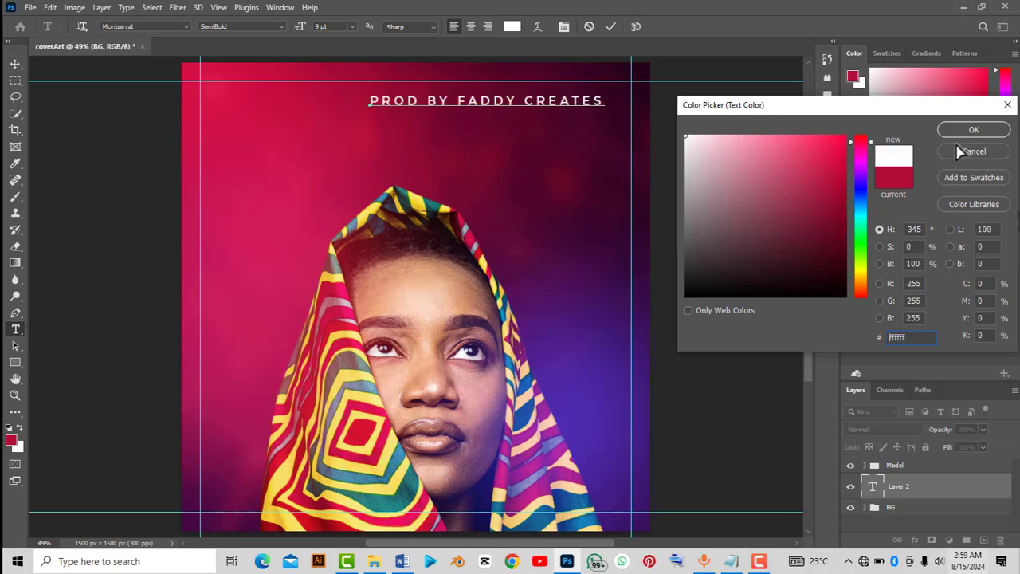
pyautogui.click(974, 129)
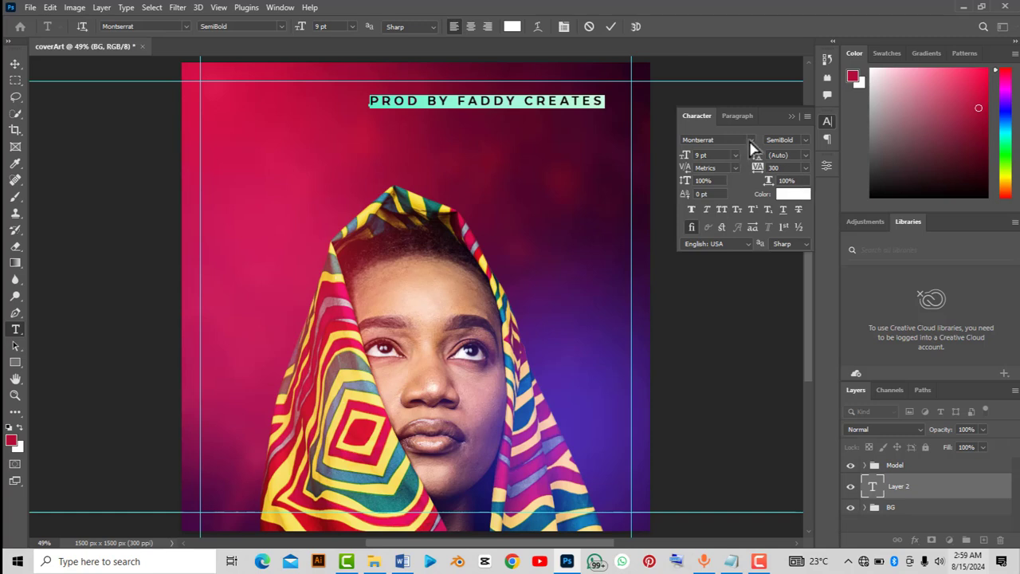
pyautogui.click(806, 142)
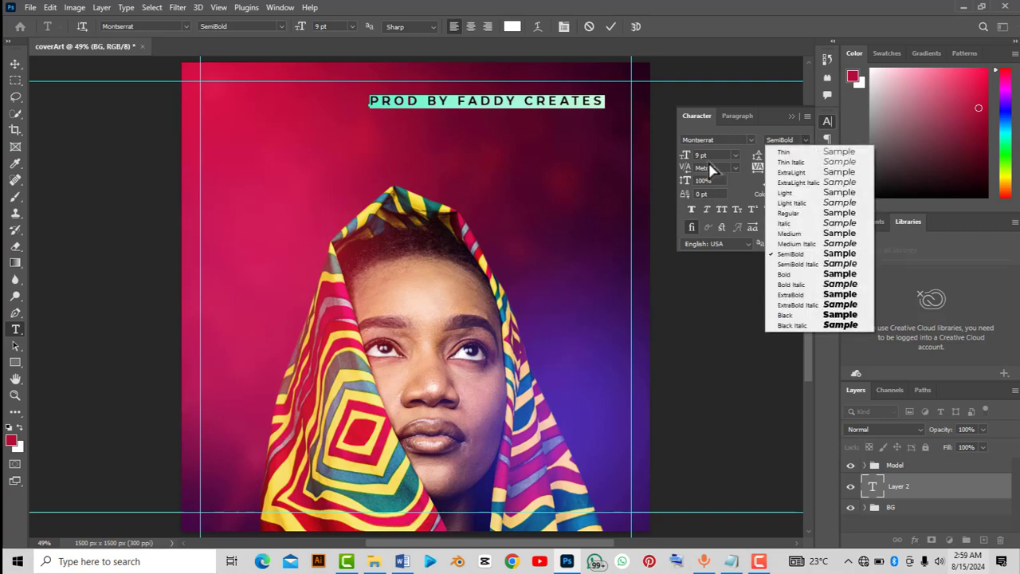
pyautogui.click(807, 143)
pyautogui.click(808, 144)
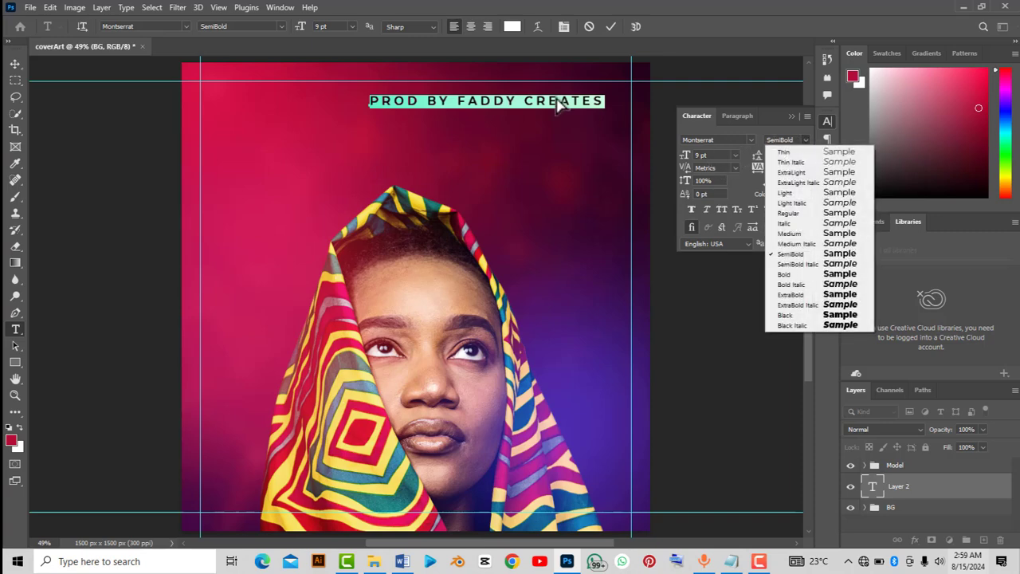
# - Move the PROD BY FADDY CREATES text layer above the Model group in the layer stack
pyautogui.click(757, 270)
pyautogui.click(757, 269)
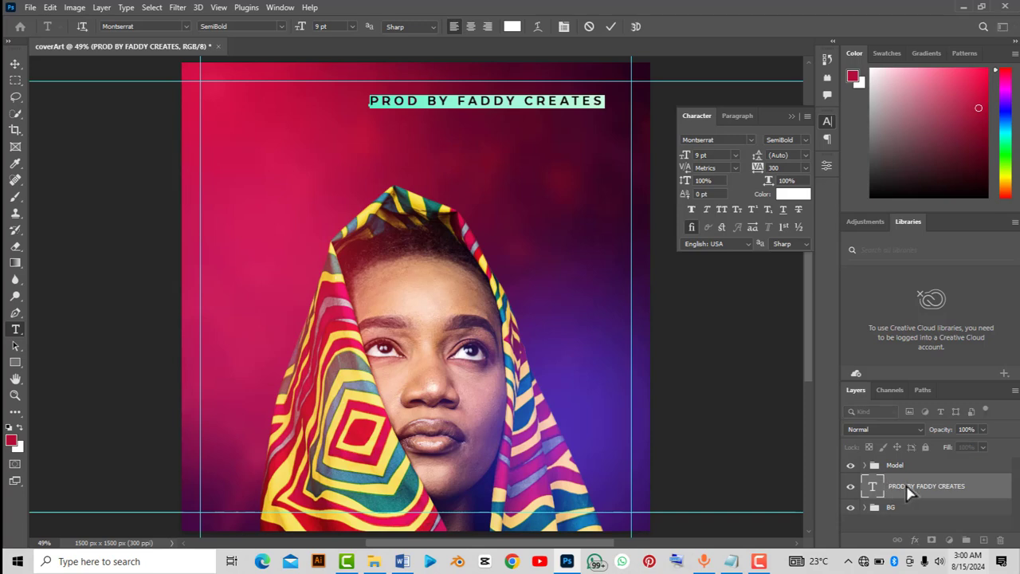
pyautogui.moveTo(903, 487); pyautogui.dragTo(901, 464)
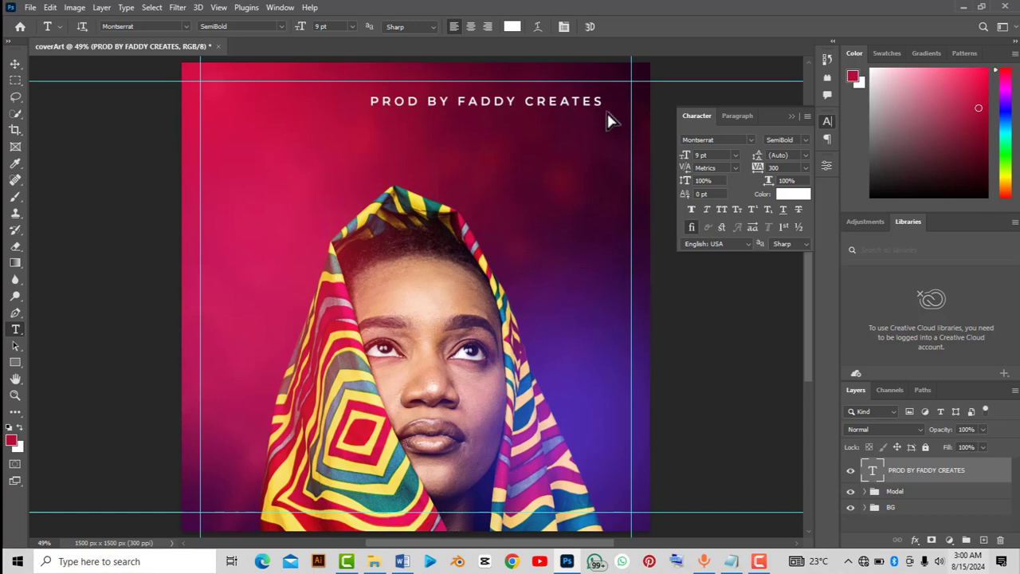
pyautogui.moveTo(604, 110); pyautogui.dragTo(343, 114)
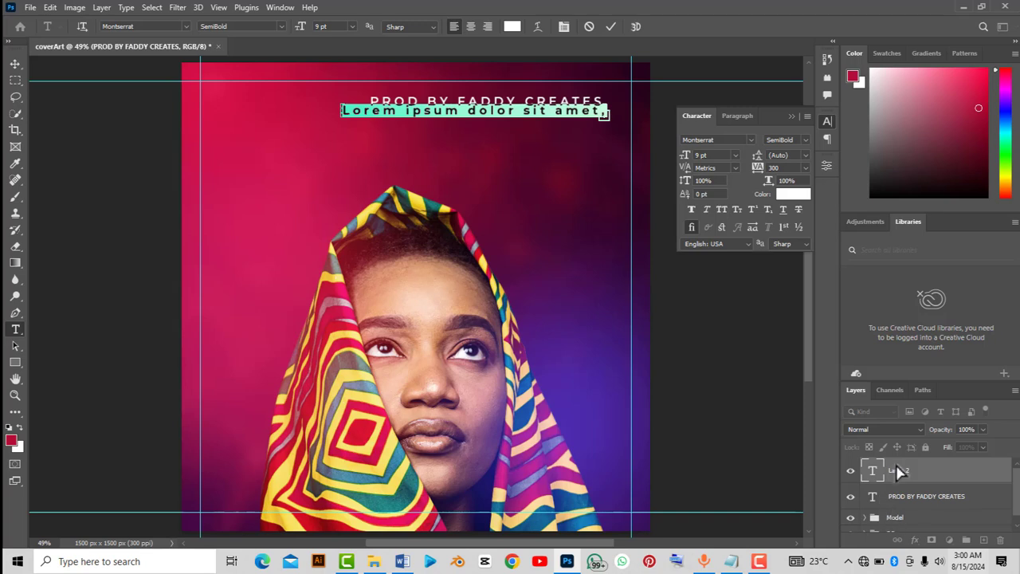
pyautogui.press('BackSpace')
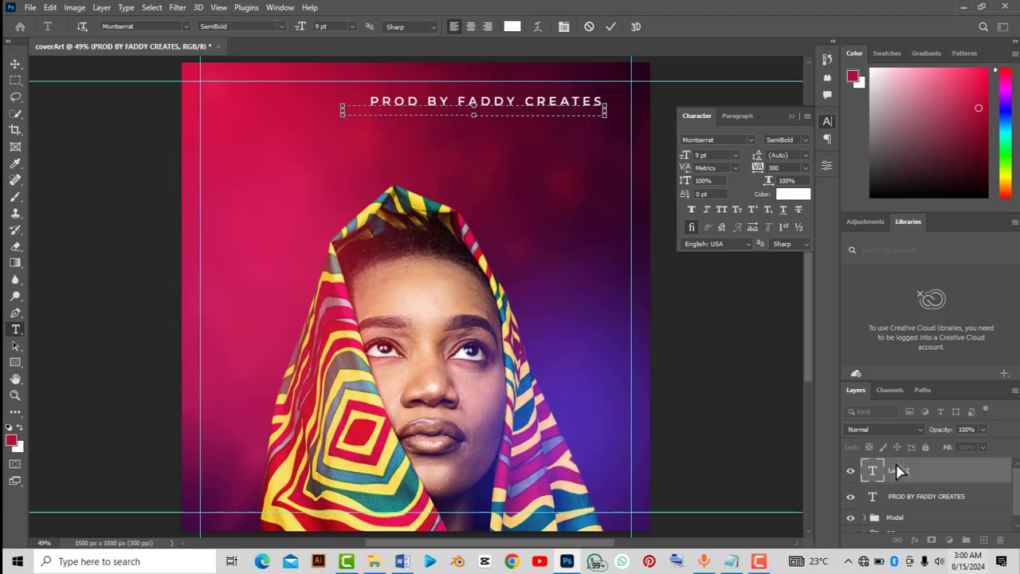
pyautogui.click(911, 474)
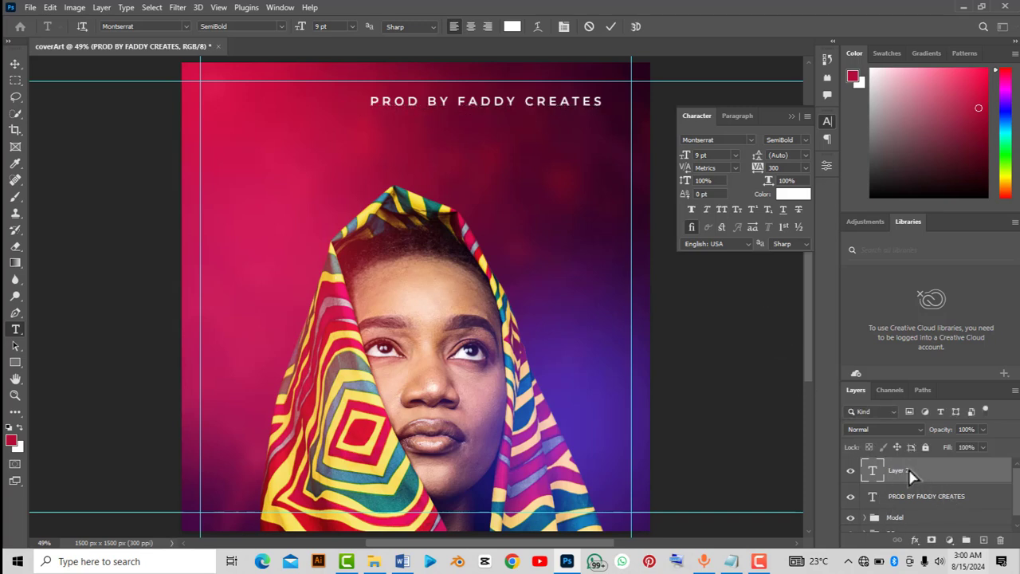
pyautogui.press('Delete')
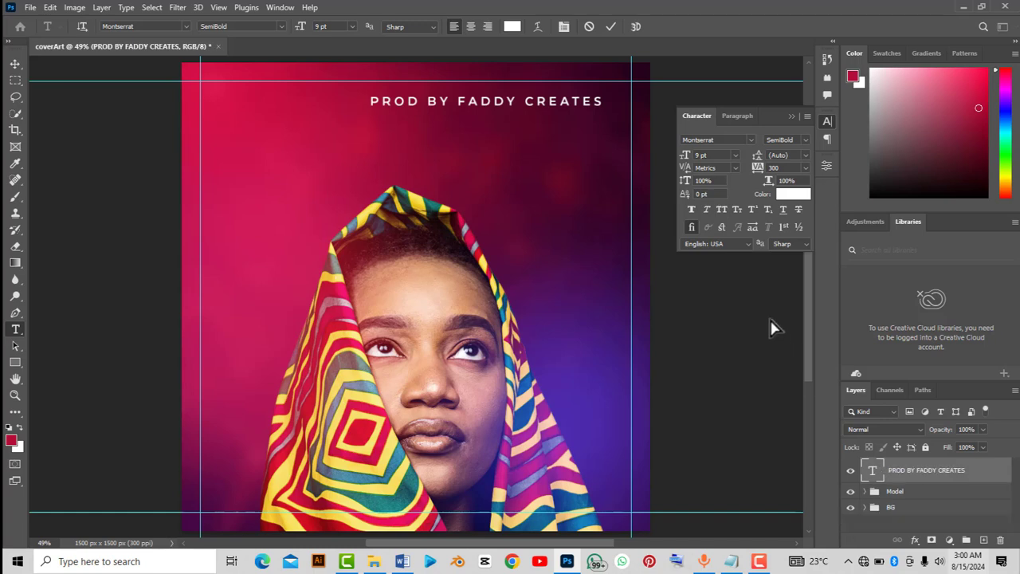
# - Set the "PROD BY FADDY CREATES" text to a tracking of 100 and a font size of 8 pt
pyautogui.click(953, 515)
pyautogui.doubleClick(870, 472)
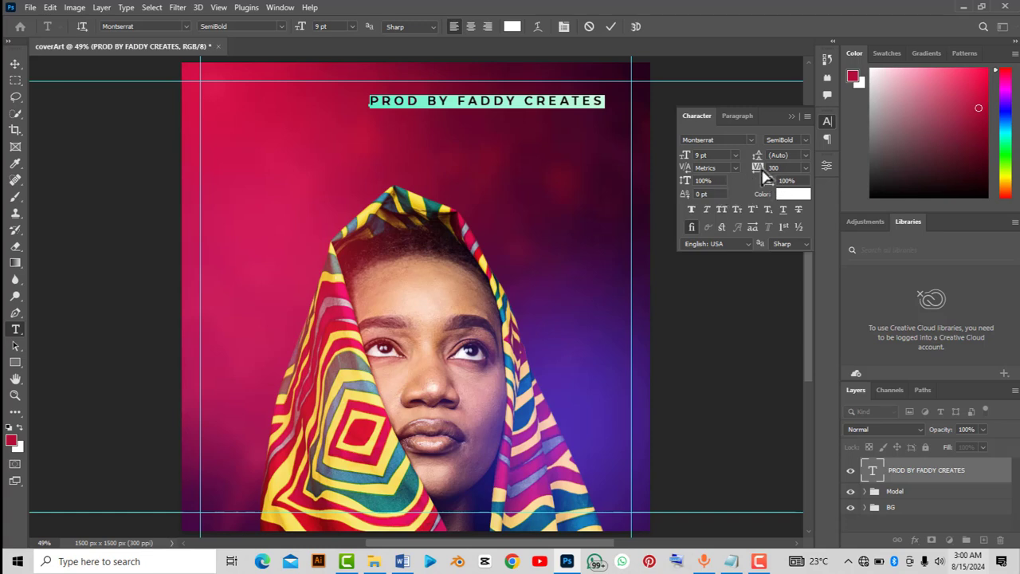
pyautogui.moveTo(762, 169); pyautogui.dragTo(760, 169)
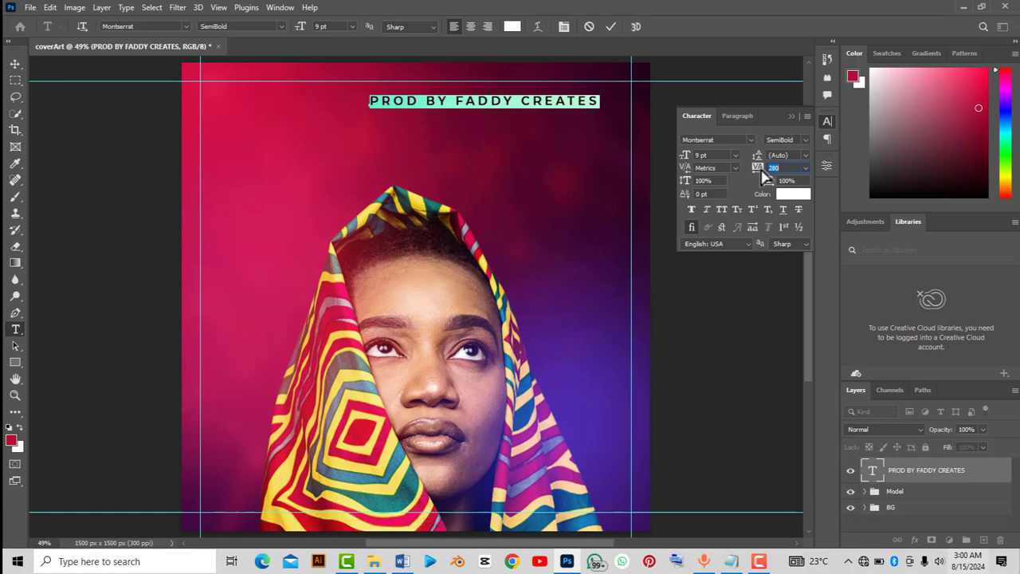
pyautogui.moveTo(761, 169); pyautogui.dragTo(760, 172)
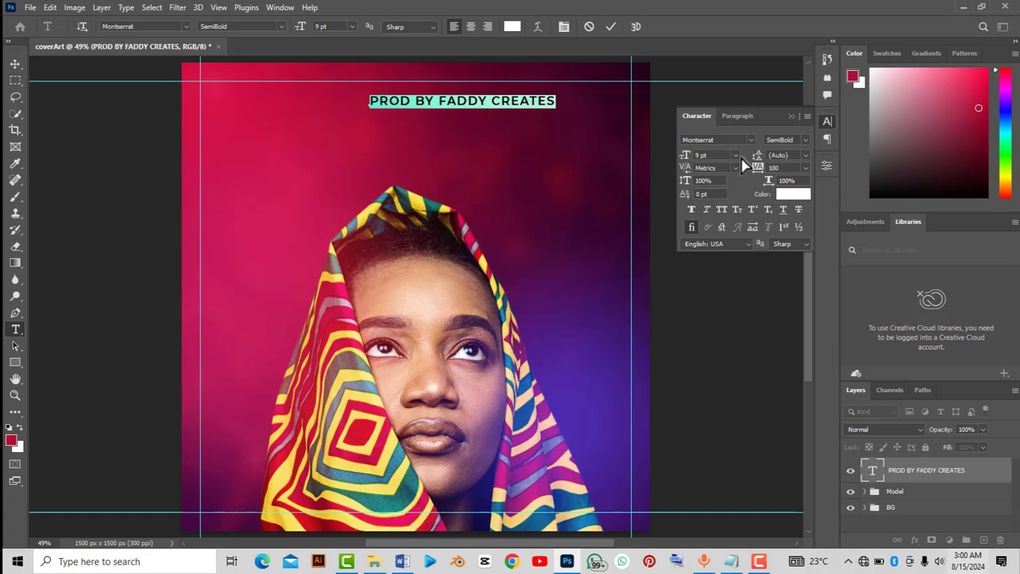
pyautogui.click(735, 155)
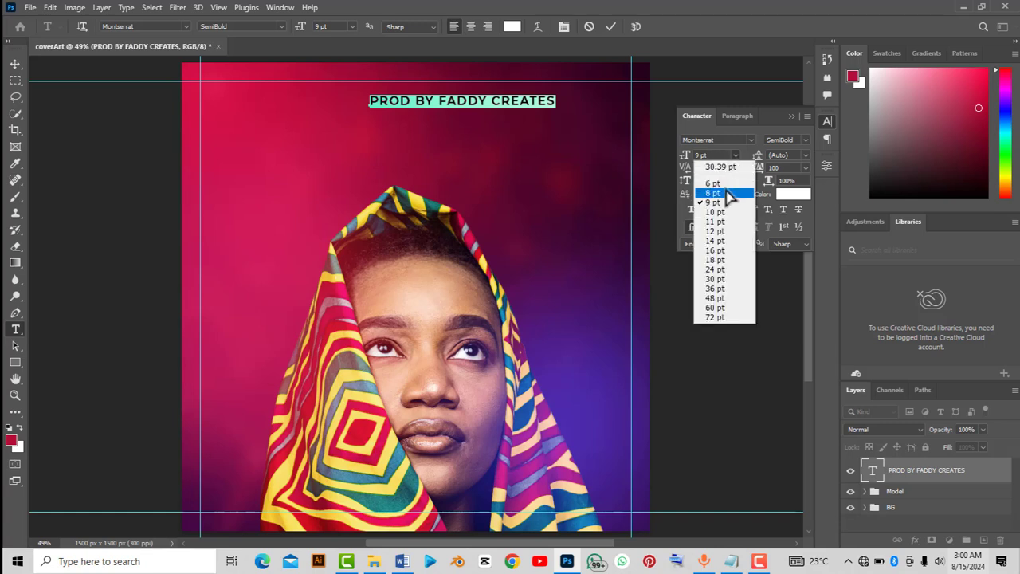
pyautogui.click(724, 195)
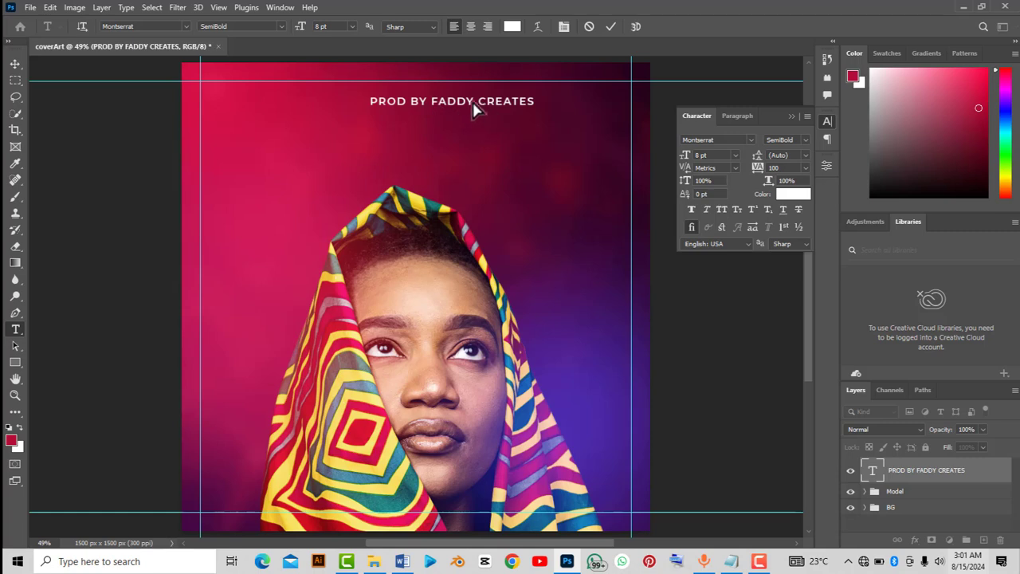
pyautogui.hotkey('ctrl', 'Return')
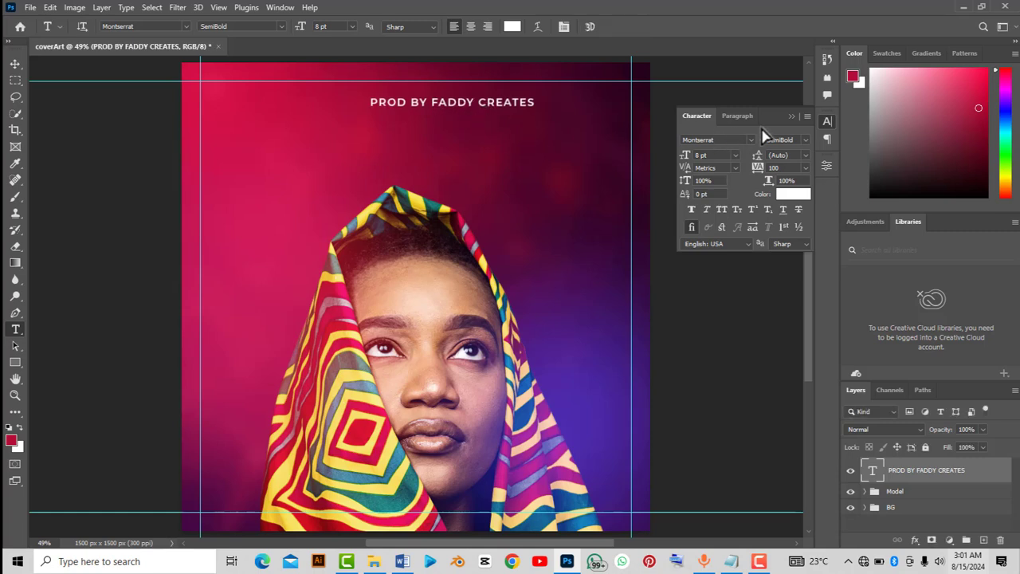
pyautogui.click(791, 117)
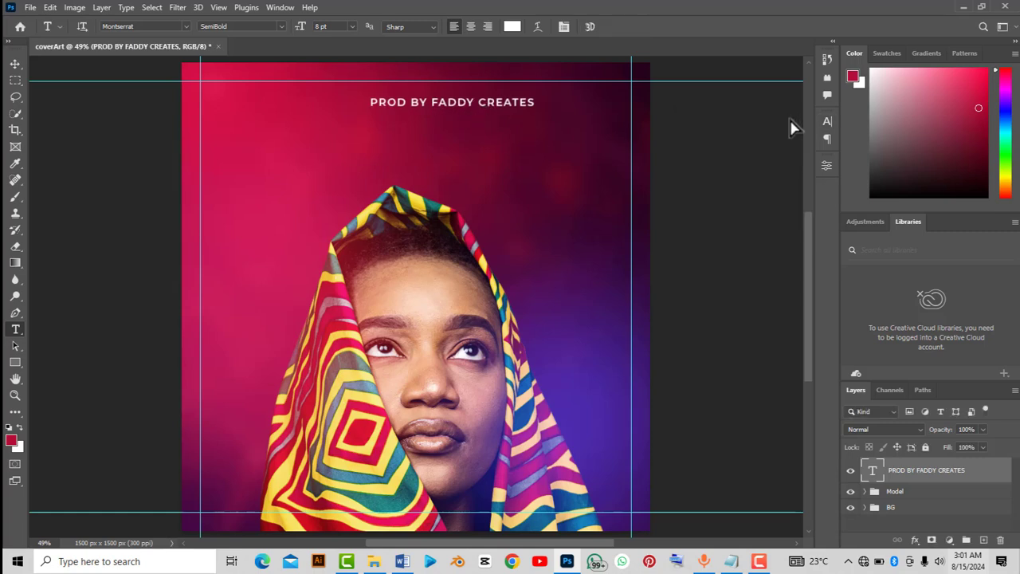
# - Centre the "PROD BY FADDY CREATES" text horizontally on the whole canvas and clear the selection
pyautogui.press('v')
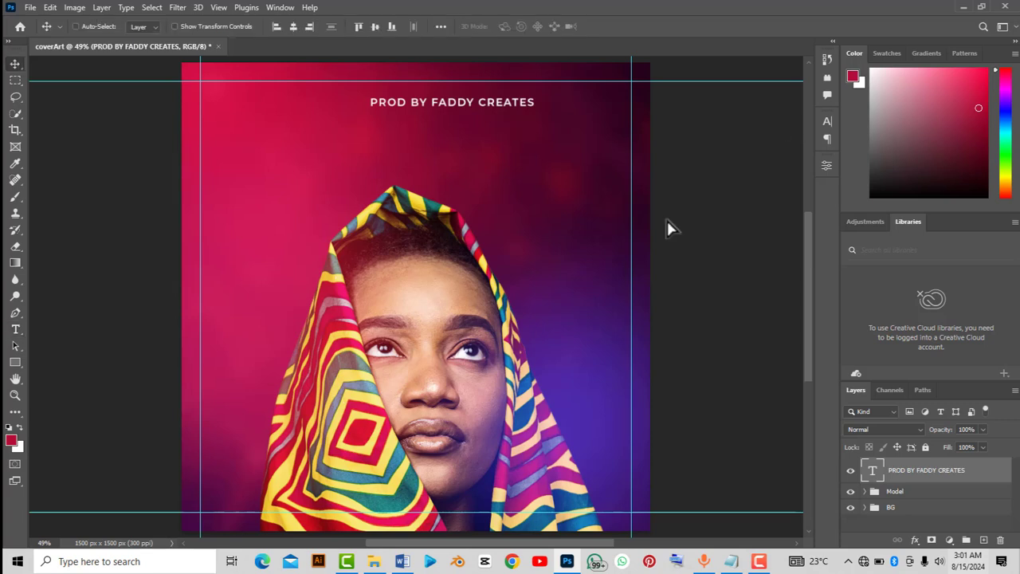
pyautogui.hotkey('ctrl', 'a')
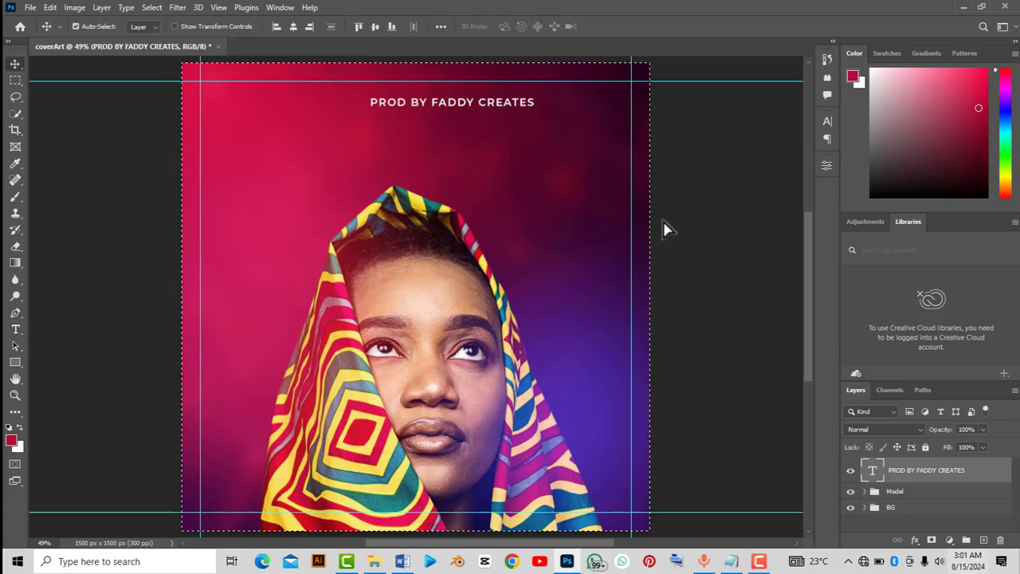
pyautogui.click(294, 27)
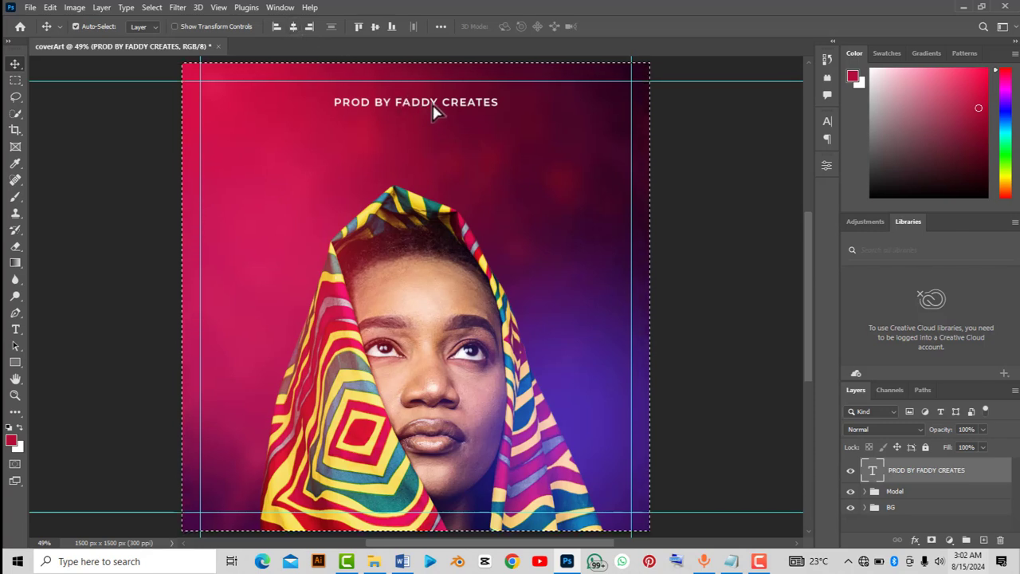
pyautogui.press('Down')
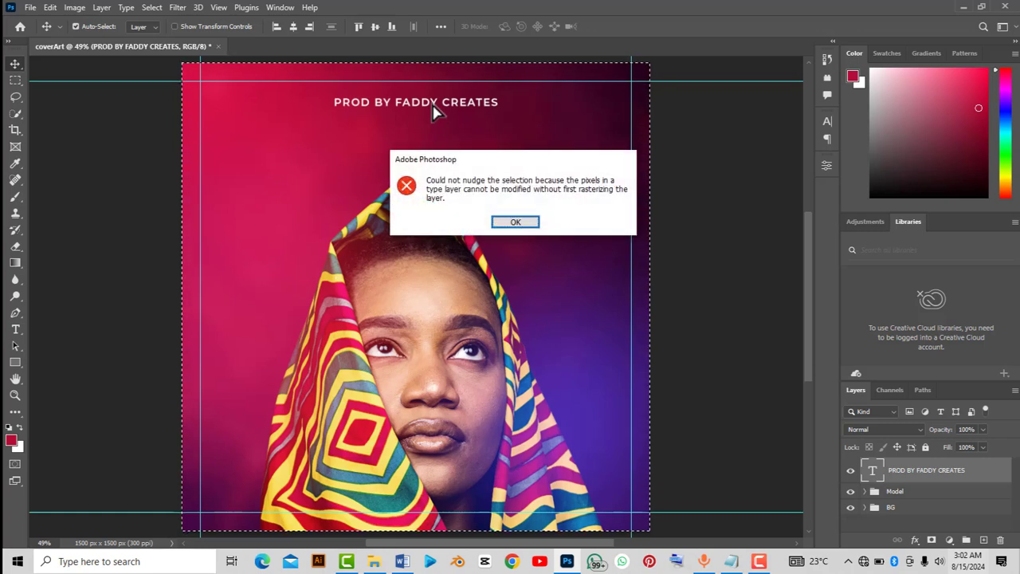
pyautogui.click(505, 221)
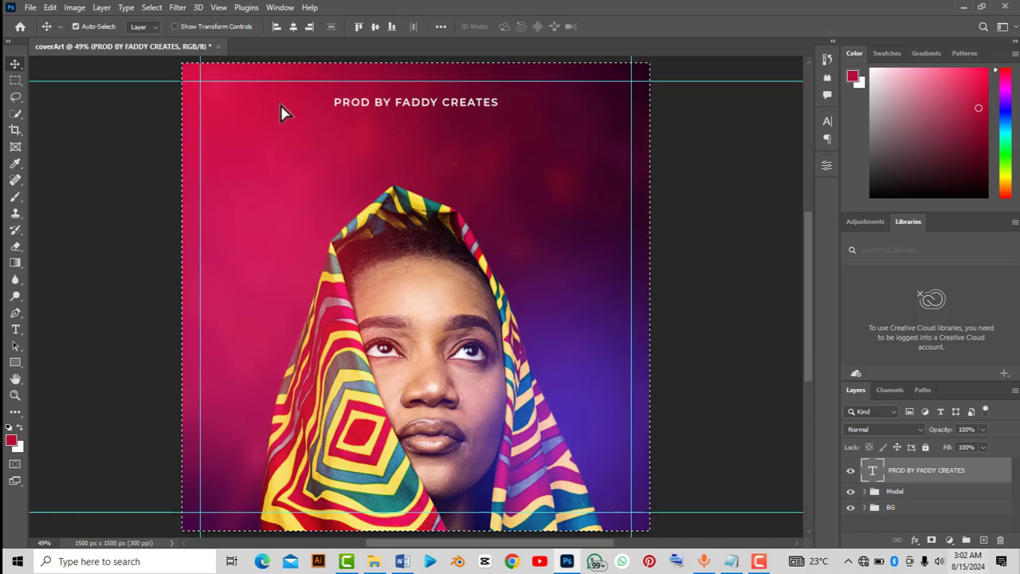
pyautogui.hotkey('ctrl', 'd')
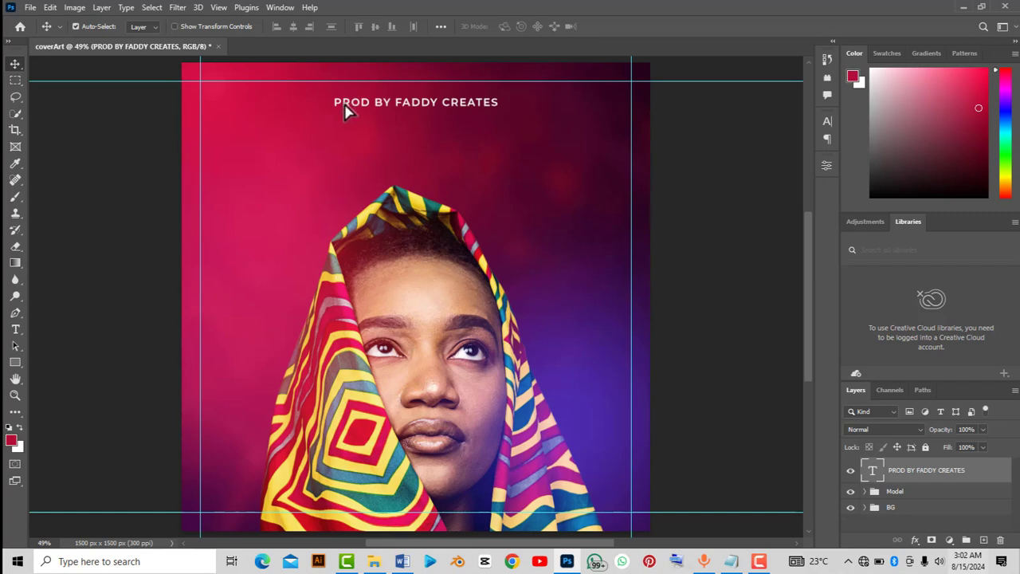
# - Nudge the "PROD BY FADDY CREATES" text up until it sits just below the upper margin guide
pyautogui.press('Up')
pyautogui.press('Up')
pyautogui.press('Up')
pyautogui.press('Up')
pyautogui.press('Up')
pyautogui.press('Up')
pyautogui.press('Up')
pyautogui.press('Up')
pyautogui.press('Up')
pyautogui.press('Up')
pyautogui.press('Up')
pyautogui.press('Up')
pyautogui.press('Up')
pyautogui.press('Up')
pyautogui.press('Up')
pyautogui.press('Up')
pyautogui.press('Up')
pyautogui.press('Up')
pyautogui.press('Up')
pyautogui.press('Up')
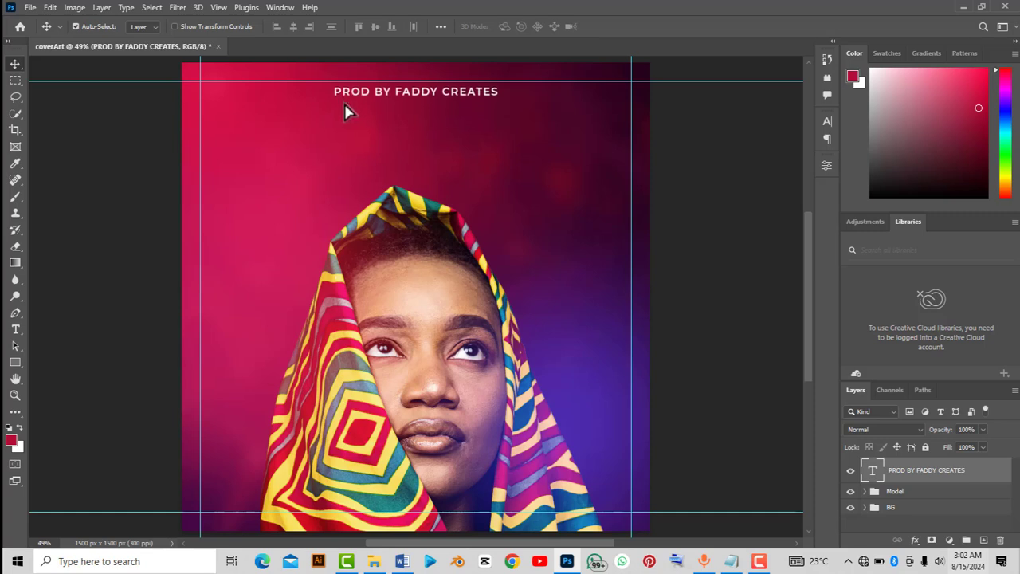
pyautogui.press('Up')
pyautogui.press('Up')
pyautogui.press('Up')
pyautogui.press('Up')
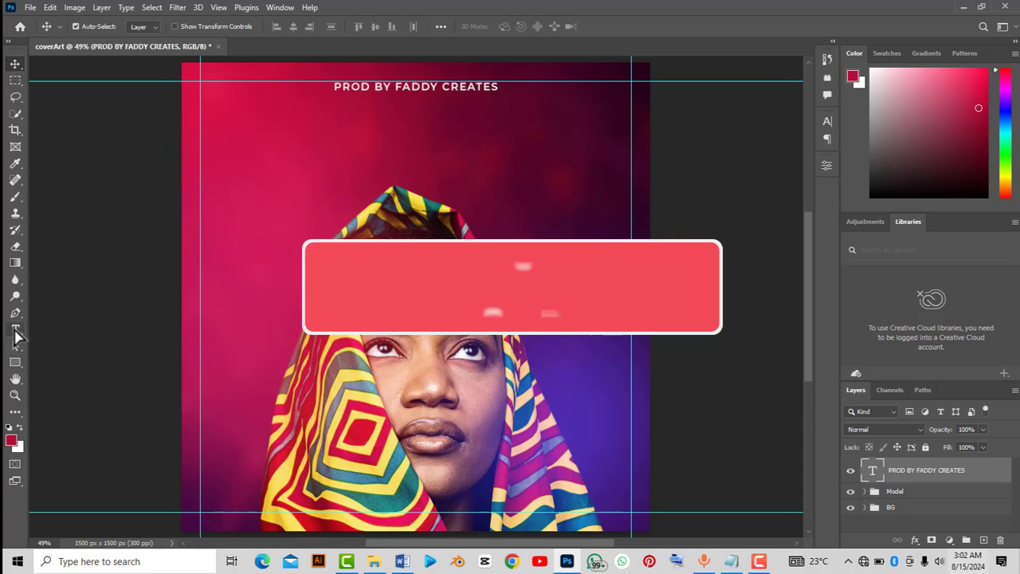
# - Add a new text line reading "Testify" between the credit line and the headscarf
pyautogui.press('t')
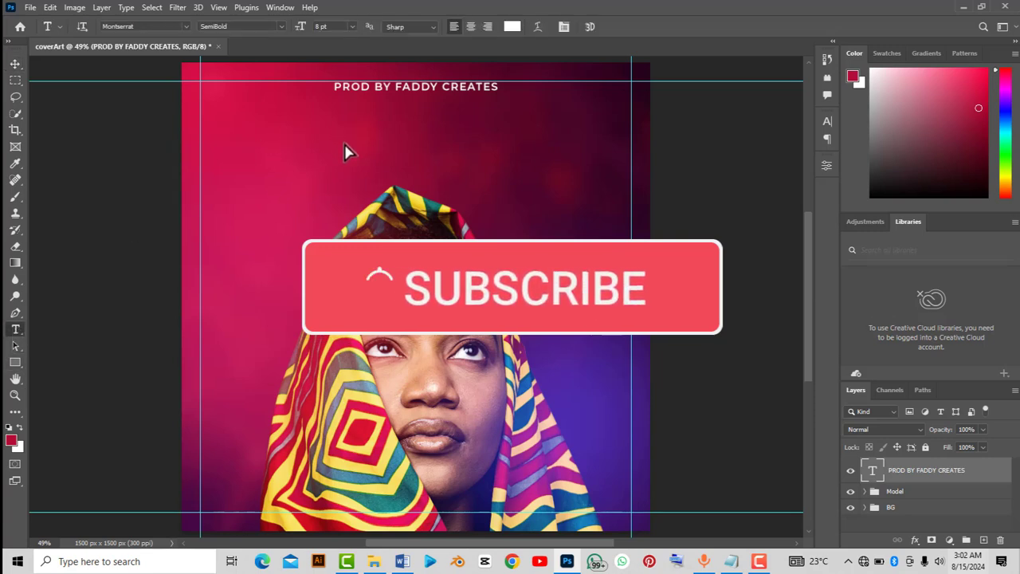
pyautogui.click(345, 144)
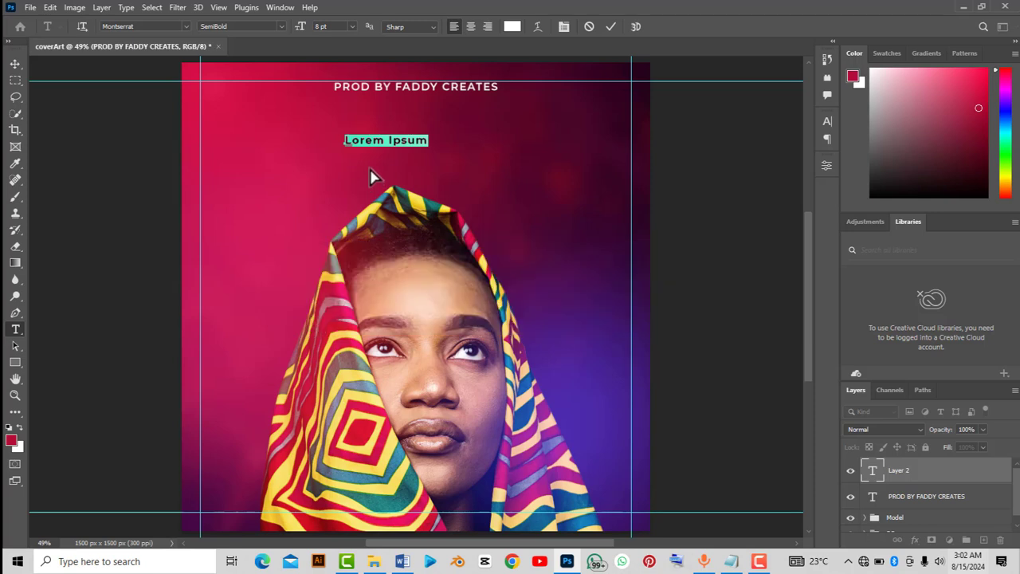
pyautogui.press('BackSpace')
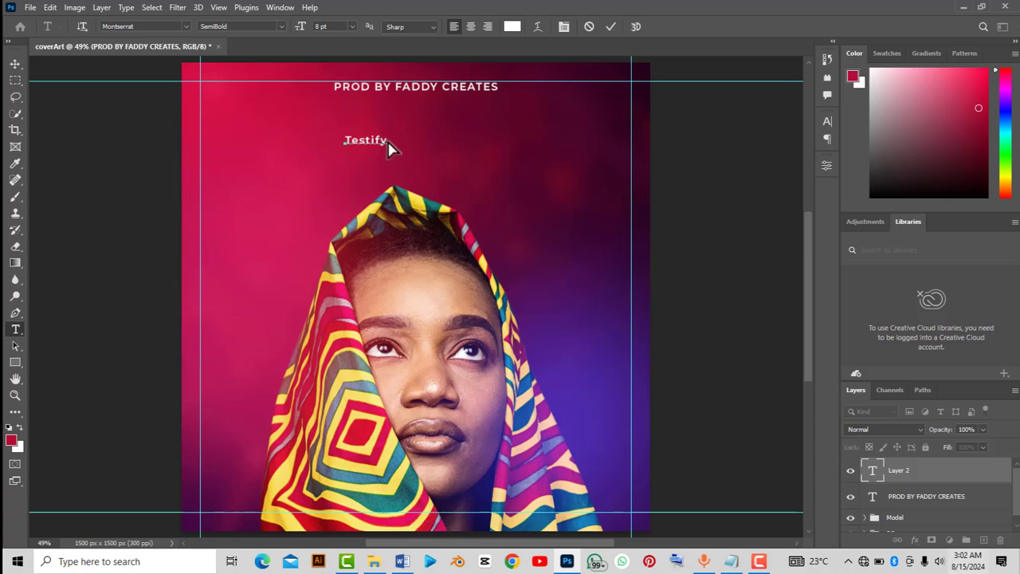
# - Change the font of the "Testify" title to Bizantheum Regular
pyautogui.moveTo(384, 148); pyautogui.dragTo(292, 160)
pyautogui.click(827, 124)
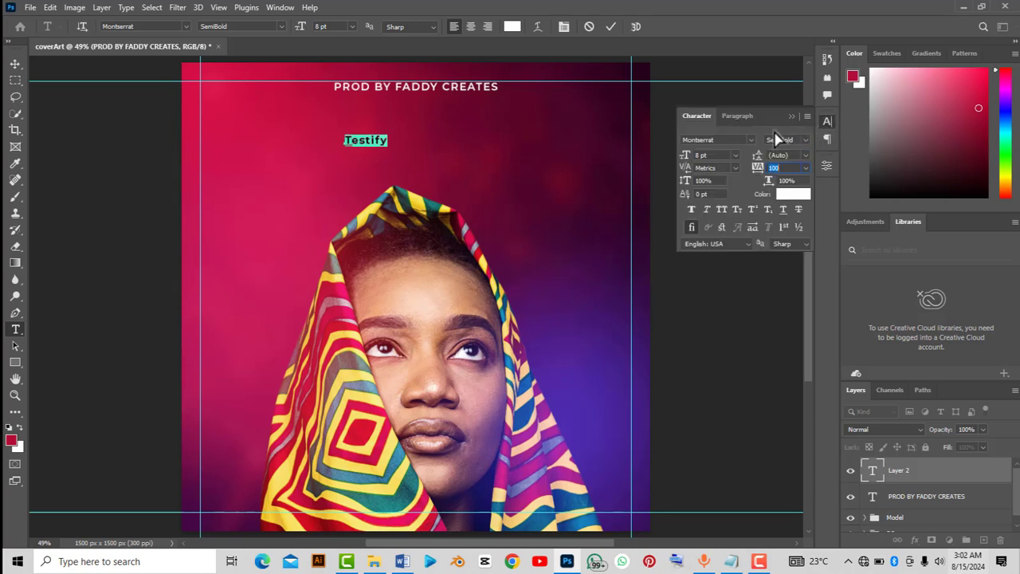
pyautogui.click(773, 167)
pyautogui.click(687, 140)
pyautogui.write('b')
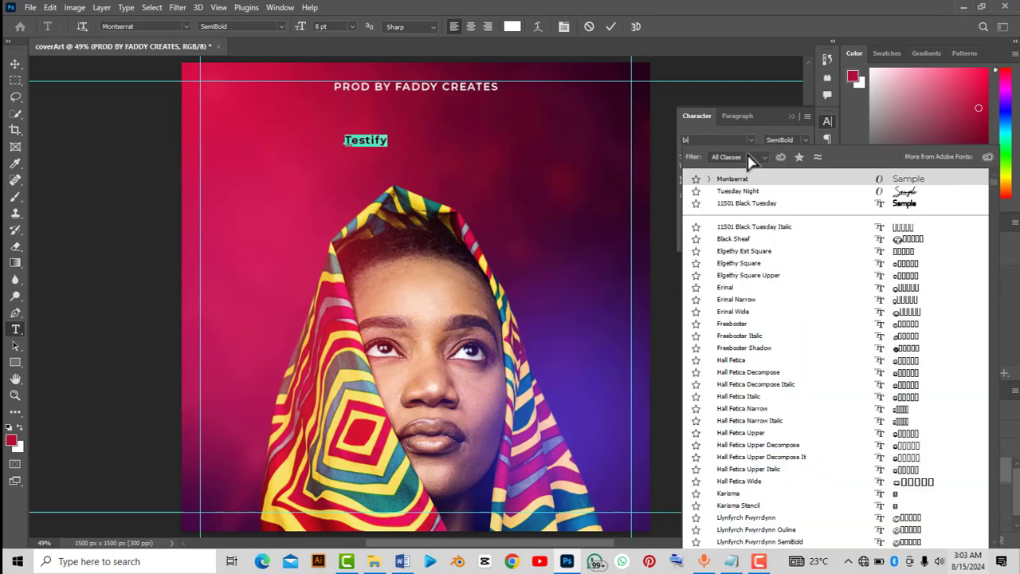
pyautogui.write('izantheum')
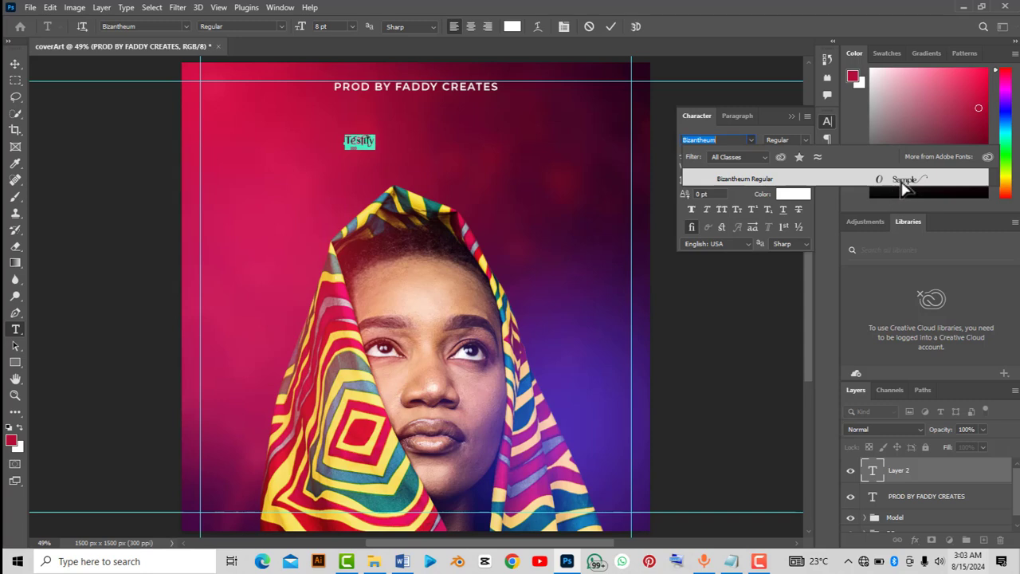
pyautogui.click(904, 184)
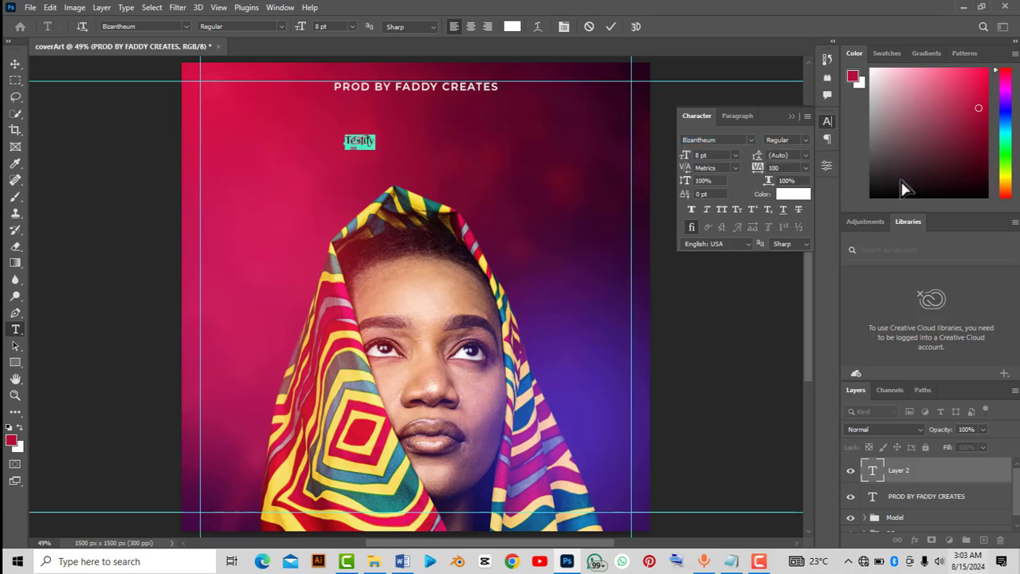
# - Commit the "Testify" text, scale it to about 680% and place it over the tip of the headscarf
pyautogui.click(792, 116)
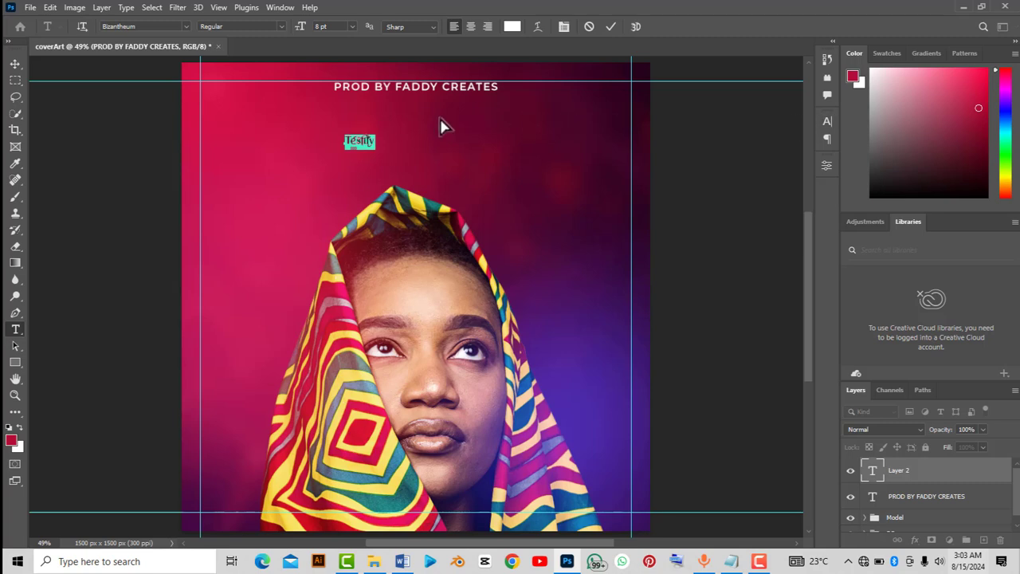
pyautogui.click(582, 161)
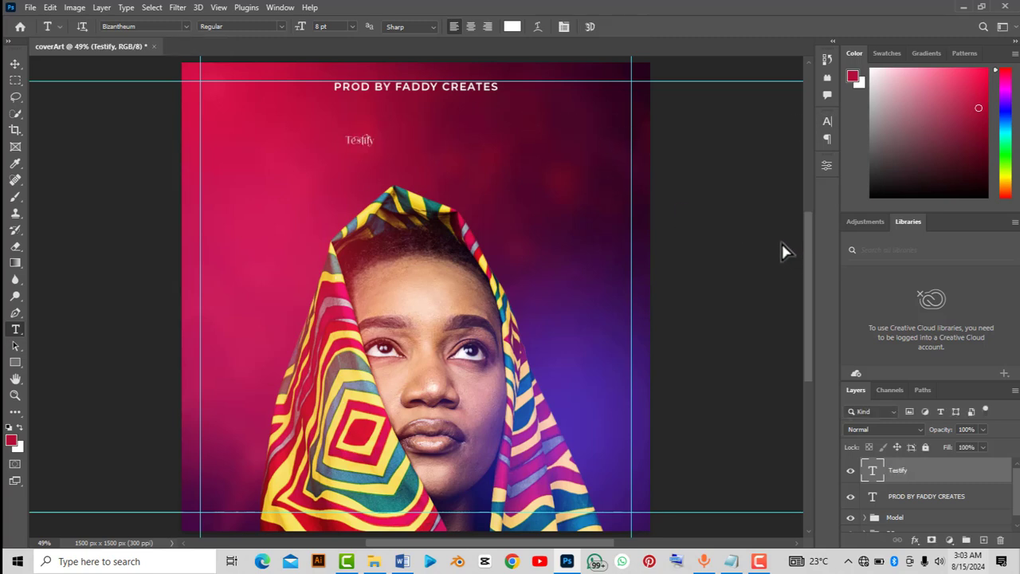
pyautogui.hotkey('ctrl', 't')
pyautogui.moveTo(377, 151); pyautogui.dragTo(559, 240)
pyautogui.moveTo(502, 195); pyautogui.dragTo(466, 189)
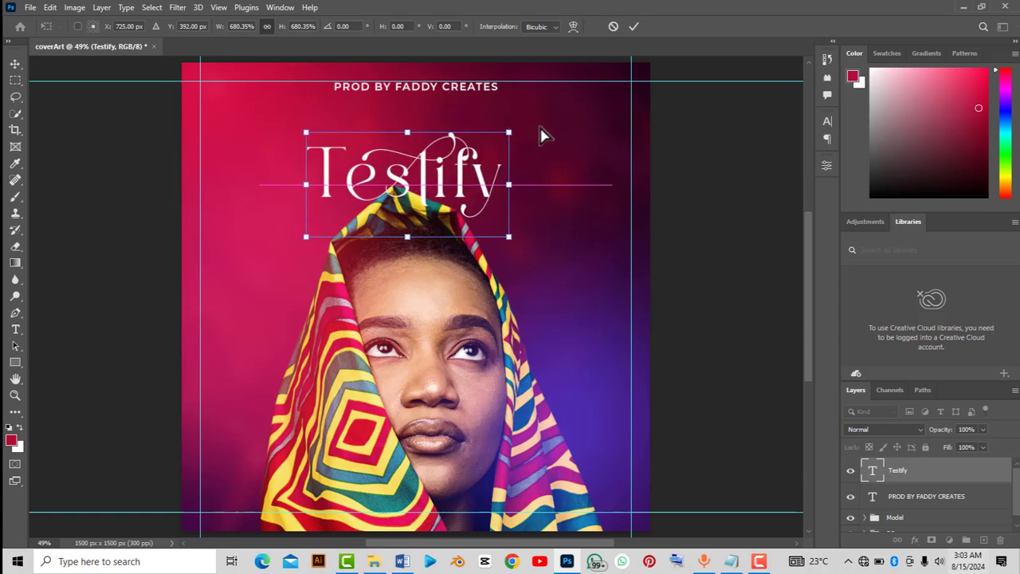
pyautogui.click(633, 27)
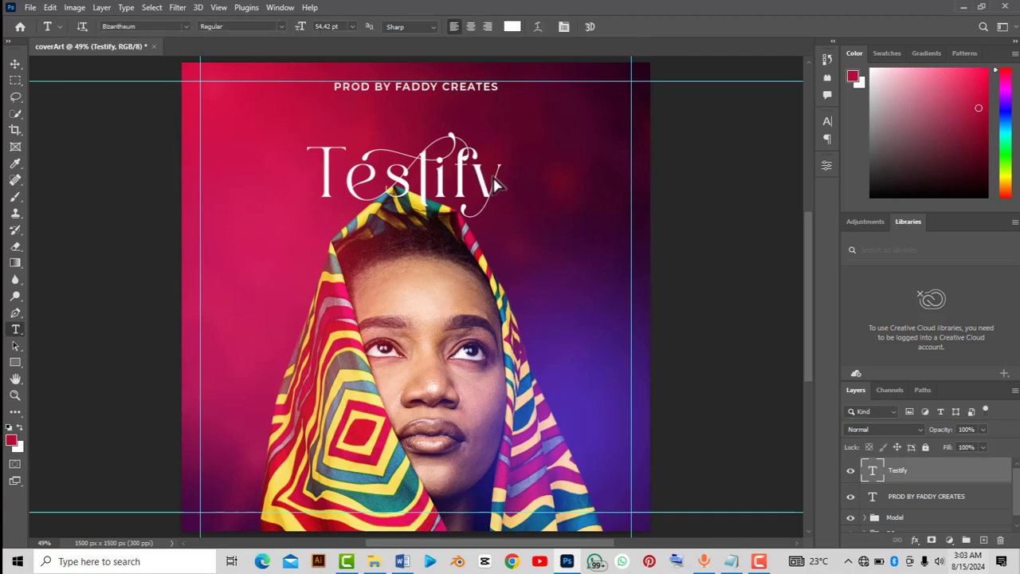
# - Try the Blastimo Regular font on the whole "Testify" title
pyautogui.moveTo(494, 186); pyautogui.dragTo(268, 210)
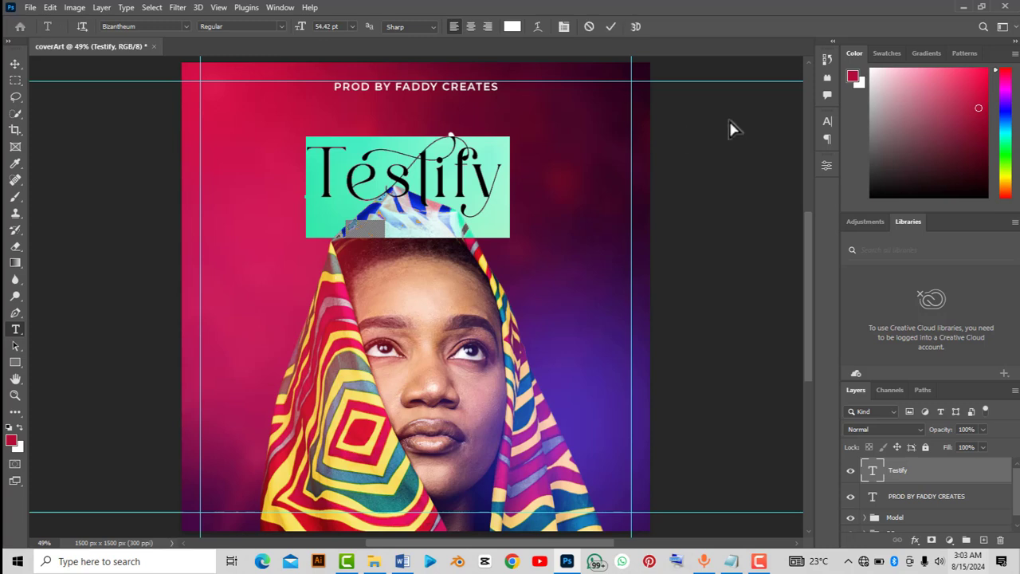
pyautogui.click(828, 139)
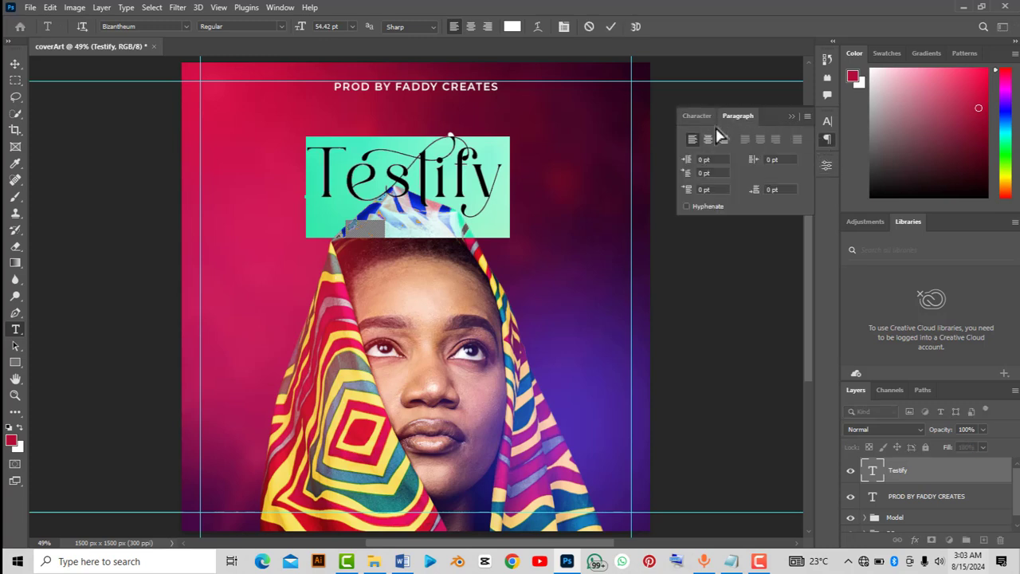
pyautogui.click(829, 124)
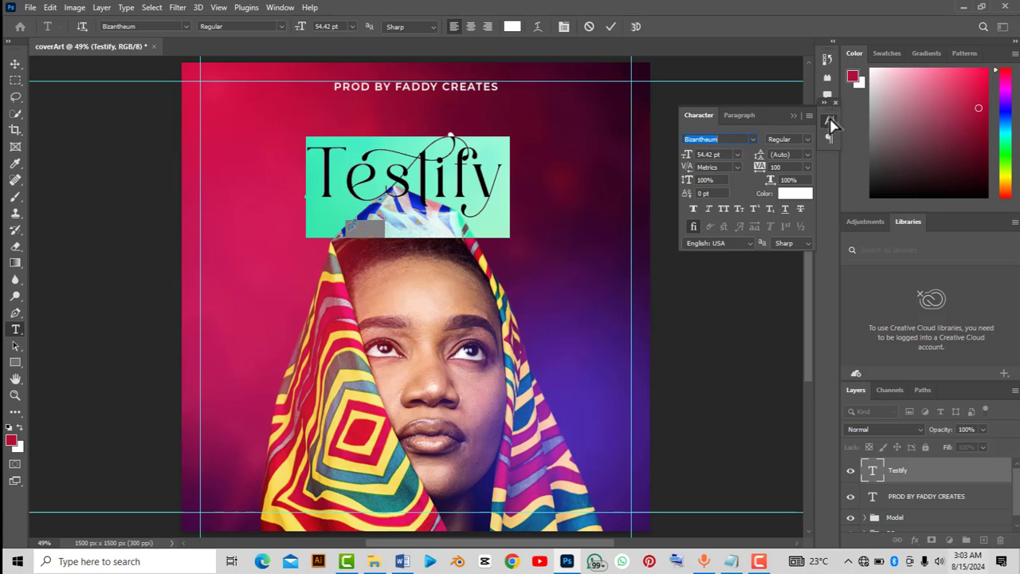
pyautogui.click(830, 123)
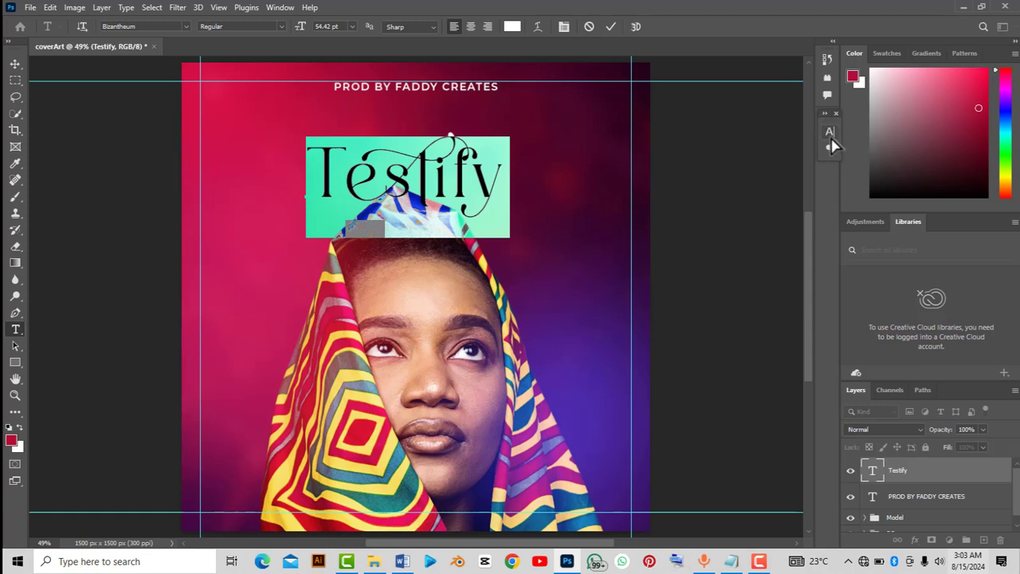
pyautogui.click(829, 129)
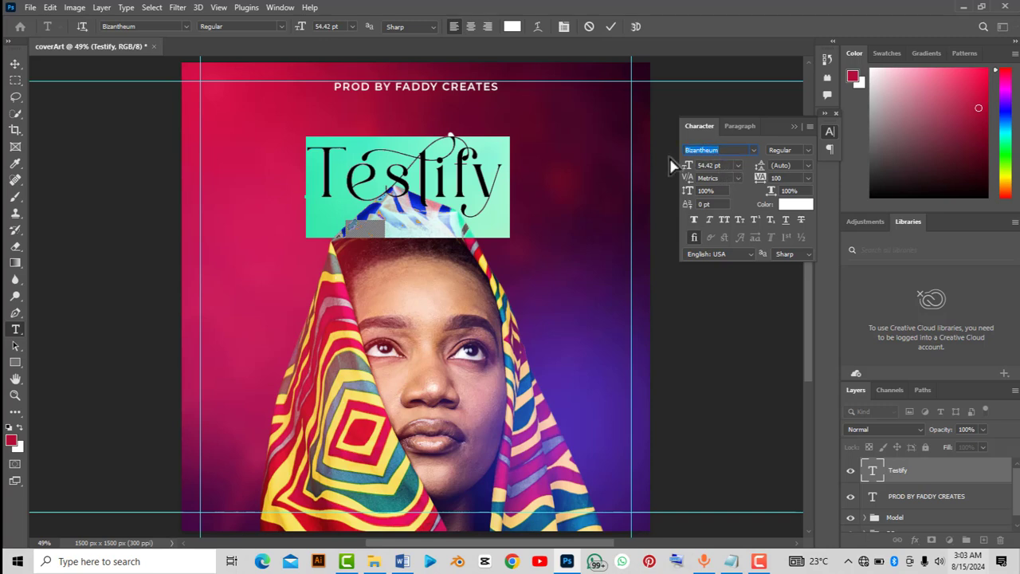
pyautogui.write('bl')
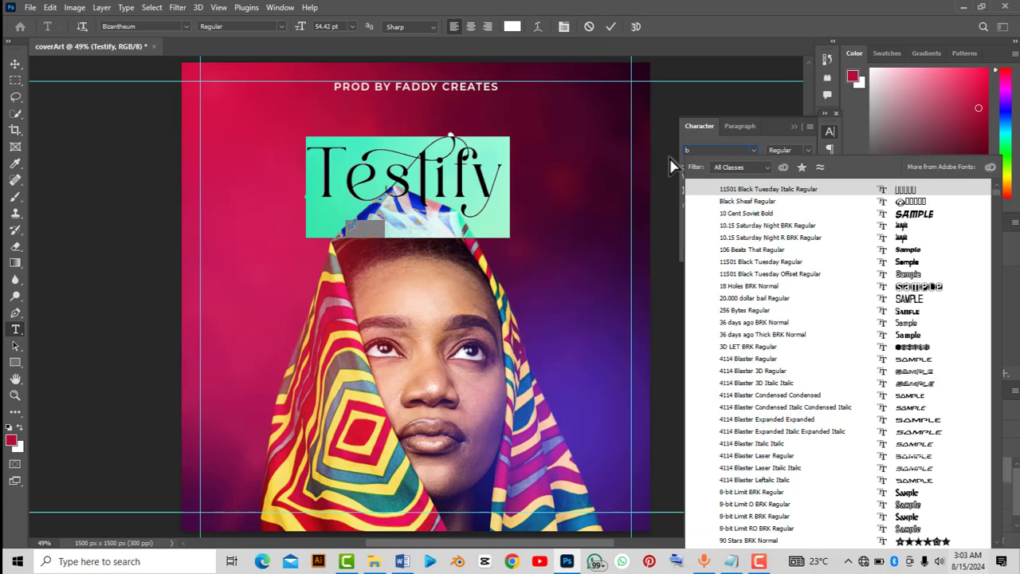
pyautogui.write('ast')
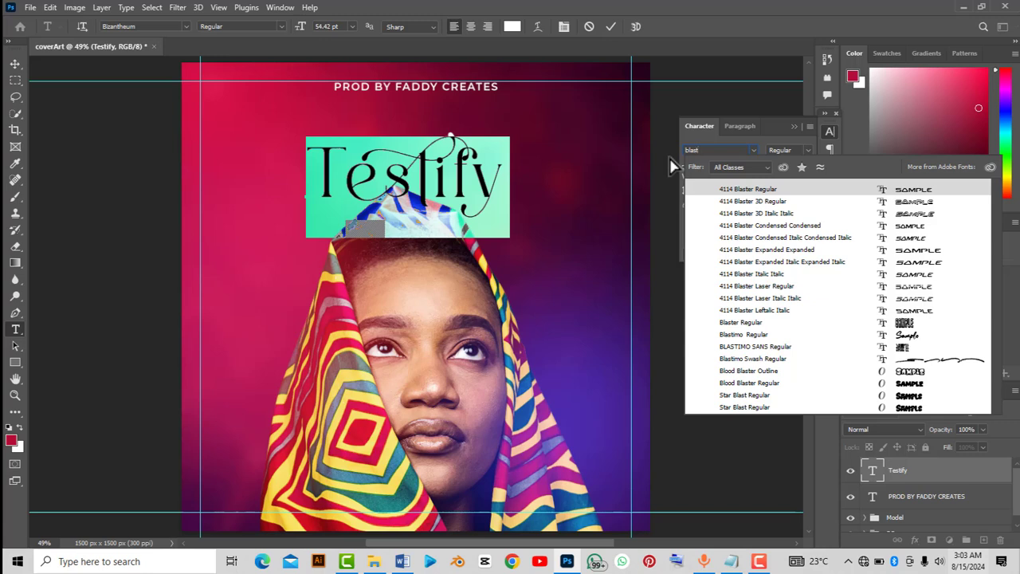
pyautogui.write('imo')
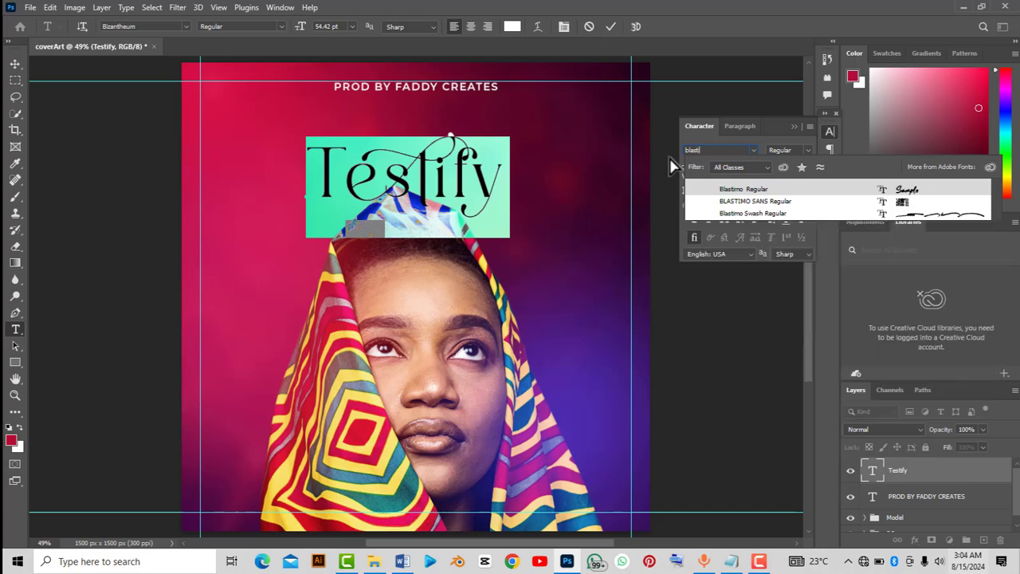
pyautogui.click(730, 191)
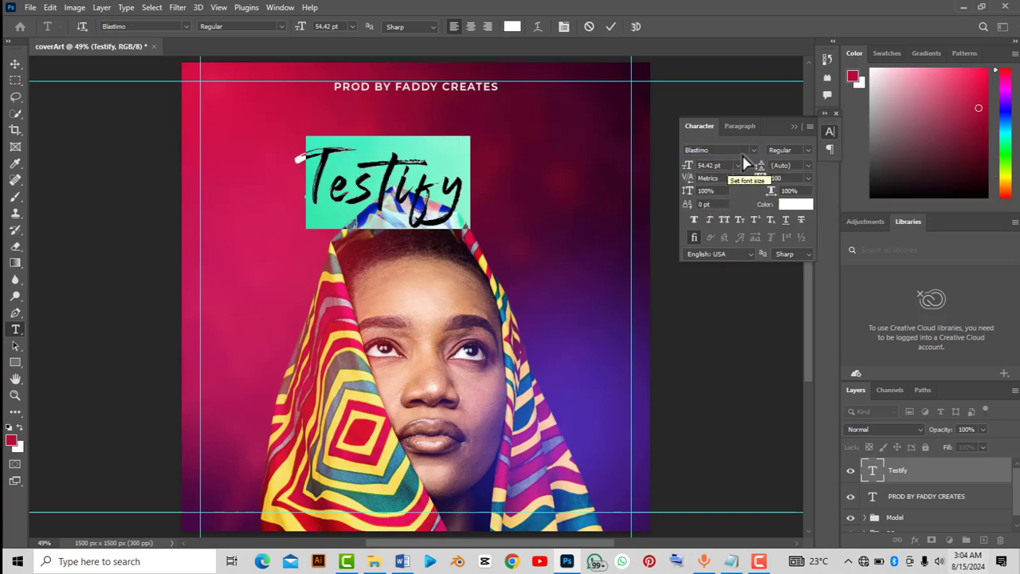
# - Try the Bushido Bold Italic font on the "Testify" title and search the Bushido fonts again
pyautogui.click(743, 153)
pyautogui.write('bu')
pyautogui.write('shido Bold Italic')
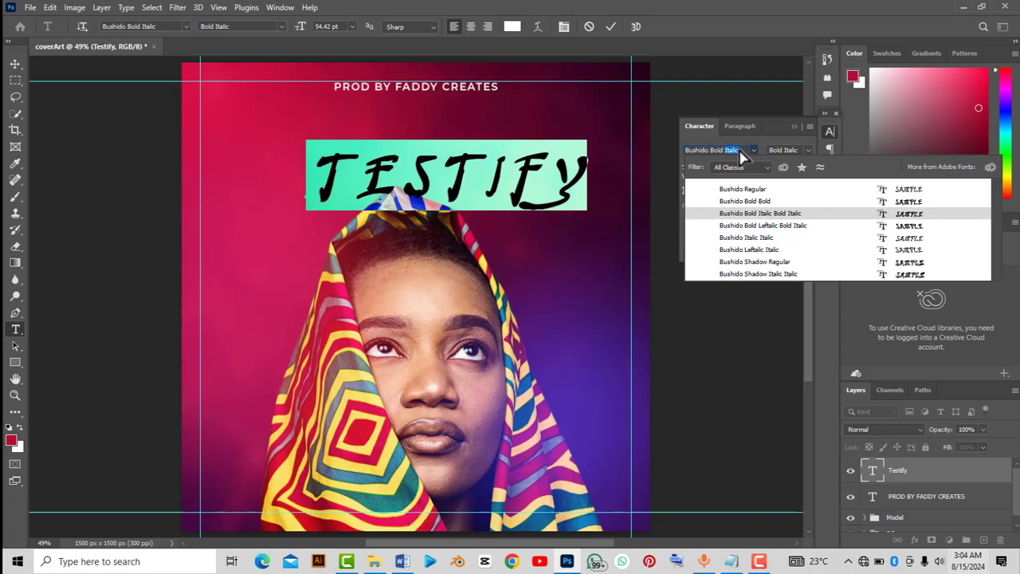
pyautogui.write('bu')
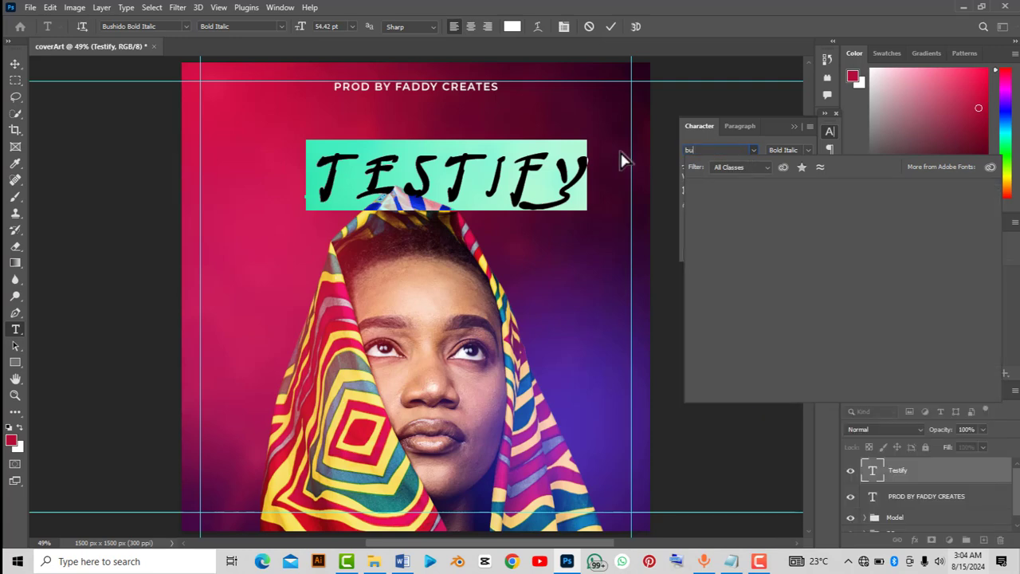
pyautogui.write('sh')
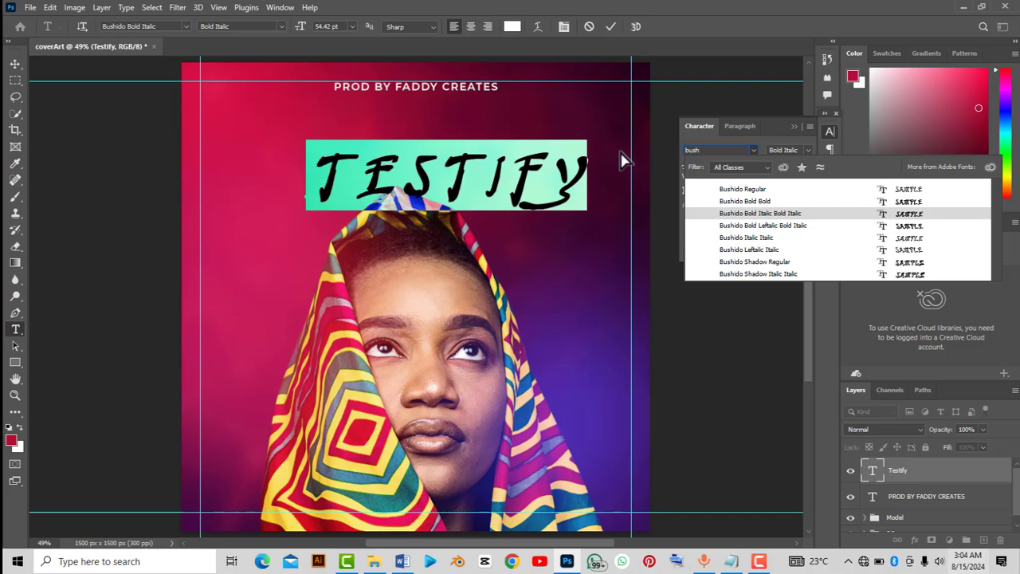
# - Change the font of the "Testify" title to Tuesday Night Regular
pyautogui.click(721, 151)
pyautogui.write('tue')
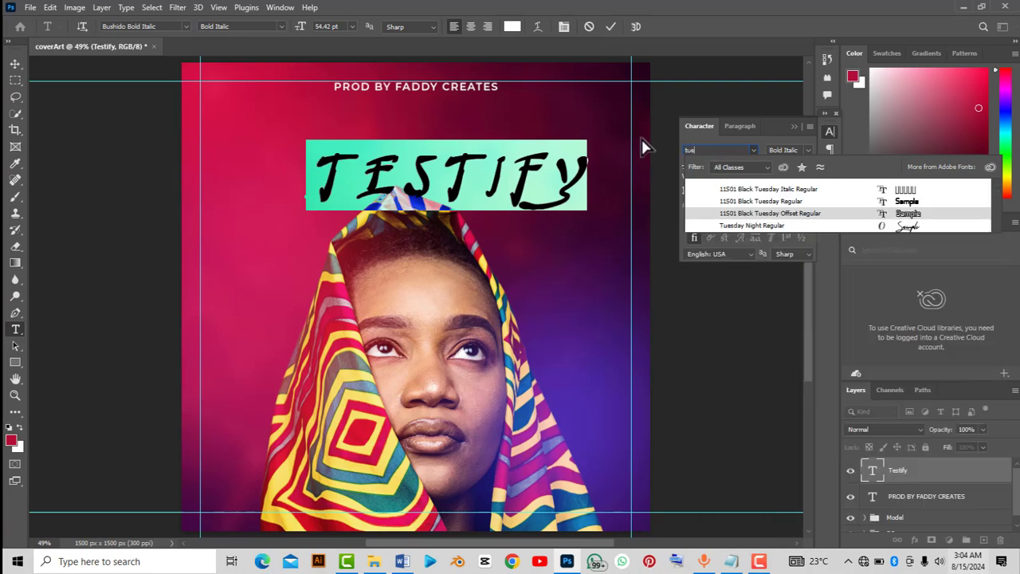
pyautogui.click(903, 230)
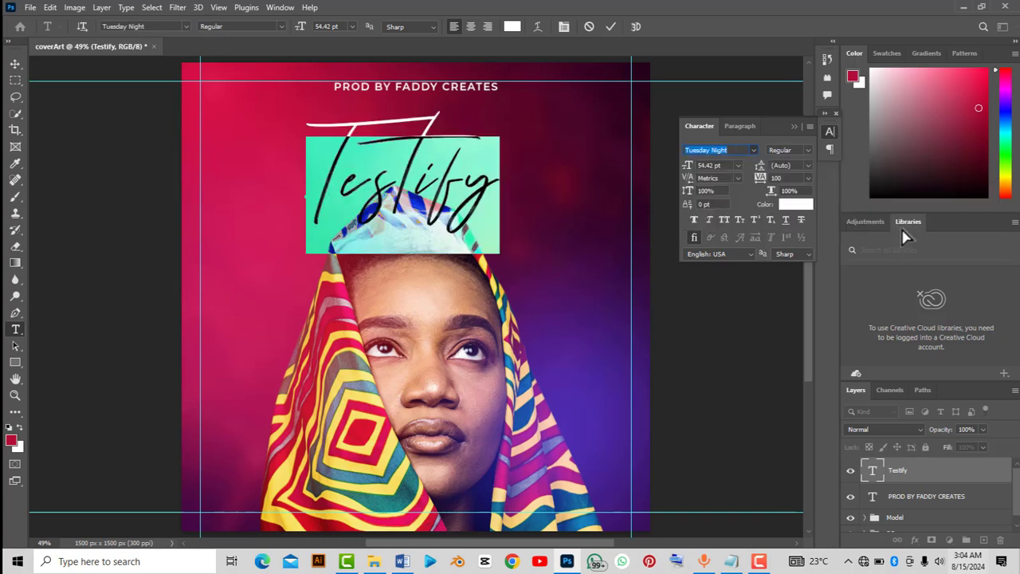
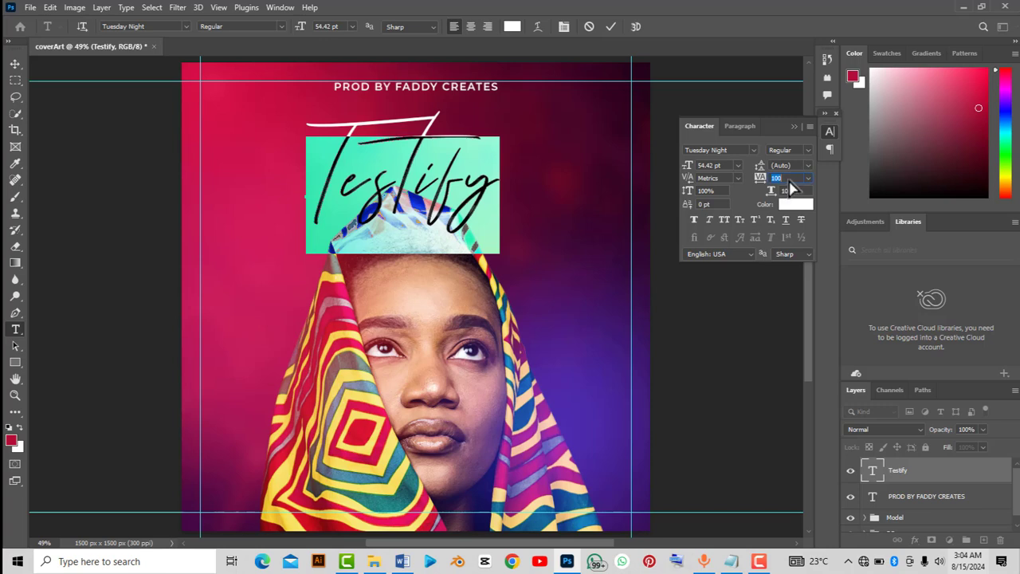
# - Try a tracking of 80 on the "Testify" title and tighten the letter spacing further in increments
pyautogui.click(764, 180)
pyautogui.write('80')
pyautogui.press('Return')
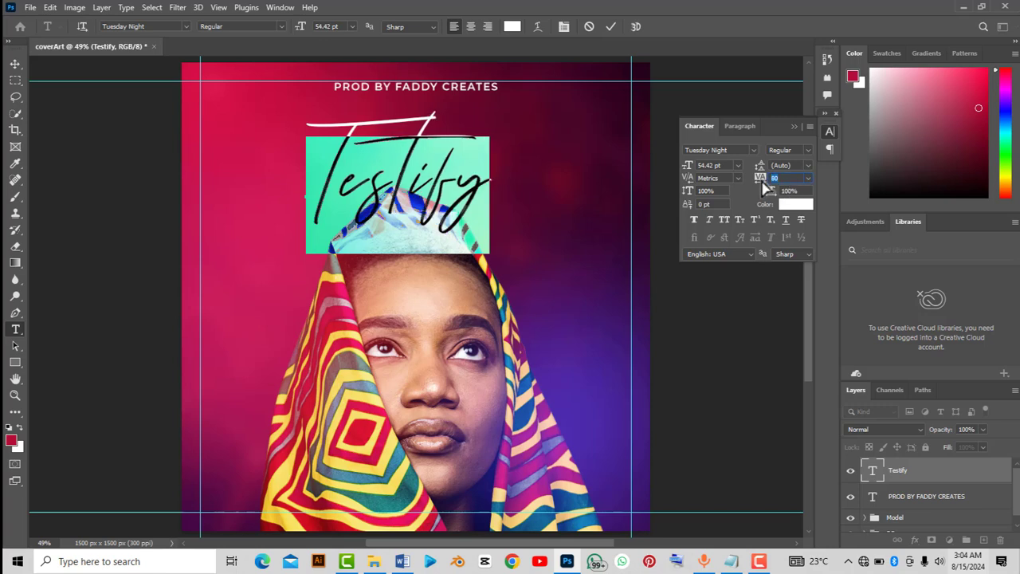
pyautogui.press('Down')
pyautogui.press('Down')
pyautogui.press('Down')
pyautogui.press('Down')
pyautogui.press('Down')
pyautogui.press('Down')
pyautogui.press('Up')
pyautogui.press('Up')
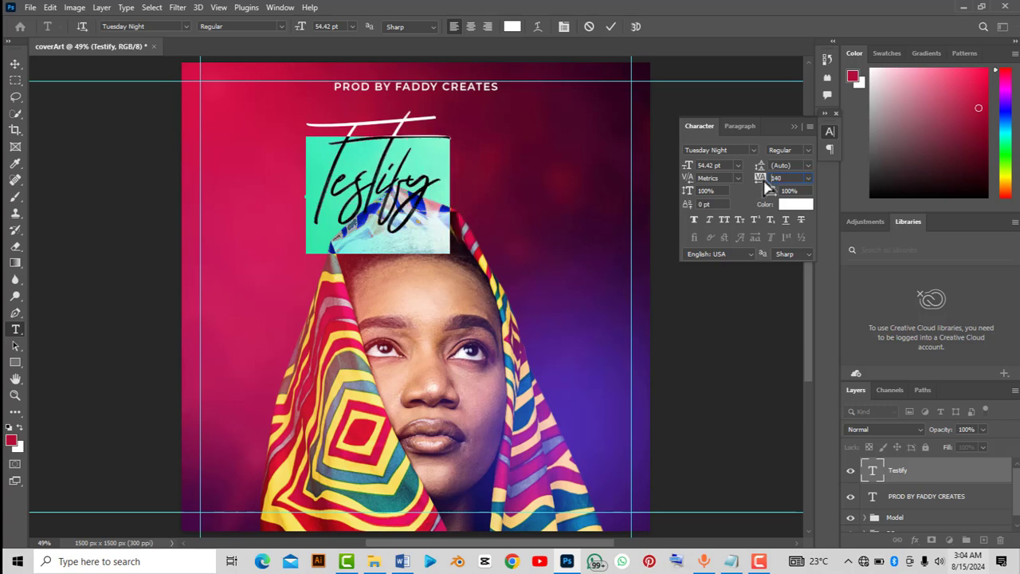
pyautogui.moveTo(765, 183); pyautogui.dragTo(764, 184)
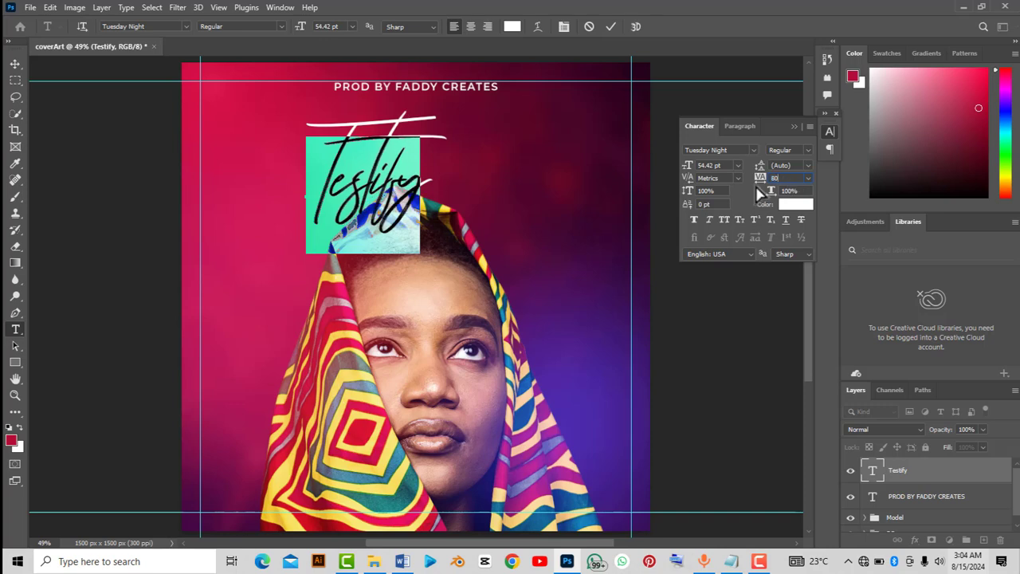
# - Try looser tracking values of 90 and 120 on the "Testify" title
pyautogui.click(807, 180)
pyautogui.click(807, 180)
pyautogui.press('Return')
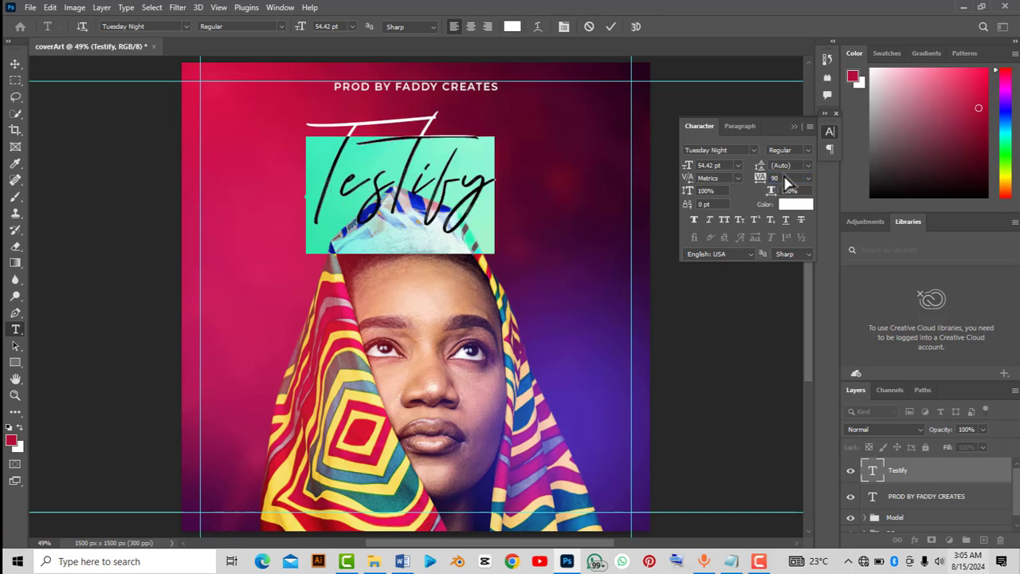
pyautogui.write('12')
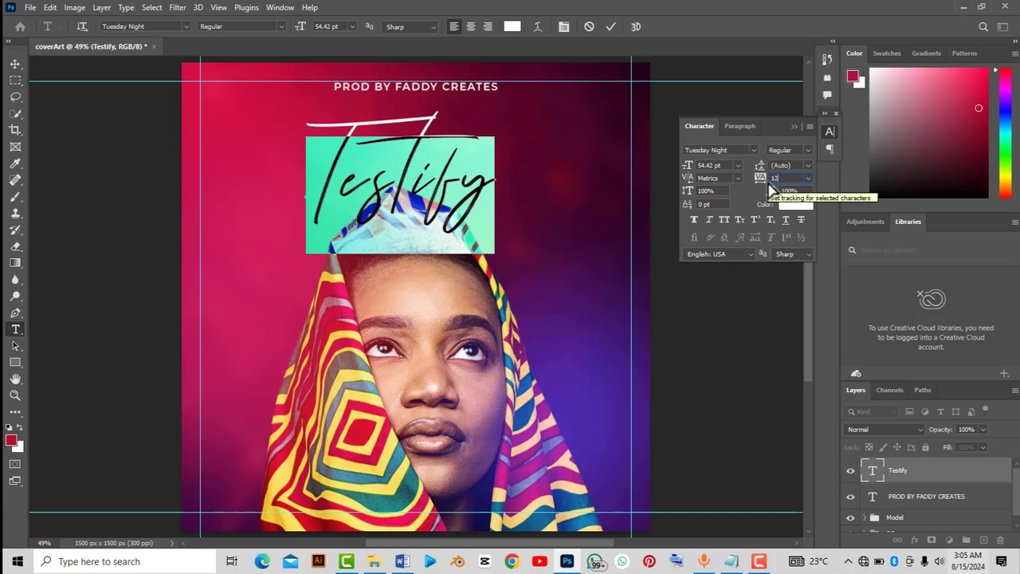
pyautogui.write('0')
pyautogui.press('Return')
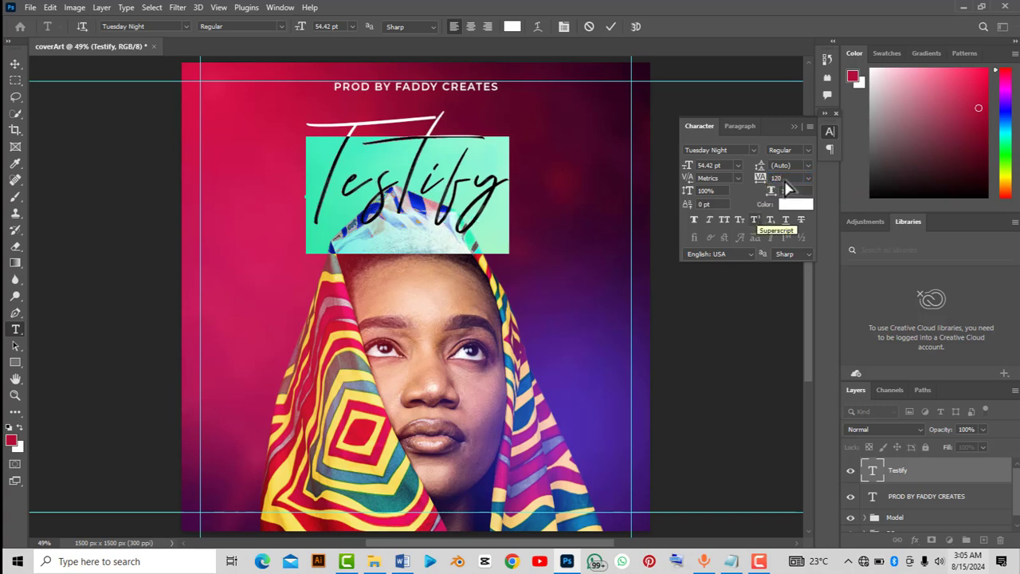
# - Set the tracking of the "Testify" title to 100 and commit the text edit
pyautogui.click(763, 180)
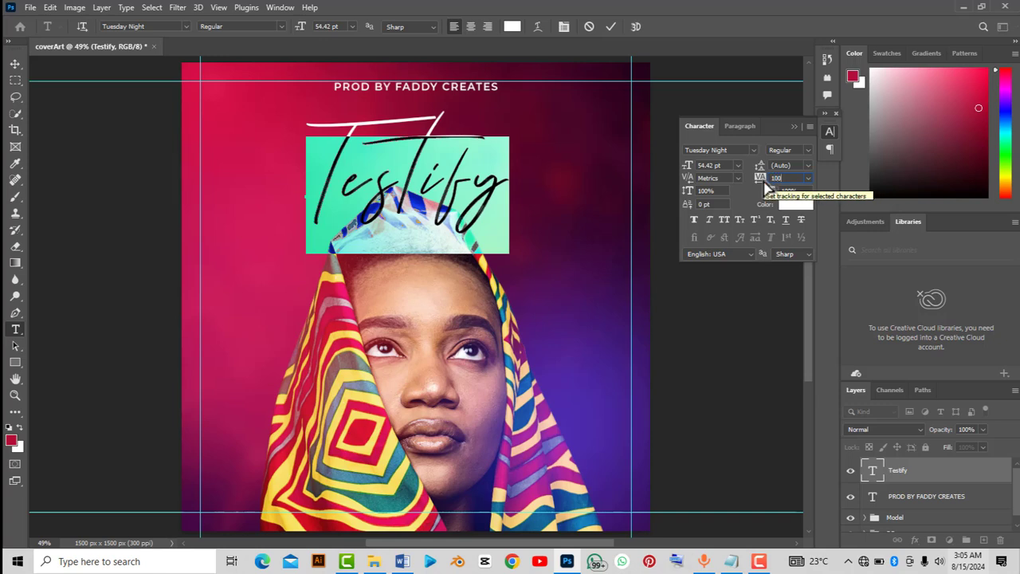
pyautogui.write('100')
pyautogui.press('Return')
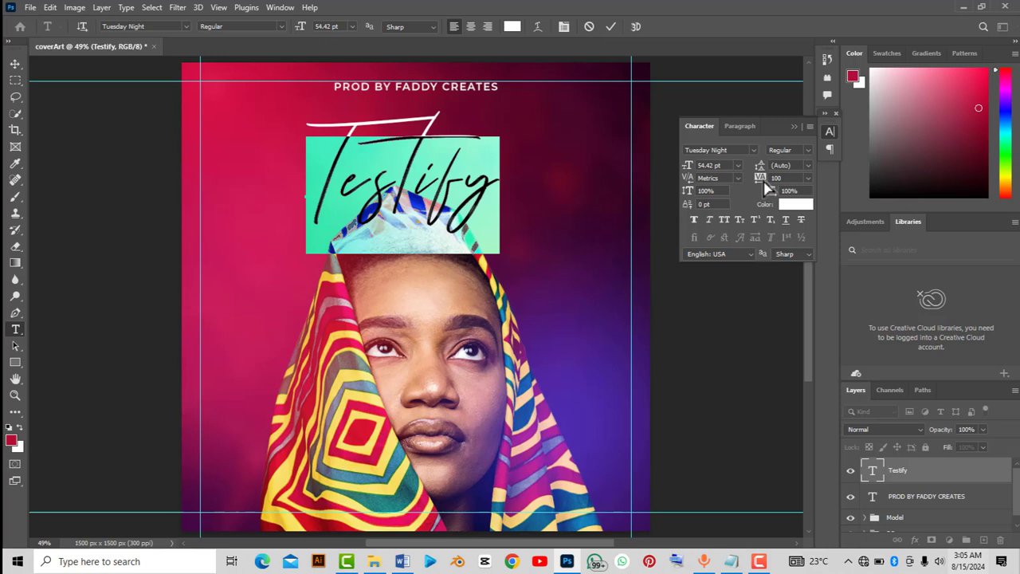
pyautogui.click(795, 126)
pyautogui.click(523, 160)
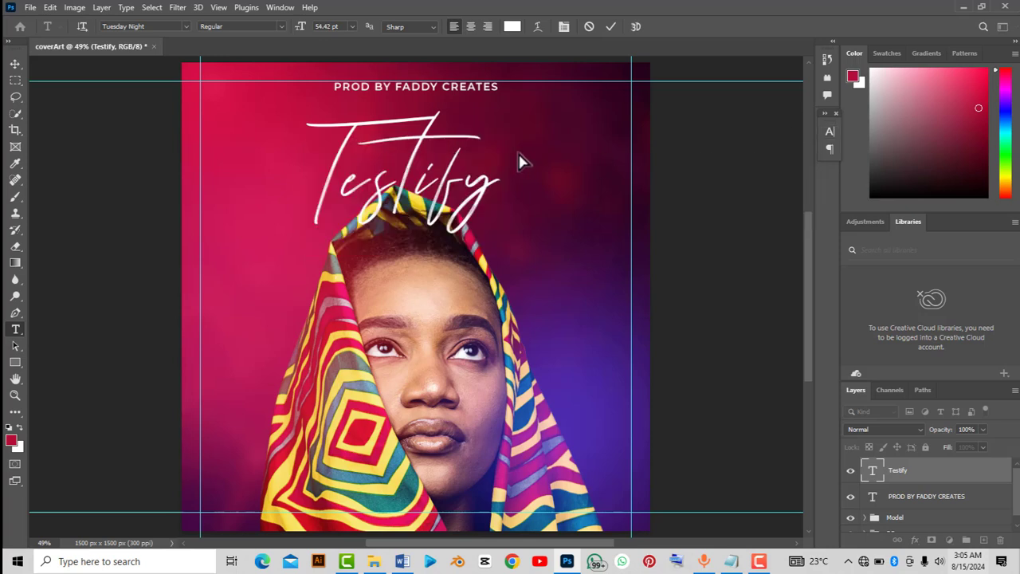
pyautogui.hotkey('ctrl', 'Return')
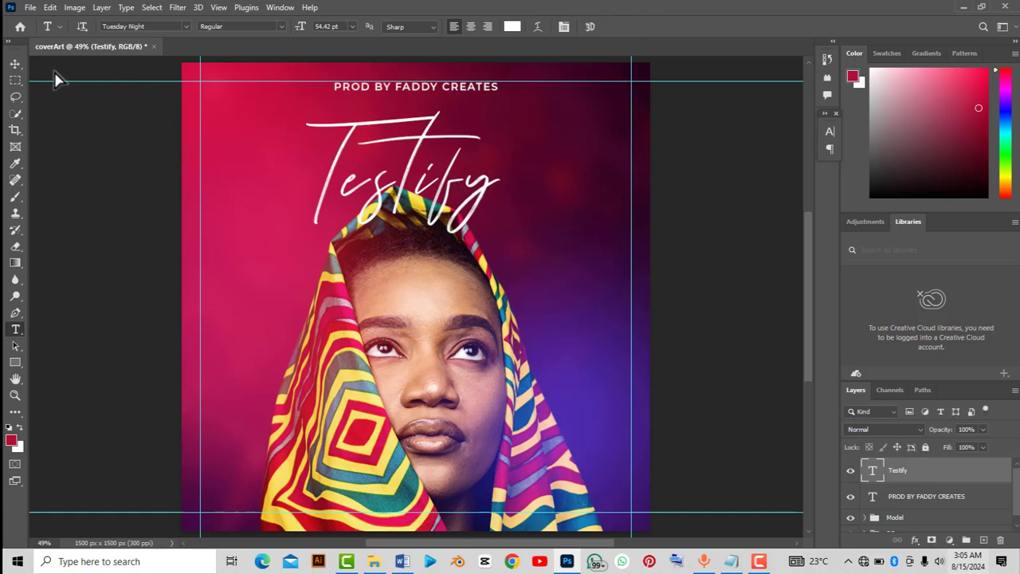
# - Compress the "Testify" title vertically to about 67% of its height, keeping its upper edge below the credit line
pyautogui.click(15, 64)
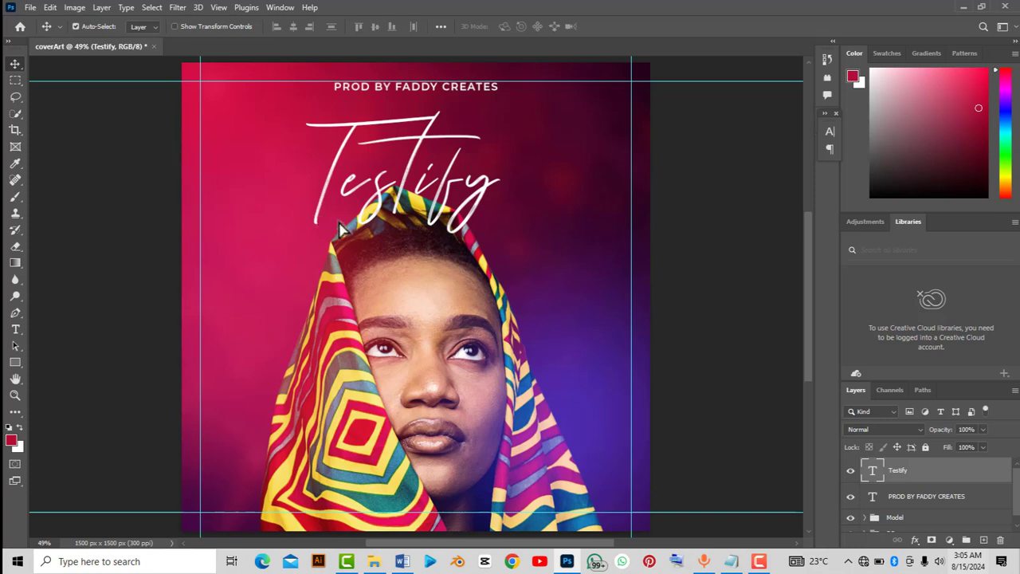
pyautogui.press('ctrl')
pyautogui.hotkey('ctrl', 't')
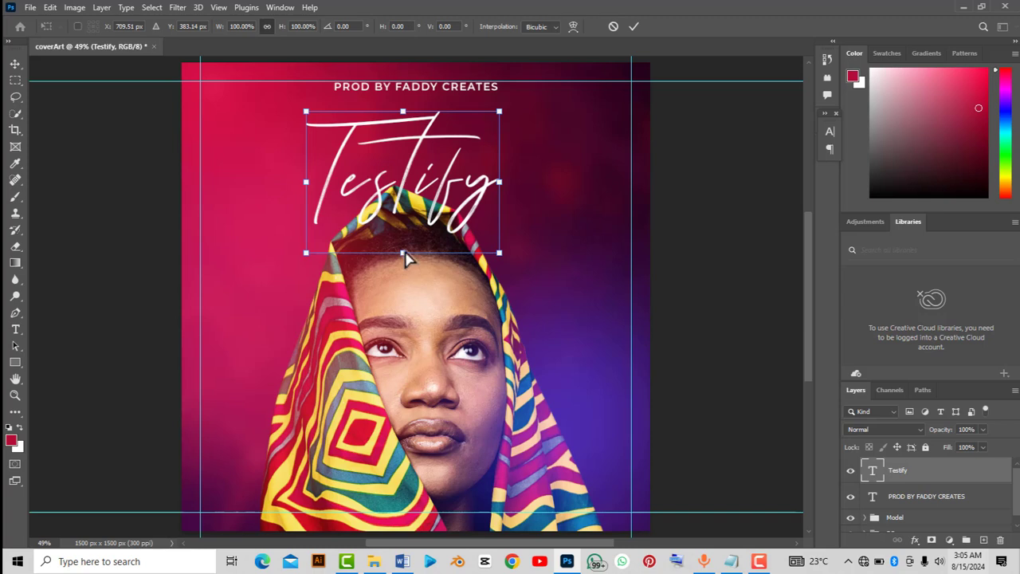
pyautogui.moveTo(404, 255); pyautogui.dragTo(407, 216)
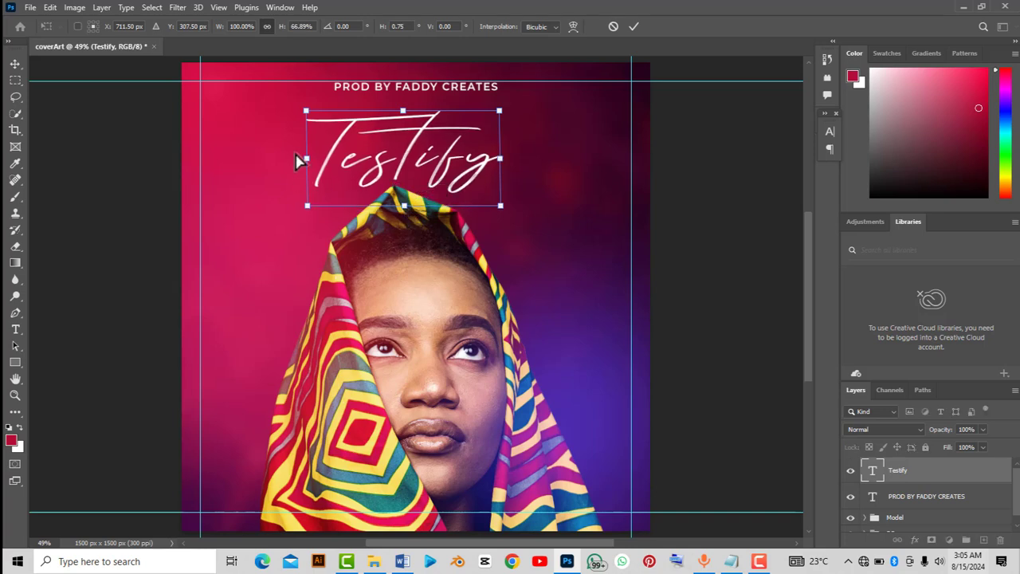
pyautogui.click(633, 26)
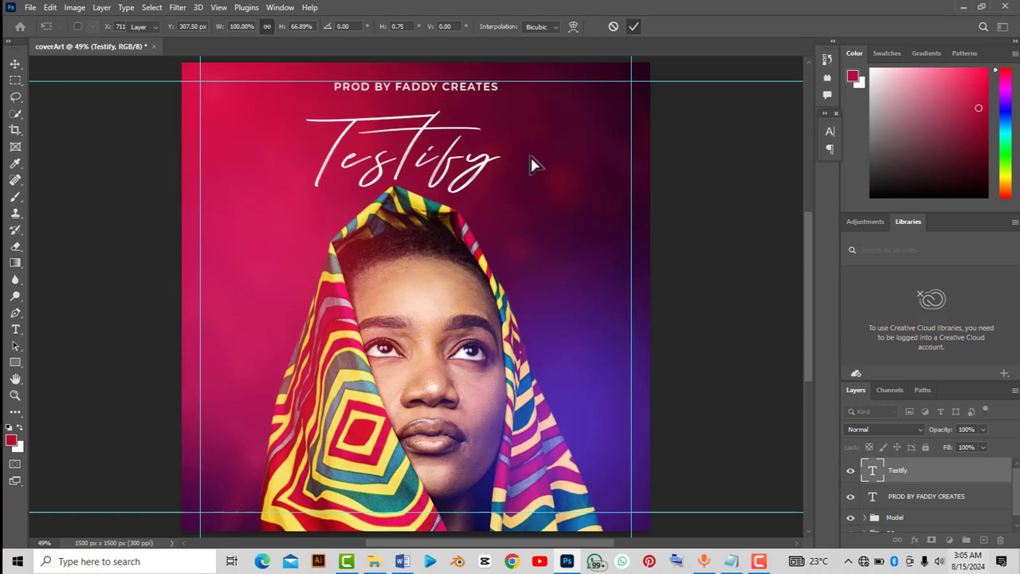
# - Enlarge the "Testify" title to about 107% and move it down so it overlaps the top of the headscarf
pyautogui.hotkey('ctrl', 't')
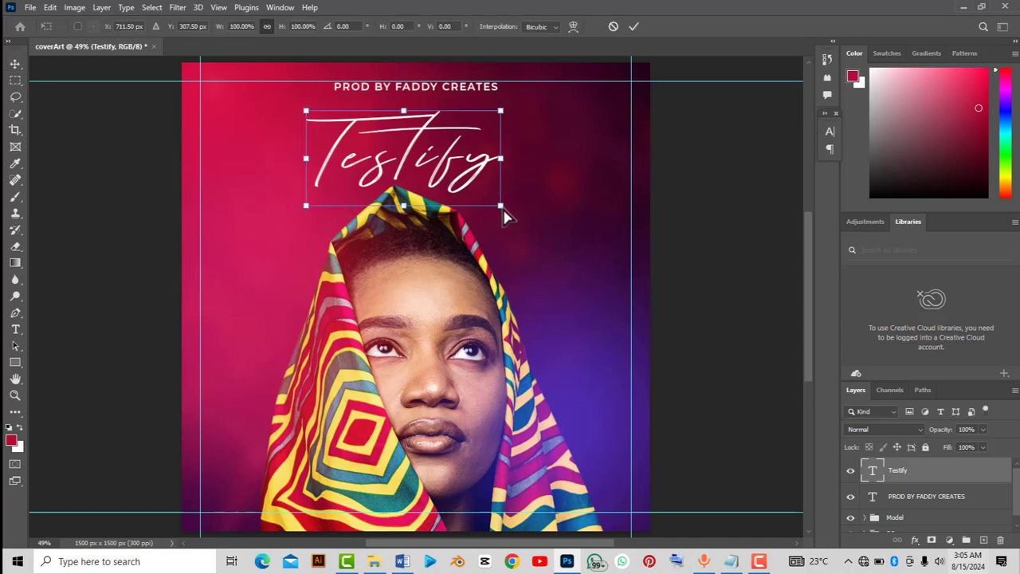
pyautogui.moveTo(502, 206); pyautogui.dragTo(514, 212)
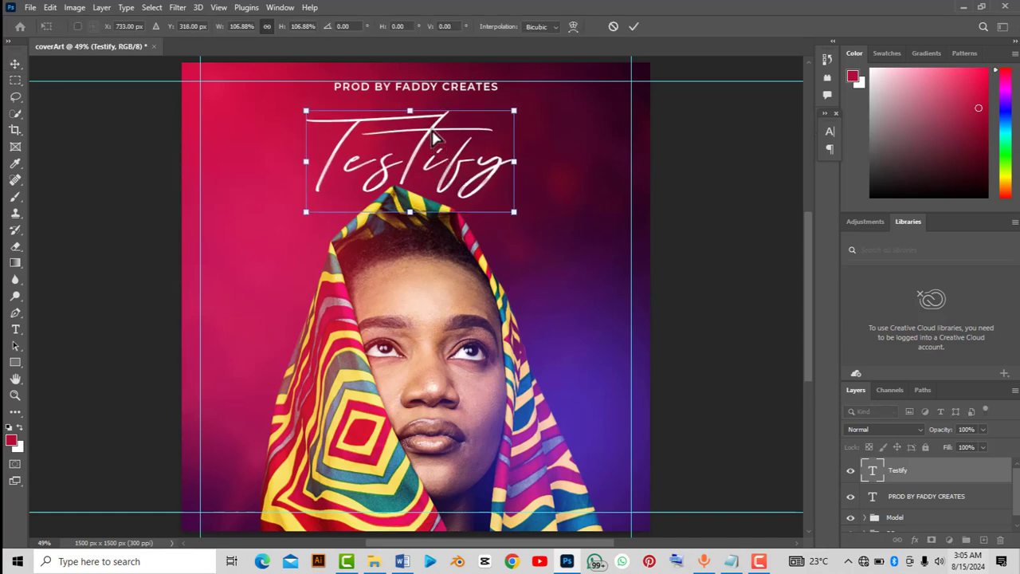
pyautogui.moveTo(434, 143); pyautogui.dragTo(426, 165)
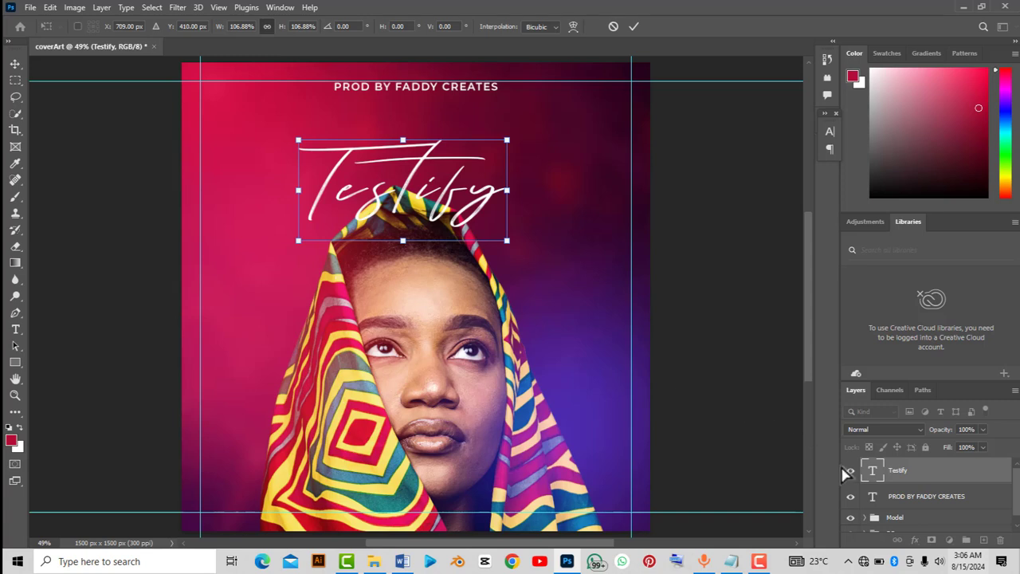
# - Nudge the whole Model group straight down so the headscarf's peak sits just below the middle of the "Testify" title
pyautogui.click(903, 519)
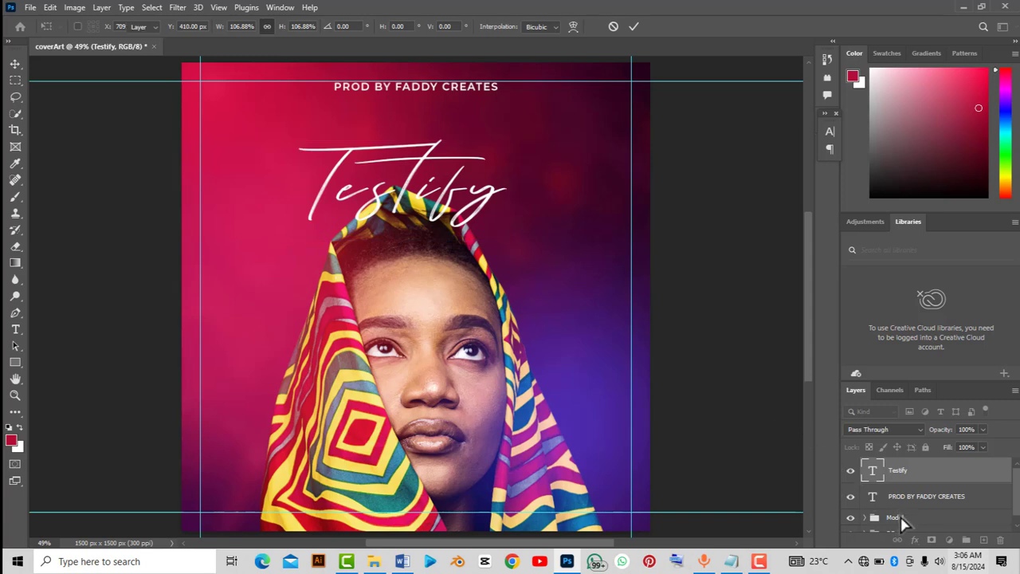
pyautogui.press('Down')
pyautogui.press('Down')
pyautogui.press('Down')
pyautogui.press('Down')
pyautogui.press('Down')
pyautogui.press('Down')
pyautogui.press('Down')
pyautogui.press('Down')
pyautogui.press('Down')
pyautogui.press('Down')
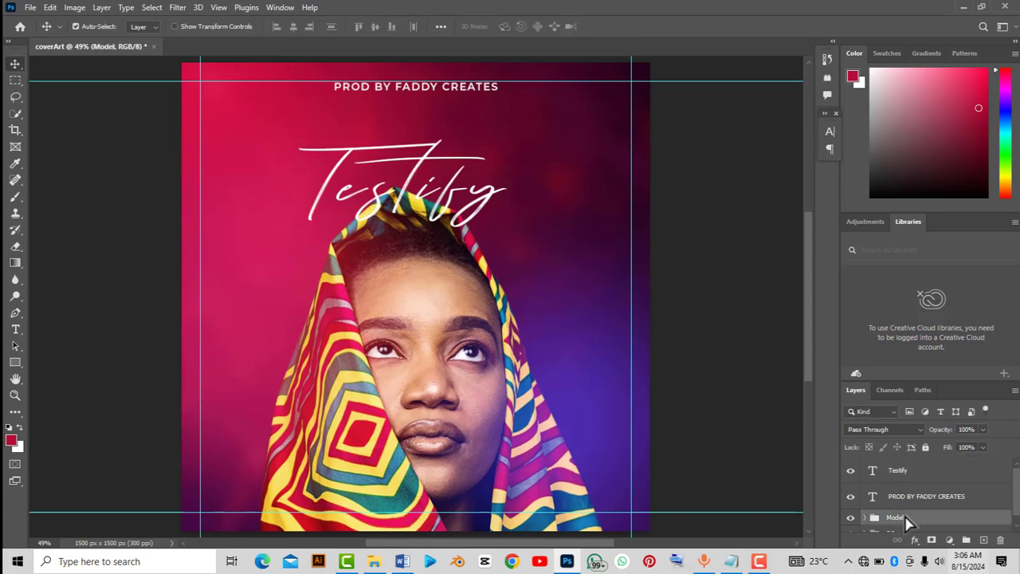
pyautogui.press('Down')
pyautogui.press('Down')
pyautogui.press('Down')
pyautogui.press('Down')
pyautogui.press('Down')
pyautogui.press('Down')
pyautogui.press('Down')
pyautogui.press('Down')
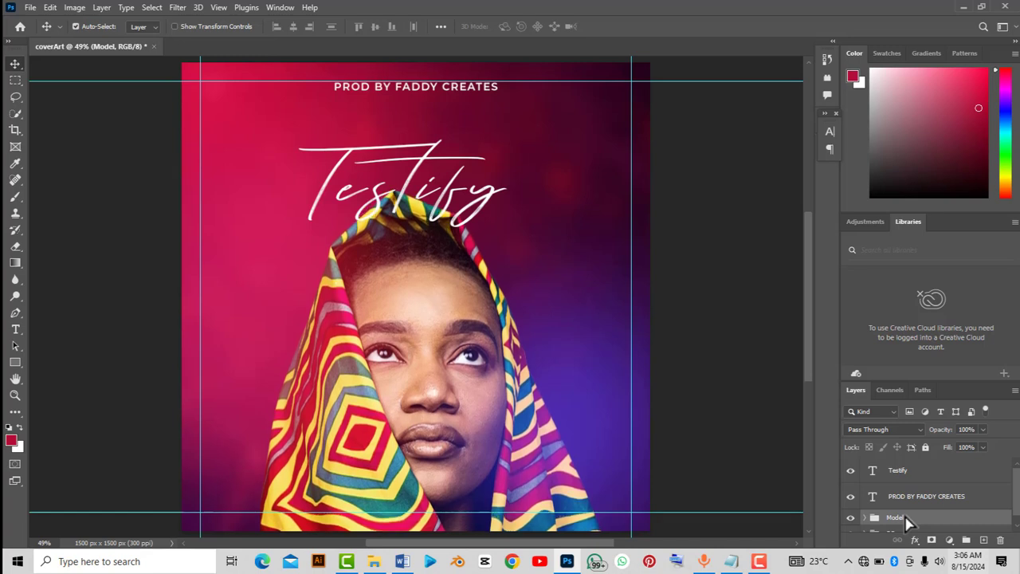
pyautogui.press('Down')
pyautogui.press('Down')
pyautogui.press('Down')
pyautogui.press('Down')
pyautogui.press('Down')
pyautogui.press('Down')
pyautogui.press('Down')
pyautogui.press('Down')
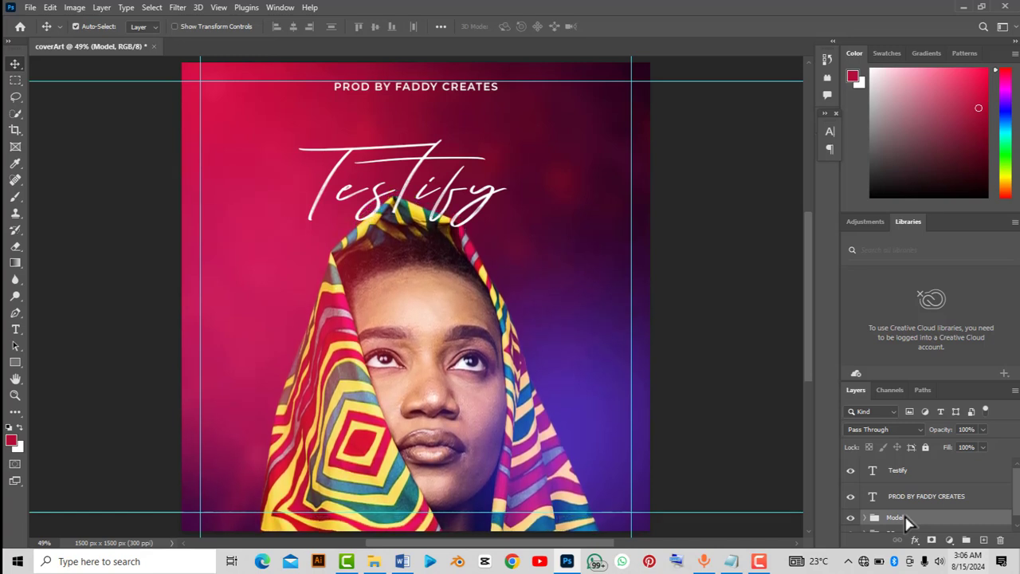
pyautogui.press('Down')
pyautogui.press('Down')
pyautogui.press('Down')
pyautogui.press('Down')
pyautogui.press('Down')
pyautogui.press('Down')
pyautogui.press('Down')
pyautogui.press('Down')
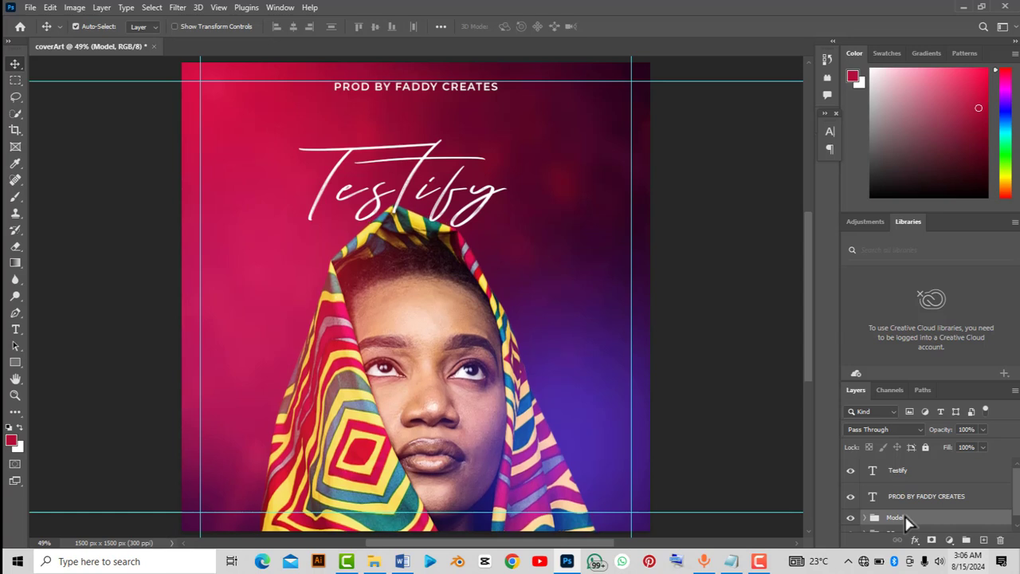
pyautogui.press('Down')
pyautogui.press('Down')
pyautogui.press('Down')
pyautogui.press('Down')
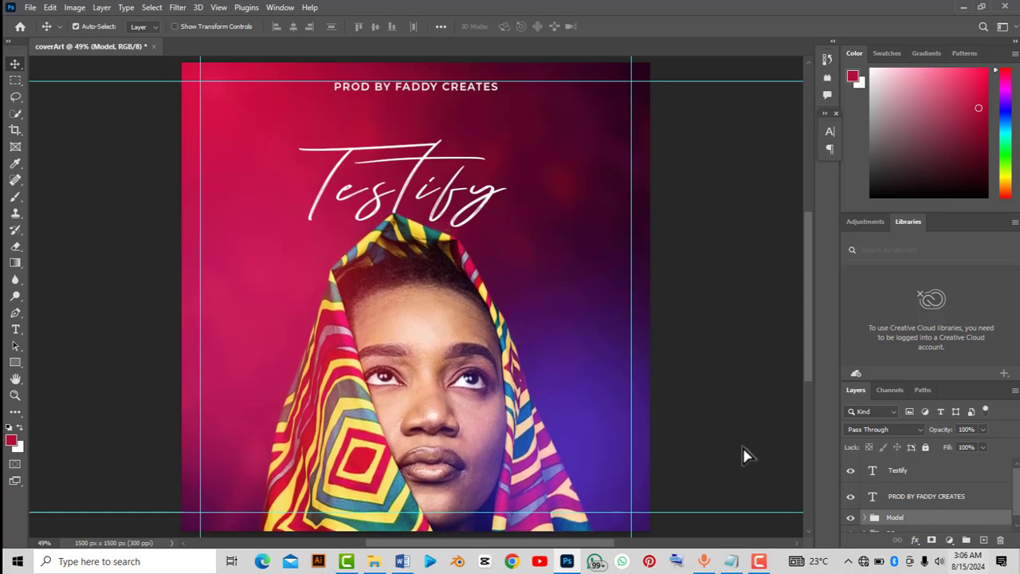
# - Lower the "Testify" title by about 38 px and place its layer behind the Model group, above BG
pyautogui.click(416, 174)
pyautogui.moveTo(416, 174); pyautogui.dragTo(415, 182)
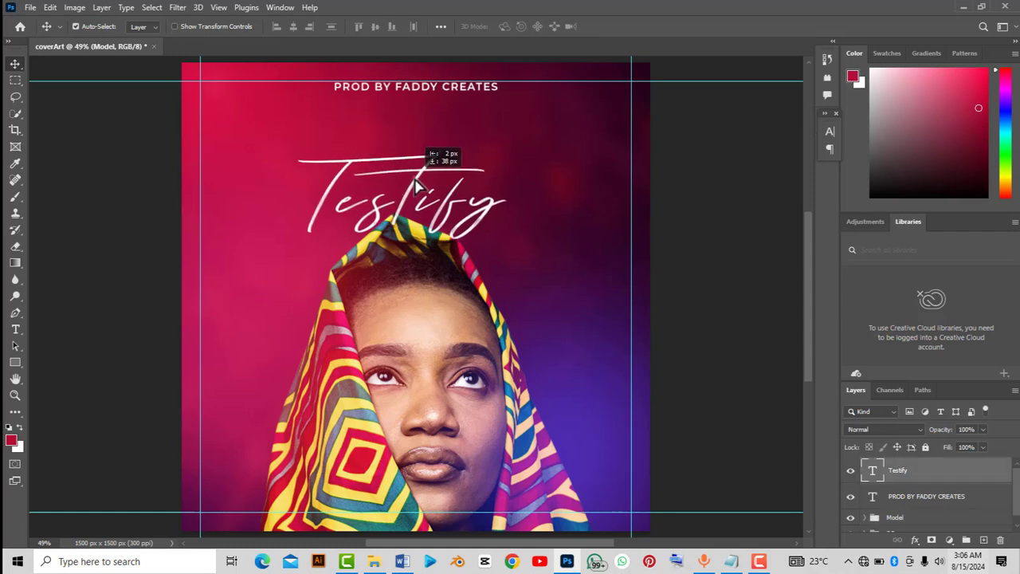
pyautogui.moveTo(414, 180); pyautogui.dragTo(415, 181)
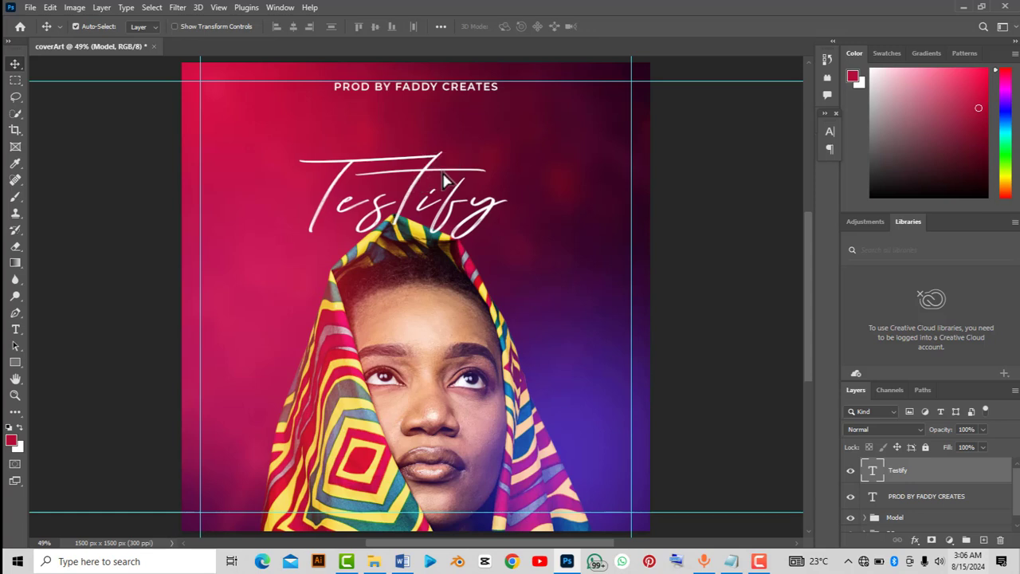
pyautogui.moveTo(907, 477); pyautogui.dragTo(921, 523)
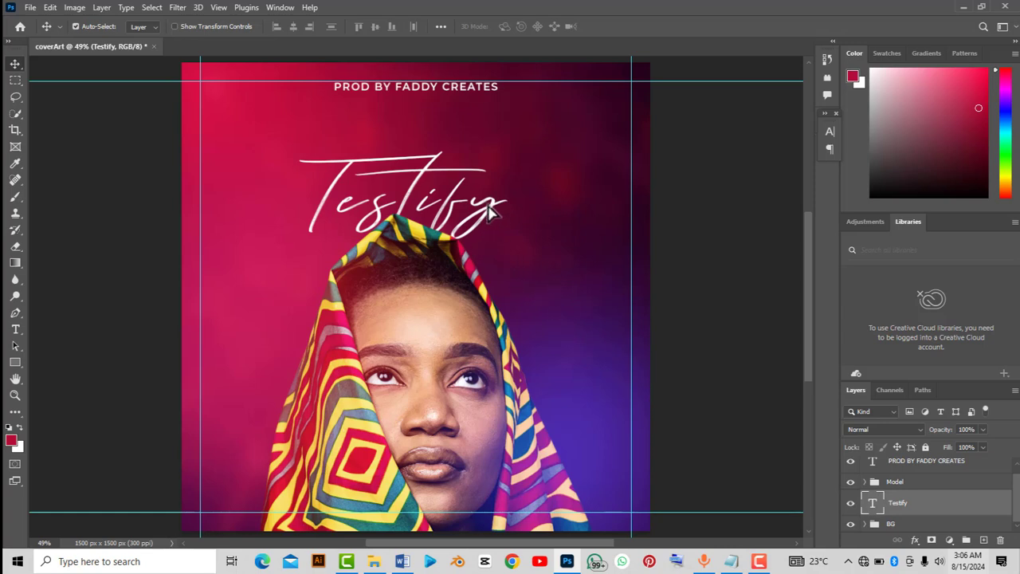
# - Stretch the "Testify" title to about 107% height with a slight 1.31° skew and shift it right under the credit line
pyautogui.moveTo(493, 213); pyautogui.dragTo(493, 209)
pyautogui.hotkey('ctrl', 't')
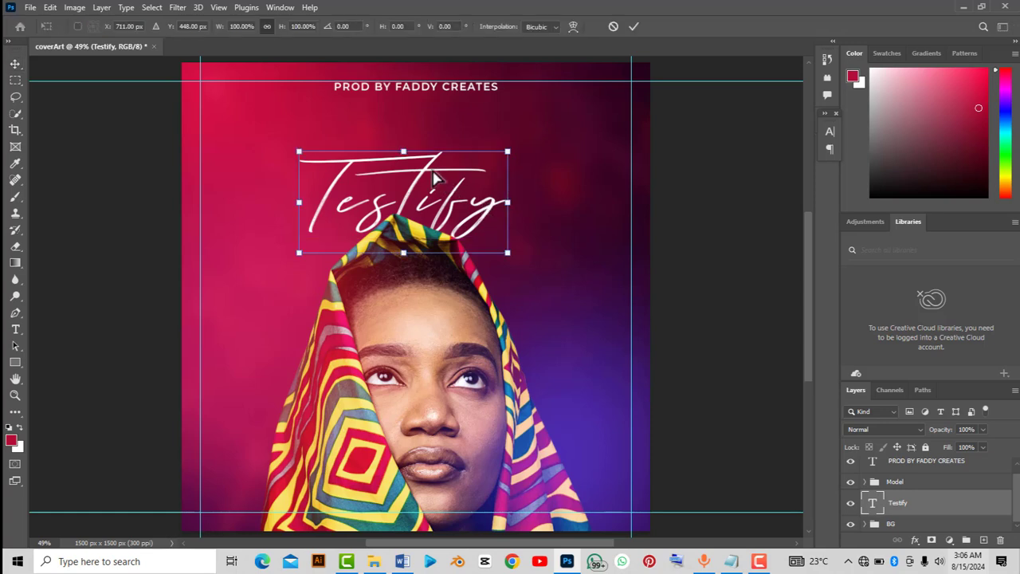
pyautogui.moveTo(406, 160); pyautogui.dragTo(409, 151)
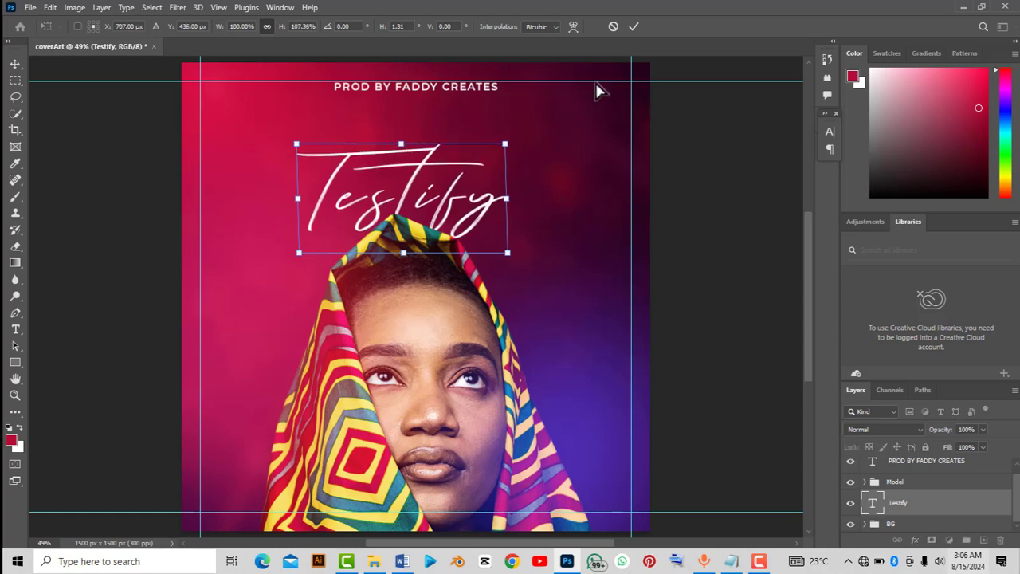
pyautogui.click(633, 27)
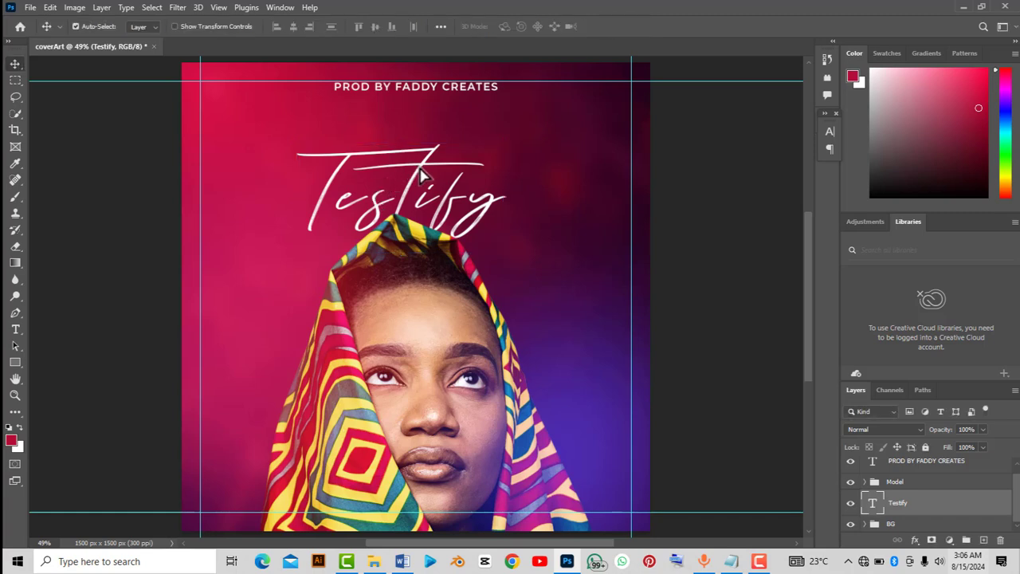
pyautogui.moveTo(414, 165); pyautogui.dragTo(427, 174)
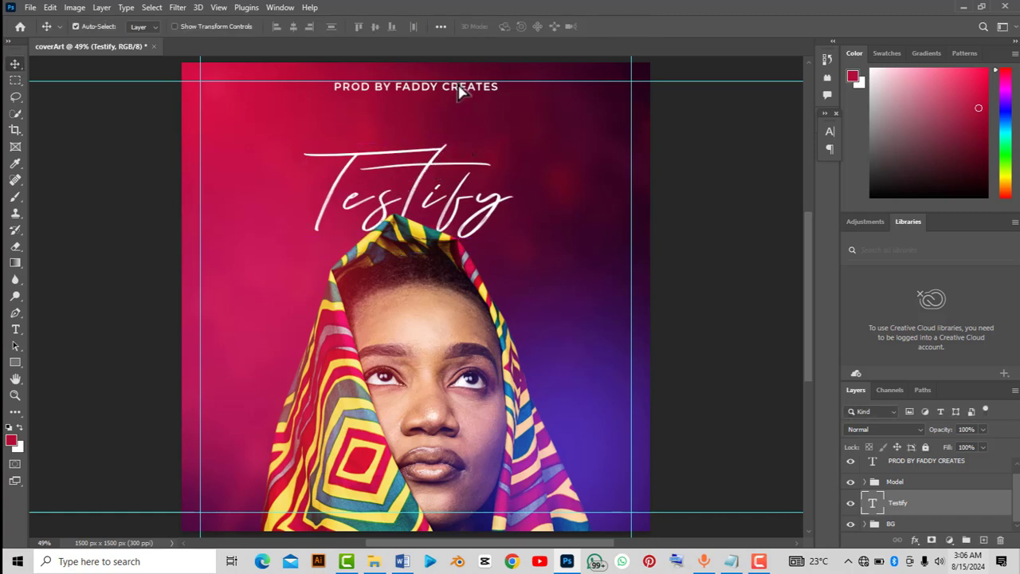
# - Scale the "PROD BY FADDY CREATES" credit line down to about 88% width and 86% height around its centre
pyautogui.click(463, 97)
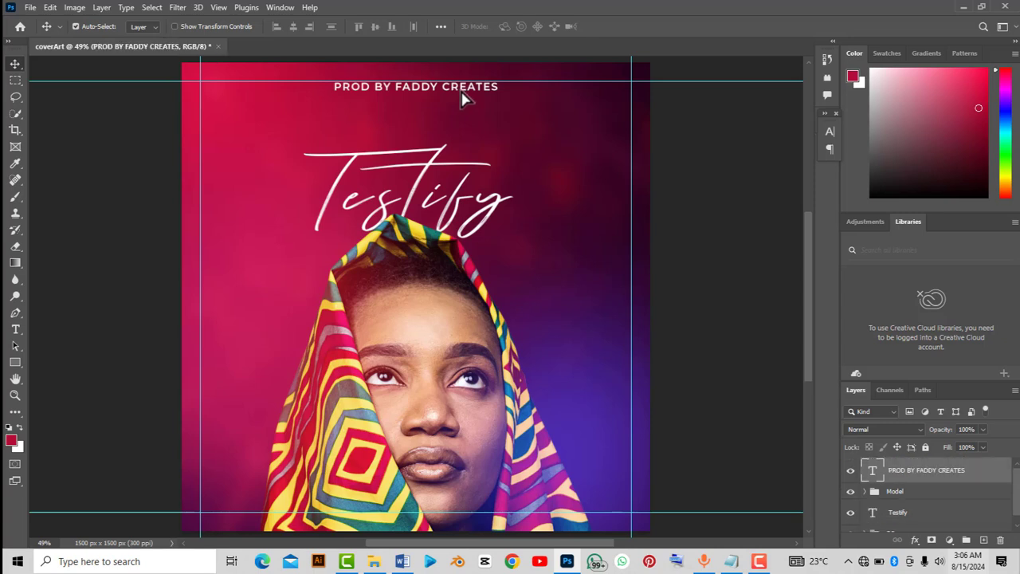
pyautogui.hotkey('ctrl', 't')
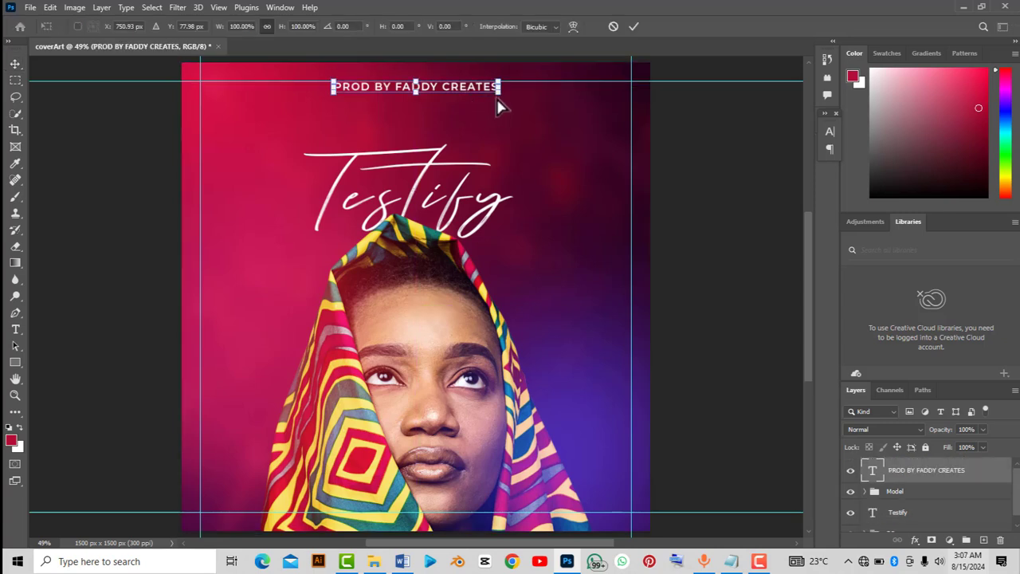
pyautogui.moveTo(497, 103); pyautogui.dragTo(492, 106)
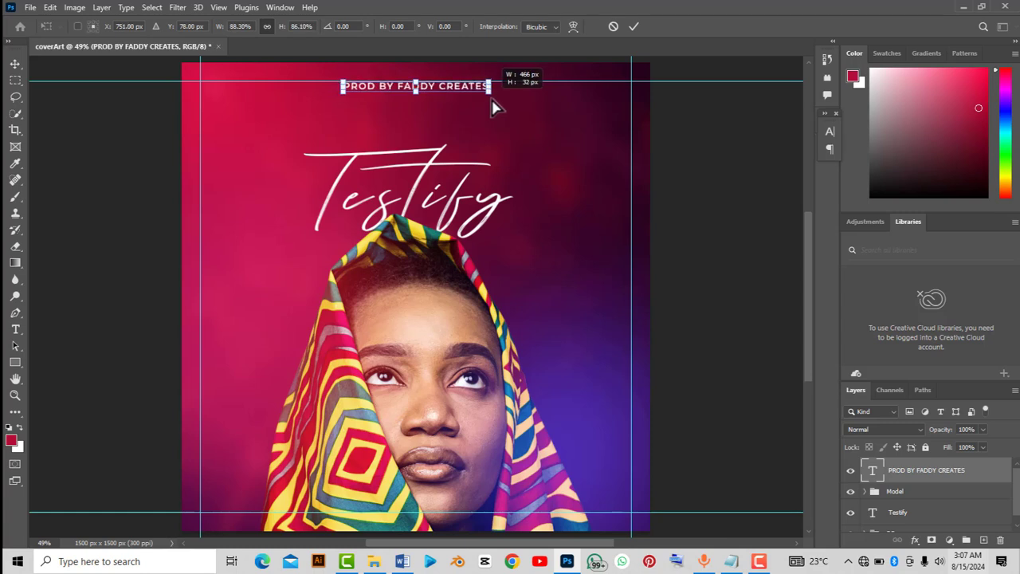
pyautogui.click(634, 26)
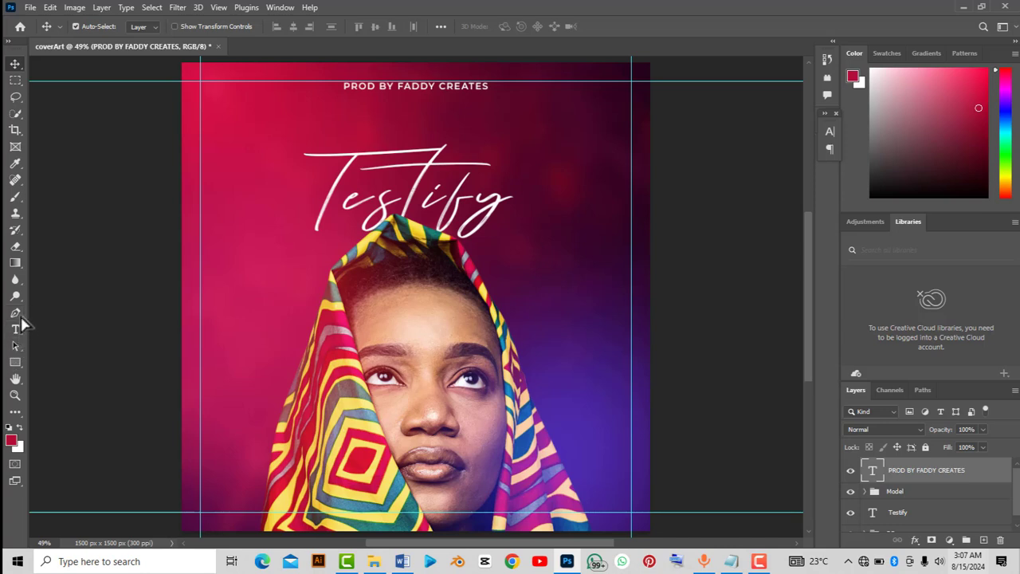
pyautogui.click(16, 335)
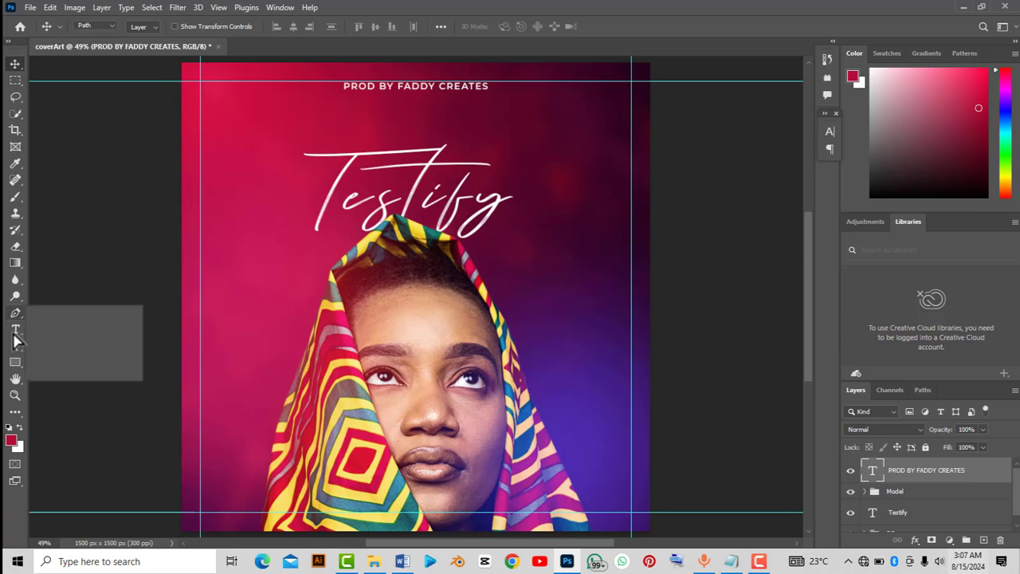
pyautogui.click(16, 335)
pyautogui.click(15, 329)
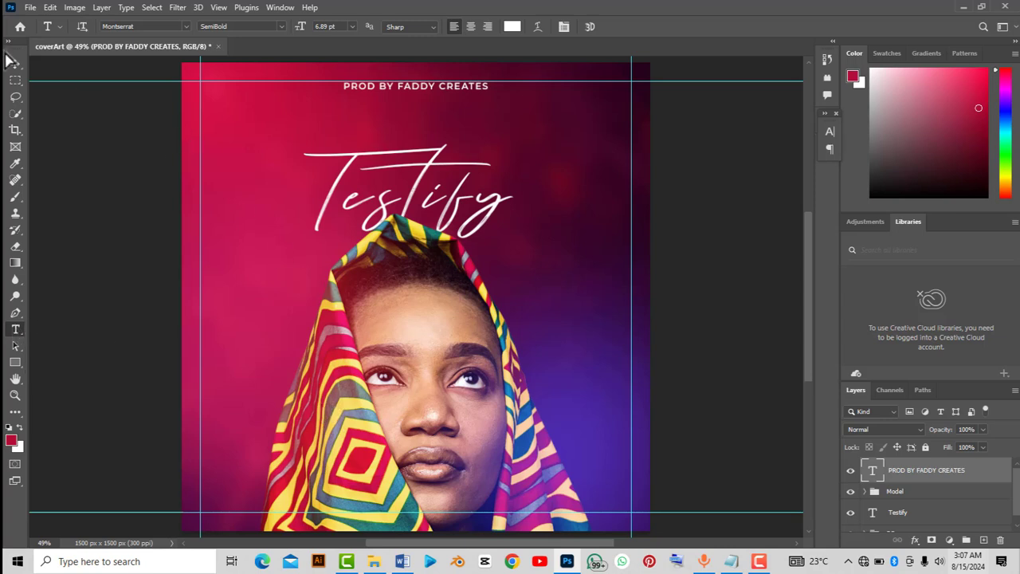
pyautogui.click(15, 64)
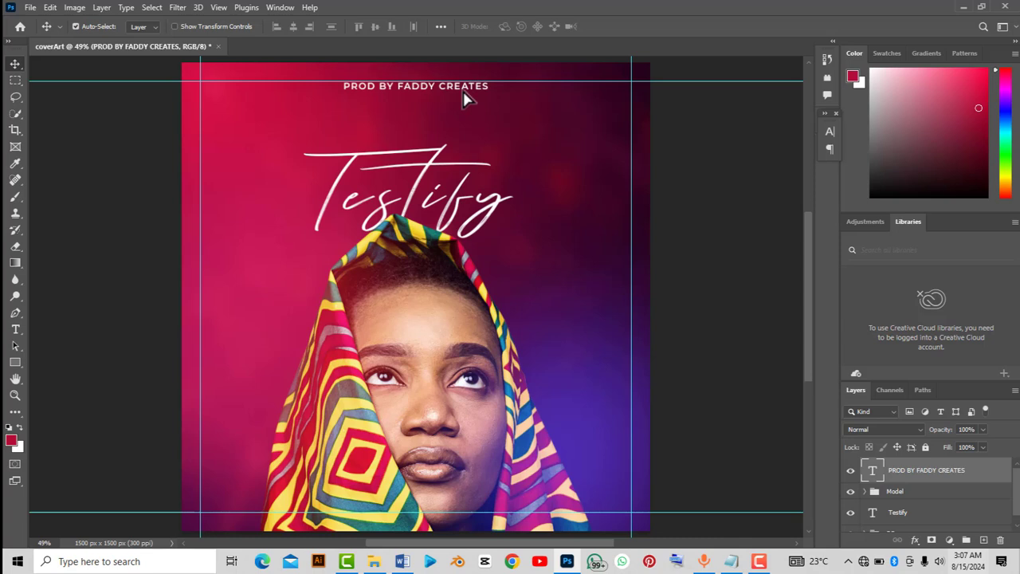
# - Duplicate the credit line and move the copy about 1295 px down, just above the lower guide
pyautogui.press('ctrl')
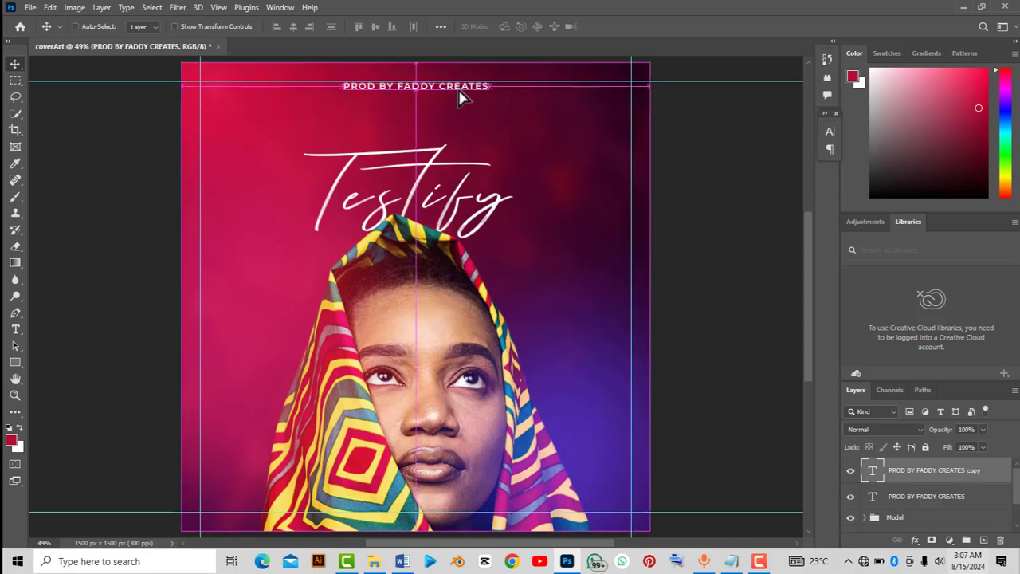
pyautogui.hotkey('ctrl', 'j')
pyautogui.moveTo(458, 96); pyautogui.dragTo(464, 501)
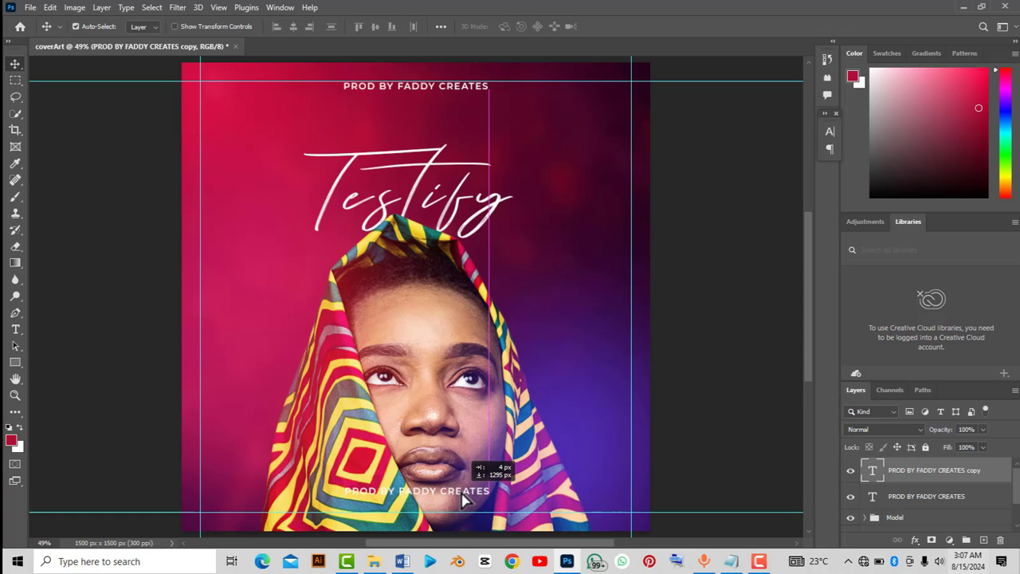
pyautogui.moveTo(461, 493); pyautogui.dragTo(477, 499)
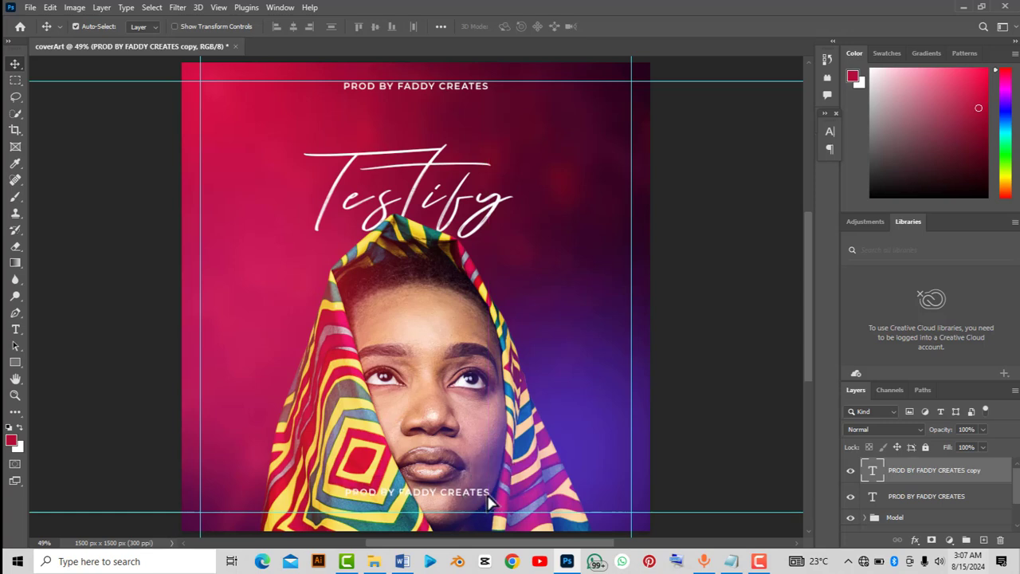
# - Replace the duplicated credit line's text with "anticipate!!" and commit the edit
pyautogui.doubleClick(490, 498)
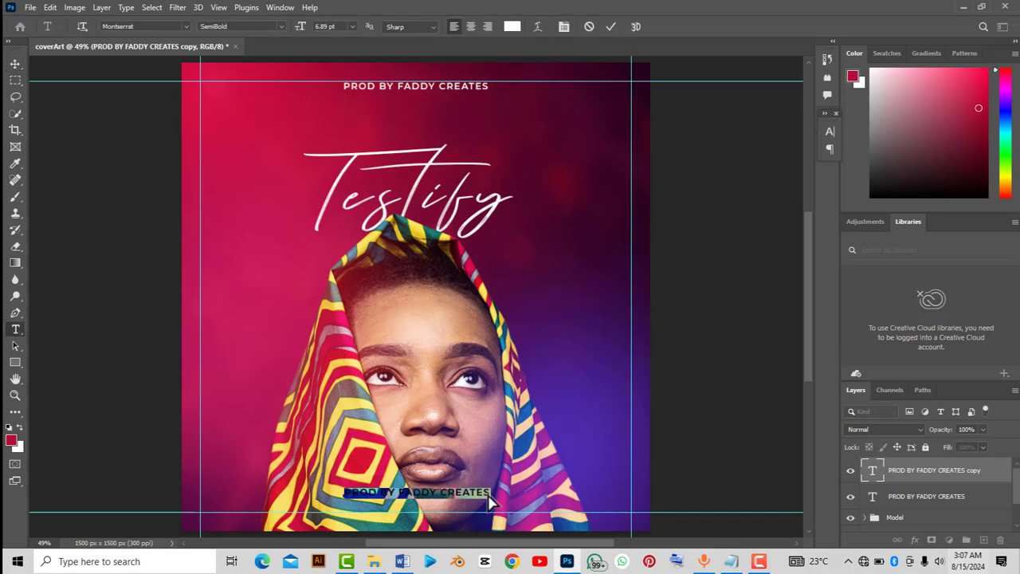
pyautogui.press('BackSpace')
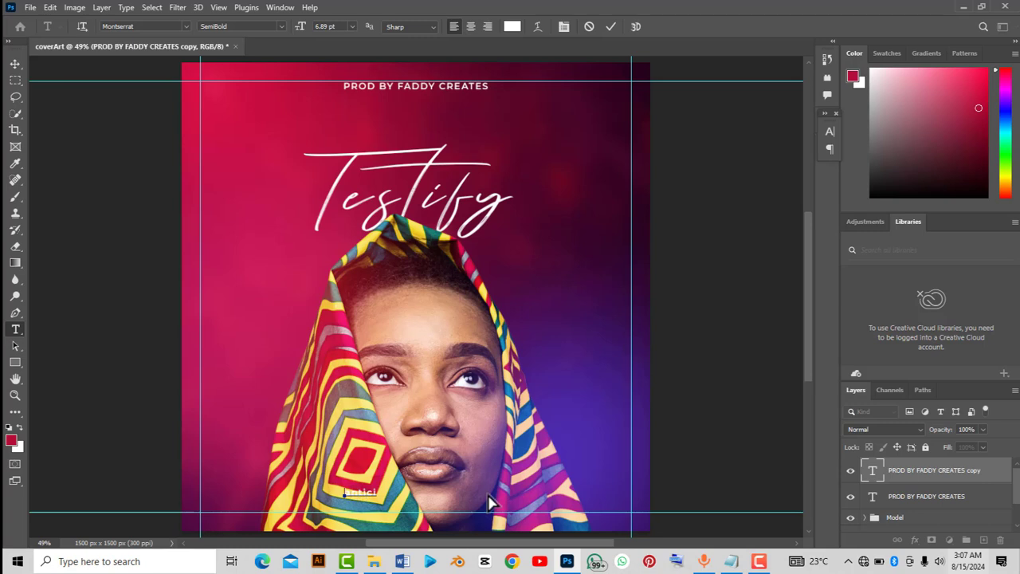
pyautogui.hotkey('ctrl', 'a')
pyautogui.press('BackSpace')
pyautogui.click(612, 27)
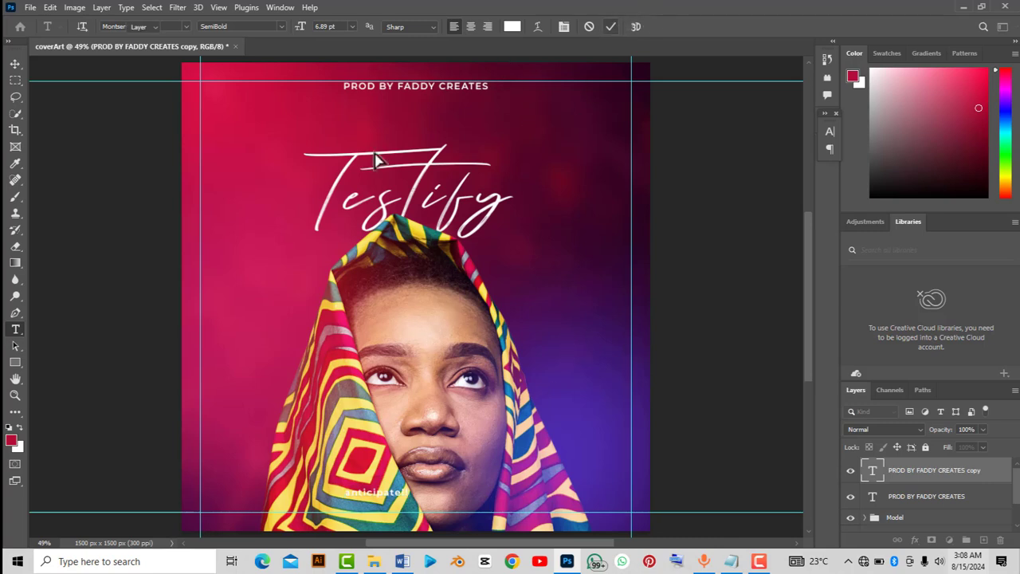
# - Move the "Testify" title up and slightly right so its letters mostly clear the headscarf
pyautogui.press('v')
pyautogui.moveTo(403, 160); pyautogui.dragTo(411, 142)
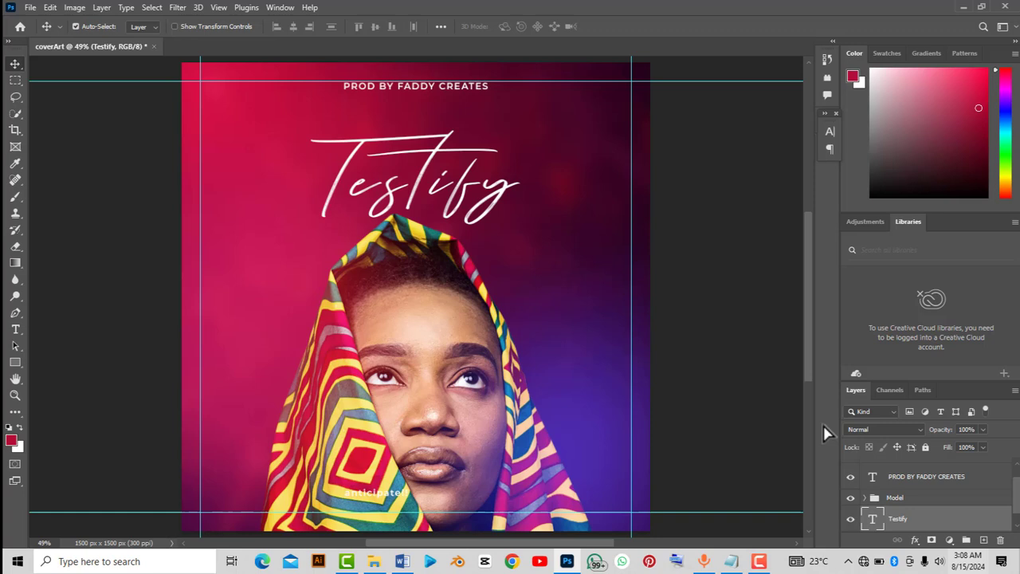
# - Move the whole Model group up about 45 px so the headscarf's peak overlaps the lower letters of the "Testify" title
pyautogui.click(901, 497)
pyautogui.moveTo(422, 323); pyautogui.dragTo(422, 311)
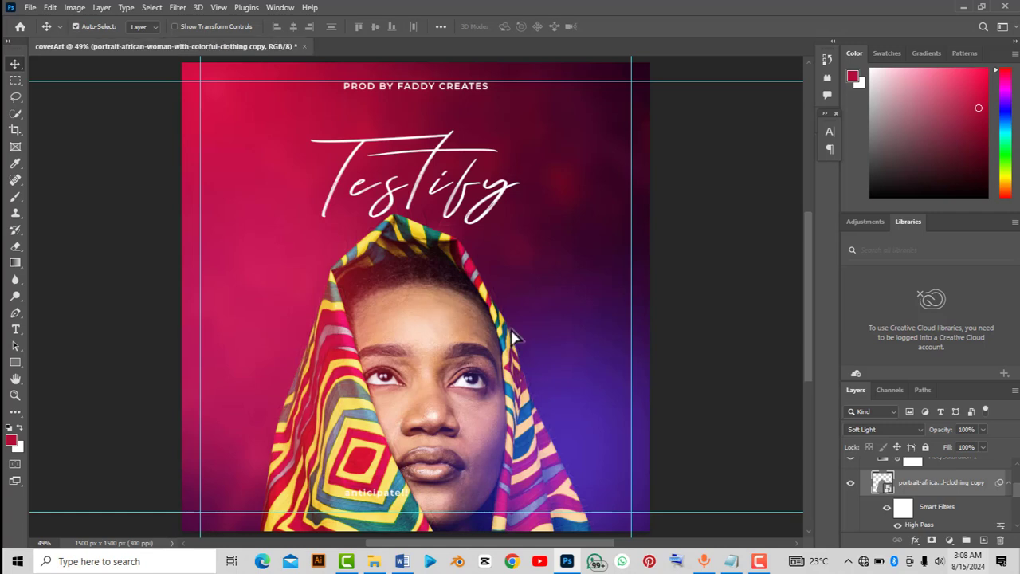
pyautogui.scroll(3, 910, 490)
pyautogui.click(910, 489)
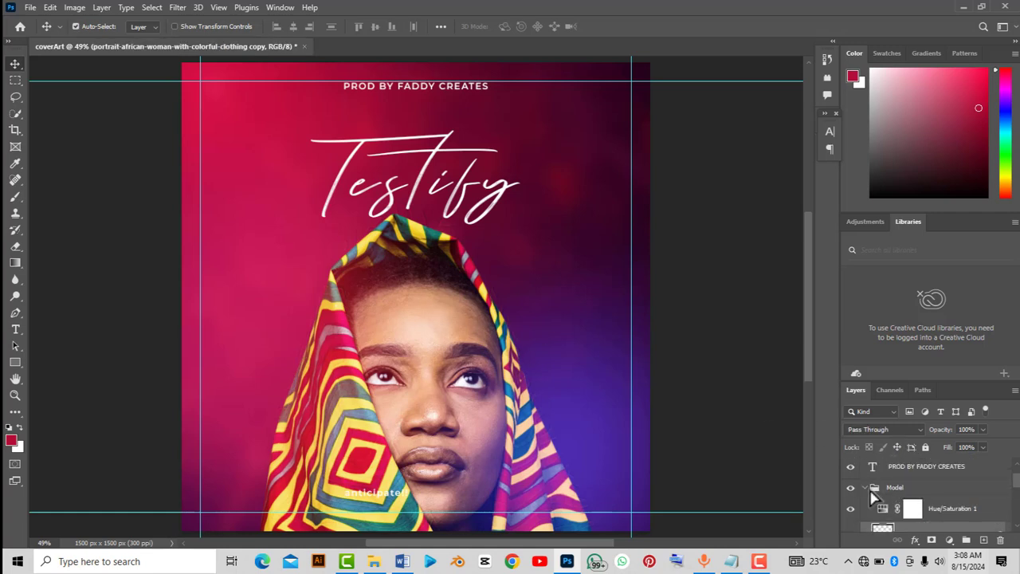
pyautogui.moveTo(428, 307); pyautogui.dragTo(427, 297)
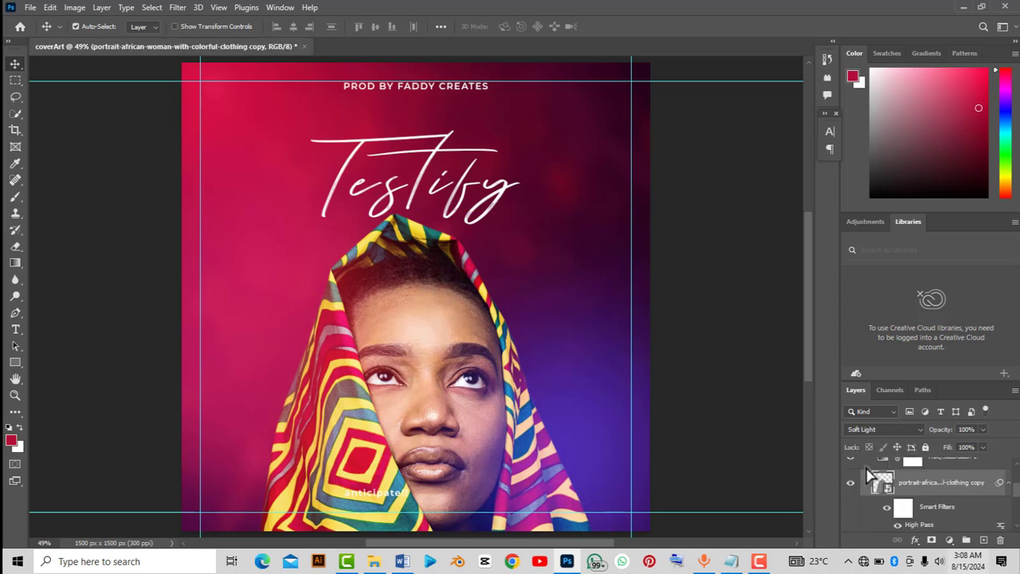
pyautogui.scroll(3, 881, 486)
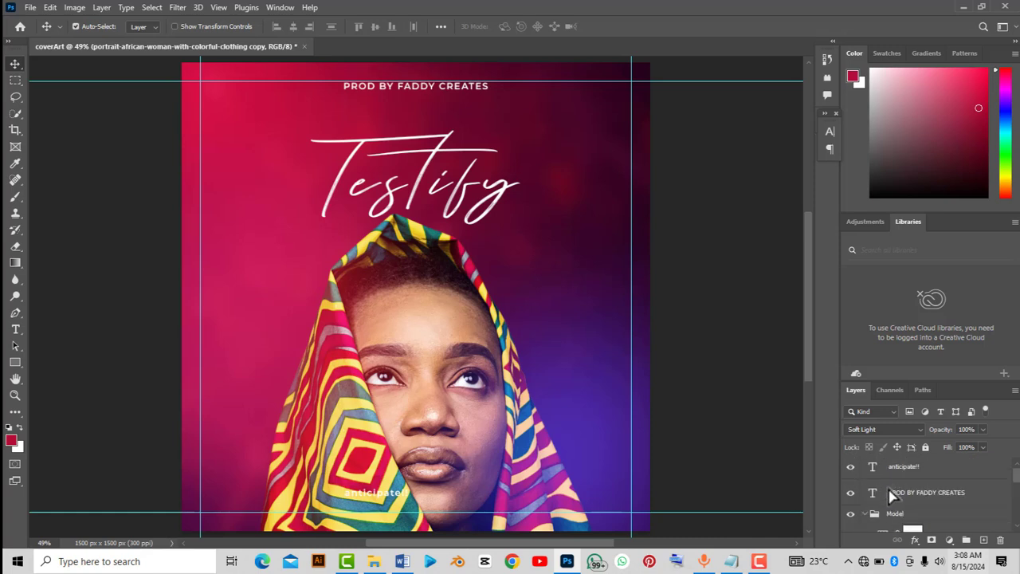
pyautogui.click(877, 518)
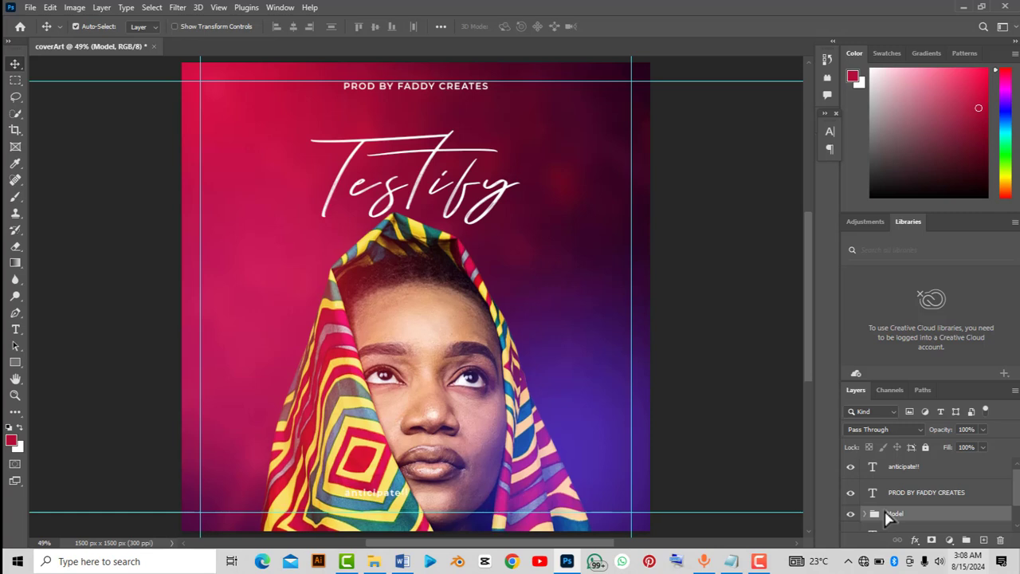
pyautogui.press('Up')
pyautogui.press('Up')
pyautogui.press('Up')
pyautogui.press('Up')
pyautogui.press('Up')
pyautogui.press('Up')
pyautogui.press('Up')
pyautogui.press('Up')
pyautogui.press('Up')
pyautogui.press('Up')
pyautogui.press('Up')
pyautogui.press('Up')
pyautogui.press('Up')
pyautogui.press('Up')
pyautogui.press('Up')
pyautogui.press('Up')
pyautogui.press('Up')
pyautogui.press('Up')
pyautogui.press('Up')
pyautogui.press('Up')
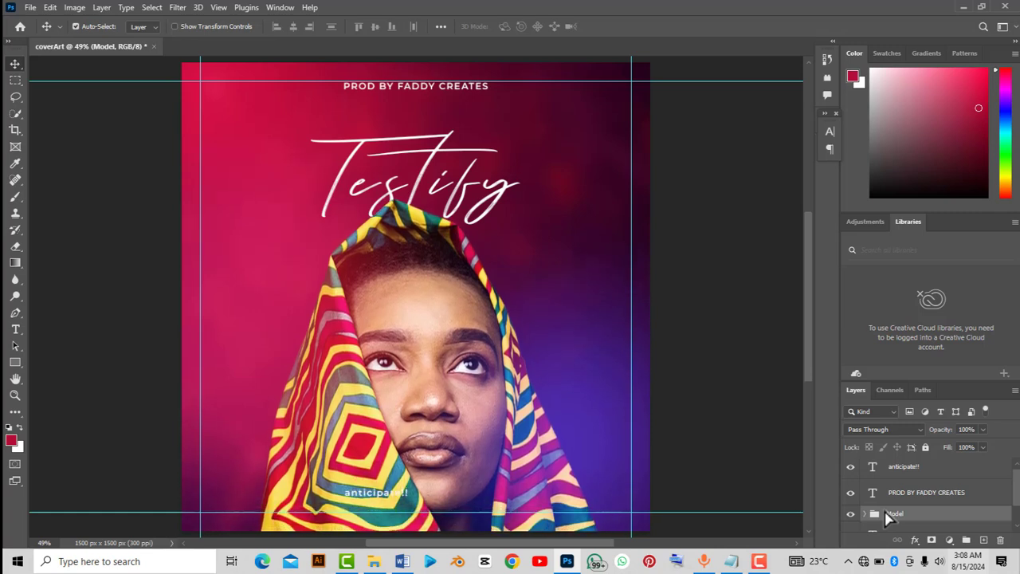
pyautogui.press('Up')
pyautogui.press('Up')
pyautogui.press('Up')
pyautogui.press('Up')
pyautogui.press('Up')
pyautogui.press('Up')
pyautogui.press('Up')
pyautogui.press('Up')
pyautogui.press('Up')
pyautogui.press('Up')
pyautogui.press('Up')
pyautogui.press('Up')
pyautogui.press('Up')
pyautogui.press('Up')
pyautogui.press('Up')
pyautogui.press('Up')
pyautogui.press('Up')
pyautogui.press('Up')
pyautogui.press('Up')
pyautogui.press('Up')
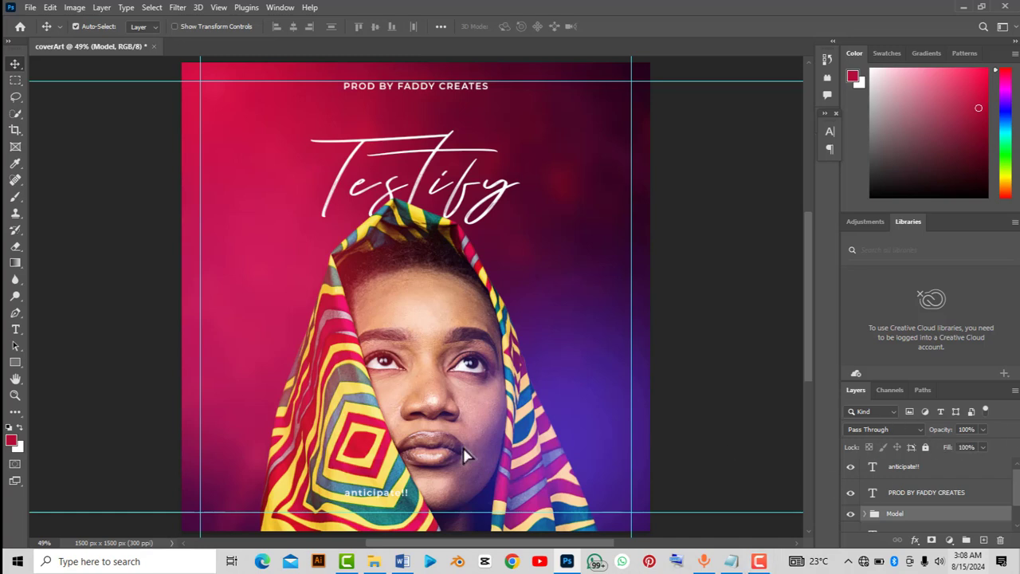
# - Apply All Caps to the "anticipate!!" text at the portrait's base and commit the edit
pyautogui.click(389, 498)
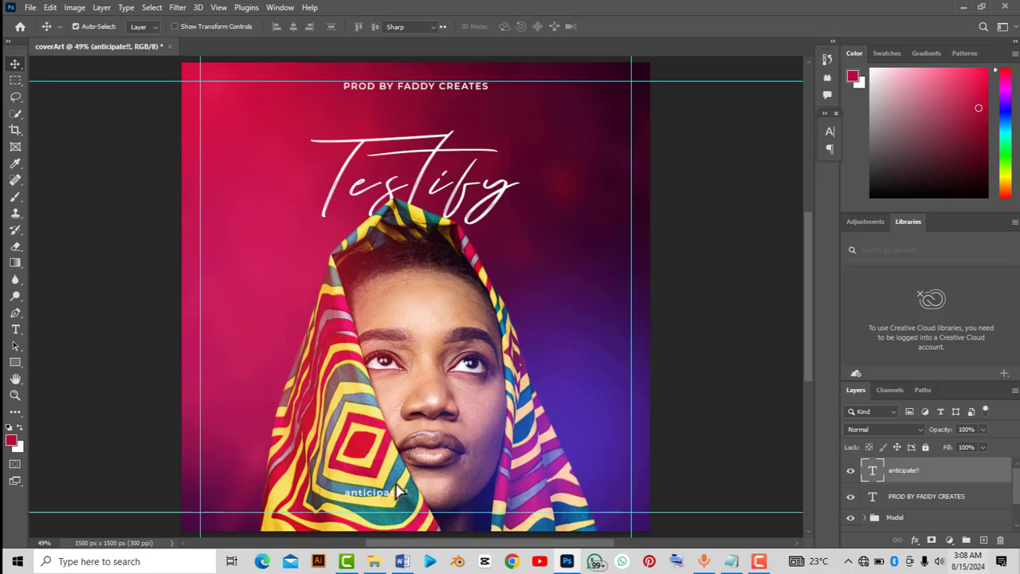
pyautogui.doubleClick(398, 492)
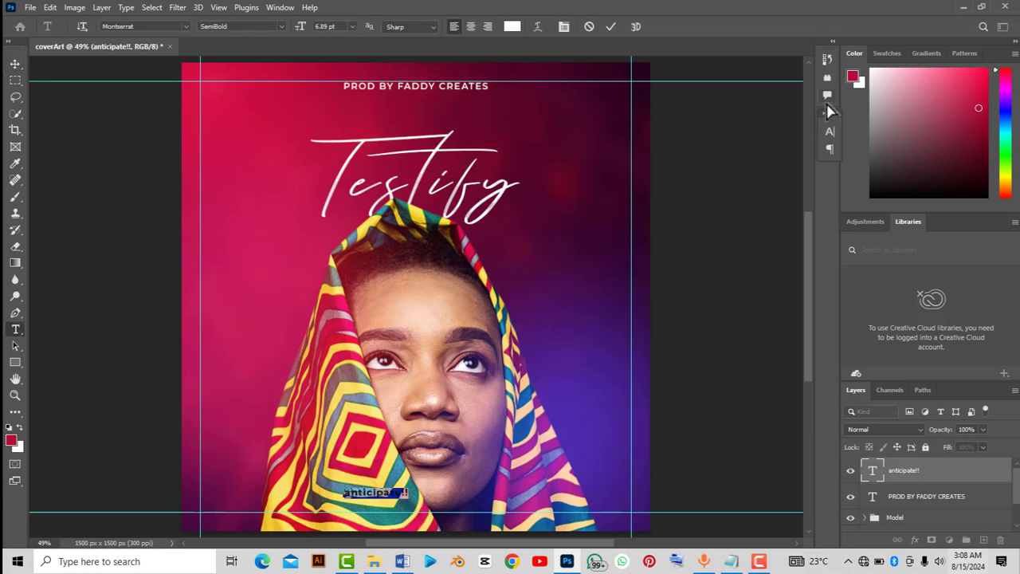
pyautogui.click(829, 134)
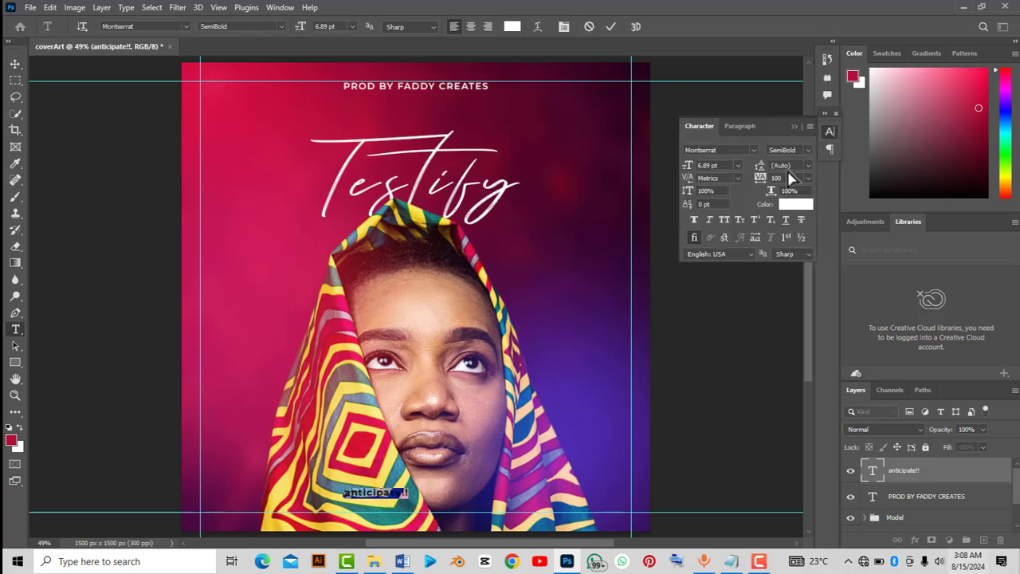
pyautogui.click(727, 222)
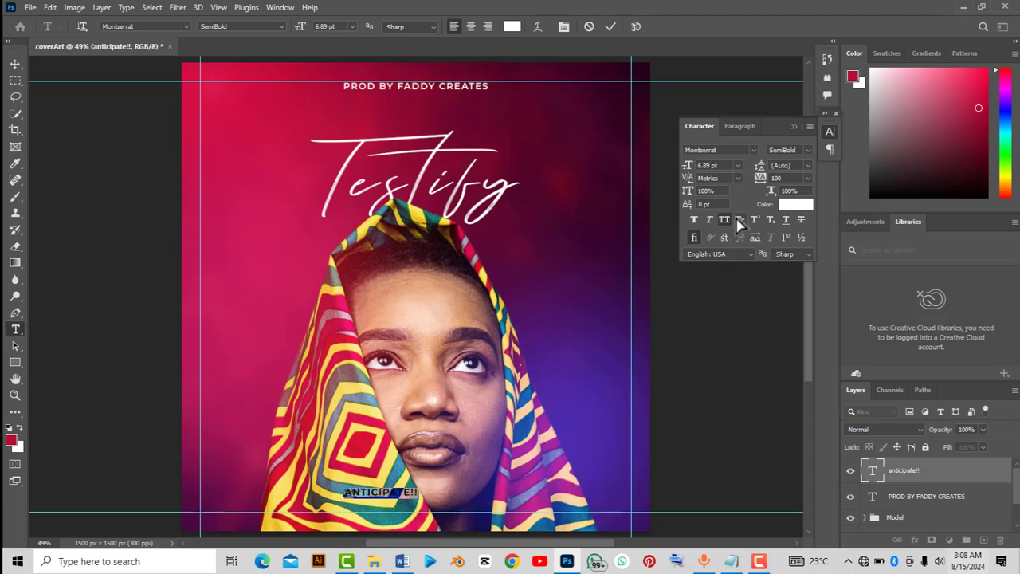
pyautogui.click(794, 127)
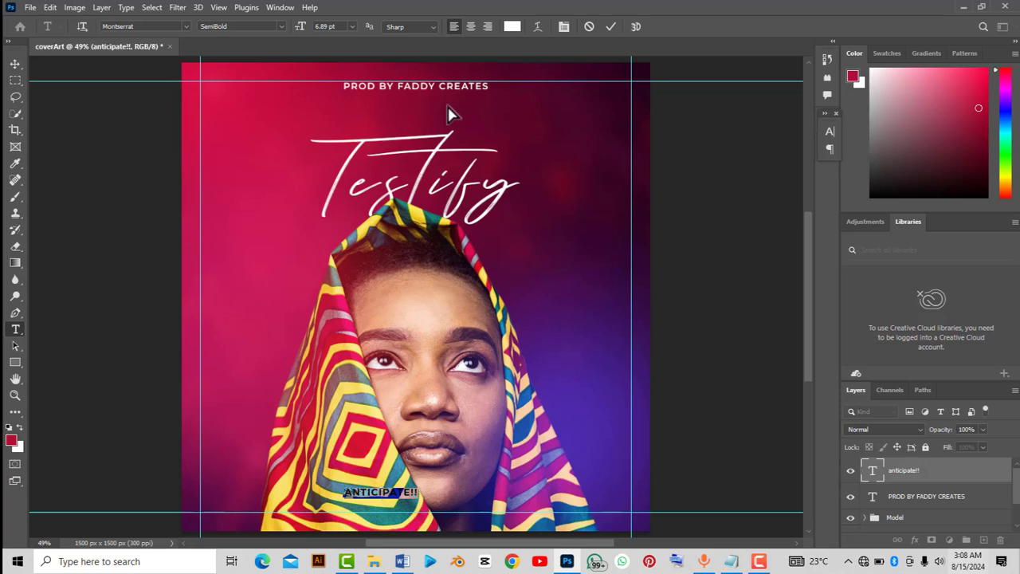
pyautogui.click(686, 147)
pyautogui.click(10, 63)
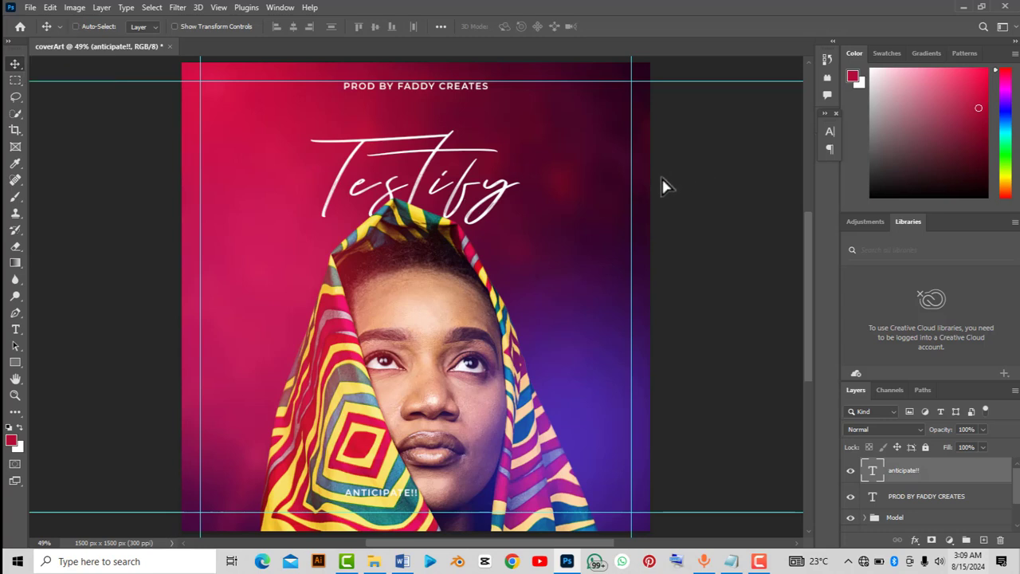
# - Select the whole canvas, centre the "ANTICIPATE!!" text horizontally within it, and deselect
pyautogui.hotkey('ctrl', 't')
pyautogui.press('Return')
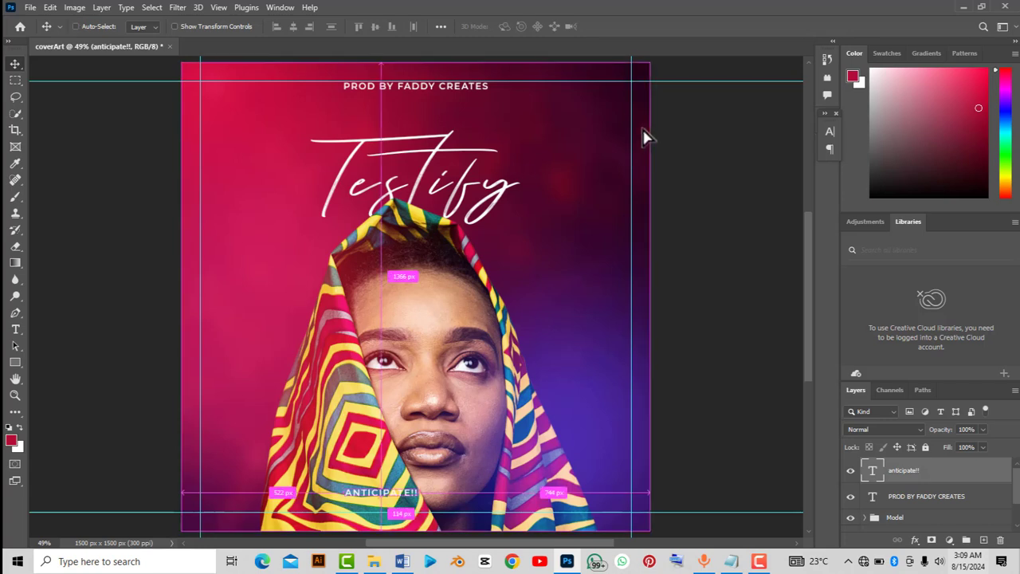
pyautogui.hotkey('ctrl', 't')
pyautogui.press('Return')
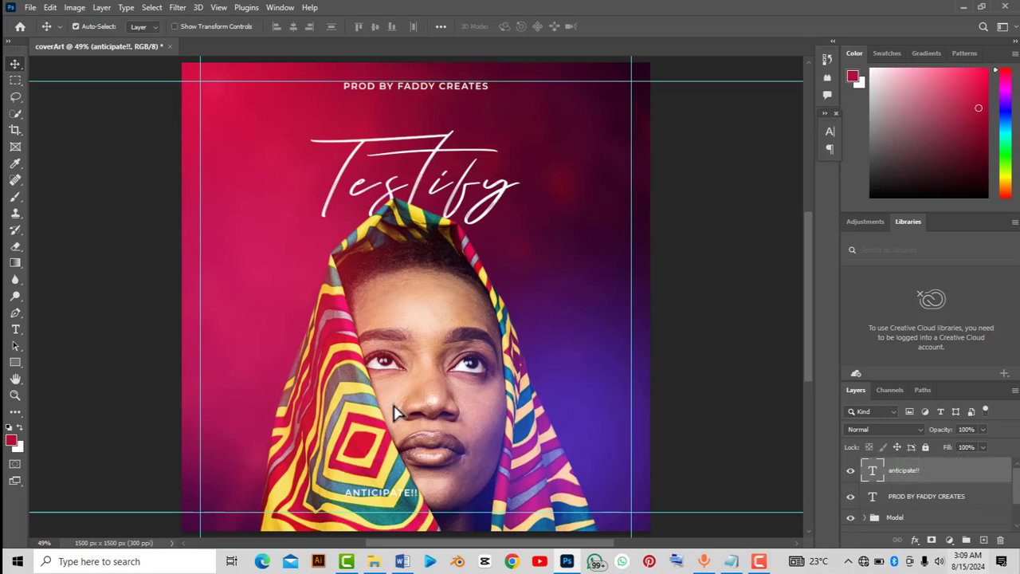
pyautogui.press('ctrl')
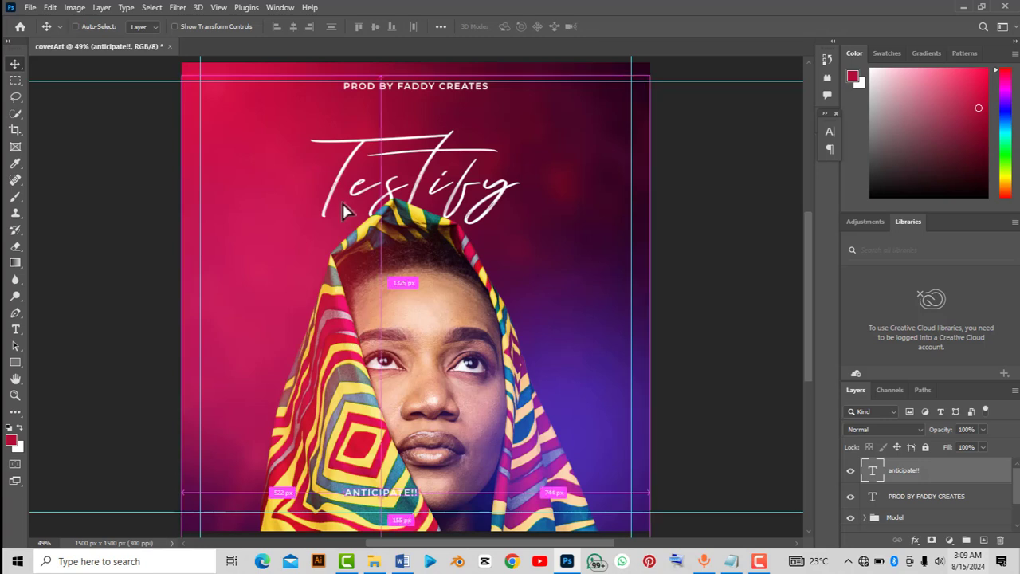
pyautogui.hotkey('ctrl', 'a')
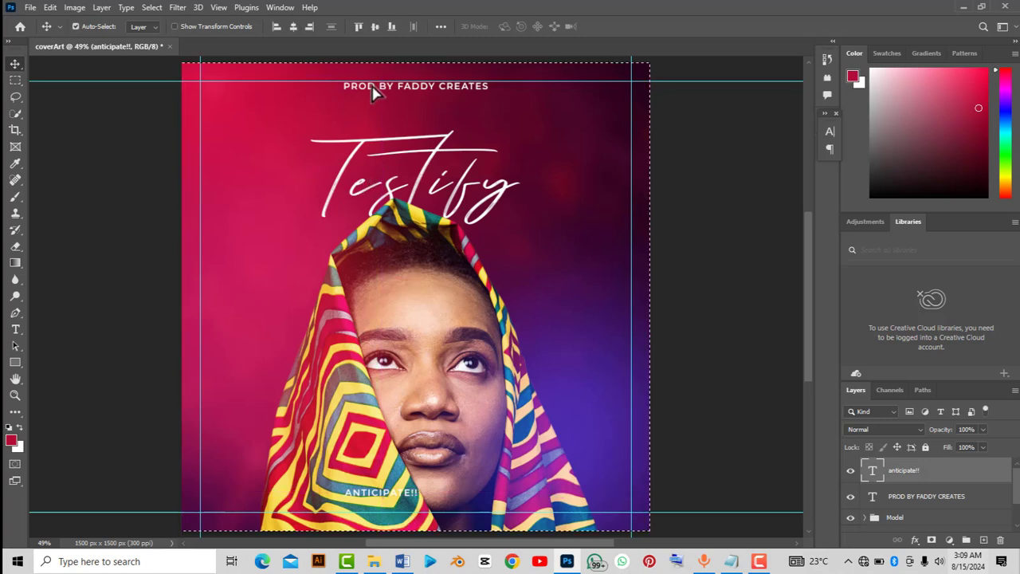
pyautogui.click(293, 26)
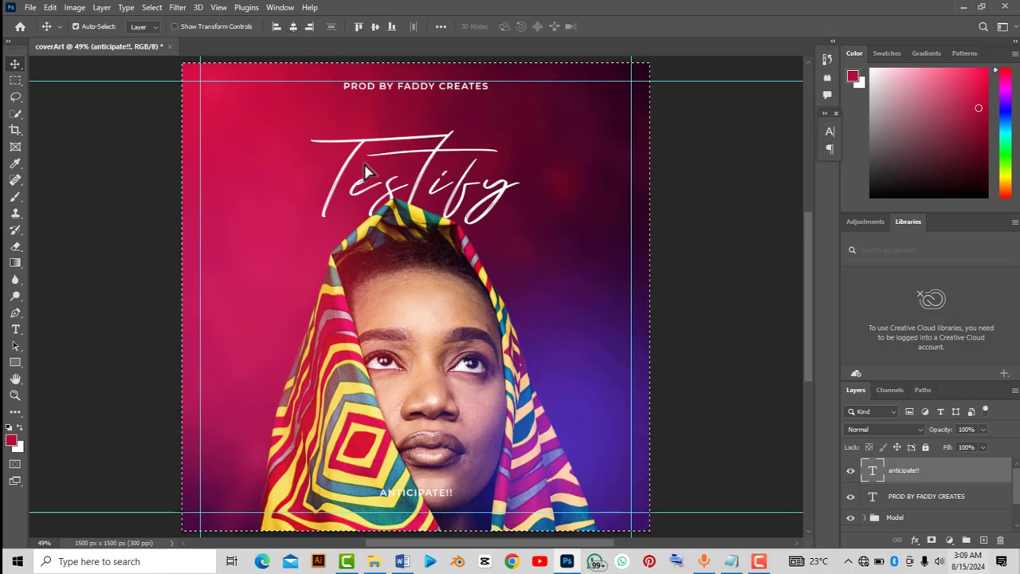
pyautogui.click(293, 28)
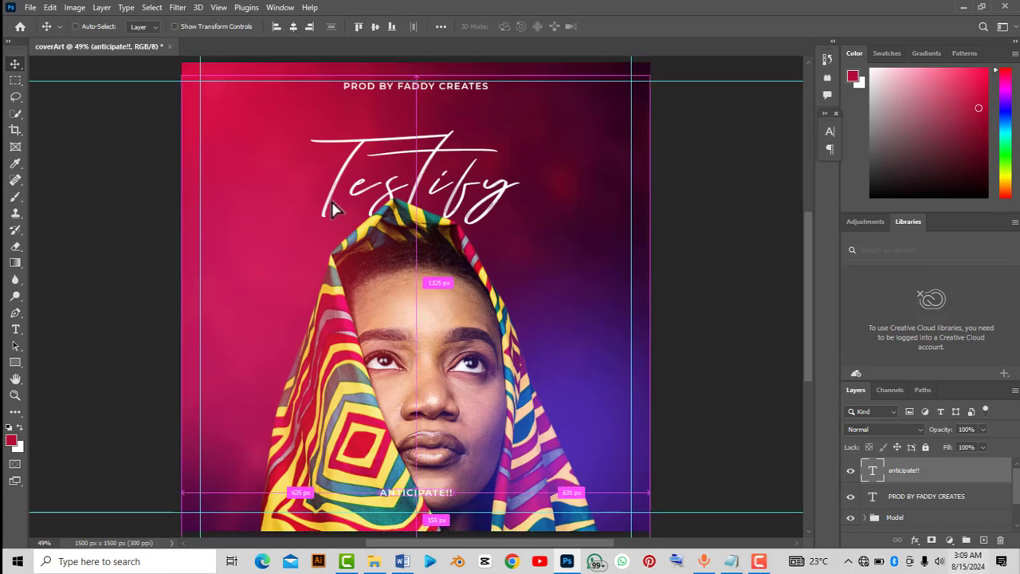
pyautogui.hotkey('ctrl', 'd')
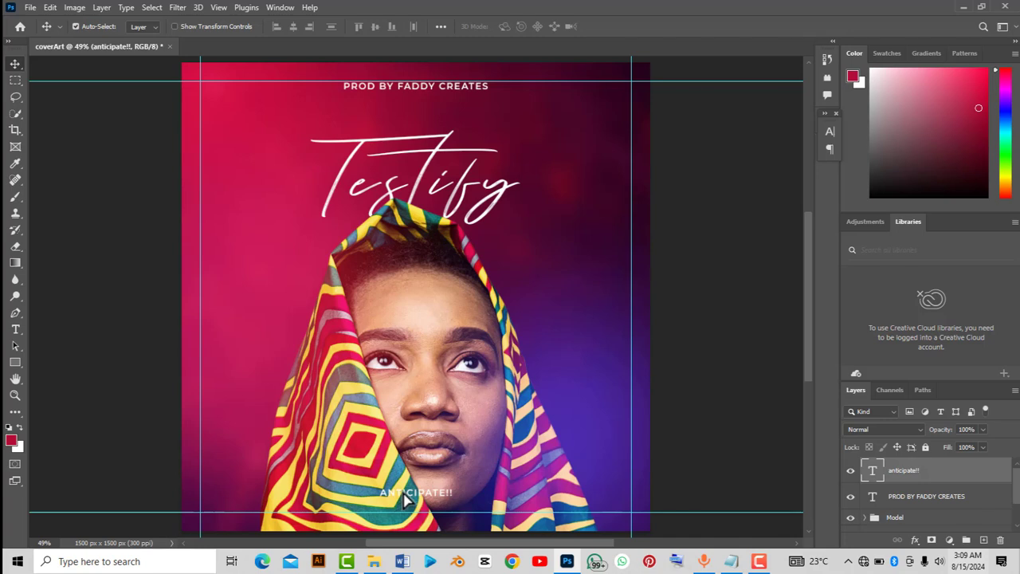
# - Move the "ANTICIPATE!!" text about 45 px down so it sits just on the lower guide
pyautogui.moveTo(403, 492); pyautogui.dragTo(404, 495)
pyautogui.press('Down')
pyautogui.press('Down')
pyautogui.press('Down')
pyautogui.press('Down')
pyautogui.press('Down')
pyautogui.press('Down')
pyautogui.press('Down')
pyautogui.press('Down')
pyautogui.press('Down')
pyautogui.press('Down')
pyautogui.press('Down')
pyautogui.press('Down')
pyautogui.press('Down')
pyautogui.press('Down')
pyautogui.press('Down')
pyautogui.press('Down')
pyautogui.press('Down')
pyautogui.press('Down')
pyautogui.press('Down')
pyautogui.press('Down')
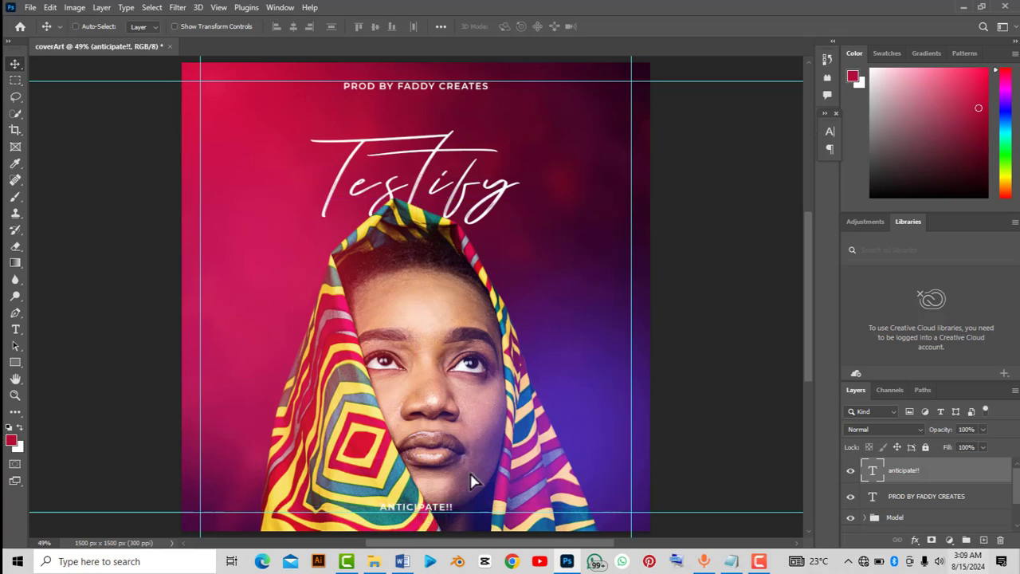
# - Scale the "ANTICIPATE!!" text up to about 116% and commit the transformation
pyautogui.hotkey('ctrl', 't')
pyautogui.moveTo(461, 506); pyautogui.dragTo(470, 504)
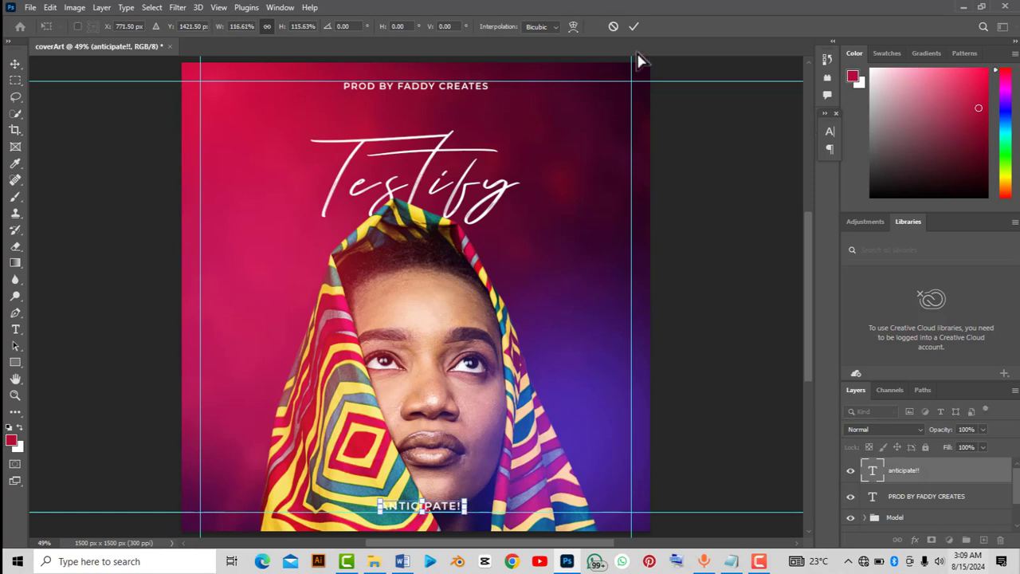
pyautogui.click(634, 26)
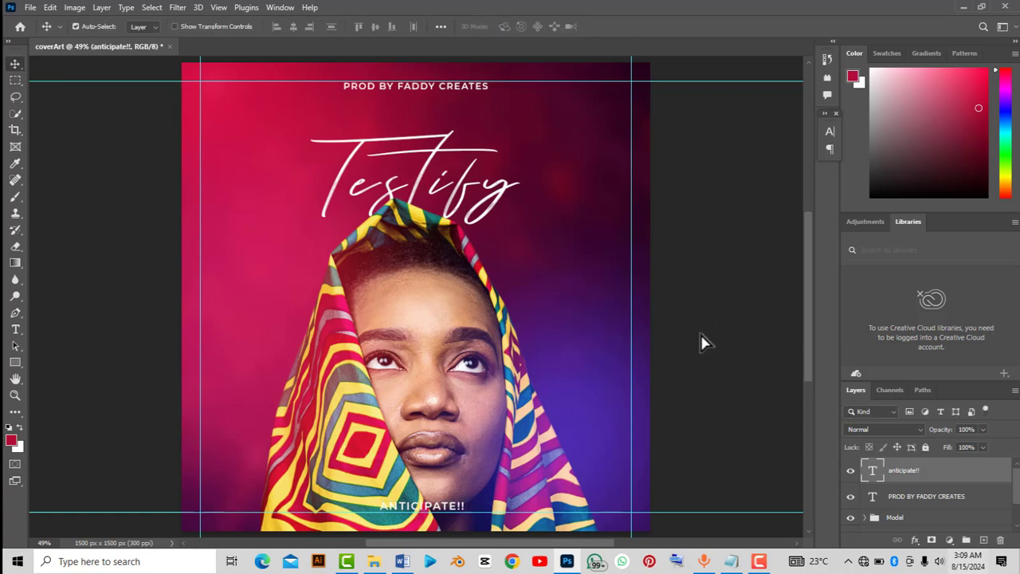
# - Duplicate the "ANTICIPATE!!" text and move the copy about 800 px up, over the hair below the "Testify" title
pyautogui.doubleClick(449, 514)
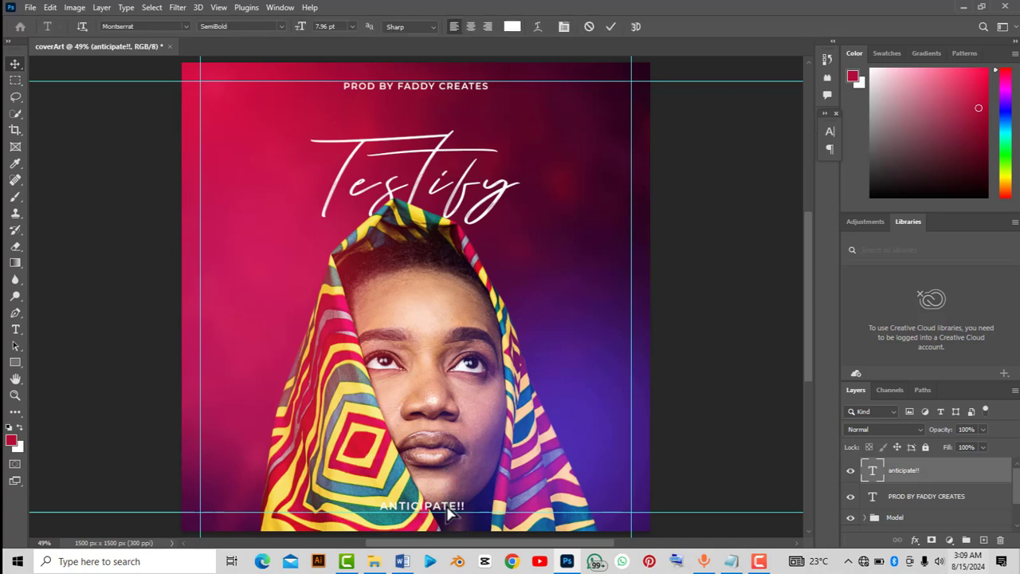
pyautogui.click(612, 28)
pyautogui.hotkey('ctrl', 'j')
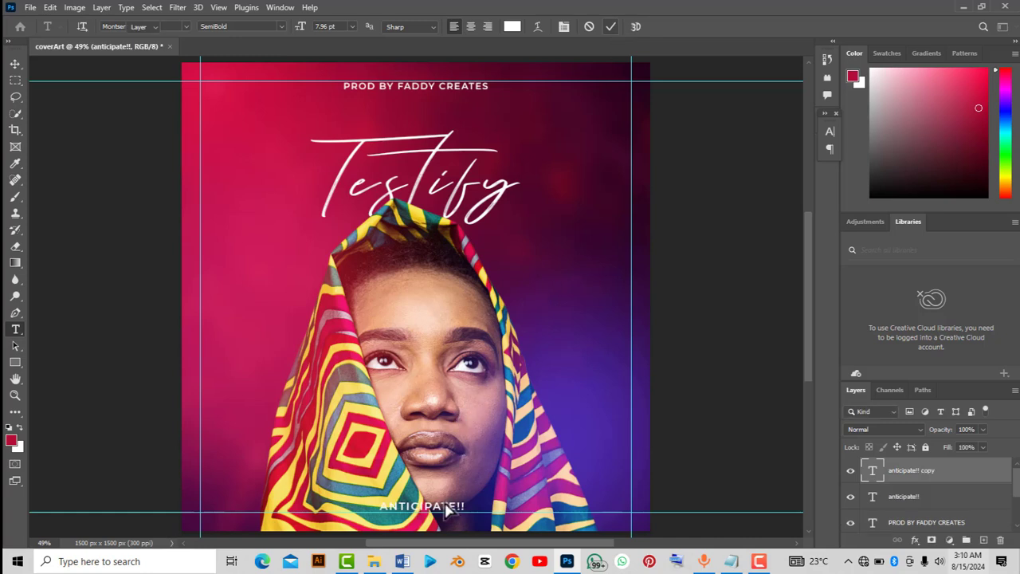
pyautogui.press('v')
pyautogui.moveTo(448, 515); pyautogui.dragTo(434, 259)
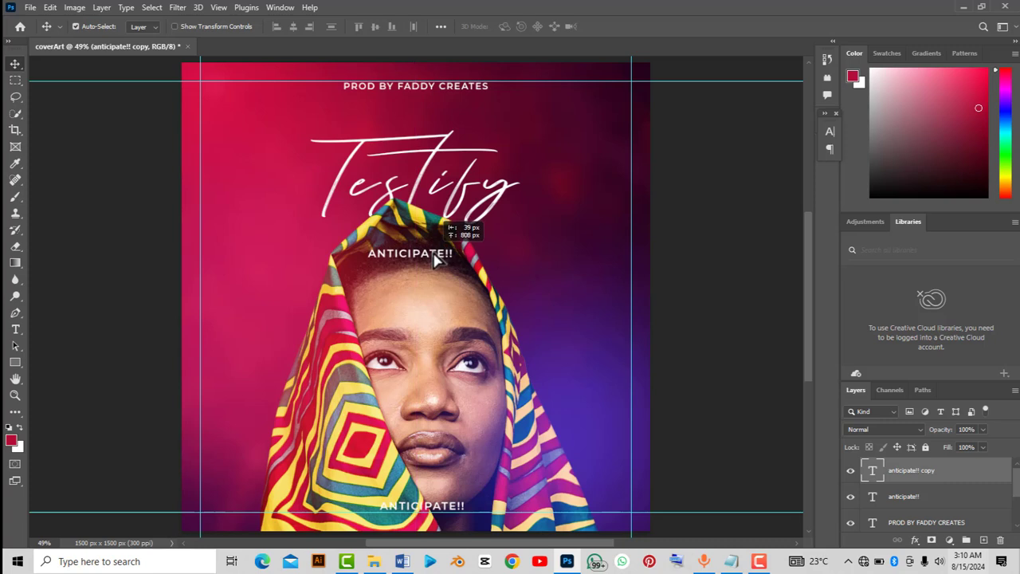
pyautogui.moveTo(433, 261); pyautogui.dragTo(437, 263)
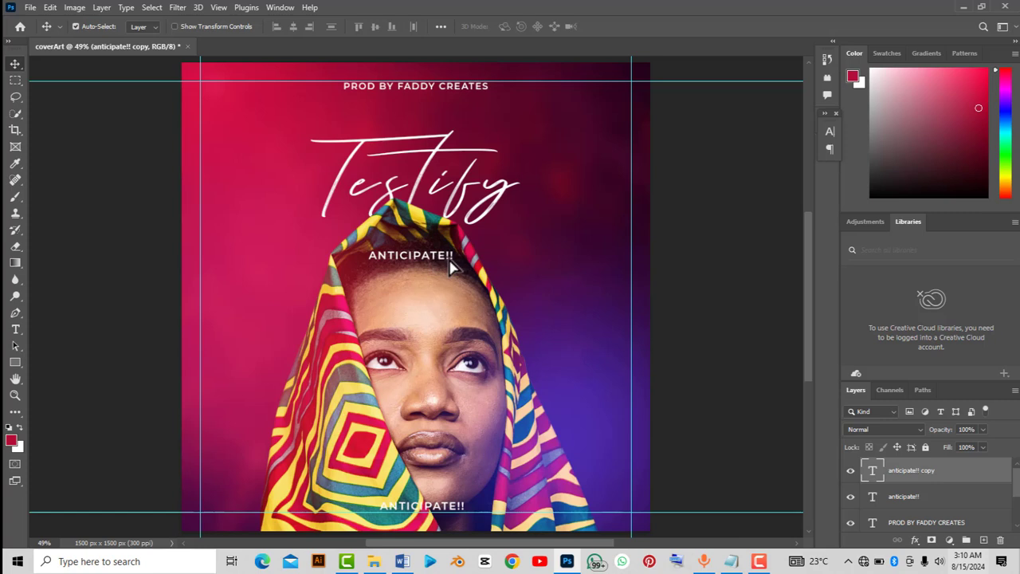
# - Replace the upper "ANTICIPATE!!" copy's text with the artist's name and commit the edit
pyautogui.click(454, 267)
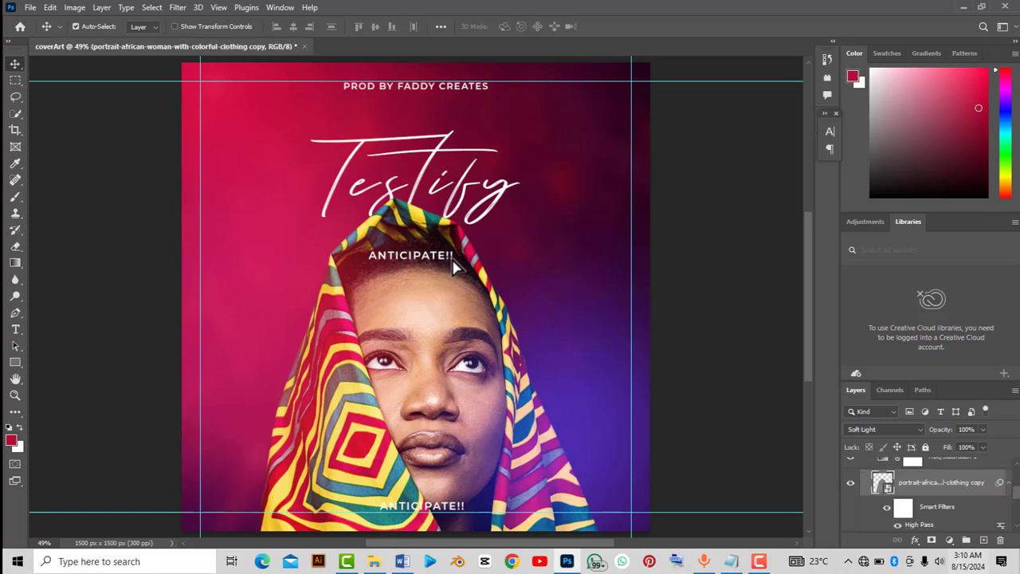
pyautogui.click(453, 260)
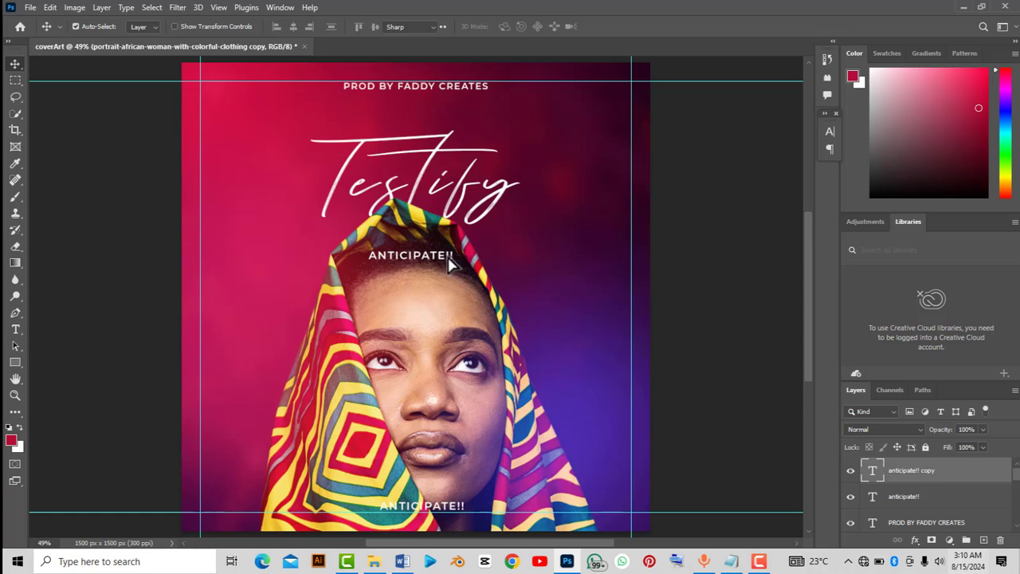
pyautogui.doubleClick(449, 260)
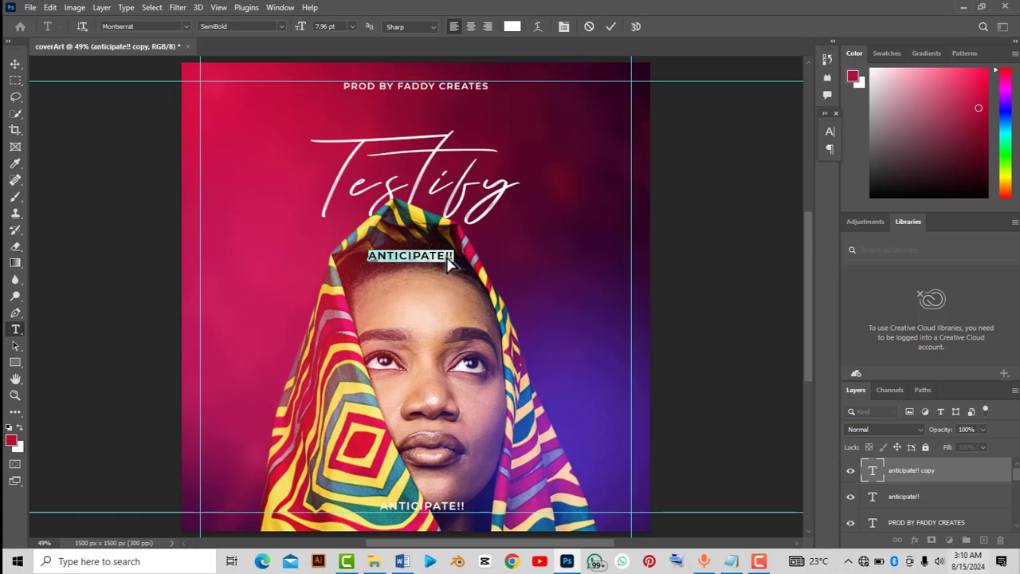
pyautogui.press('BackSpace')
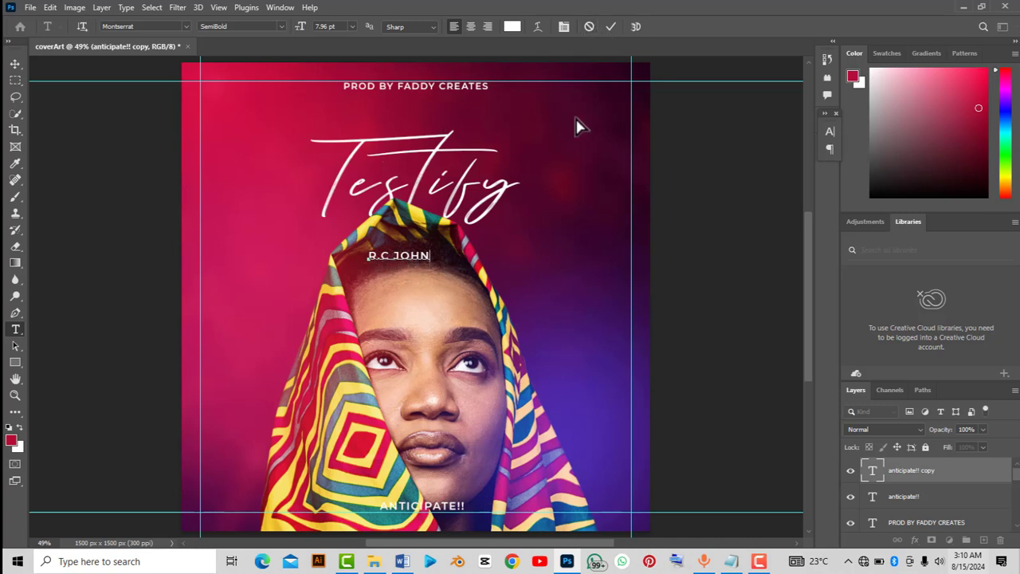
pyautogui.click(611, 29)
# - Move the artist's name slightly up, centre it horizontally on the canvas, and clear the selection
pyautogui.press('v')
pyautogui.moveTo(420, 266); pyautogui.dragTo(431, 256)
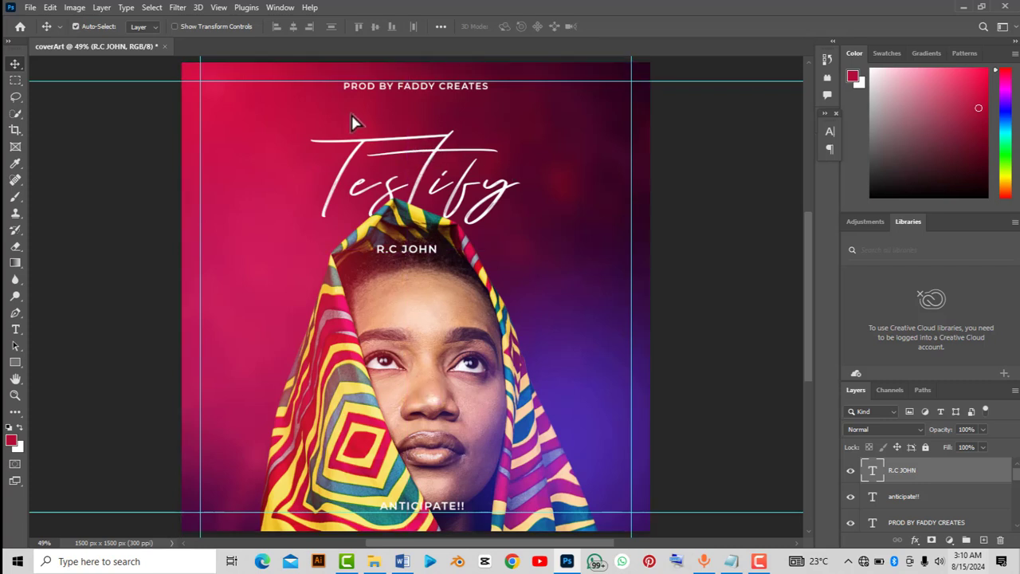
pyautogui.press('ctrl')
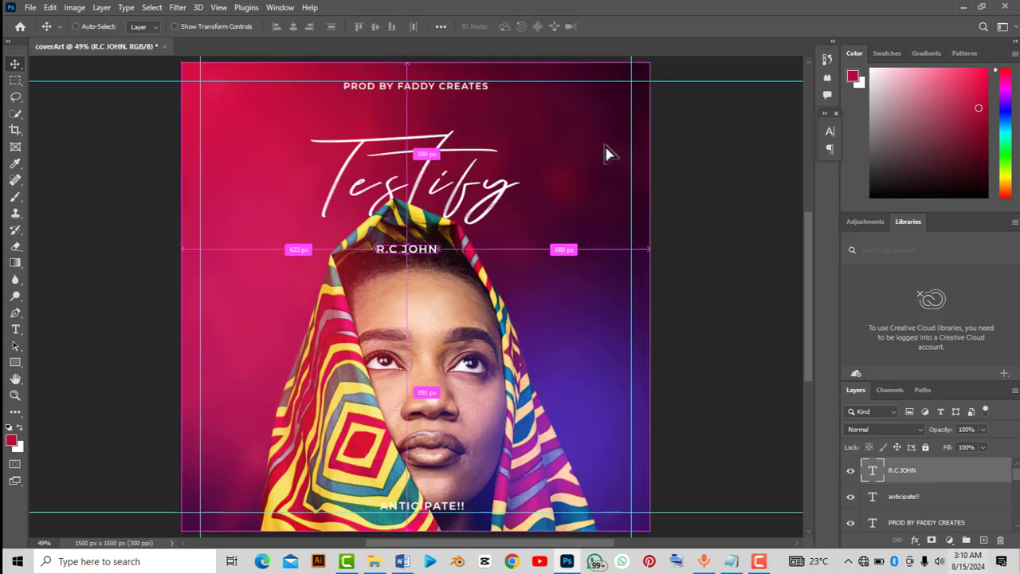
pyautogui.click(295, 31)
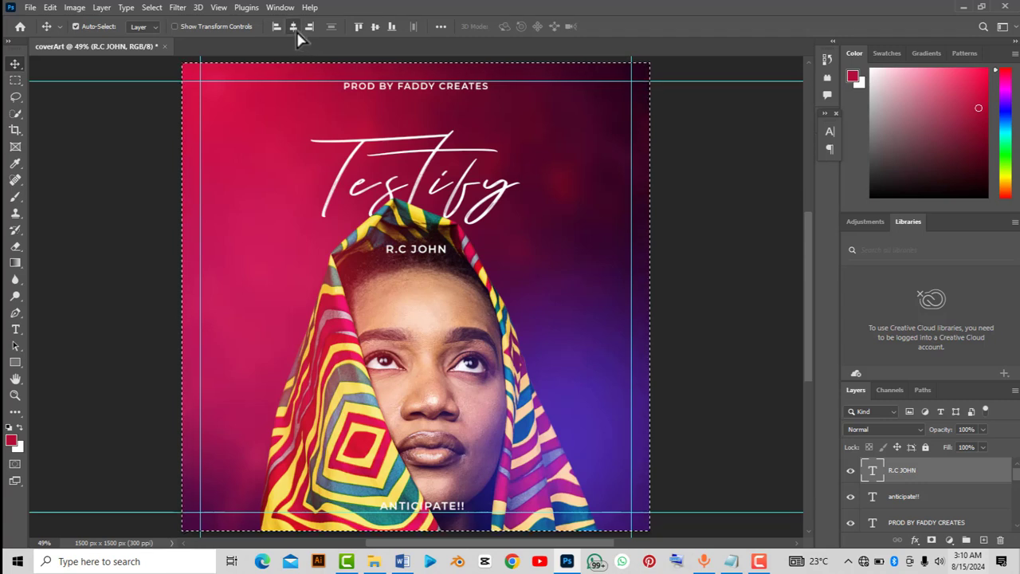
pyautogui.hotkey('ctrl', 'd')
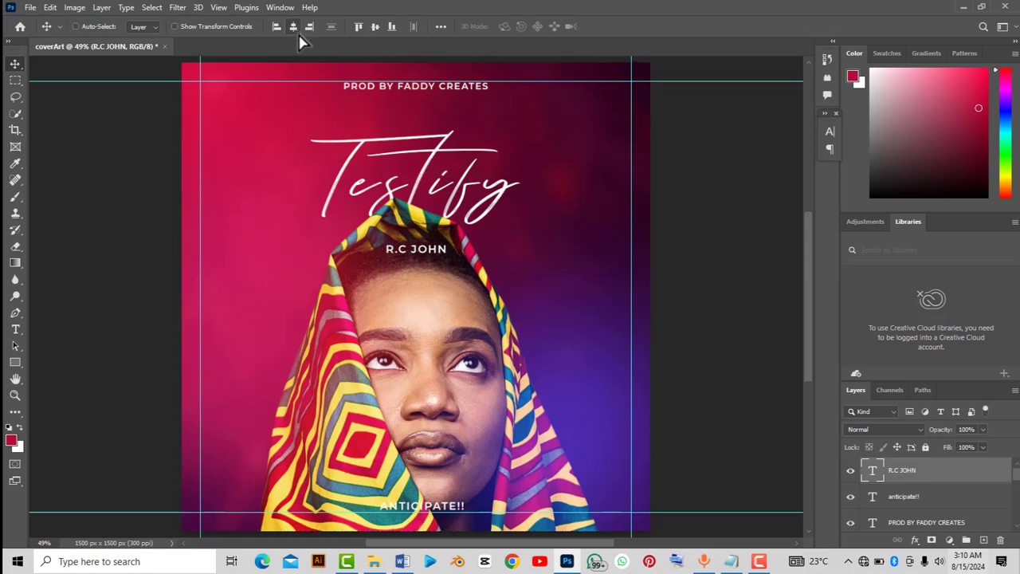
# - Clear the layer selection and review the whole cover layout from the credit line to the "ANTICIPATE!!" text
pyautogui.click(486, 152)
pyautogui.scroll(-4, 487, 151)
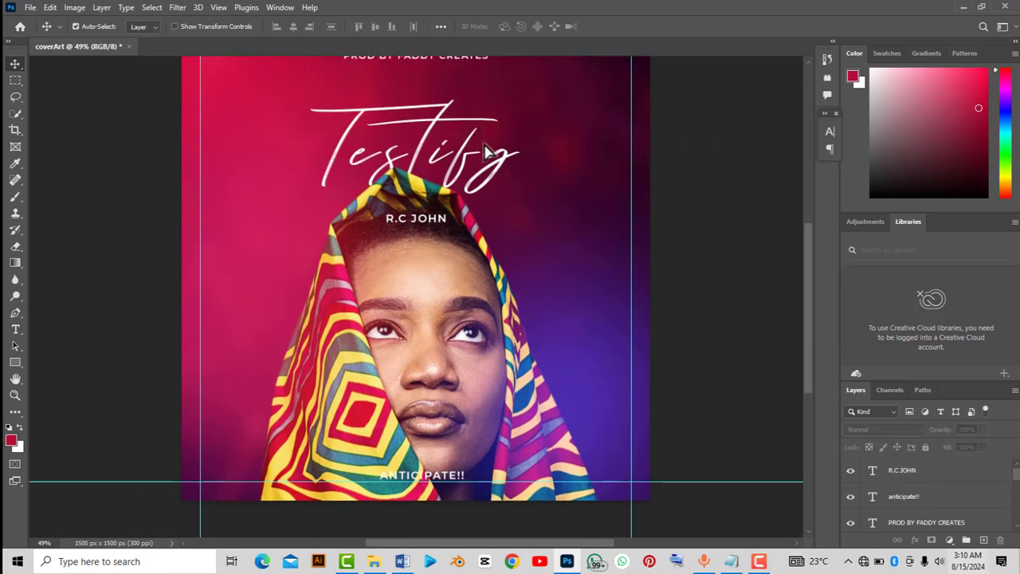
pyautogui.scroll(3, 486, 152)
pyautogui.scroll(-3, 486, 151)
pyautogui.scroll(-4, 487, 151)
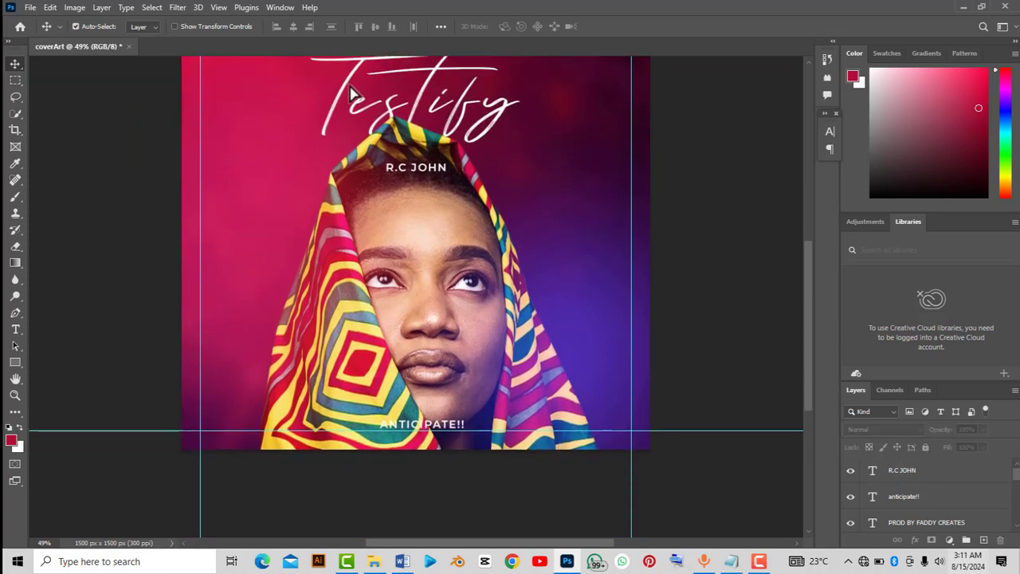
pyautogui.scroll(3, 469, 230)
pyautogui.scroll(5, 468, 230)
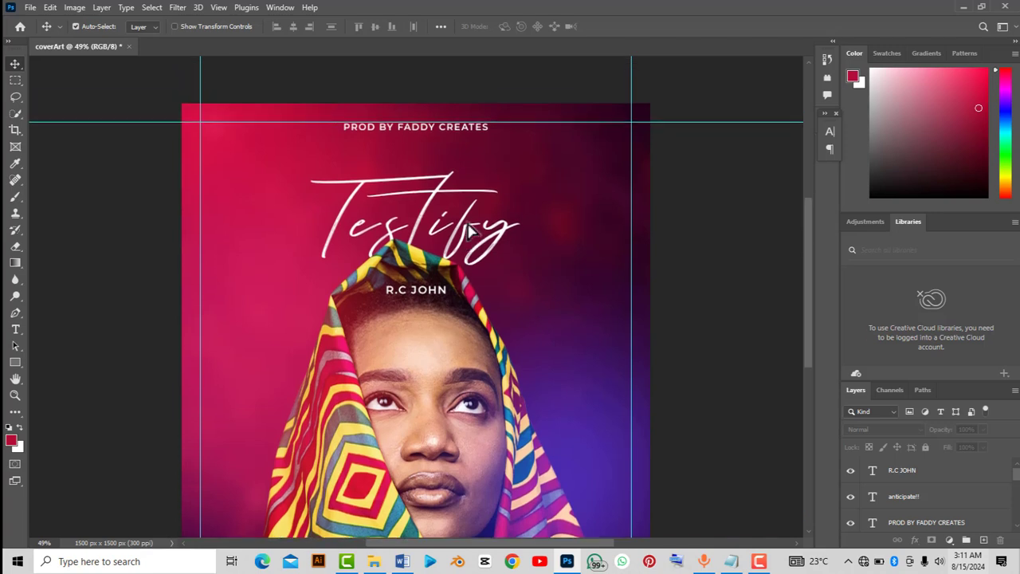
pyautogui.scroll(-5, 469, 230)
pyautogui.scroll(-1, 468, 229)
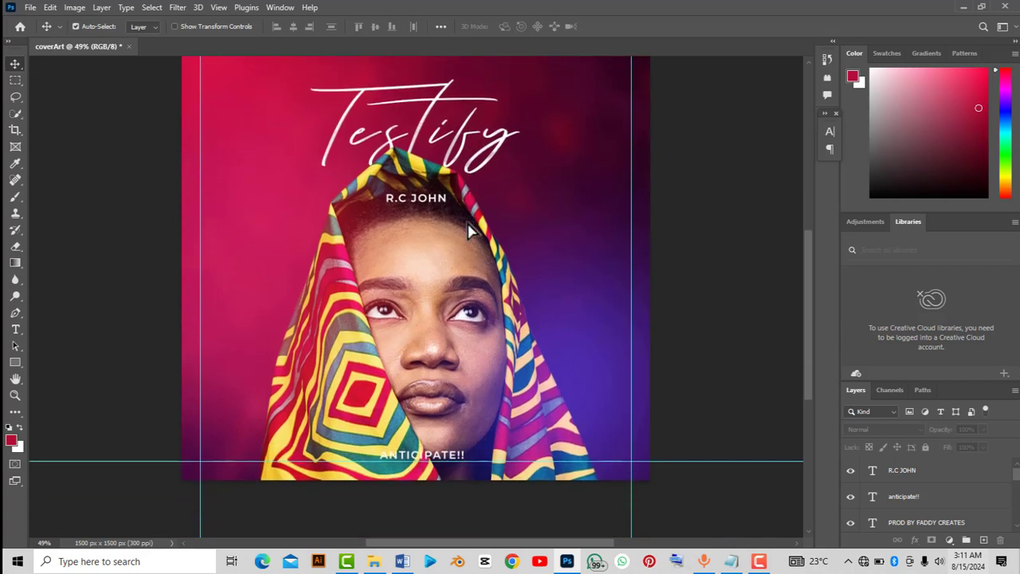
# - Group the artist's name, "ANTICIPATE!!" and producer credit text layers, and name the group "Text"
pyautogui.scroll(-3, 859, 486)
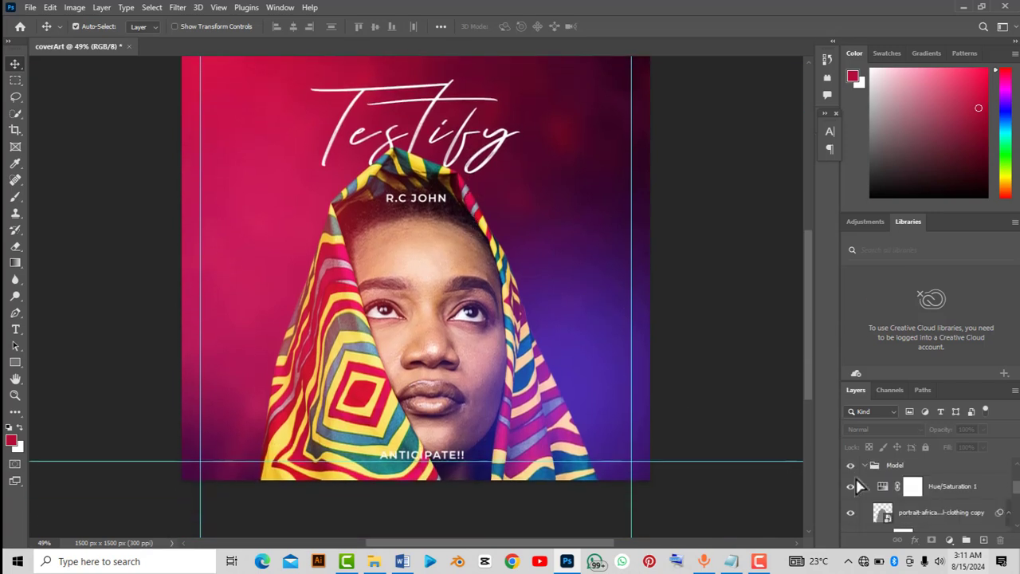
pyautogui.scroll(2, 858, 487)
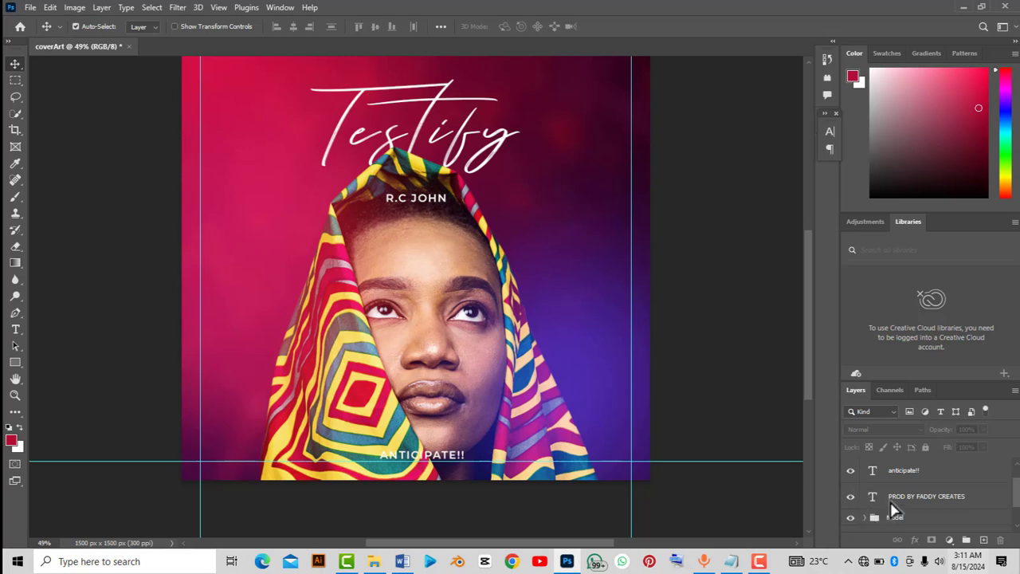
pyautogui.click(893, 503)
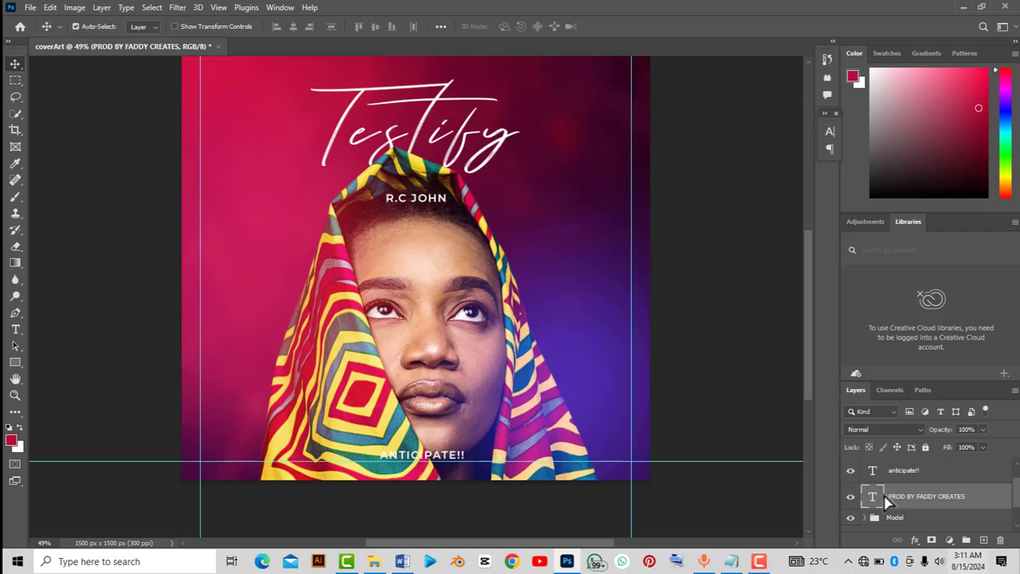
pyautogui.scroll(1, 887, 498)
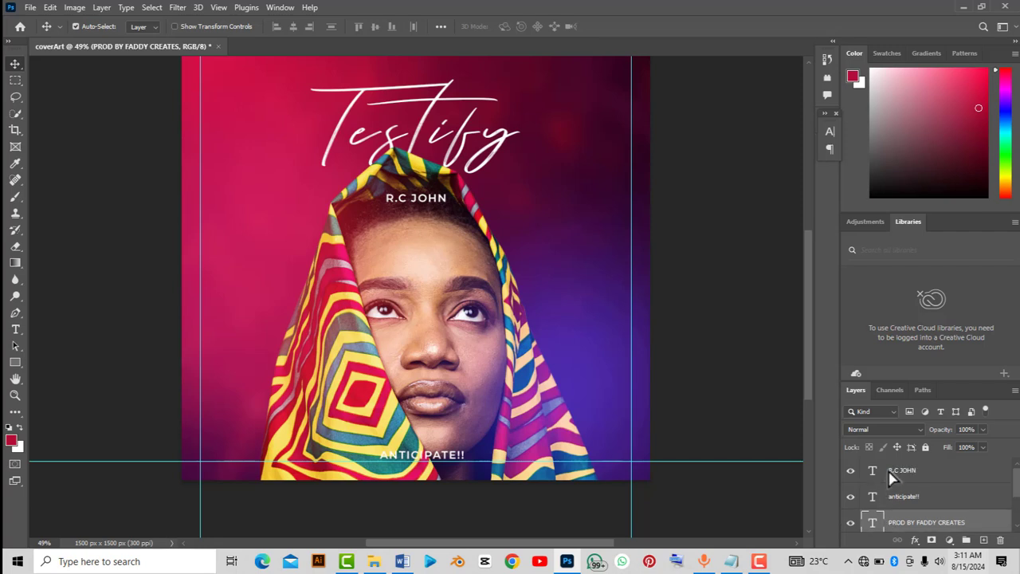
pyautogui.click(893, 472)
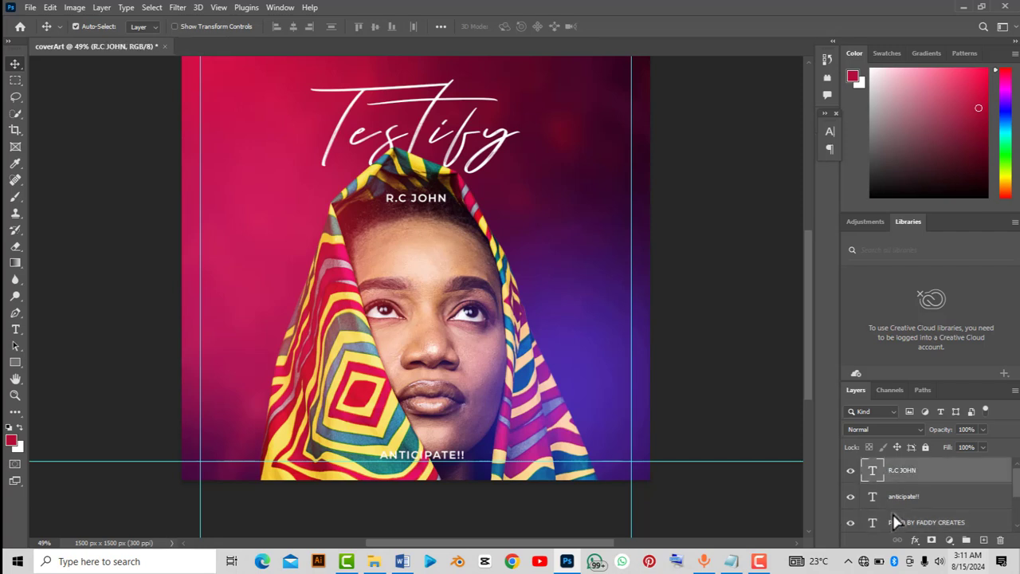
pyautogui.scroll(-2, 909, 519)
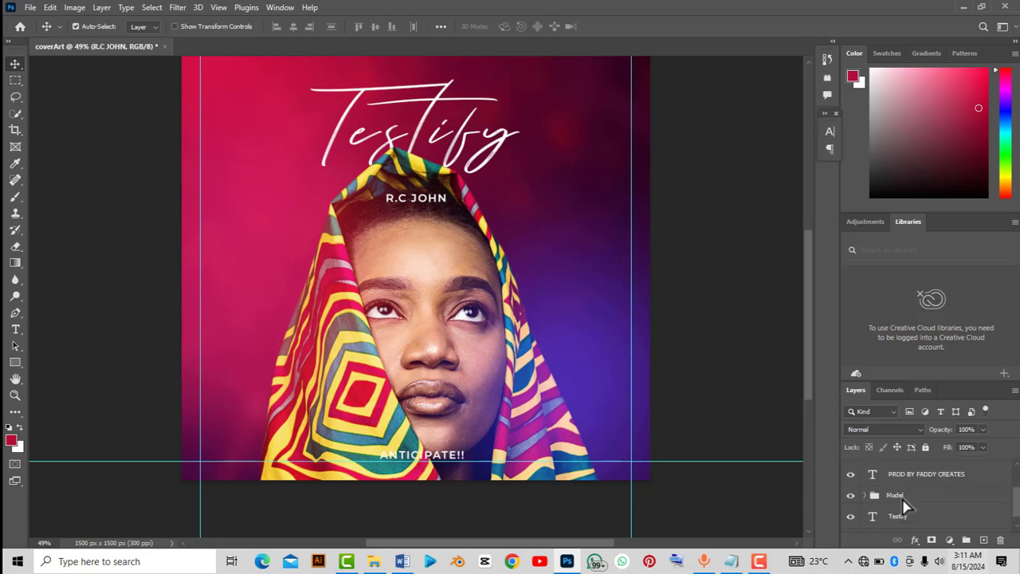
pyautogui.scroll(2, 909, 514)
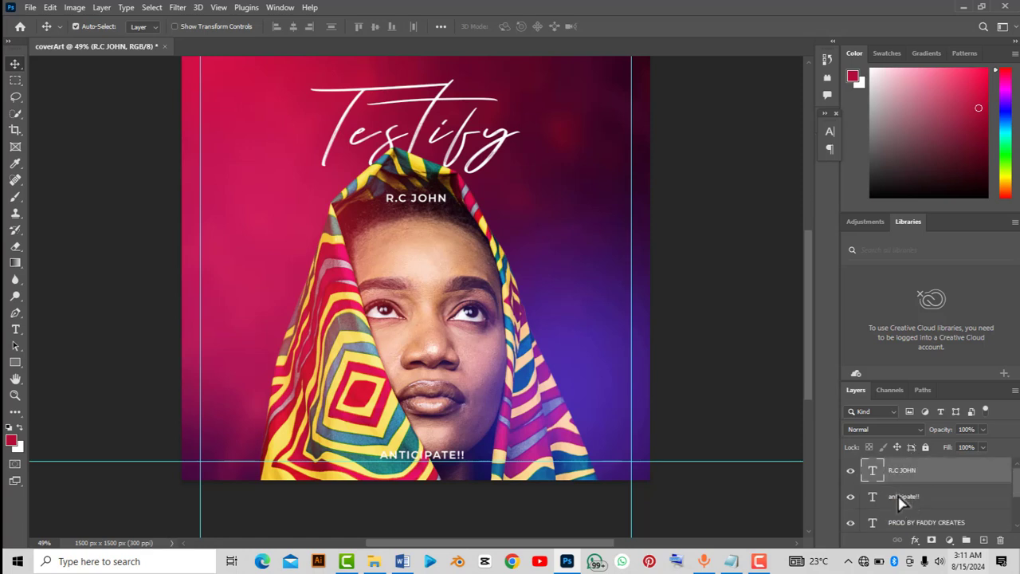
pyautogui.keyDown('shift'); pyautogui.click(900, 519); pyautogui.keyUp('shift')
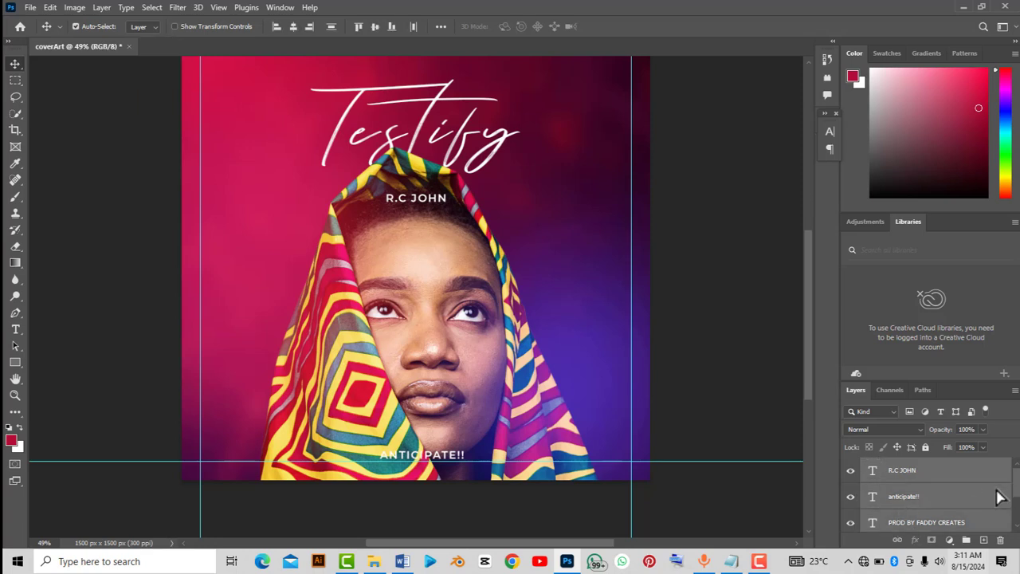
pyautogui.click(1016, 531)
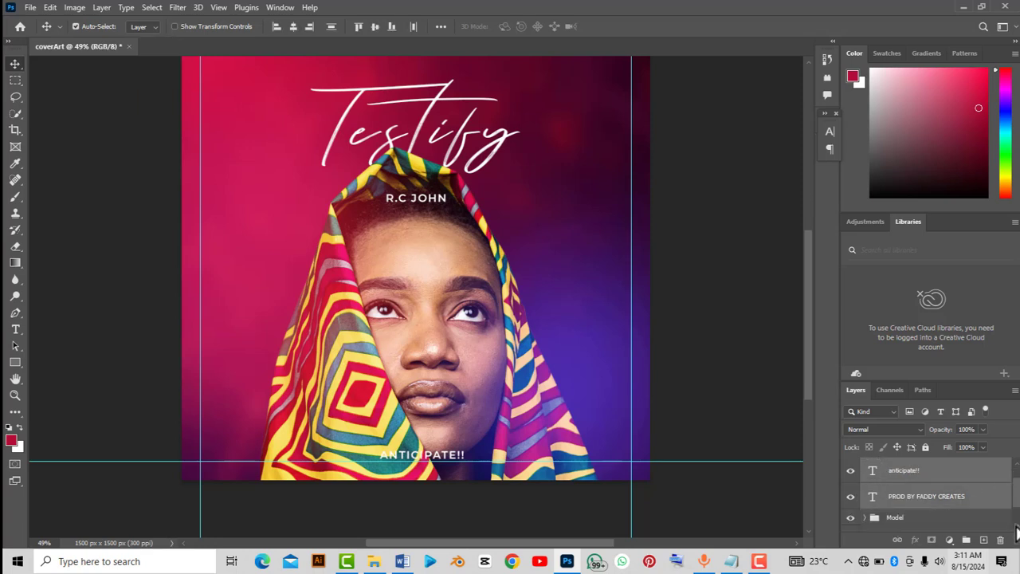
pyautogui.hotkey('ctrl', 'g')
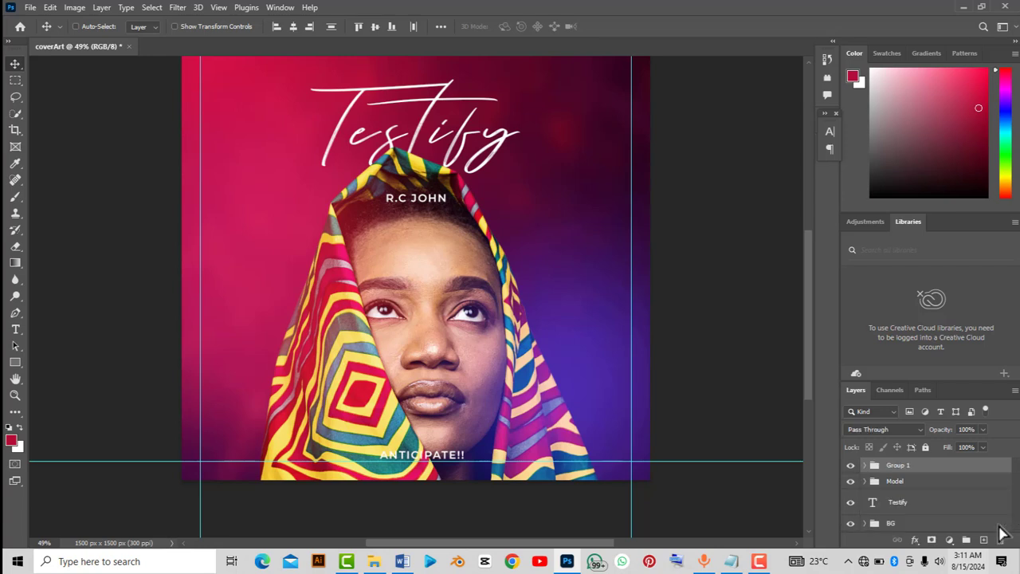
pyautogui.doubleClick(900, 466)
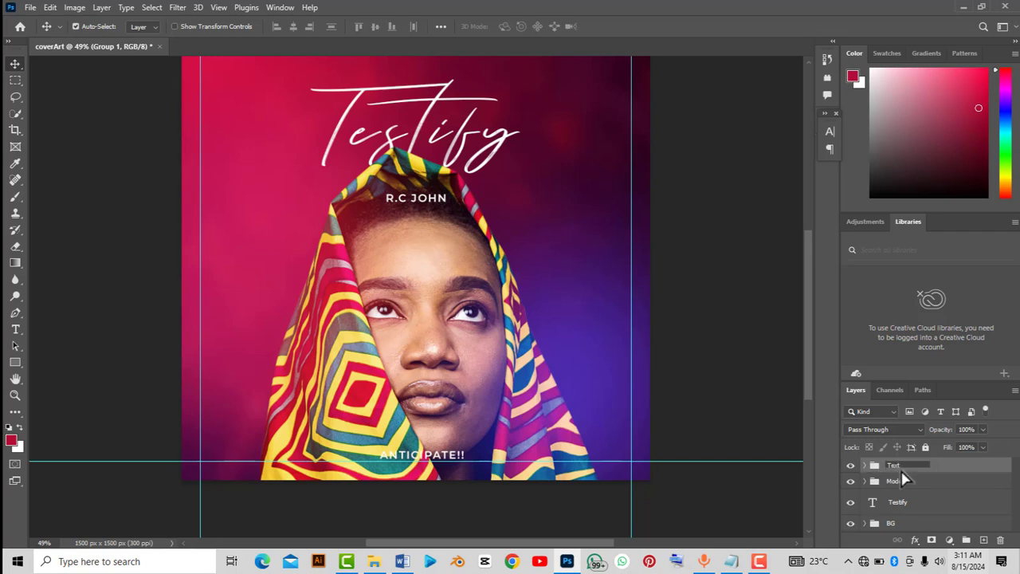
pyautogui.click(939, 470)
# - Examine the text placement over the portrait and how "ANTICIPATE!!" reads against the patterned headscarf
pyautogui.scroll(5, 416, 226)
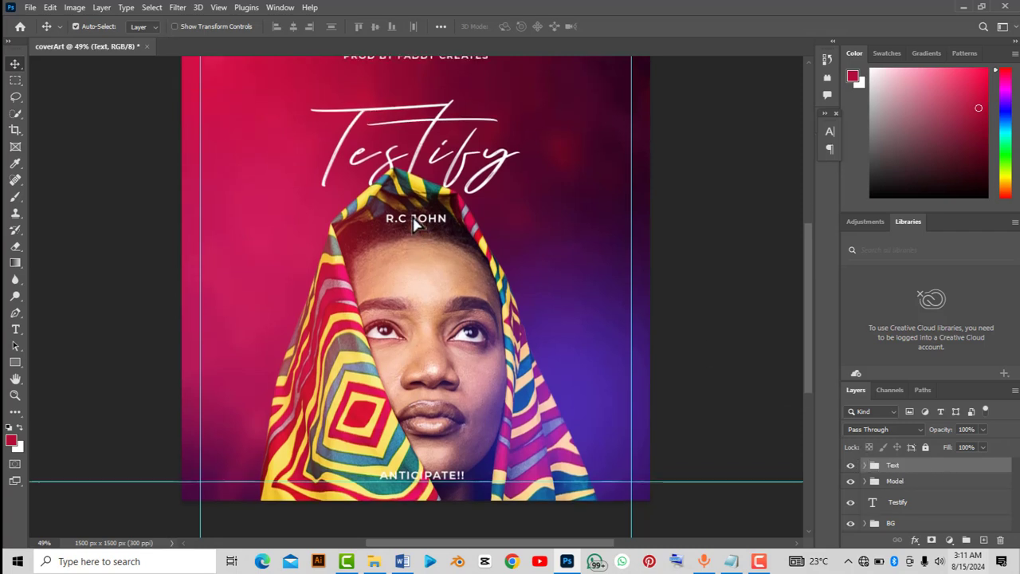
pyautogui.scroll(-5, 416, 226)
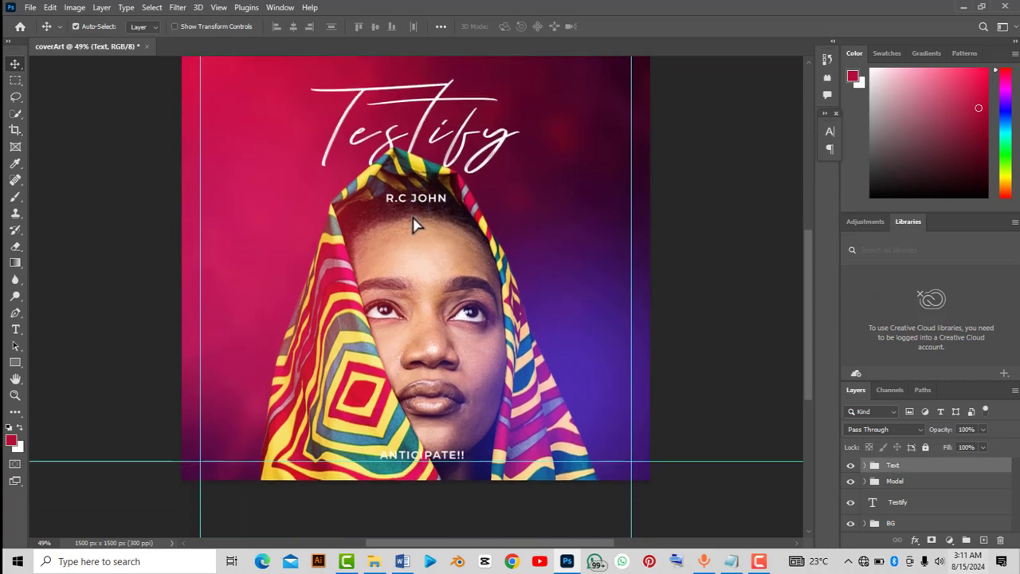
pyautogui.scroll(-3, 414, 226)
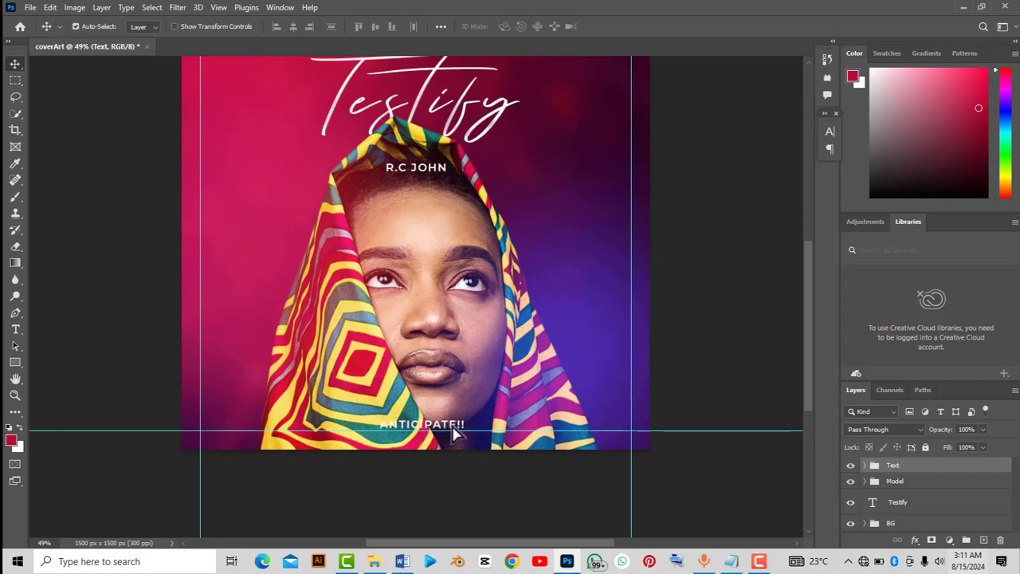
pyautogui.scroll(3, 455, 431)
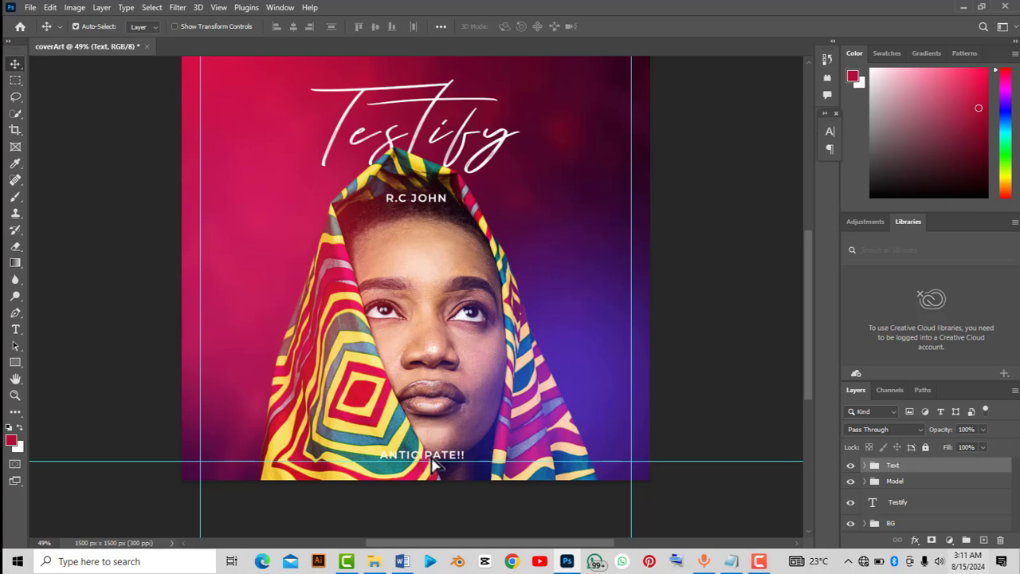
pyautogui.scroll(4, 446, 406)
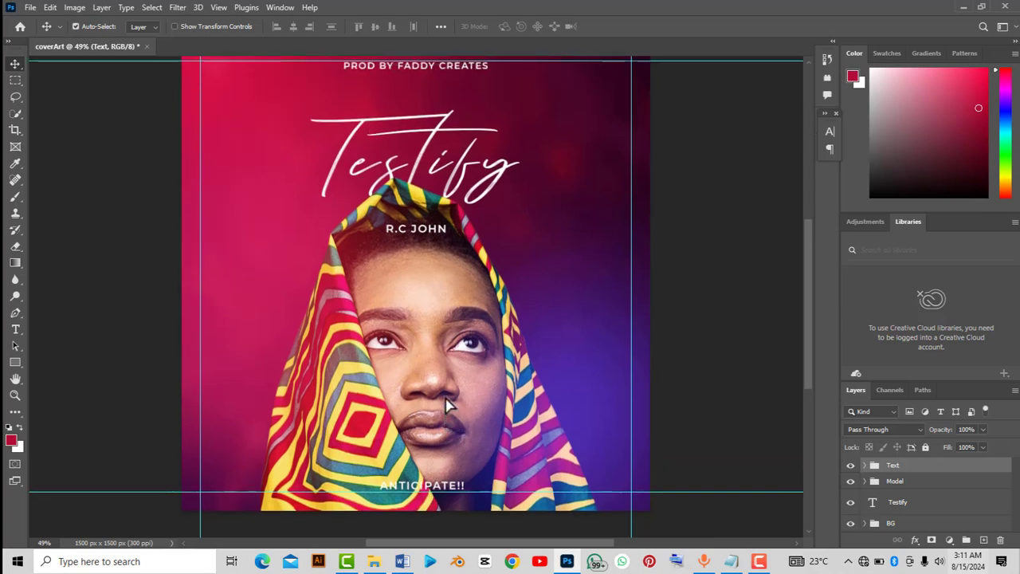
pyautogui.scroll(2, 447, 407)
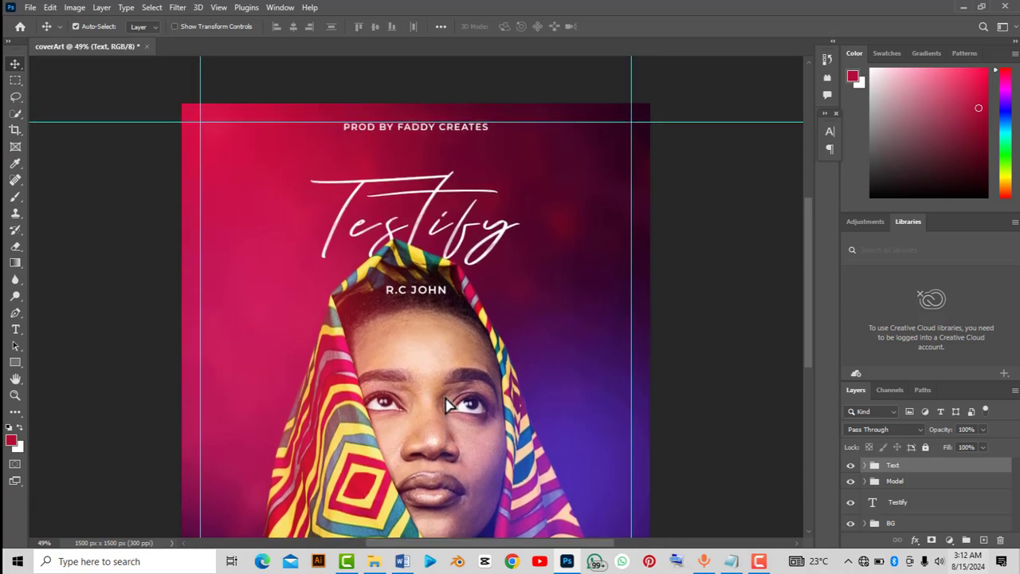
pyautogui.scroll(-8, 446, 402)
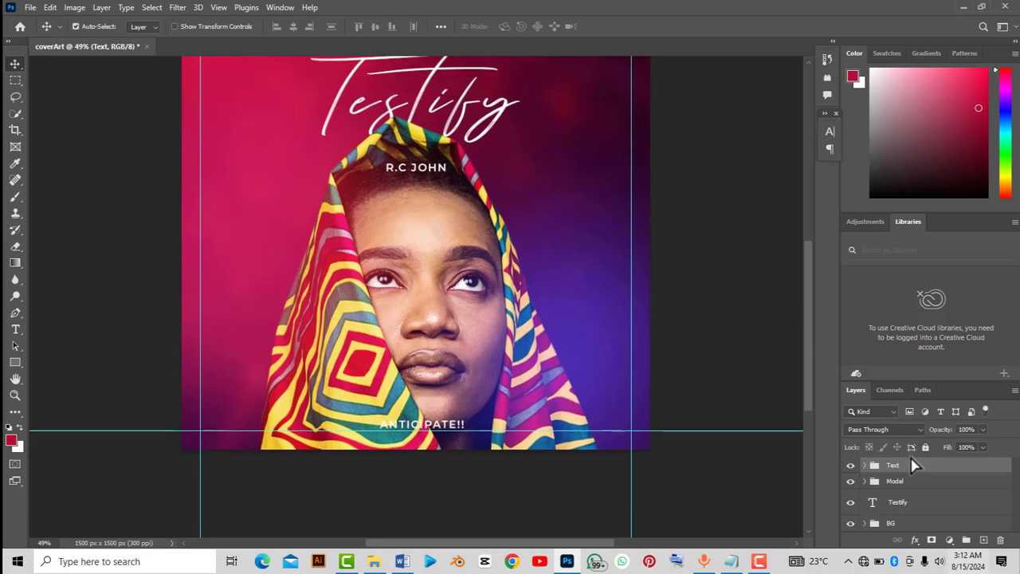
pyautogui.scroll(2, 894, 482)
pyautogui.scroll(-1, 897, 488)
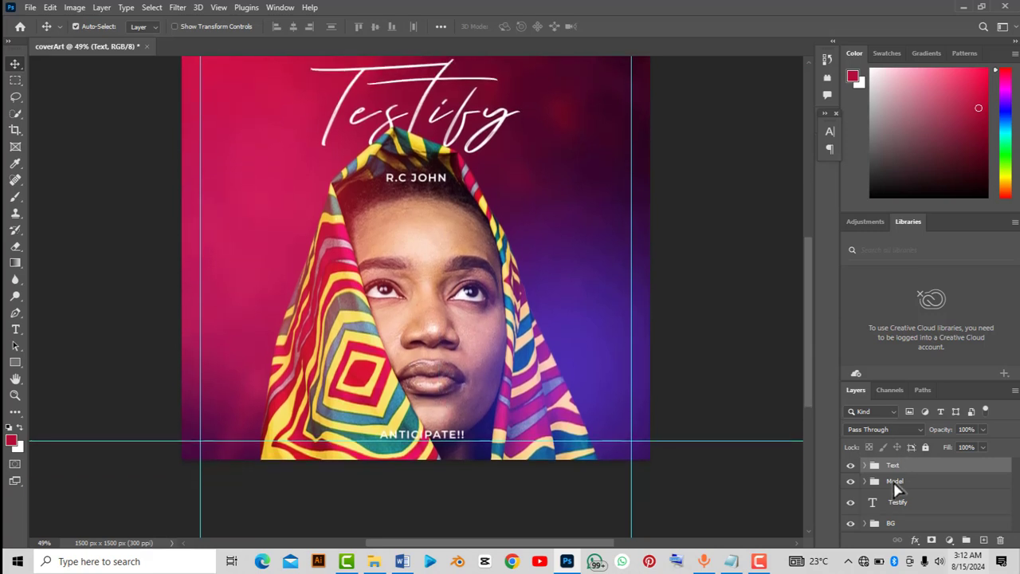
# - Add a white layer mask to the "Model" group
pyautogui.click(894, 484)
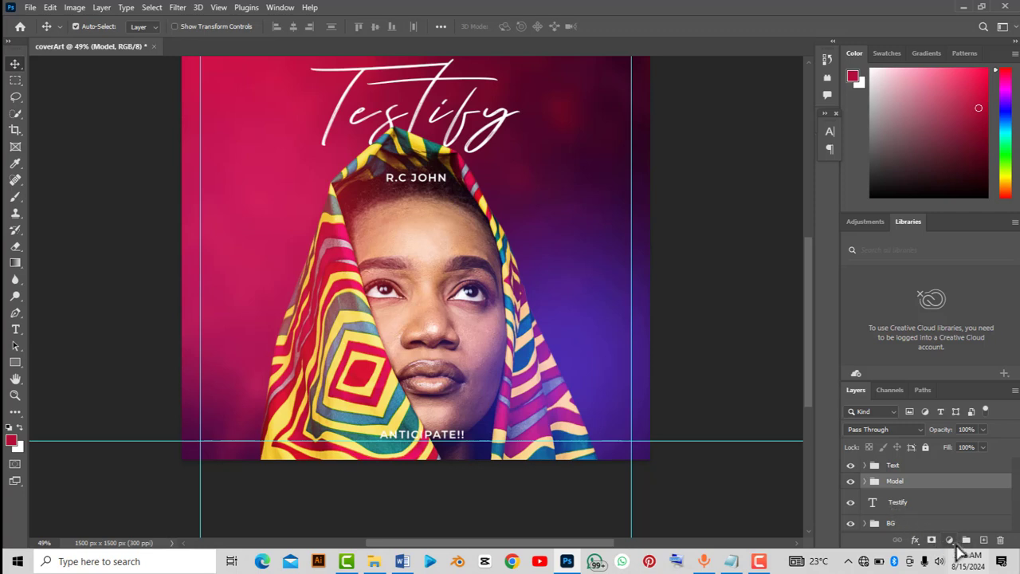
pyautogui.click(952, 542)
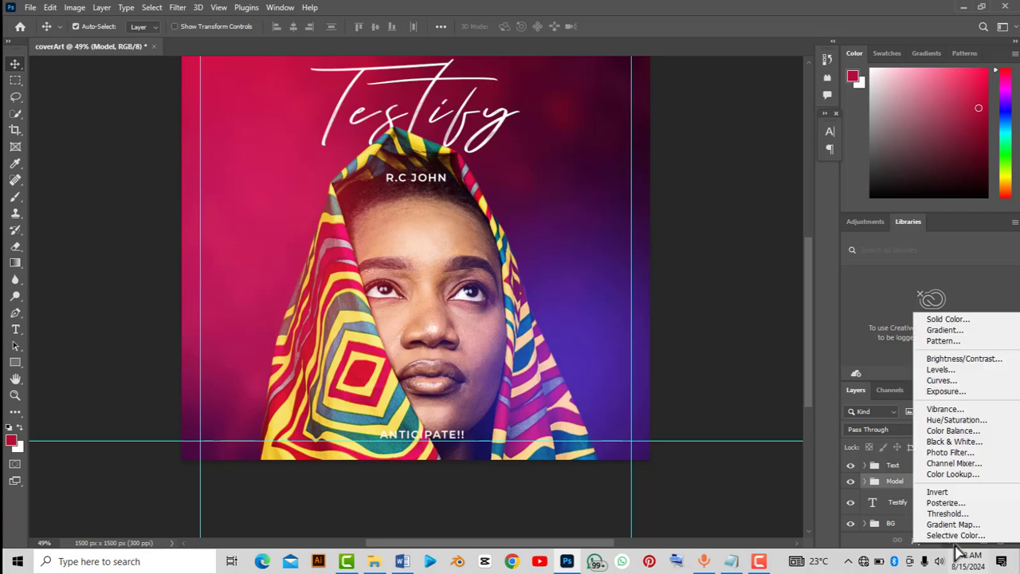
pyautogui.click(937, 552)
pyautogui.click(932, 542)
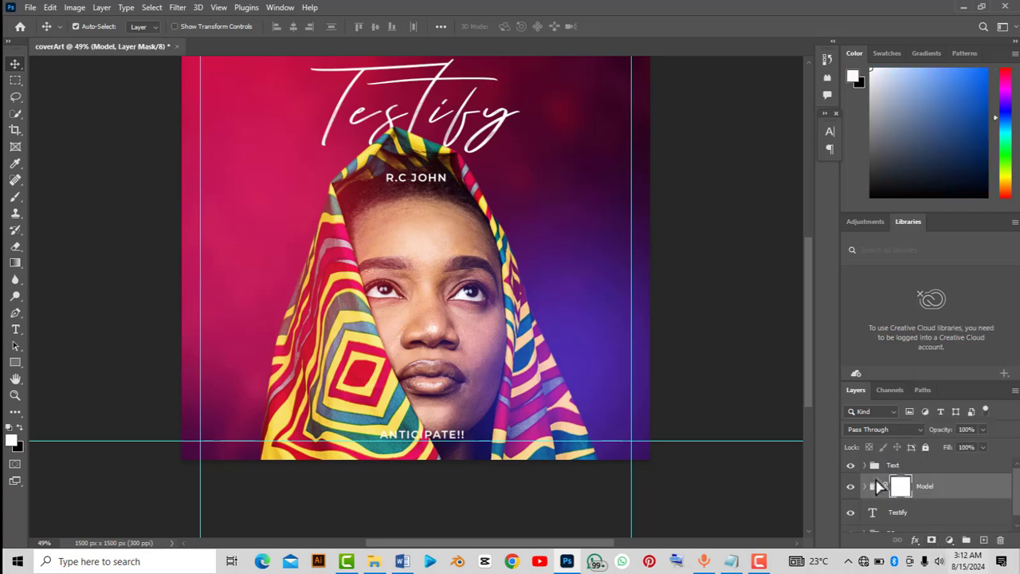
# - Fade the portrait's lower edge with a linear white-to-black gradient on the "Model" mask, running from the lips to just below the canvas
pyautogui.click(15, 263)
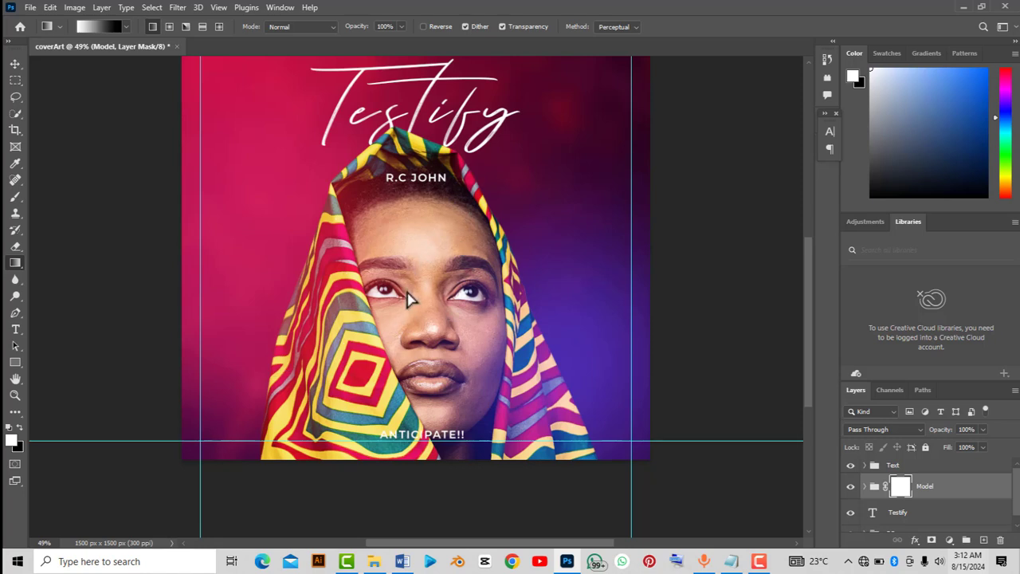
pyautogui.moveTo(423, 286); pyautogui.dragTo(432, 462)
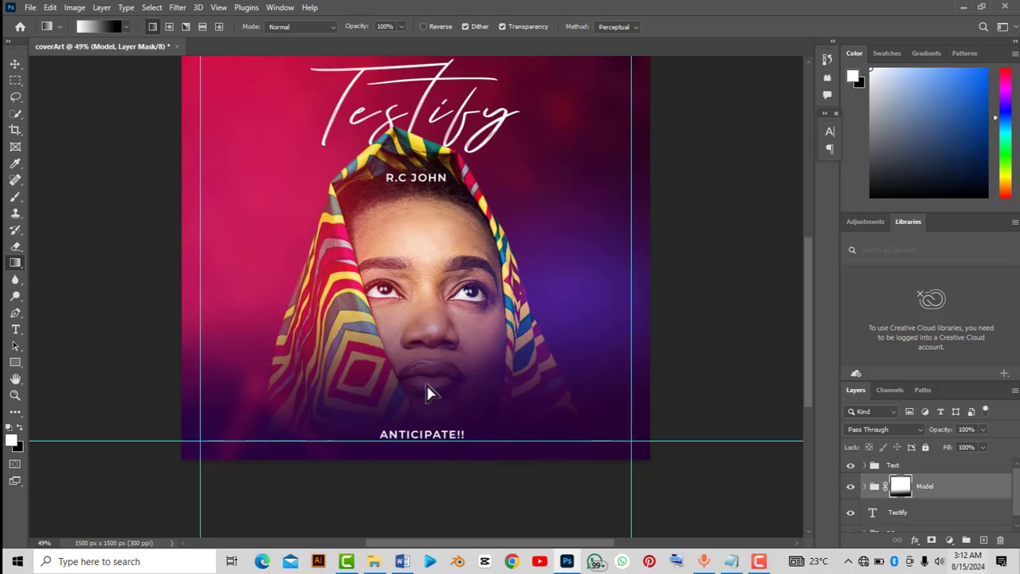
pyautogui.moveTo(426, 385); pyautogui.dragTo(431, 500)
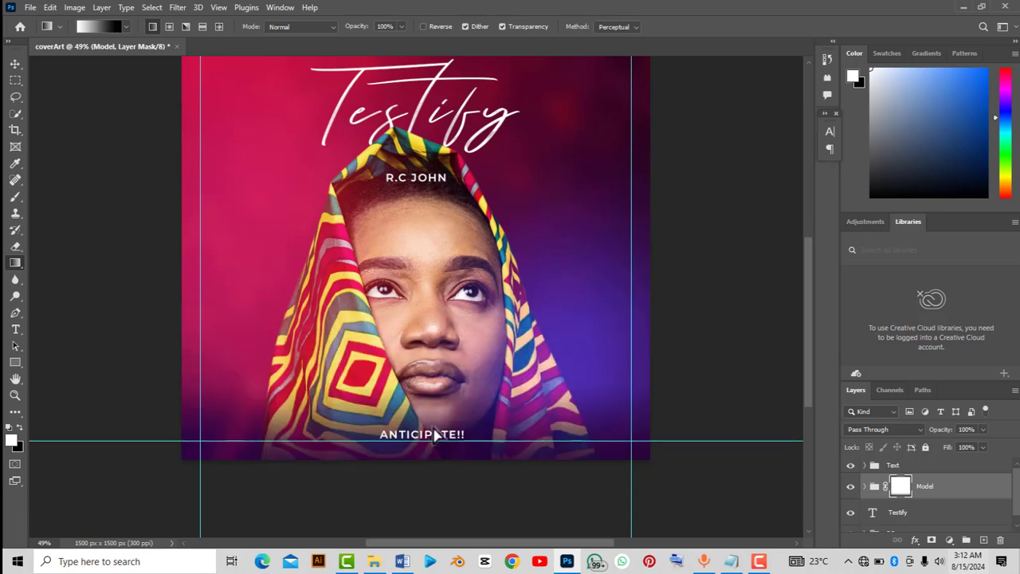
pyautogui.moveTo(424, 373); pyautogui.dragTo(428, 485)
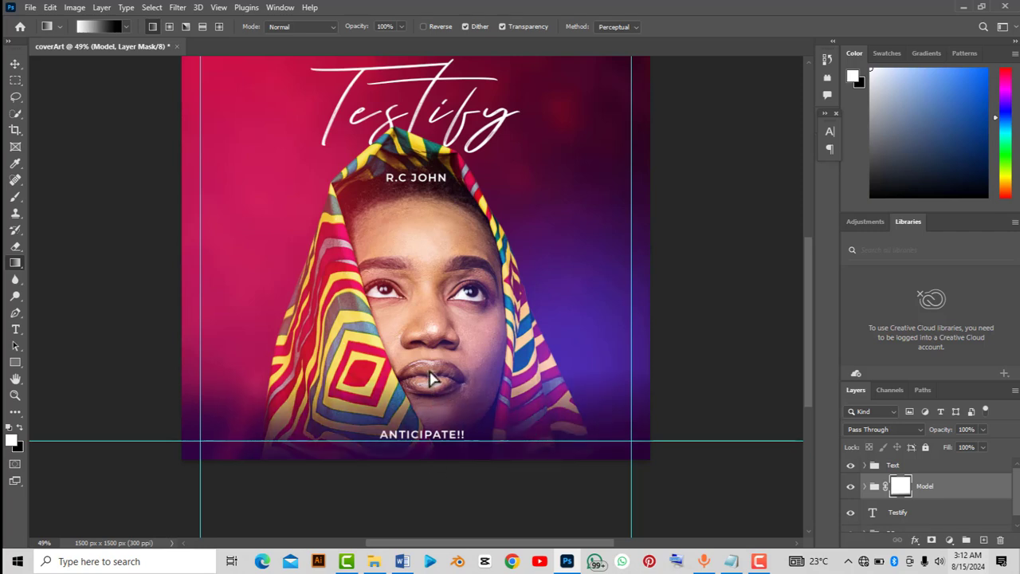
pyautogui.moveTo(425, 359); pyautogui.dragTo(429, 476)
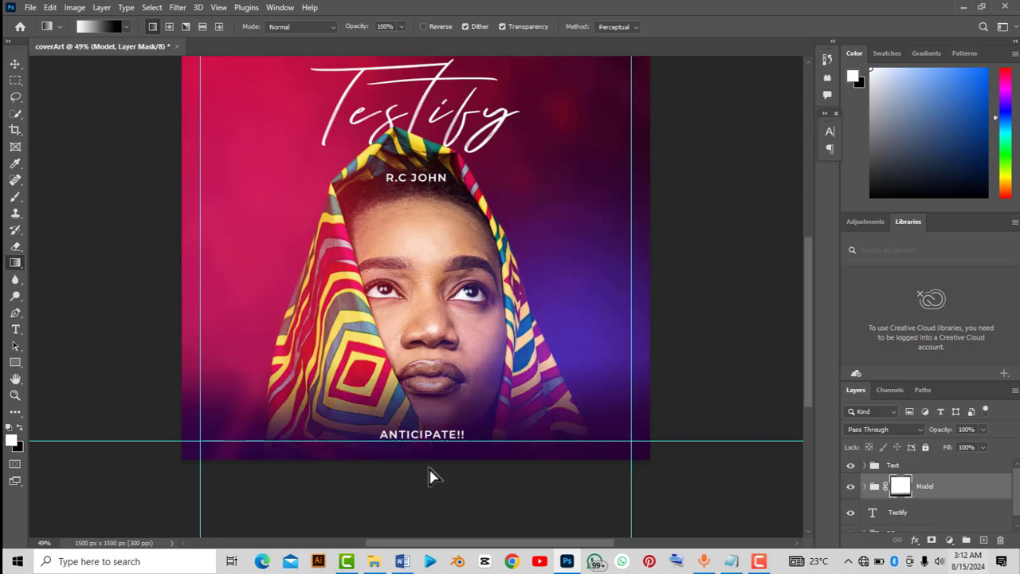
pyautogui.scroll(3, 430, 448)
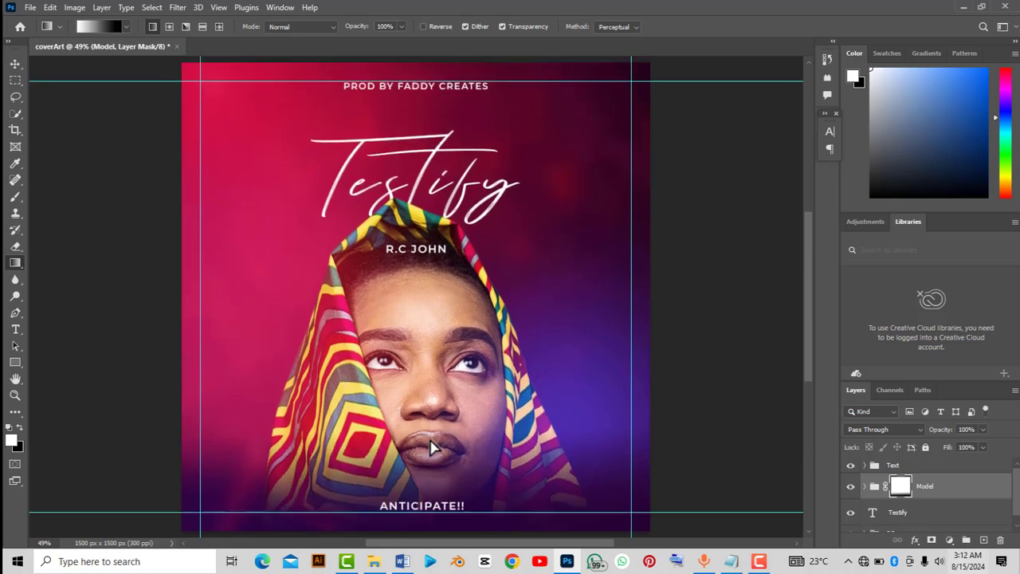
pyautogui.scroll(-2, 430, 446)
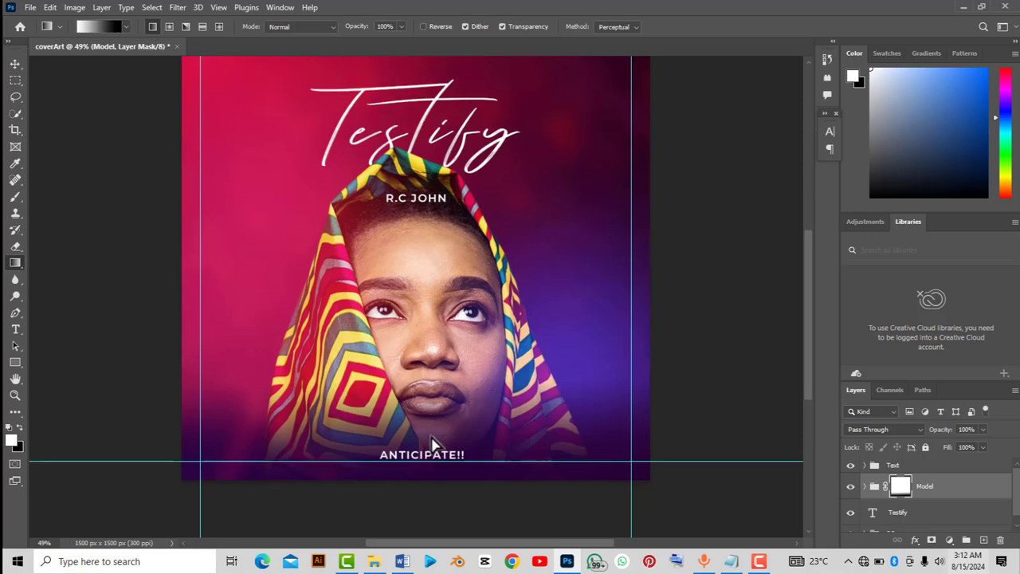
pyautogui.scroll(1, 431, 447)
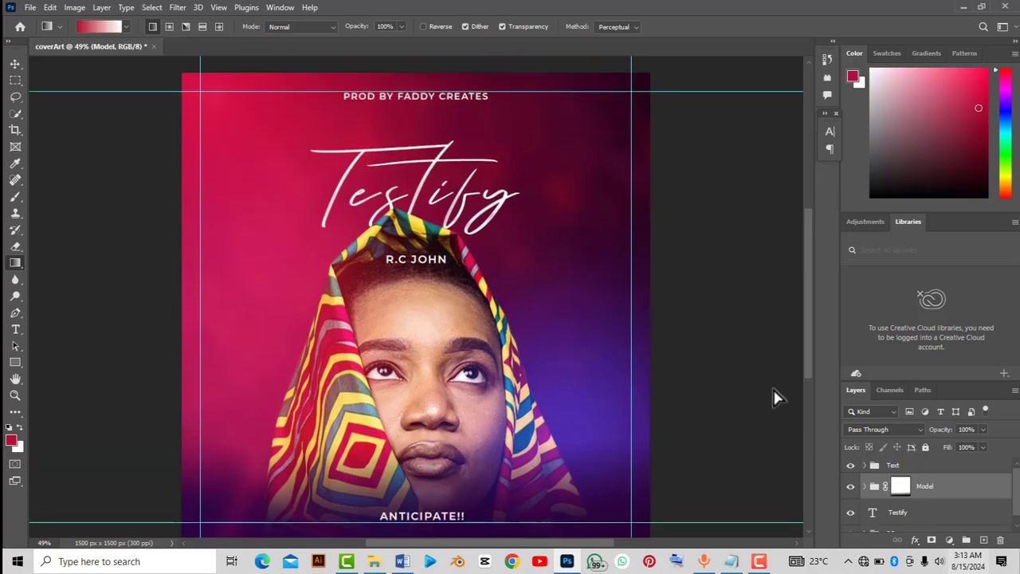
pyautogui.scroll(-3, 545, 216)
pyautogui.scroll(-2, 546, 220)
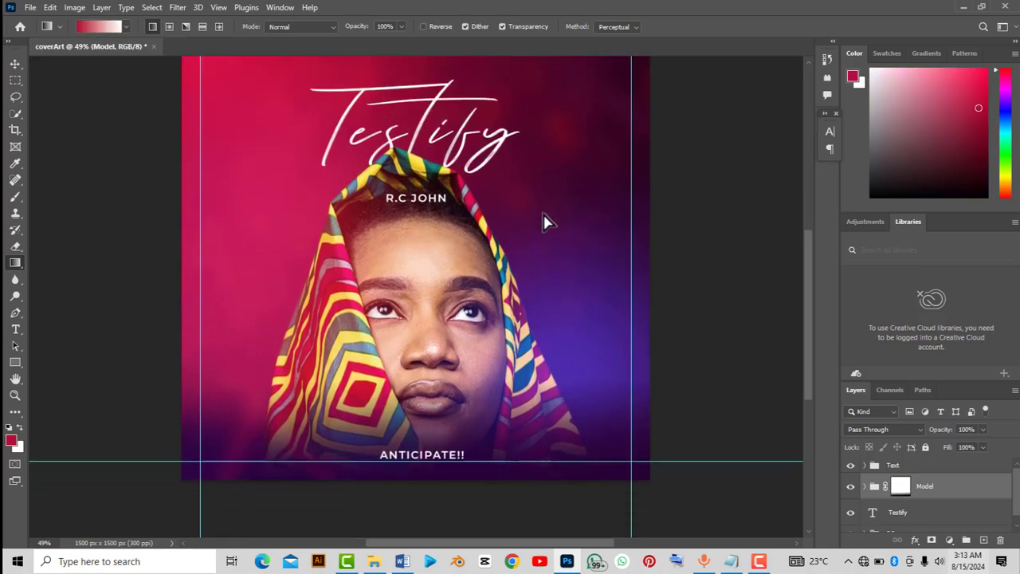
# - Clear all the guides from the cover art document, with the Move tool active
pyautogui.click(734, 216)
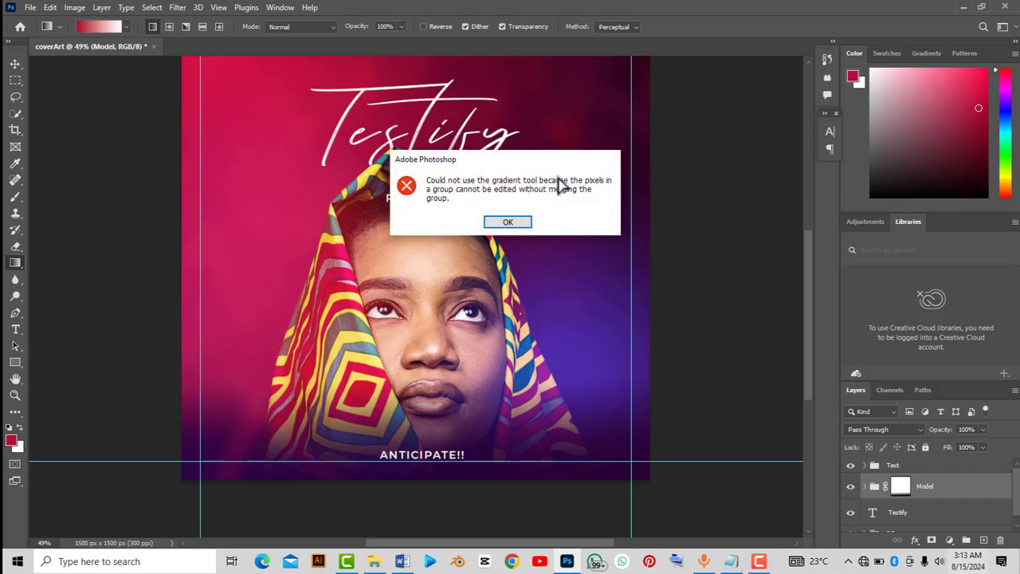
pyautogui.click(514, 224)
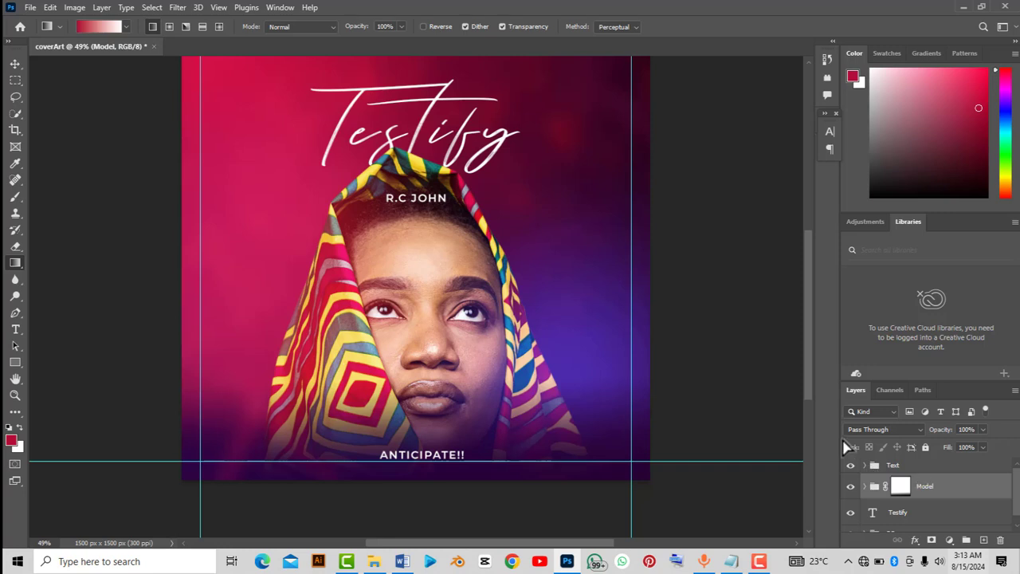
pyautogui.scroll(3, 662, 390)
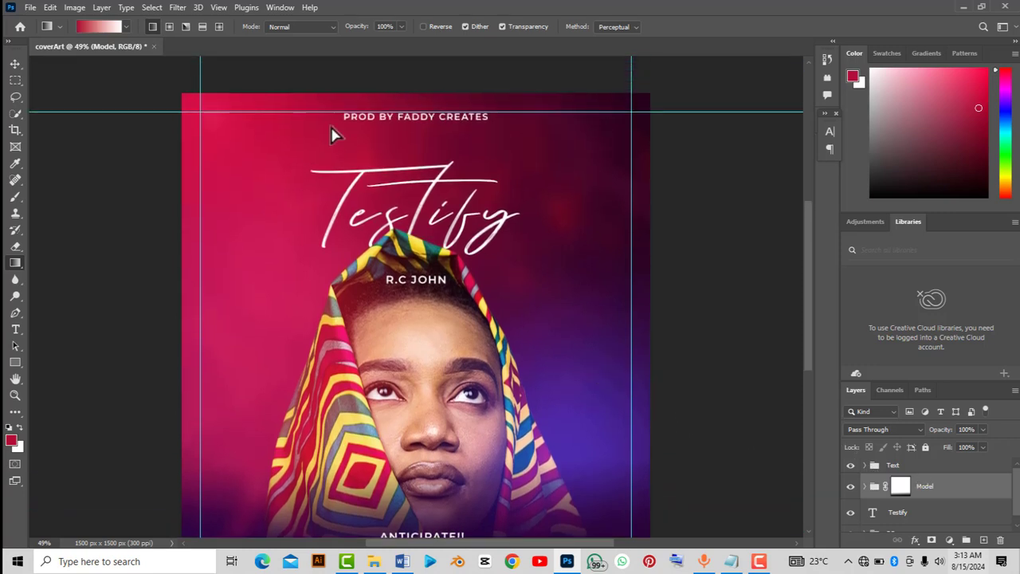
pyautogui.click(15, 63)
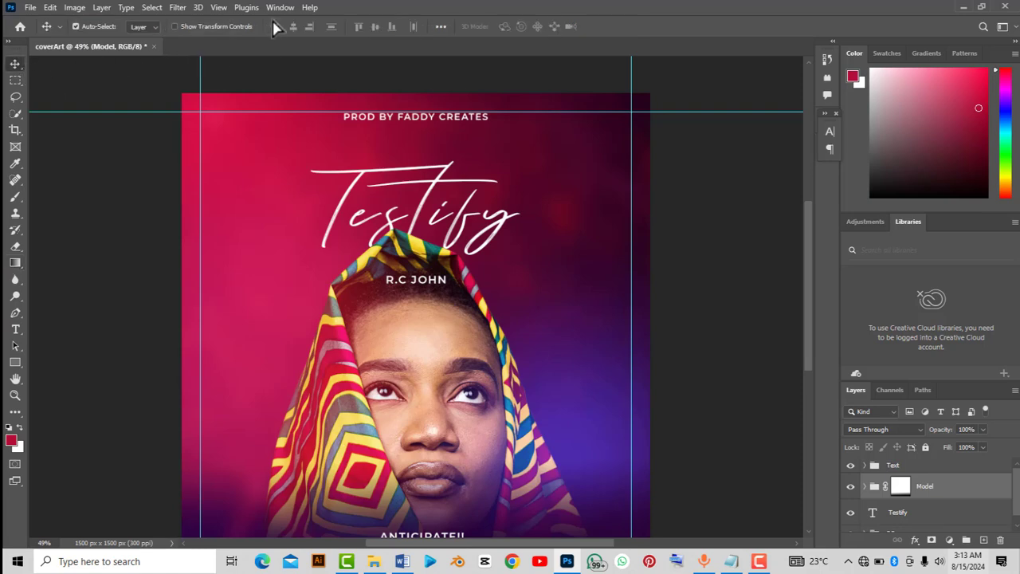
pyautogui.click(220, 7)
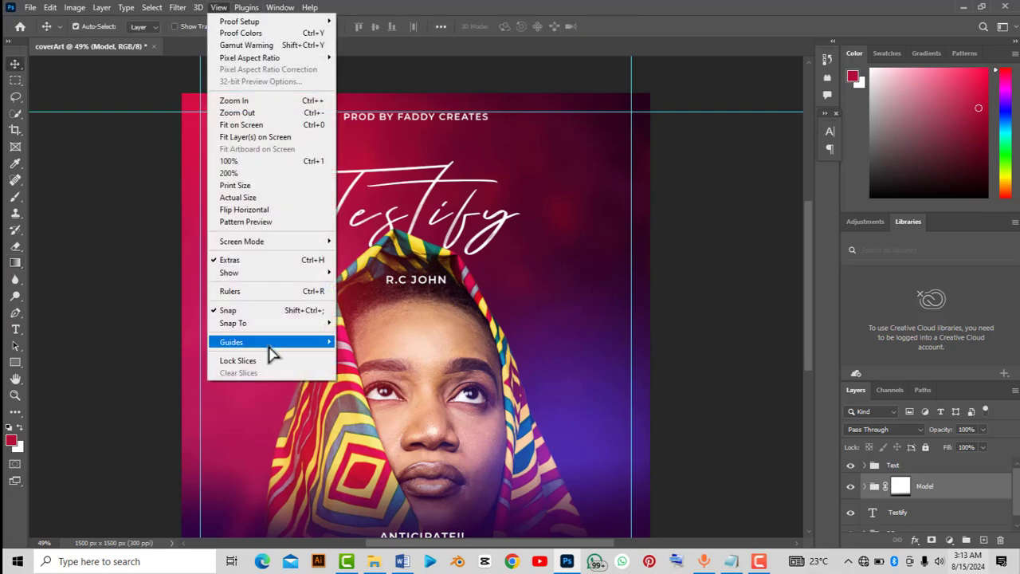
pyautogui.moveTo(272, 348)
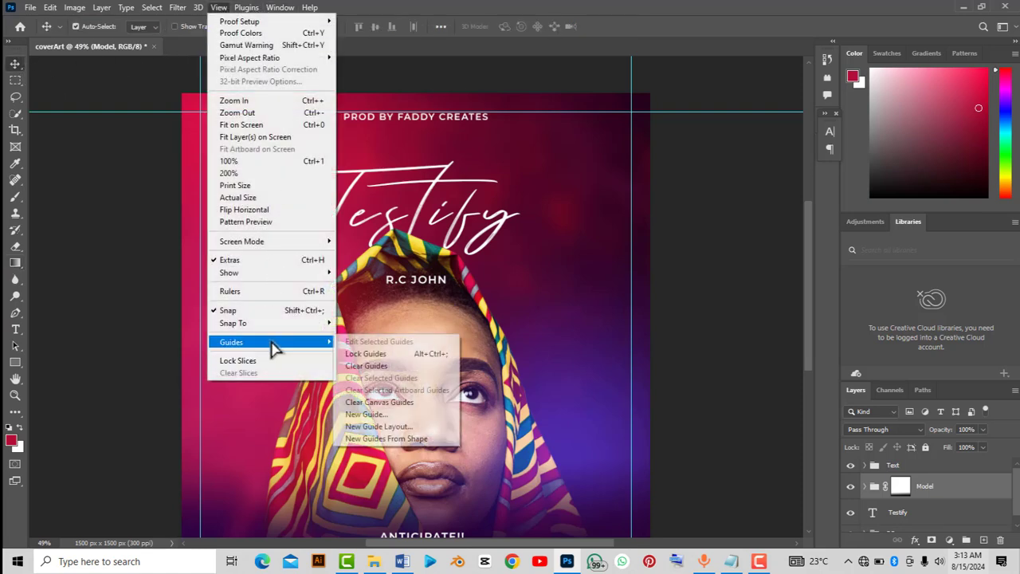
pyautogui.click(361, 366)
# - Examine the finished cover art without guides, from the producer credit and "Testify" title down to the faded portrait and "ANTICIPATE!!"
pyautogui.scroll(-3, 533, 89)
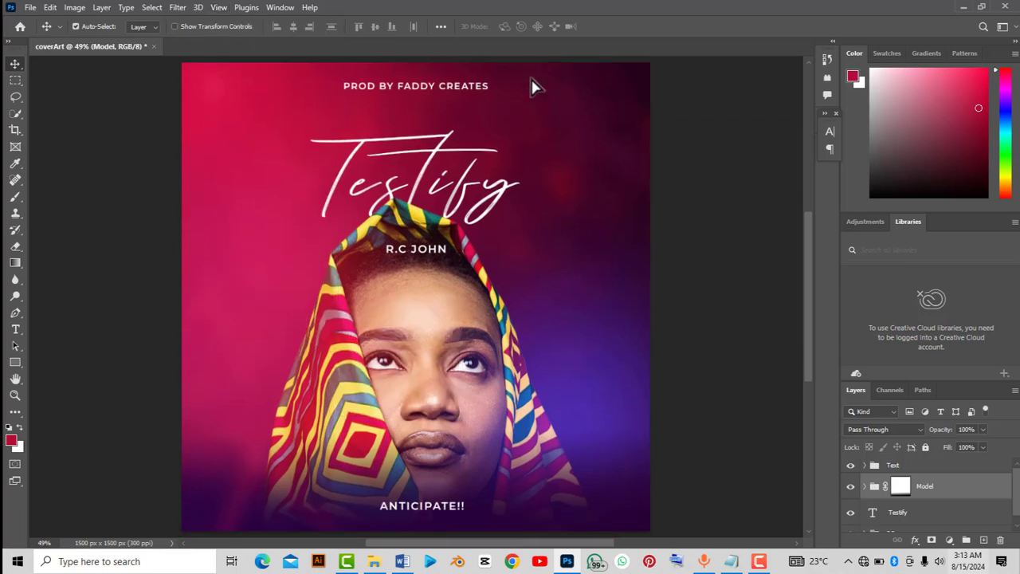
pyautogui.scroll(-3, 533, 89)
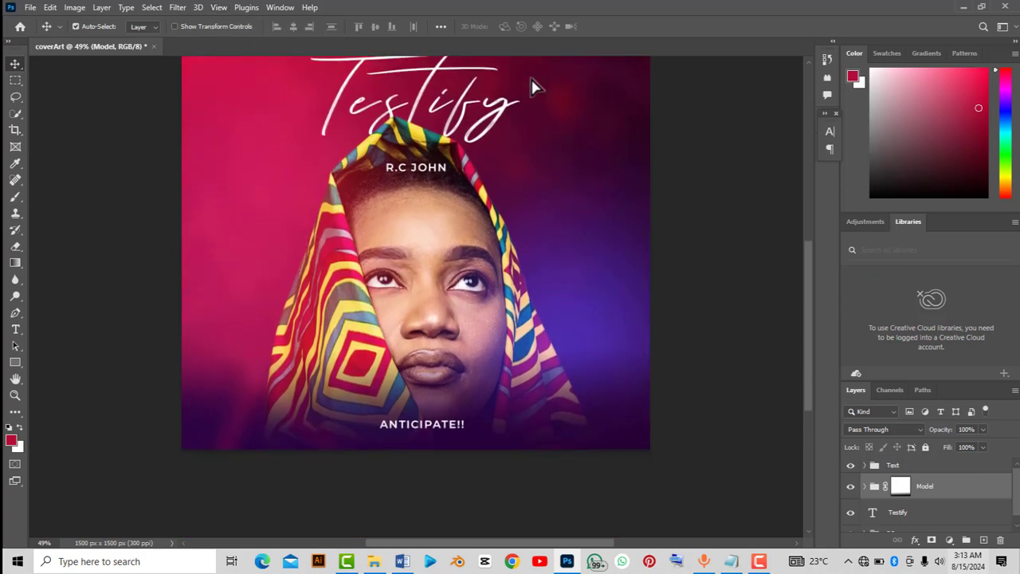
pyautogui.scroll(5, 533, 89)
pyautogui.scroll(2, 534, 86)
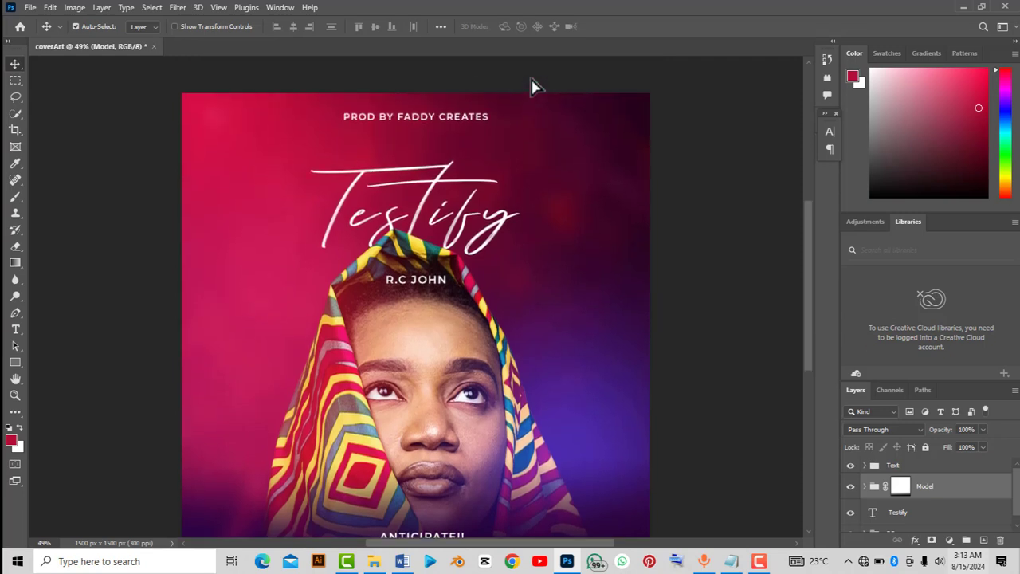
pyautogui.scroll(-3, 533, 86)
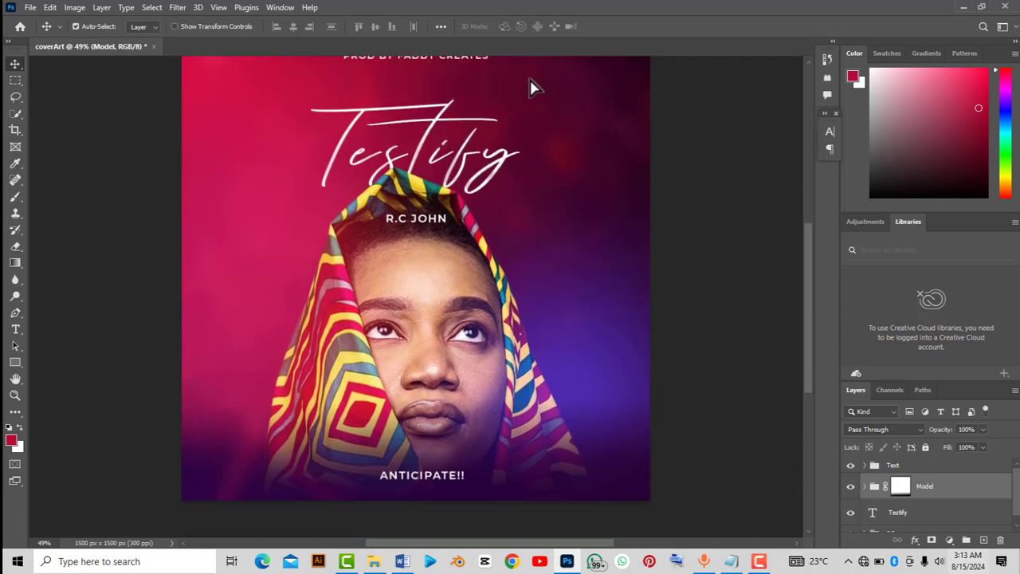
pyautogui.scroll(-2, 533, 86)
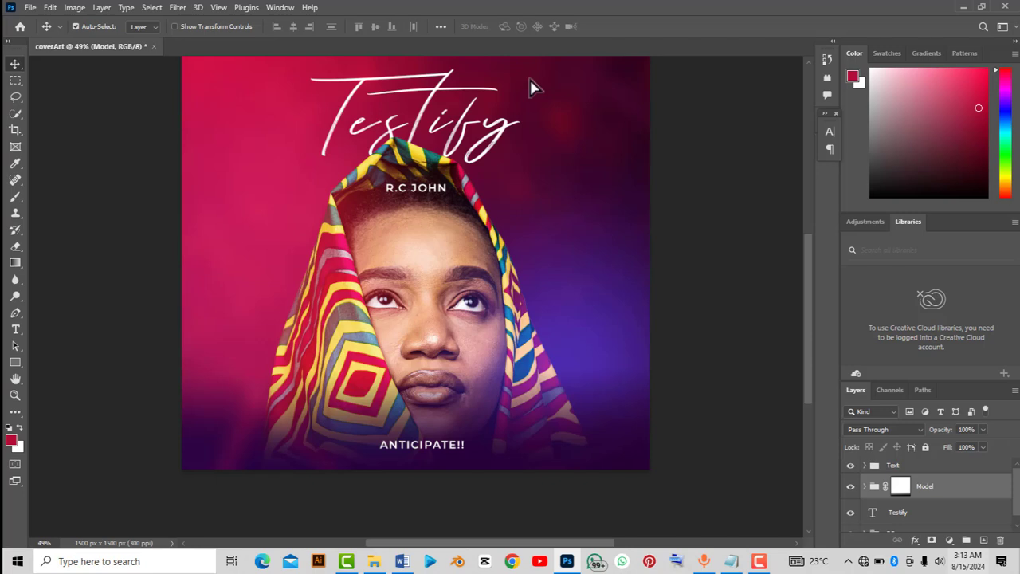
pyautogui.scroll(3, 533, 86)
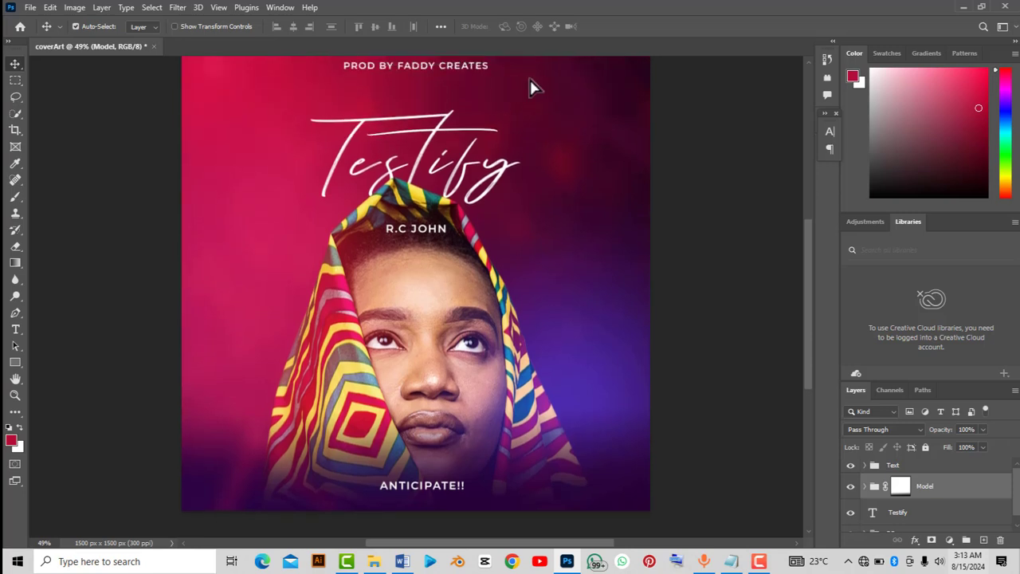
pyautogui.scroll(3, 534, 86)
pyautogui.scroll(-2, 533, 86)
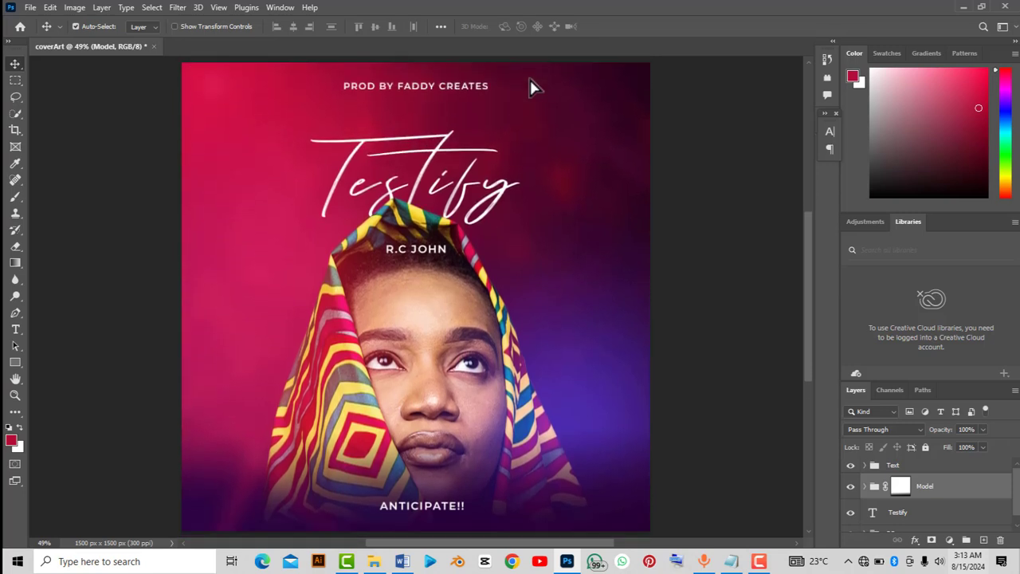
pyautogui.click(34, 11)
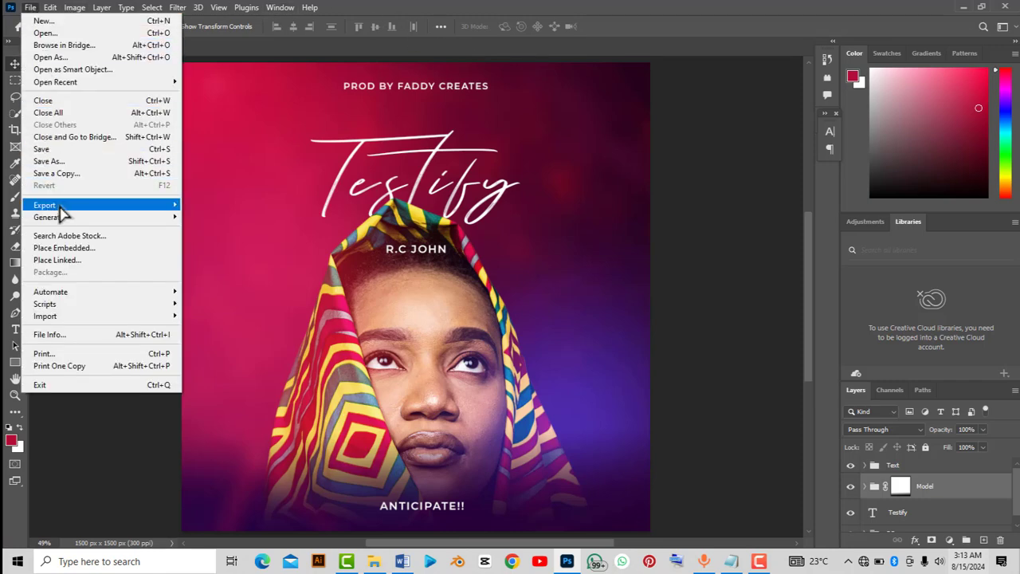
pyautogui.moveTo(70, 207)
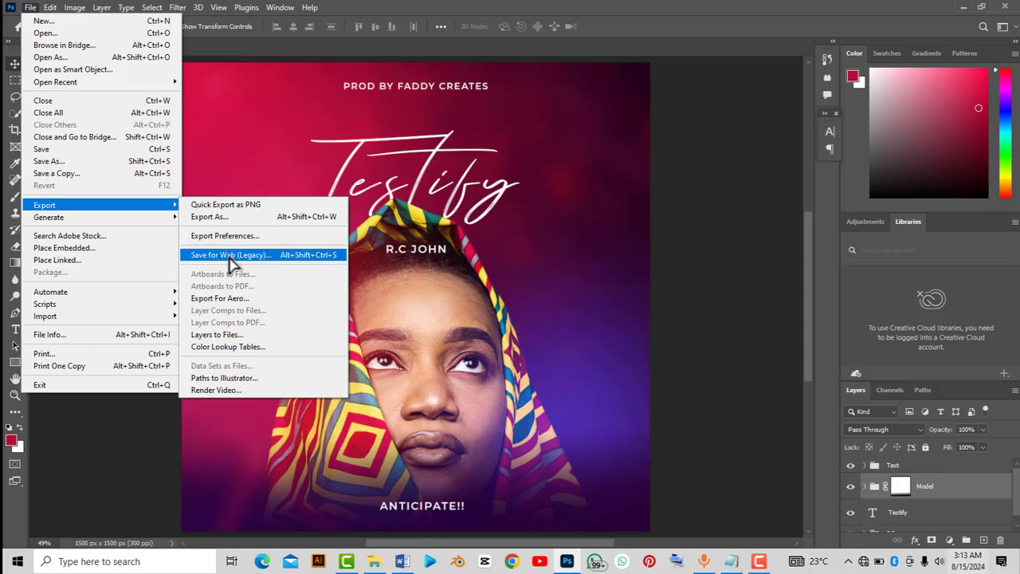
pyautogui.moveTo(111, 83)
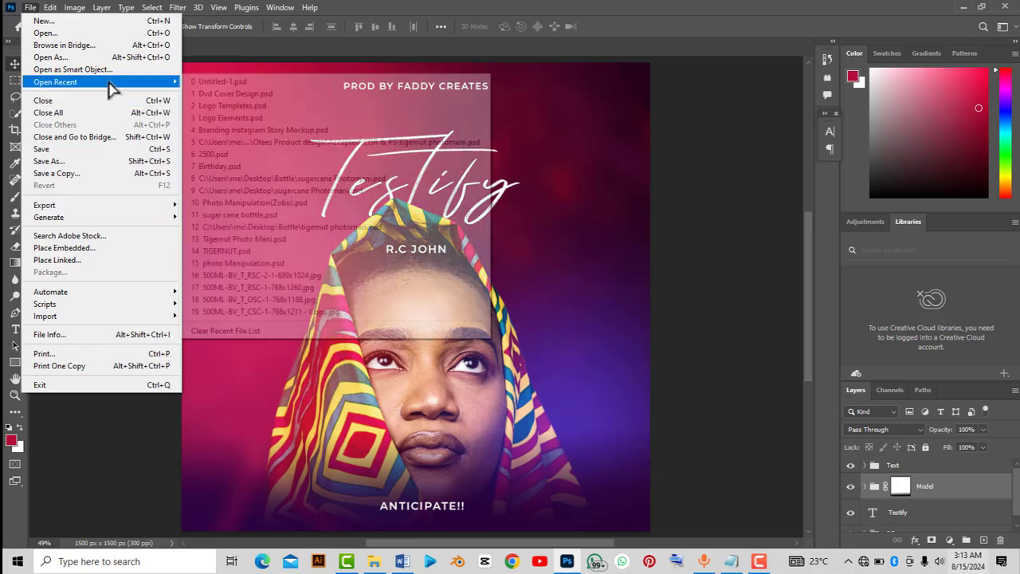
pyautogui.click(547, 168)
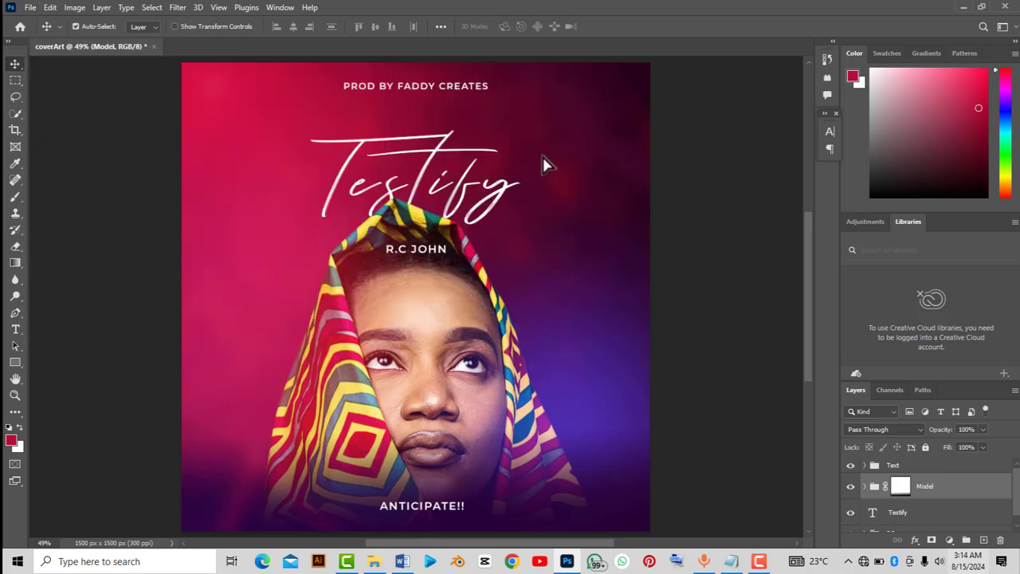
pyautogui.scroll(-2, 514, 127)
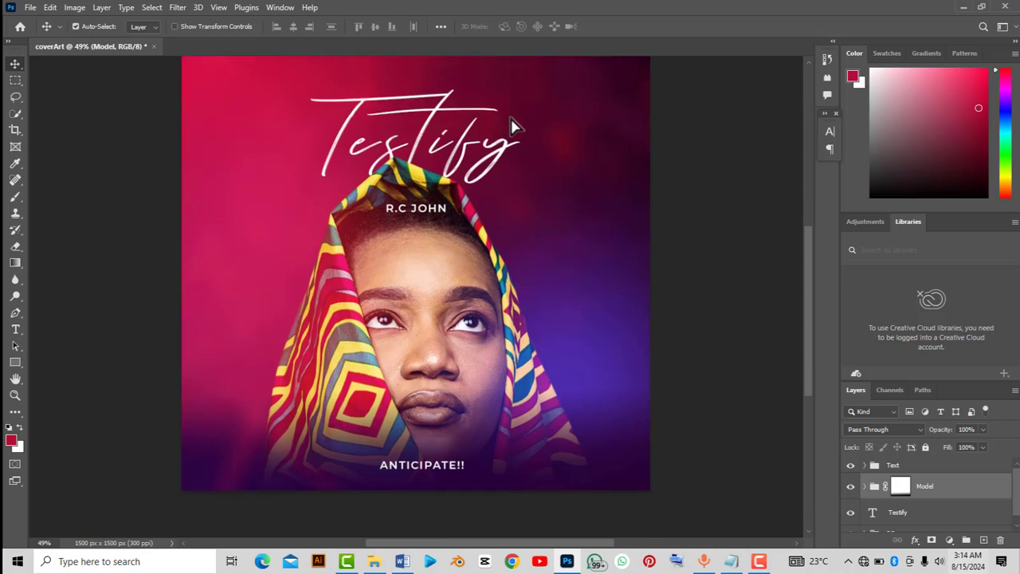
pyautogui.scroll(2, 514, 128)
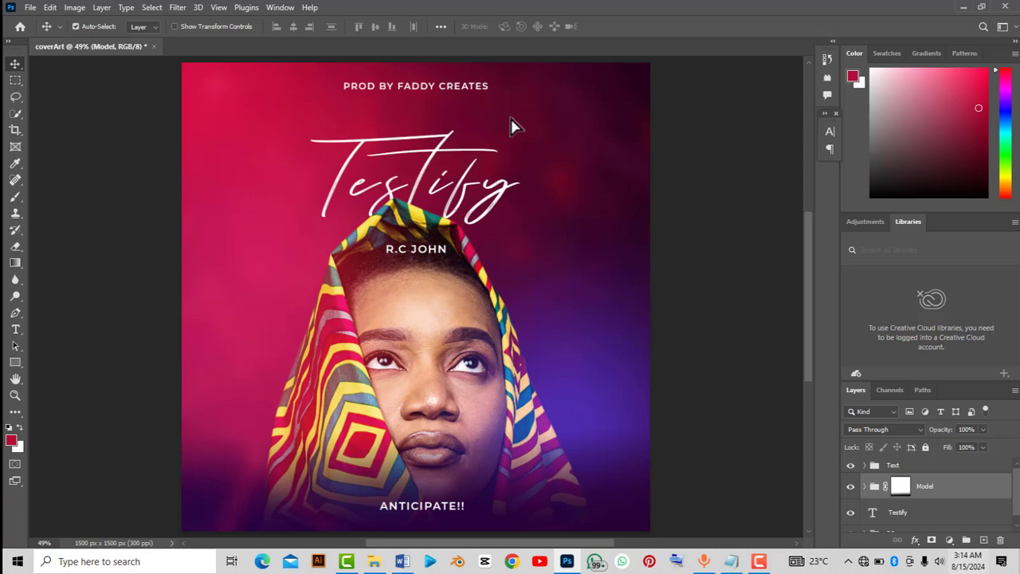
pyautogui.scroll(2, 513, 130)
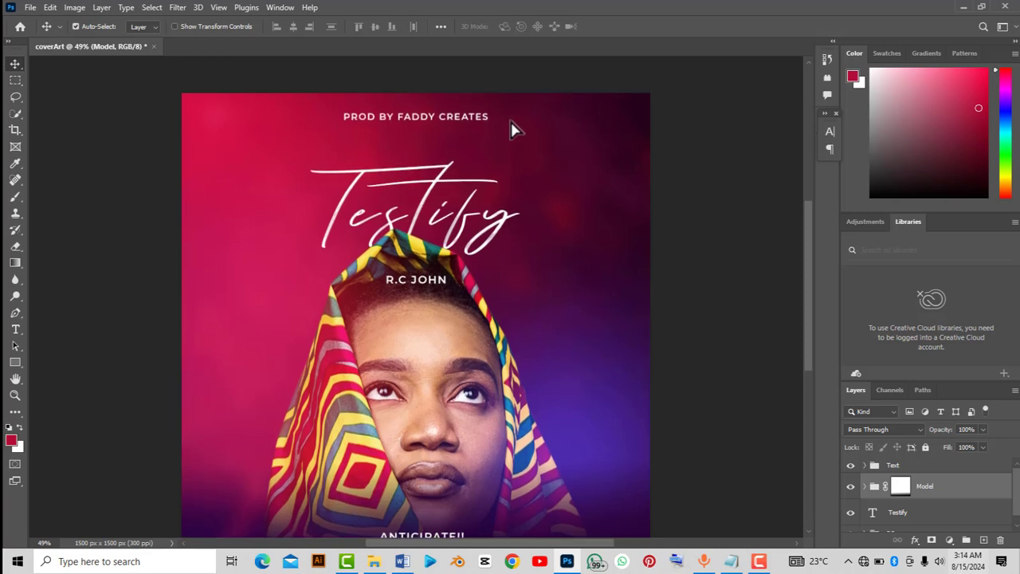